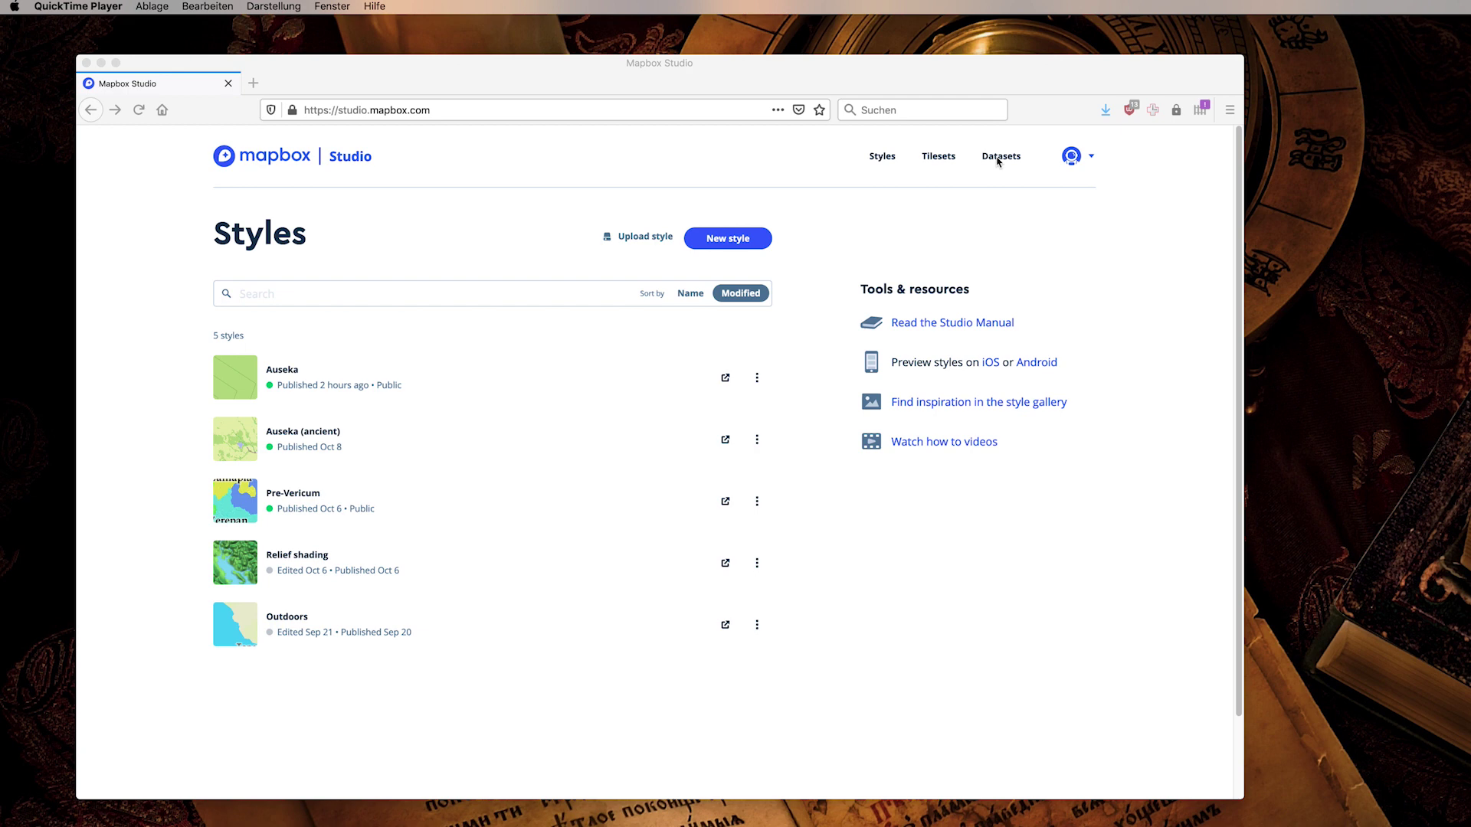
Step: Go to the Tilesets page, which lists 6 default and 20 uploaded tilesets
left_click(938, 156)
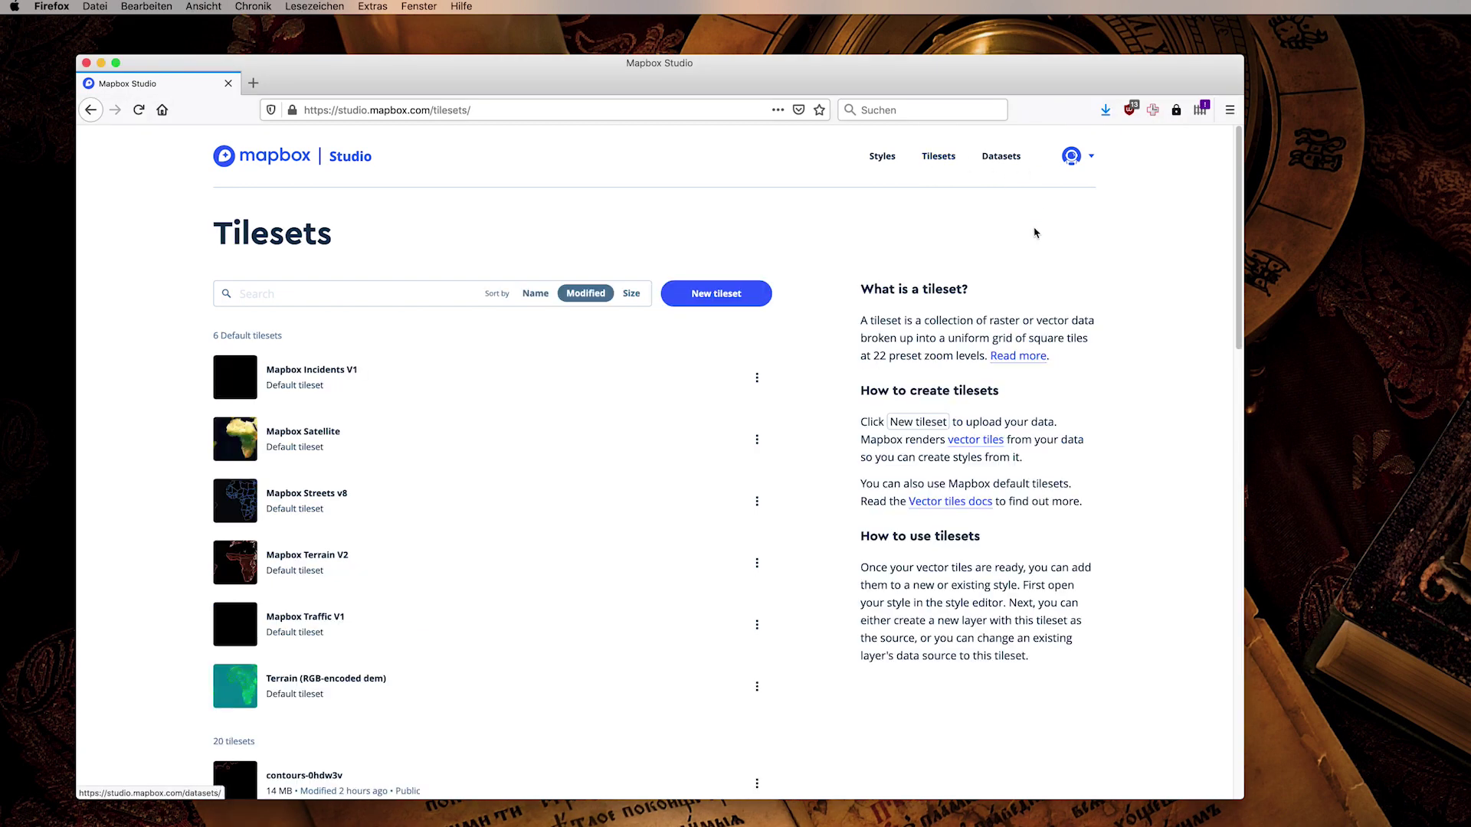
Step: Upload tutorial_biomes.geojson as a new tileset
scroll(618, 430, "down", 1)
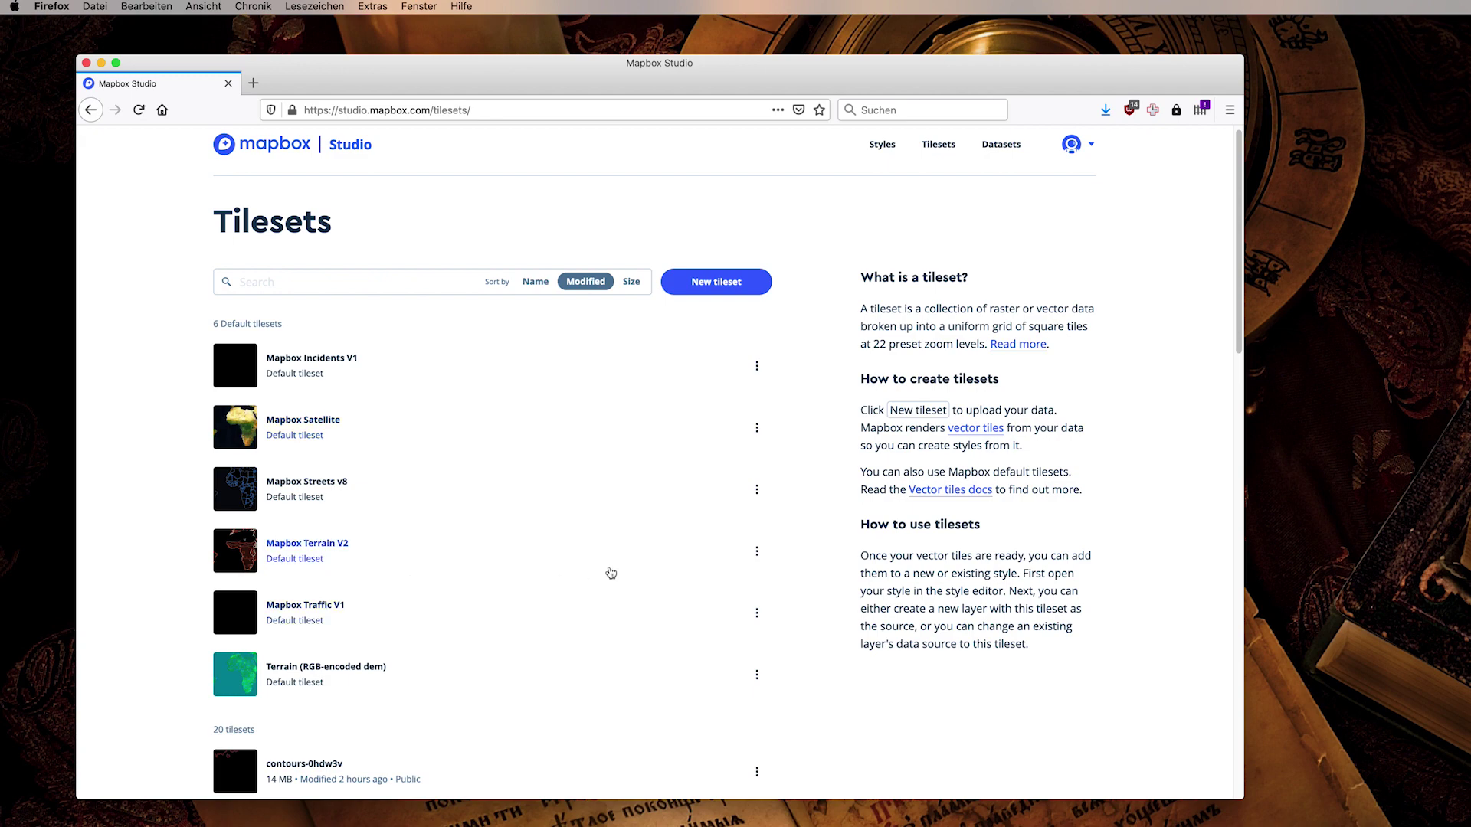
scroll(627, 496, "up", 1)
scroll(590, 504, "down", 10)
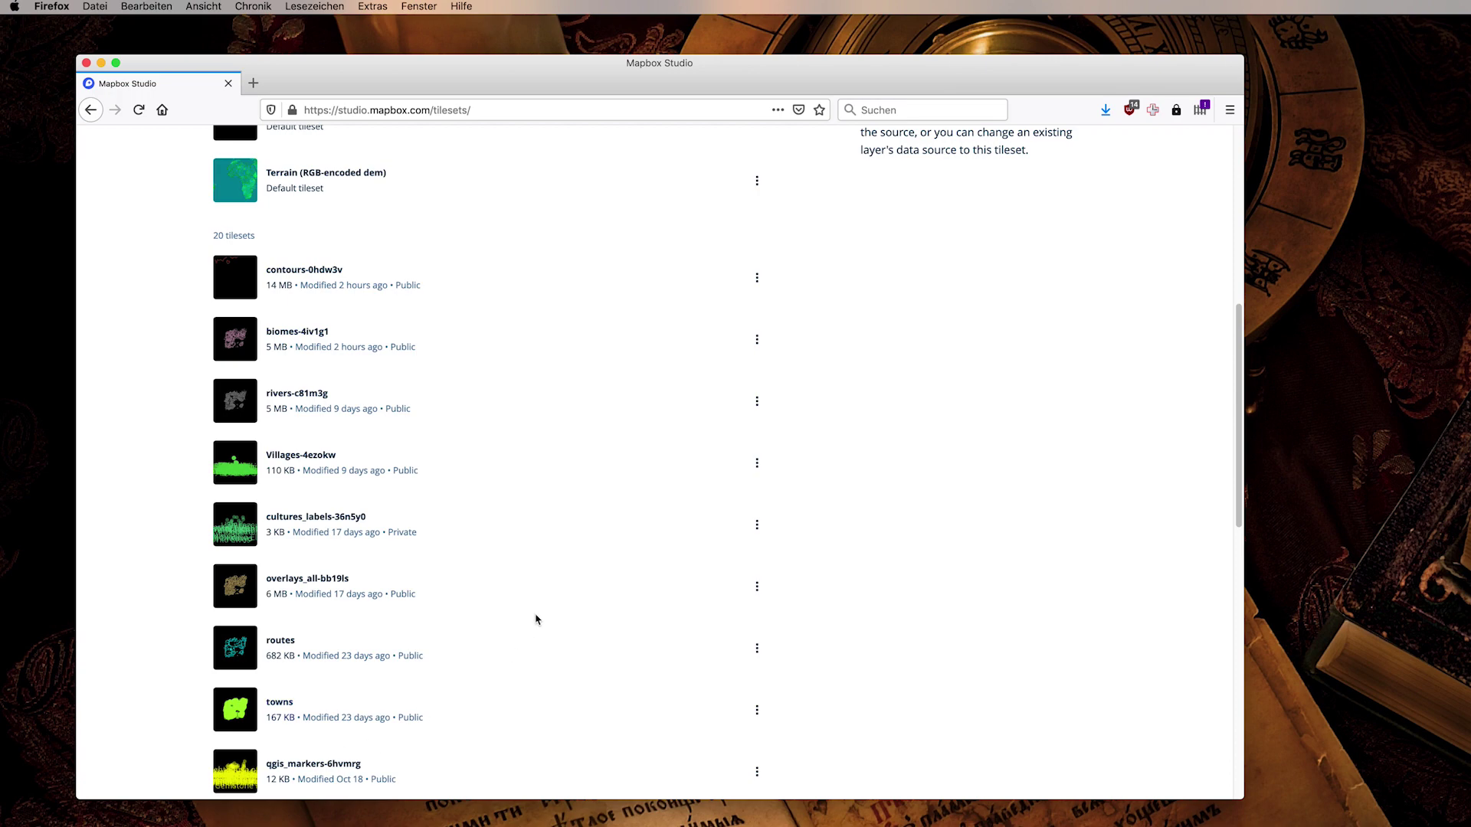
scroll(537, 619, "up", 9)
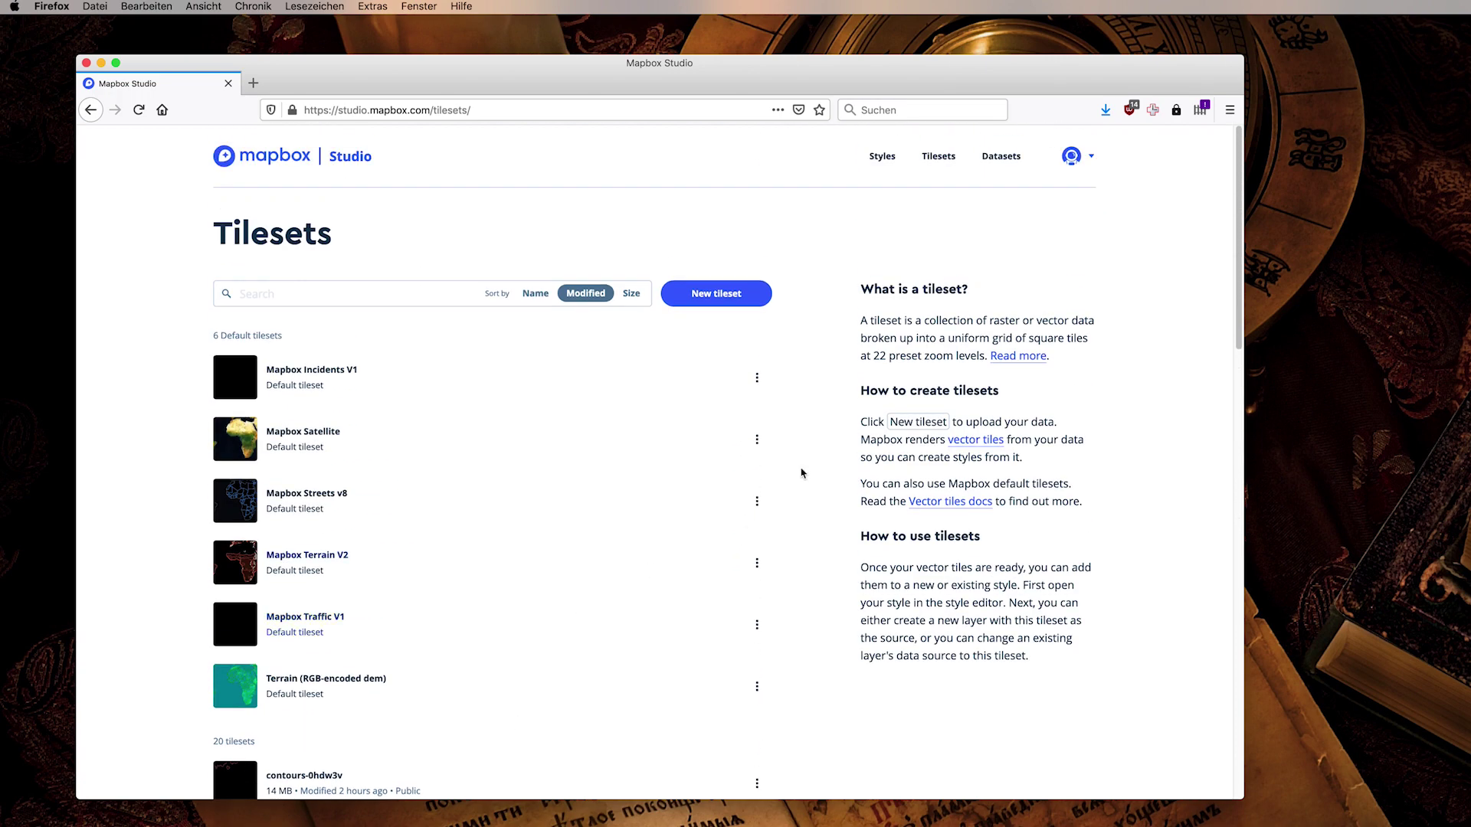
left_click(718, 301)
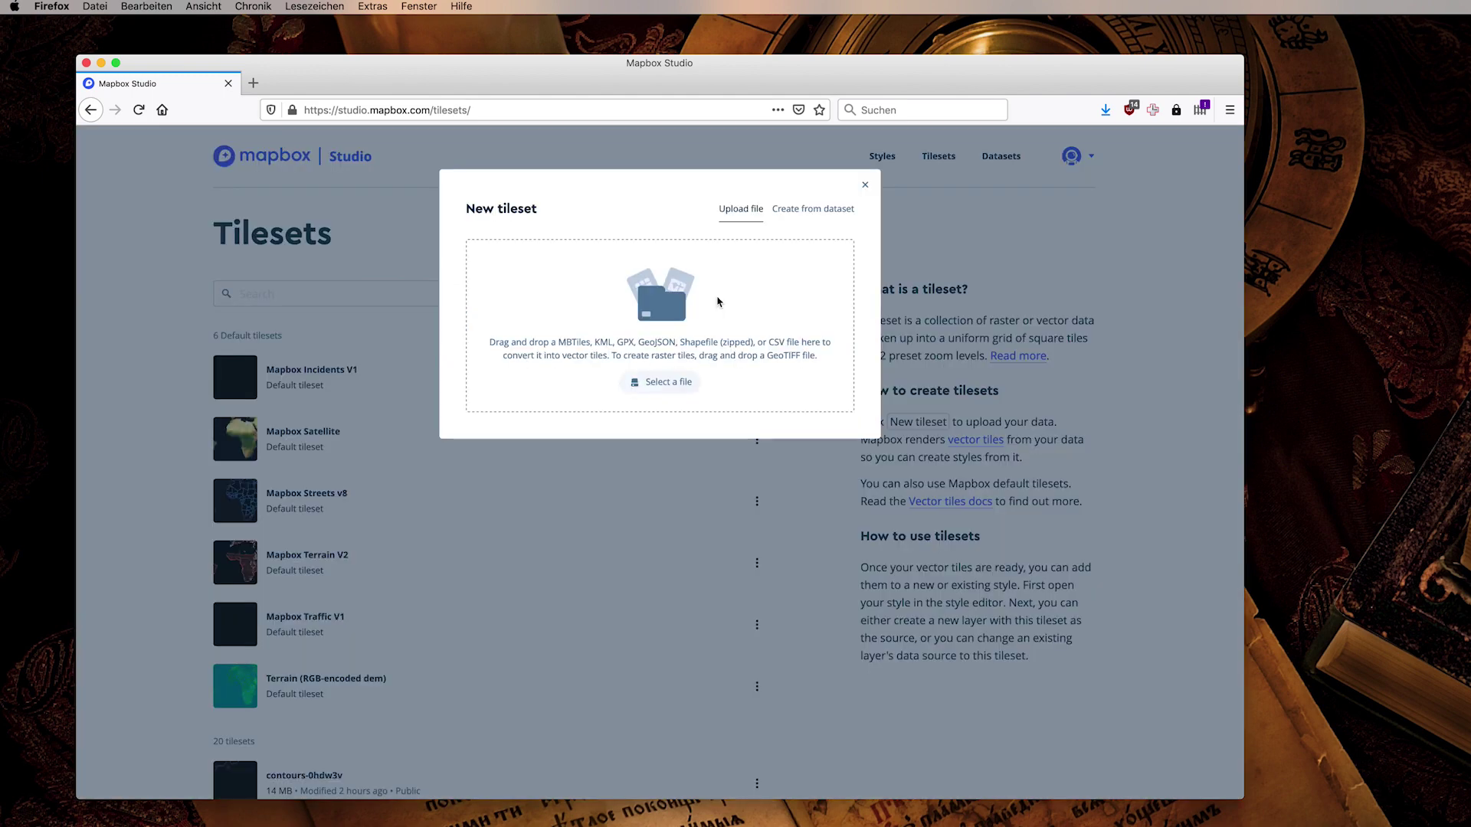
left_click(657, 385)
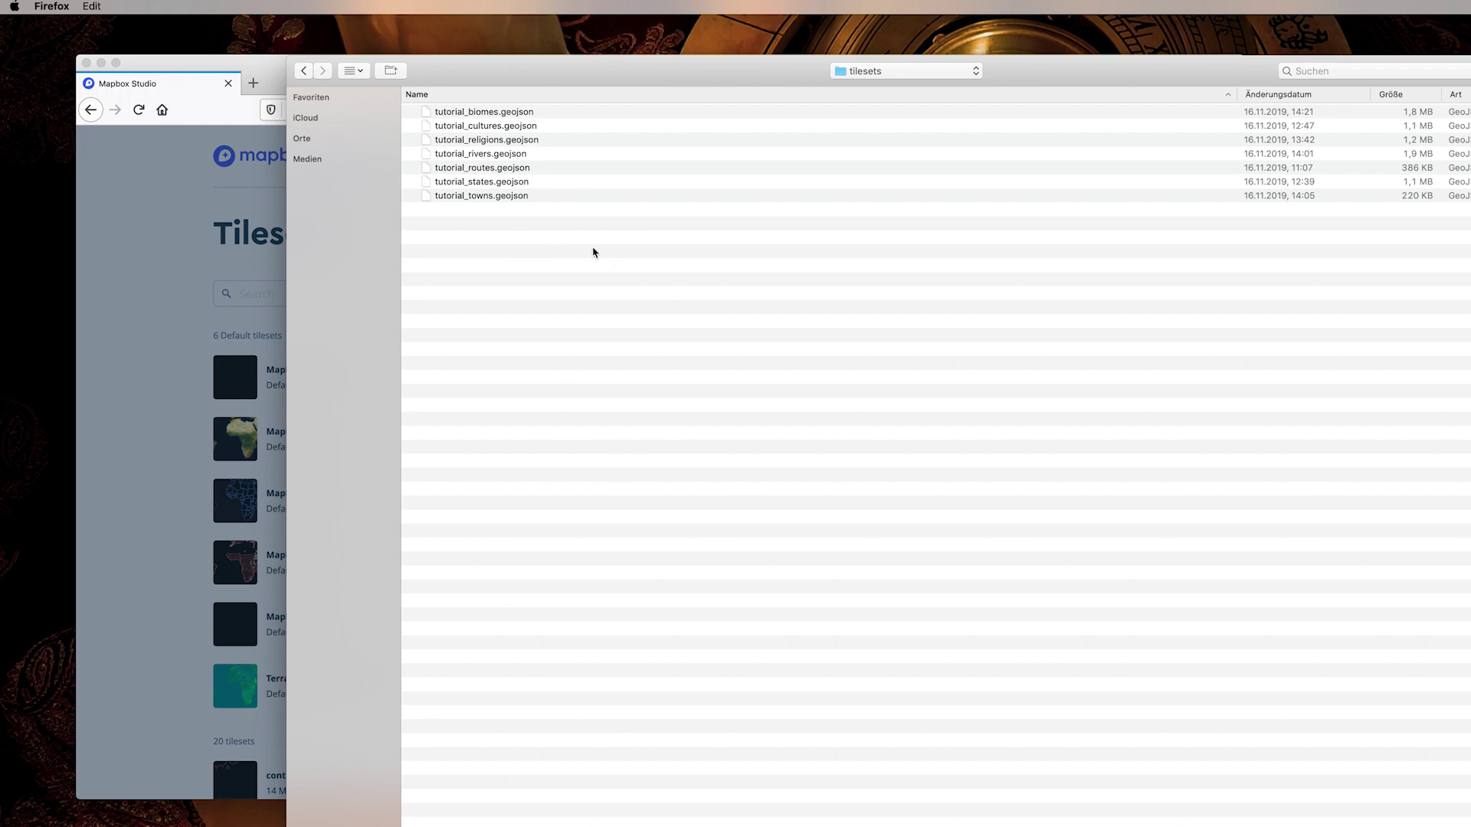
left_click(528, 113)
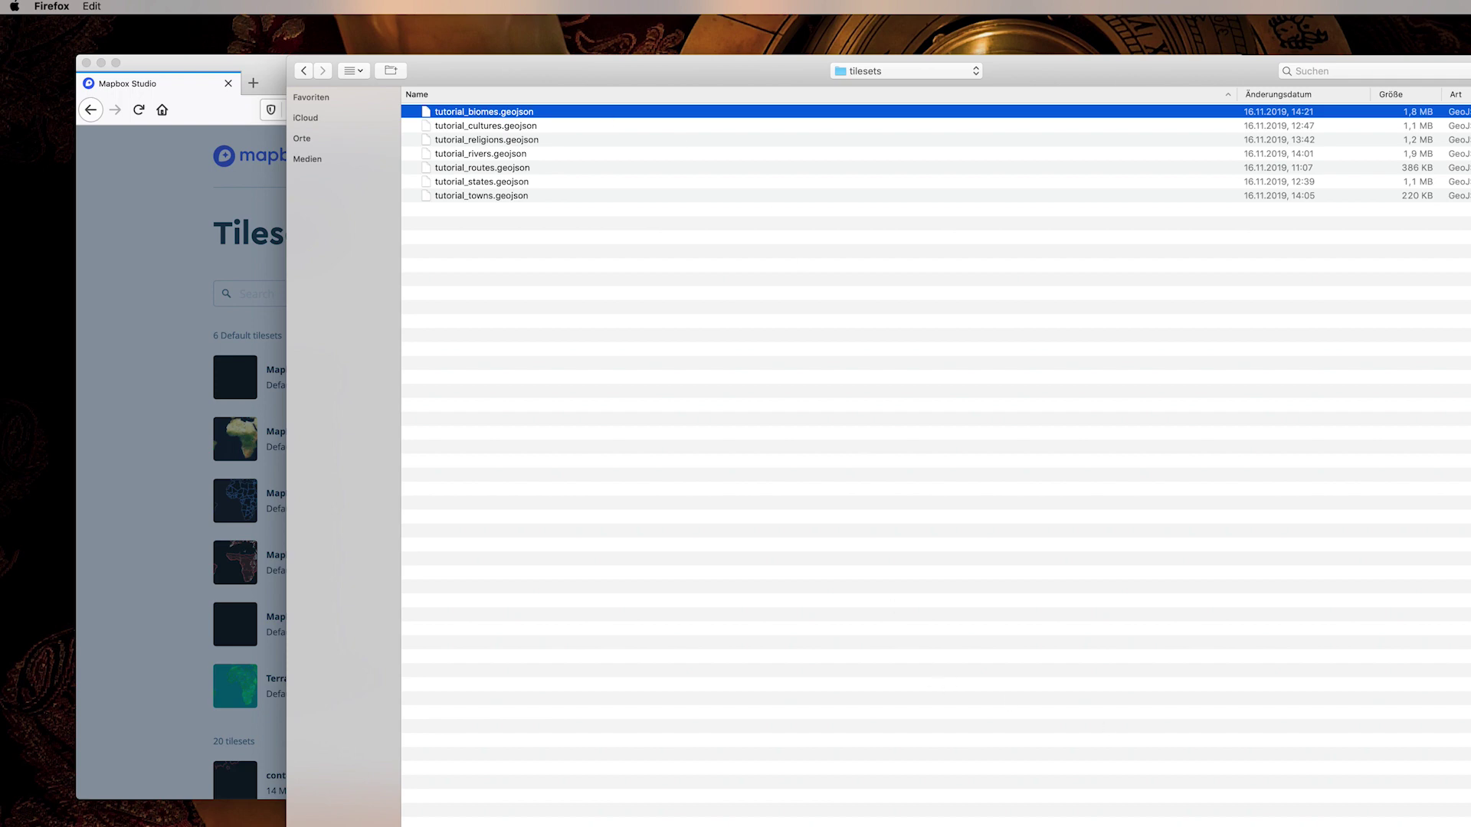
key("Return")
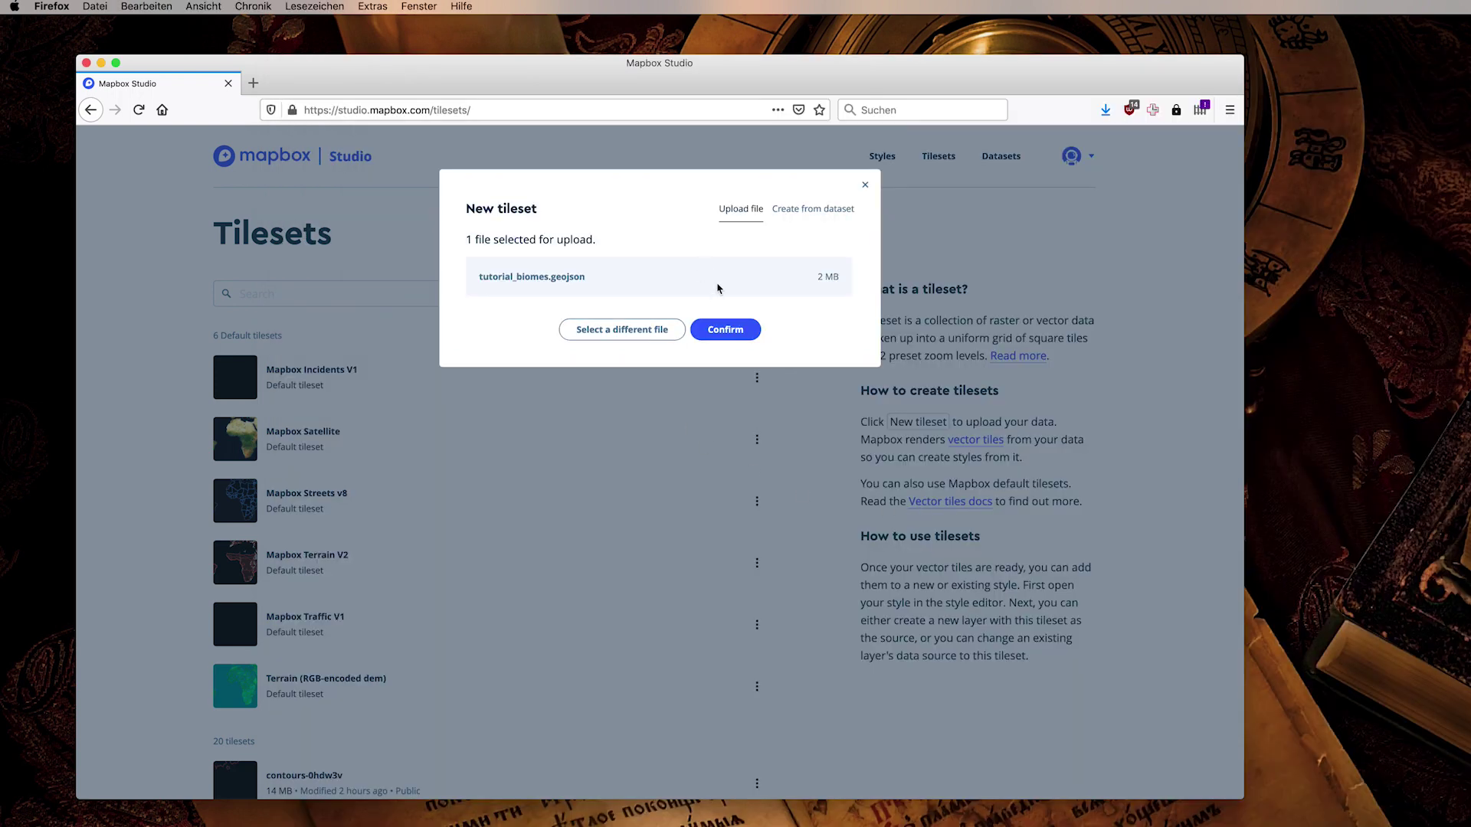
left_click(737, 328)
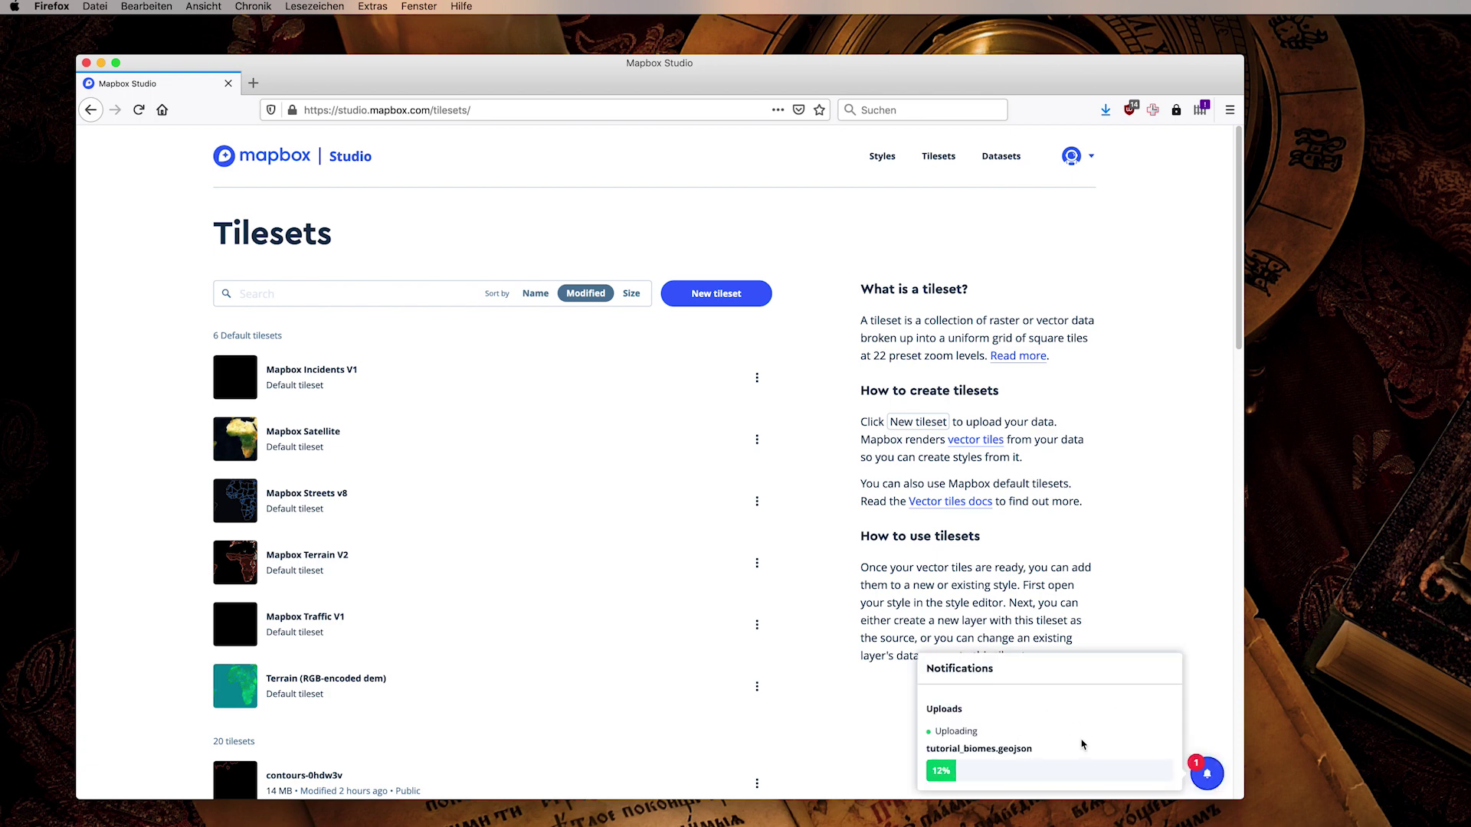
Step: Upload tutorial_rivers.geojson as a second new tileset
left_click(717, 298)
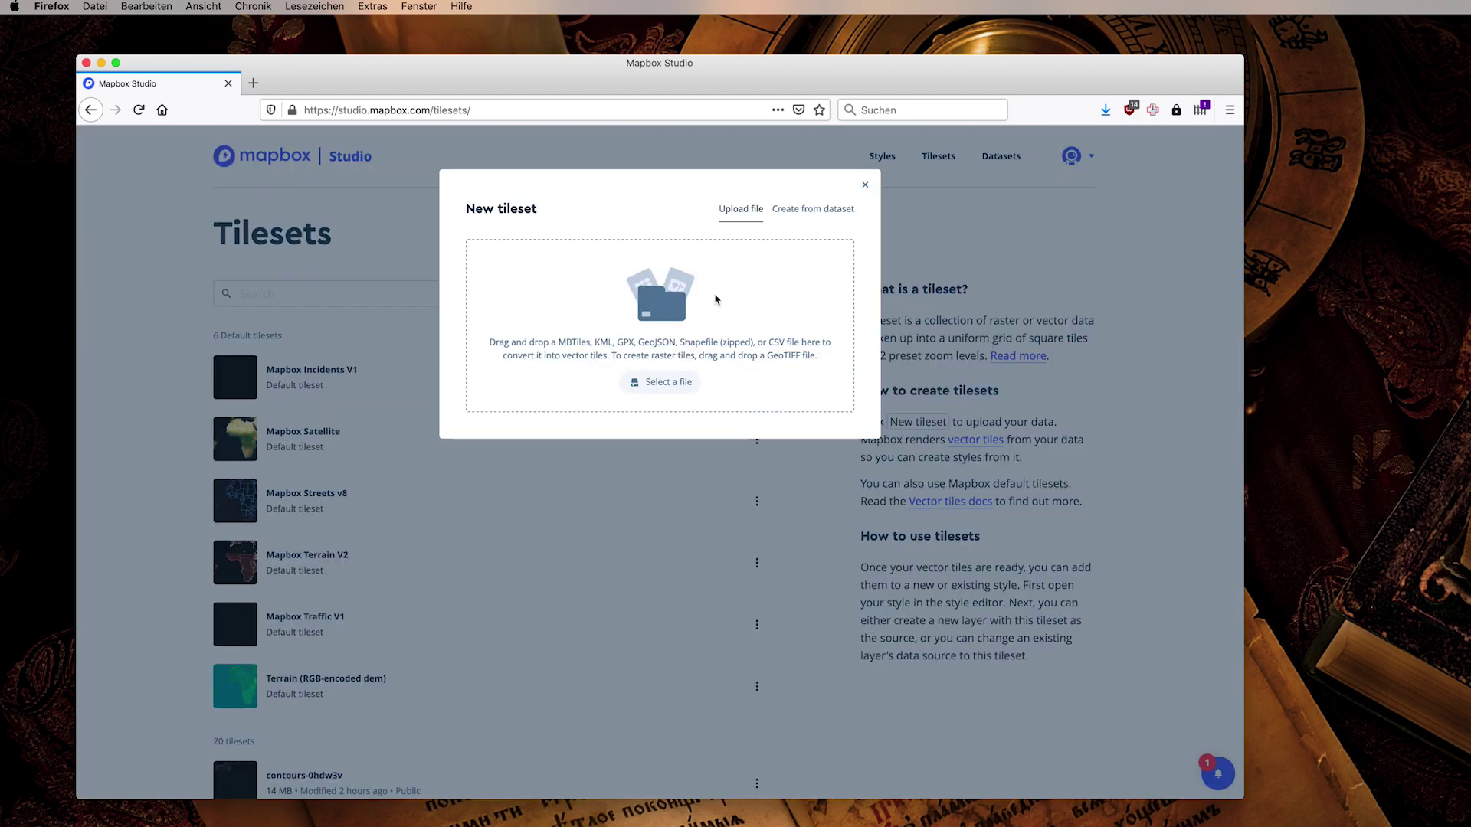
left_click(659, 387)
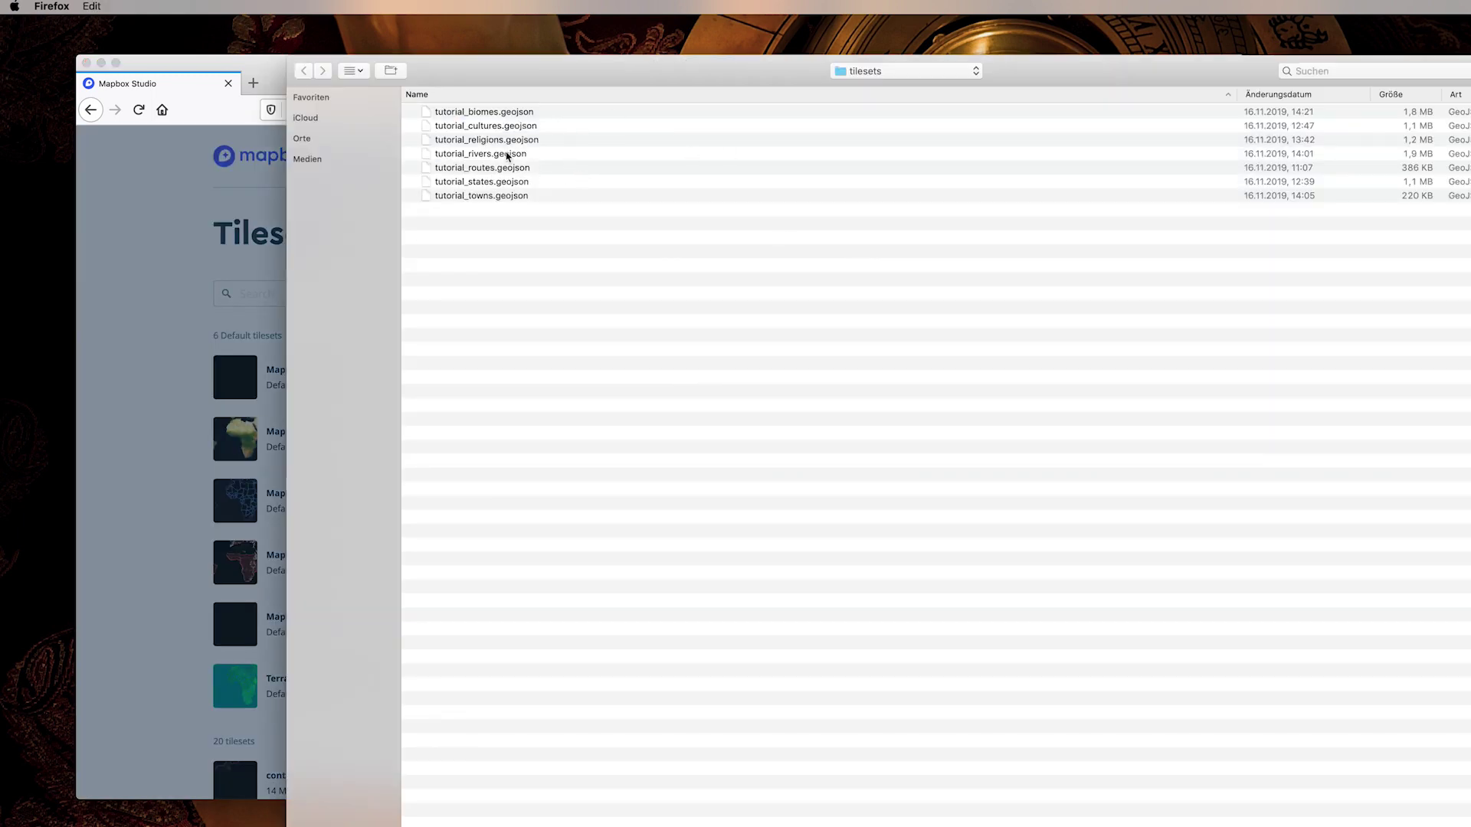
left_click(515, 155)
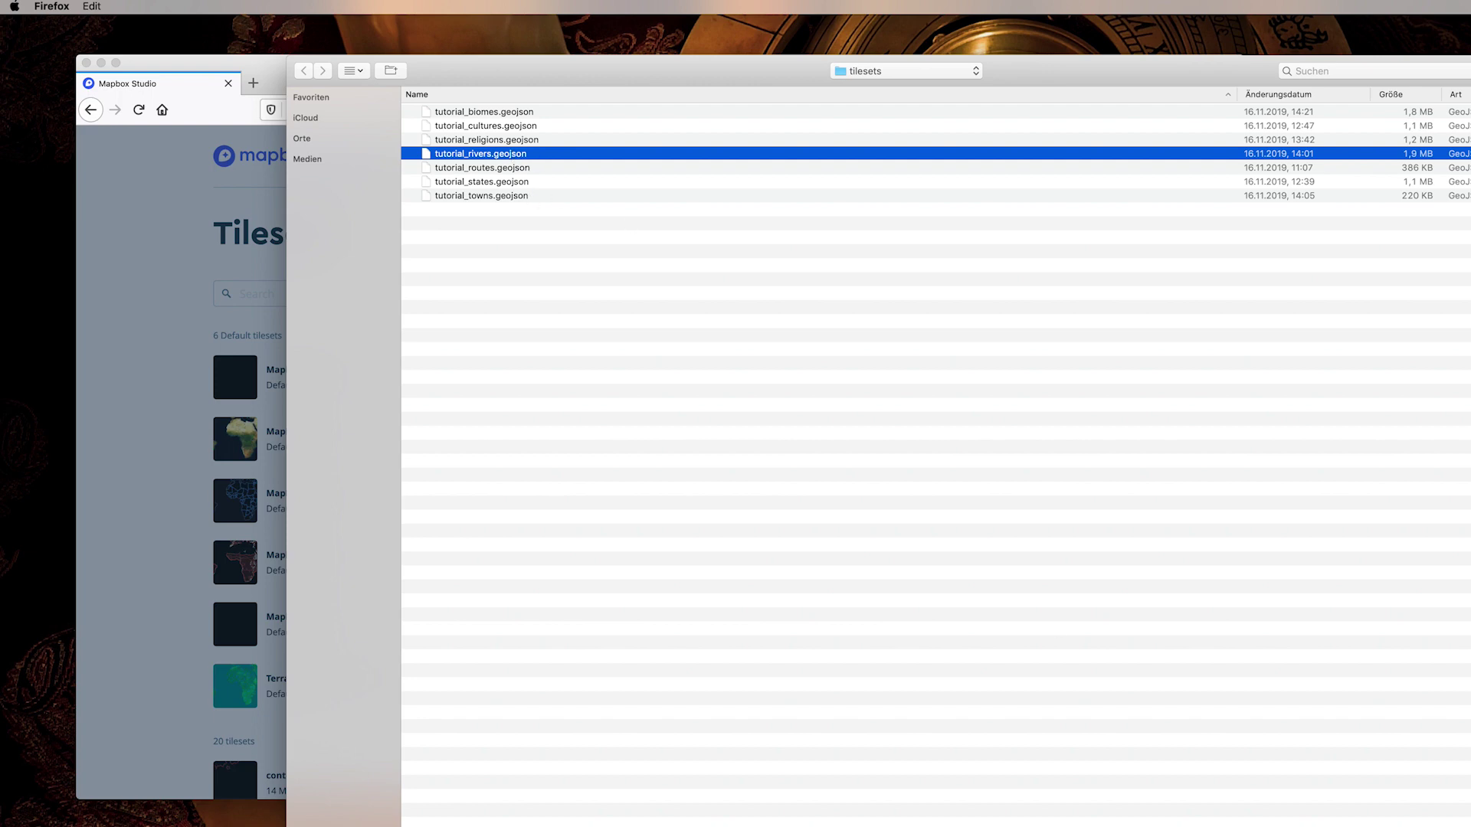
key("Return")
left_click(724, 328)
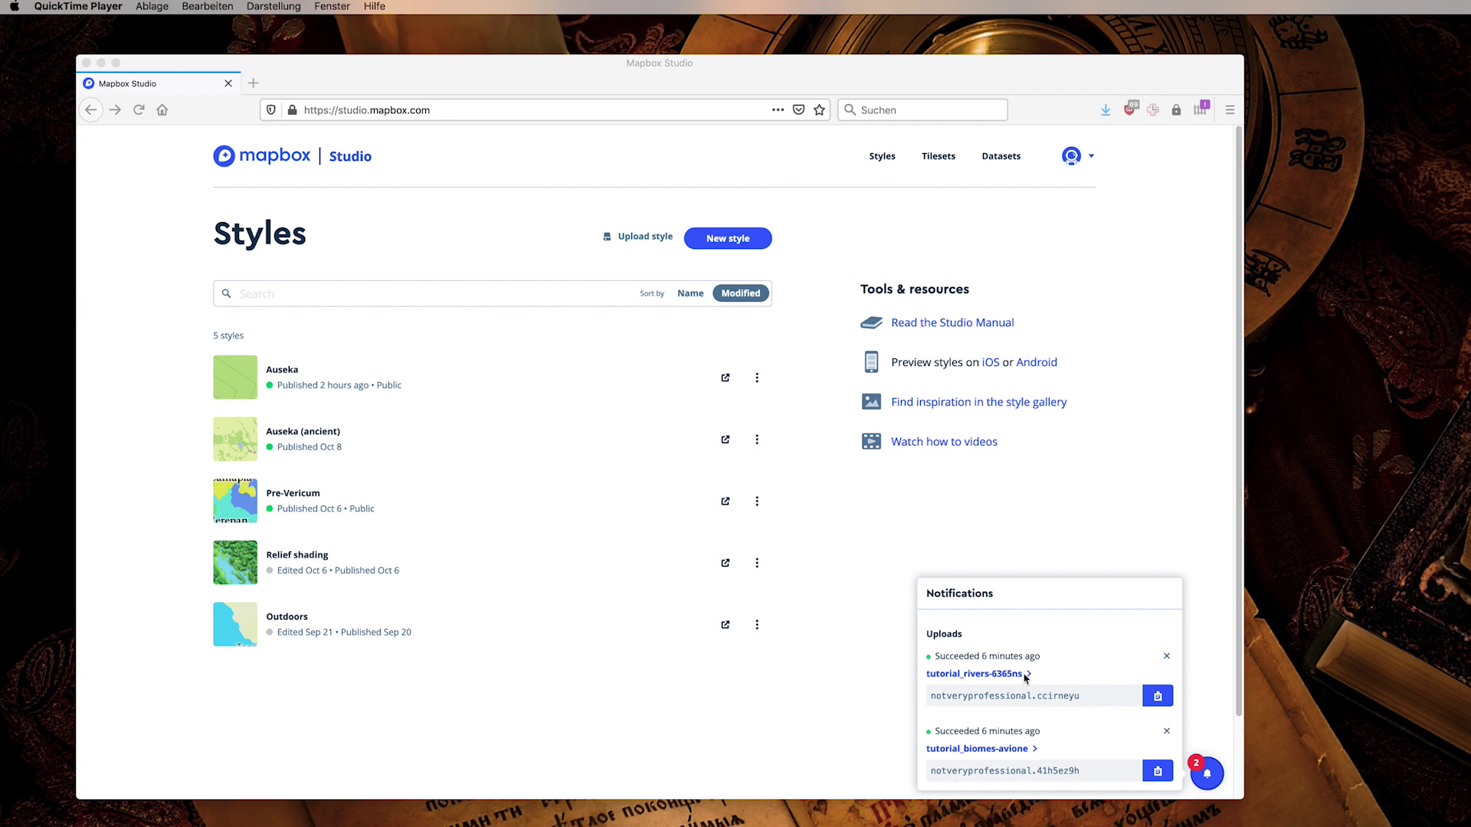
Step: Dismiss the upload notices and create a new style called Blank from the Blank template
left_click(839, 234)
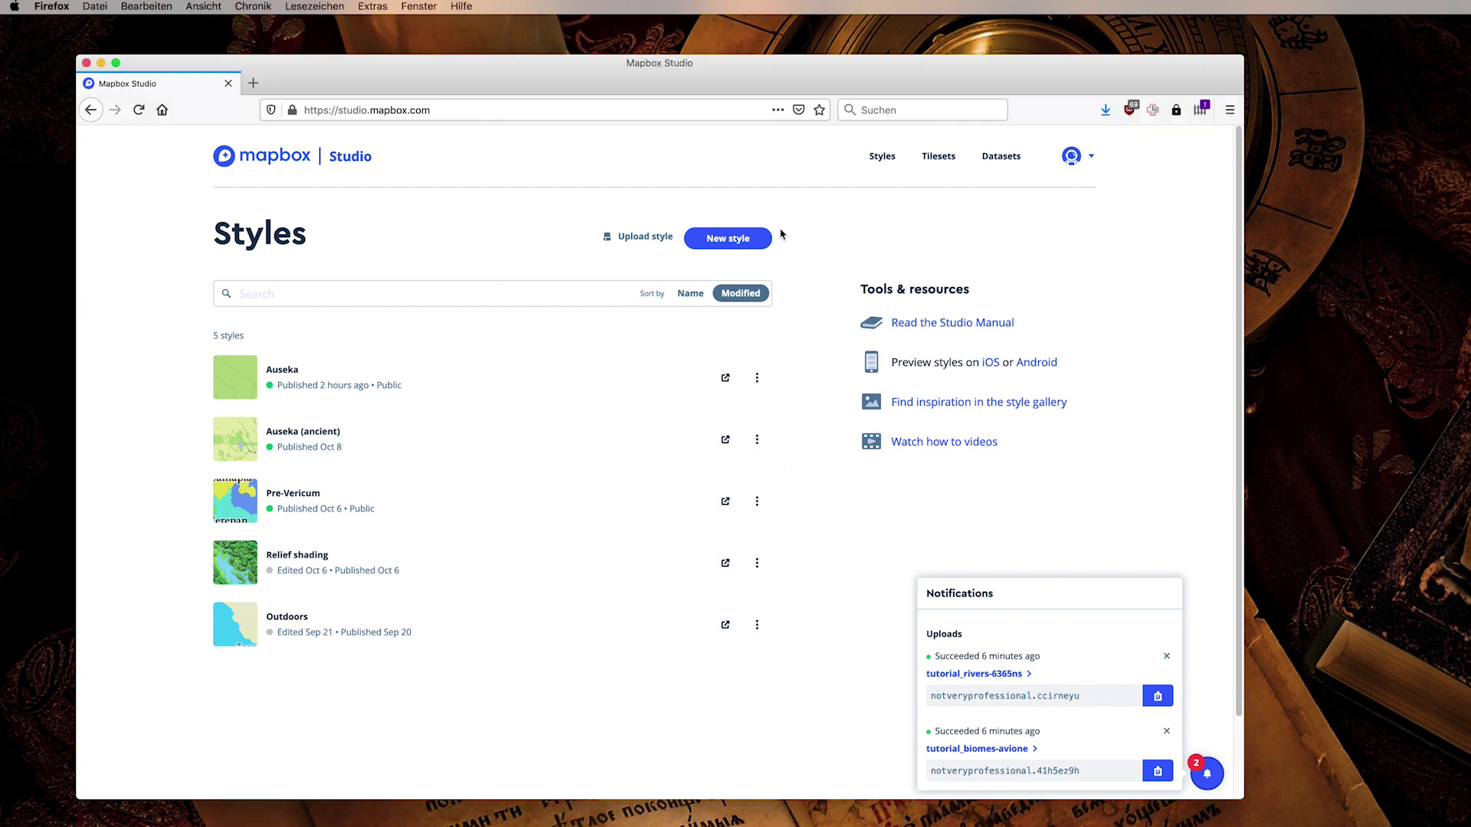
left_click(722, 243)
left_click(721, 243)
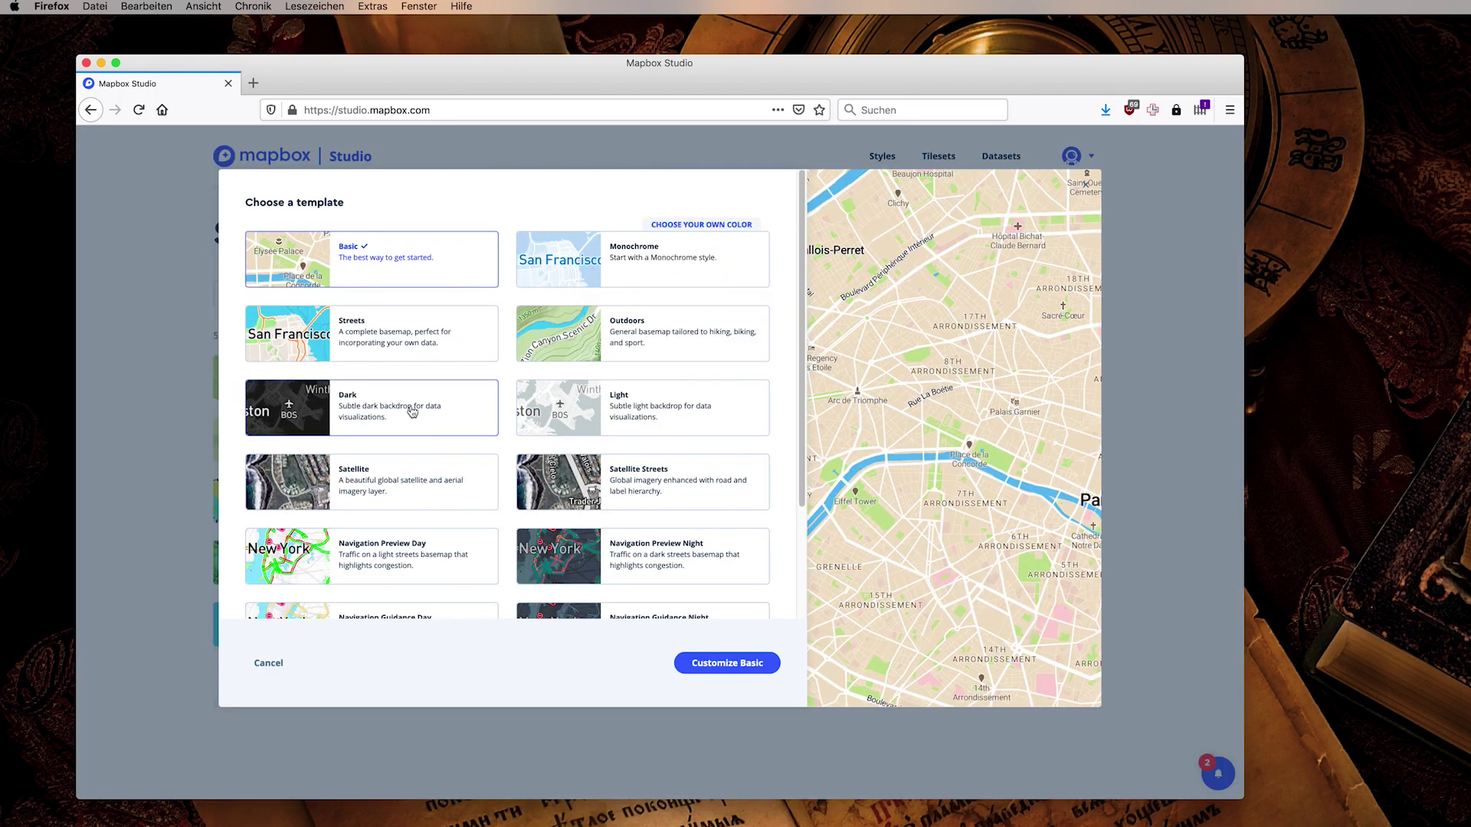
scroll(411, 414, "down", 3)
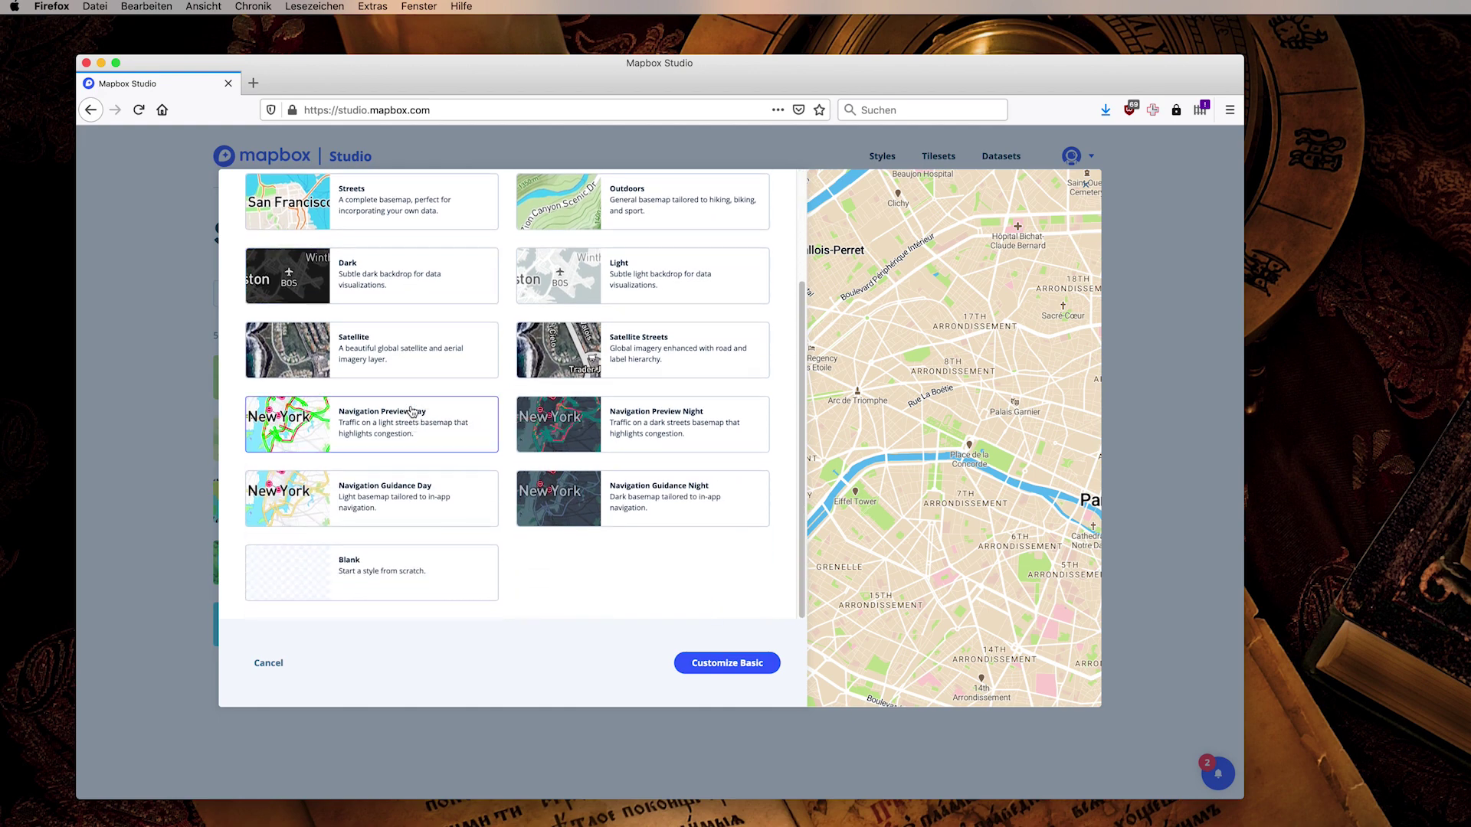
left_click(406, 579)
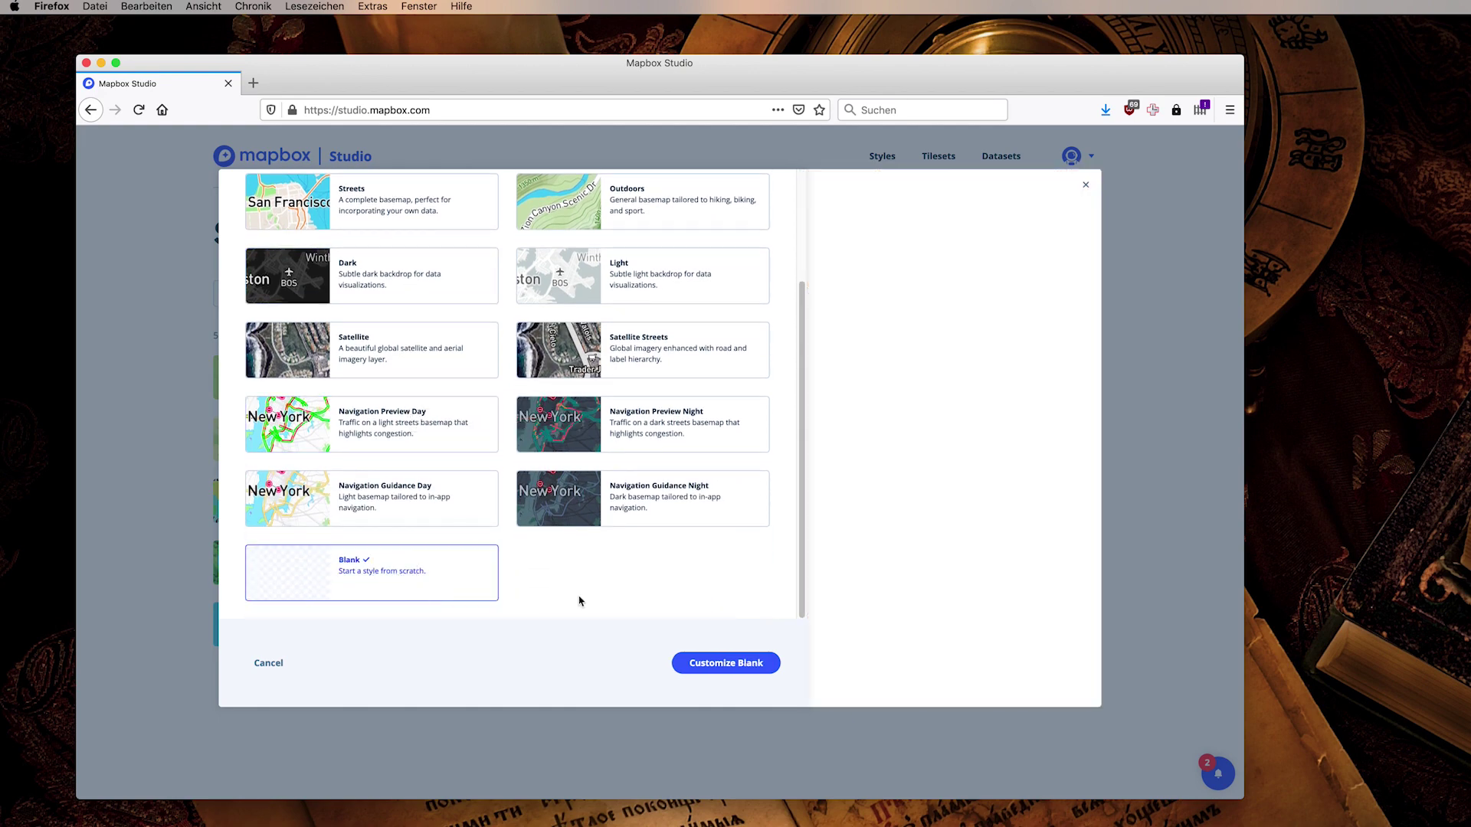
left_click(735, 672)
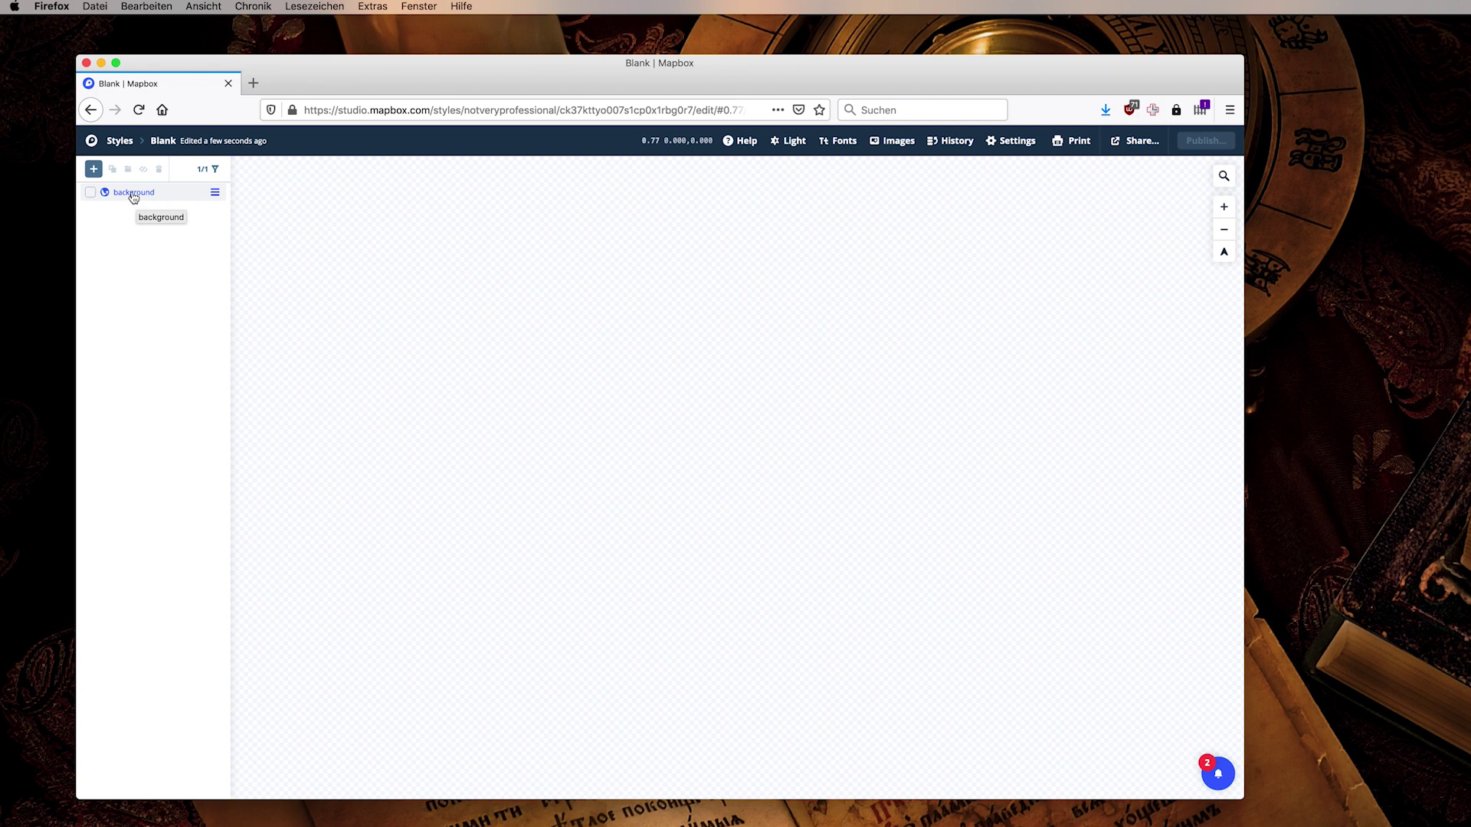
Step: Make the background a fully opaque light blue (83a2d2), then add a new empty layer
left_click(133, 195)
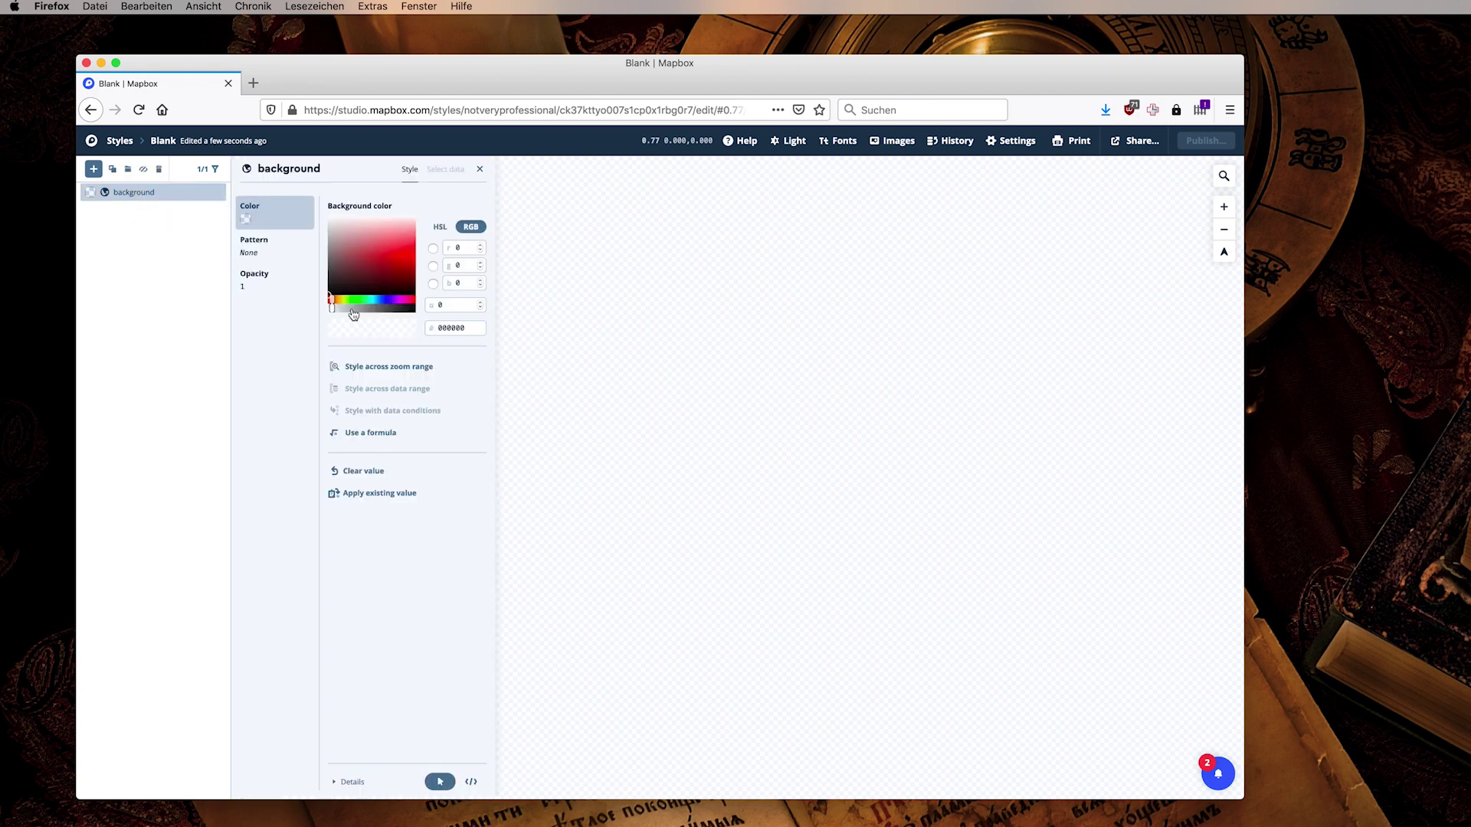
left_click_drag(334, 308, 436, 316)
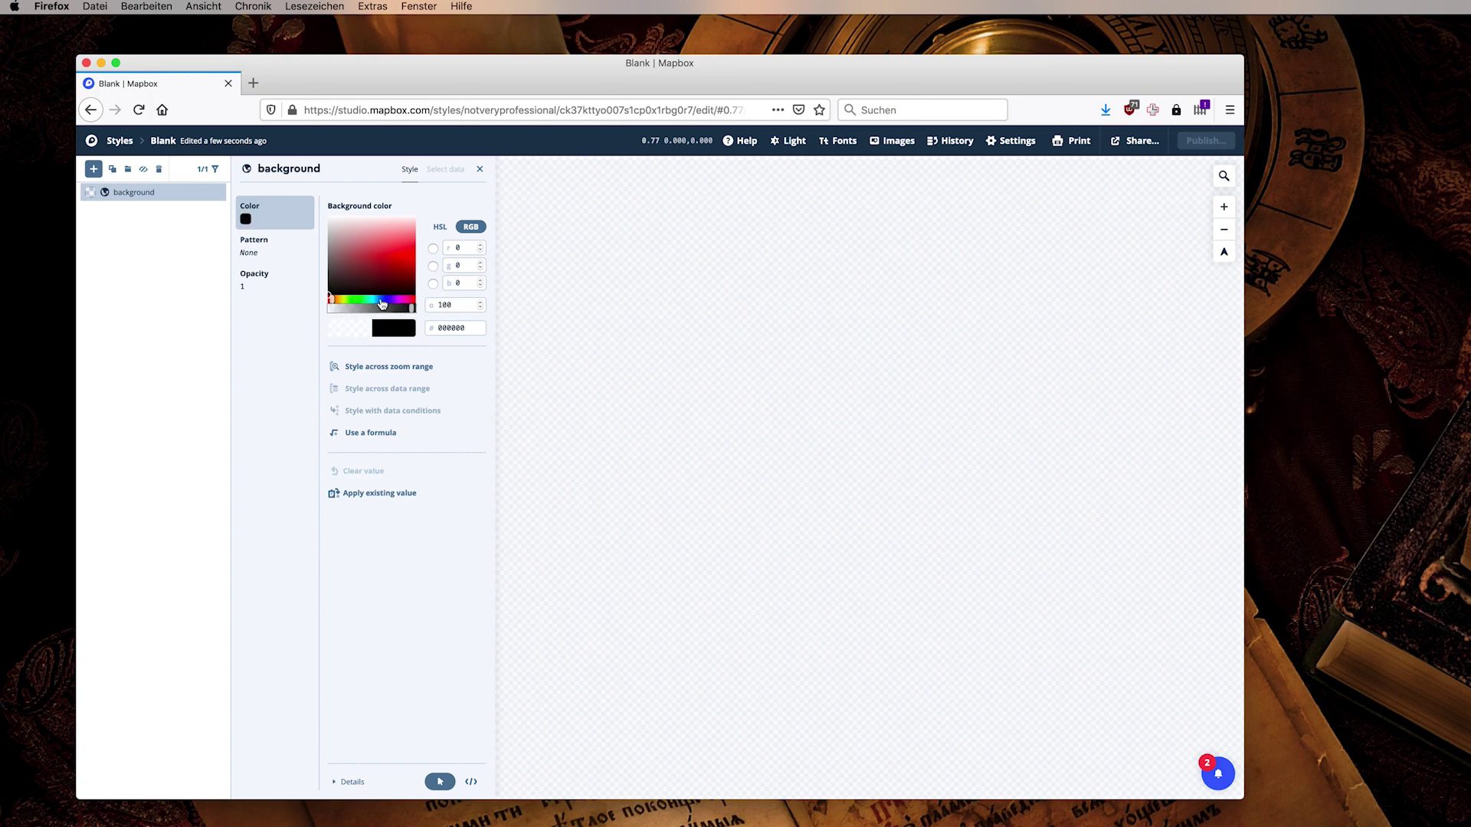
left_click(379, 300)
left_click_drag(371, 255, 369, 242)
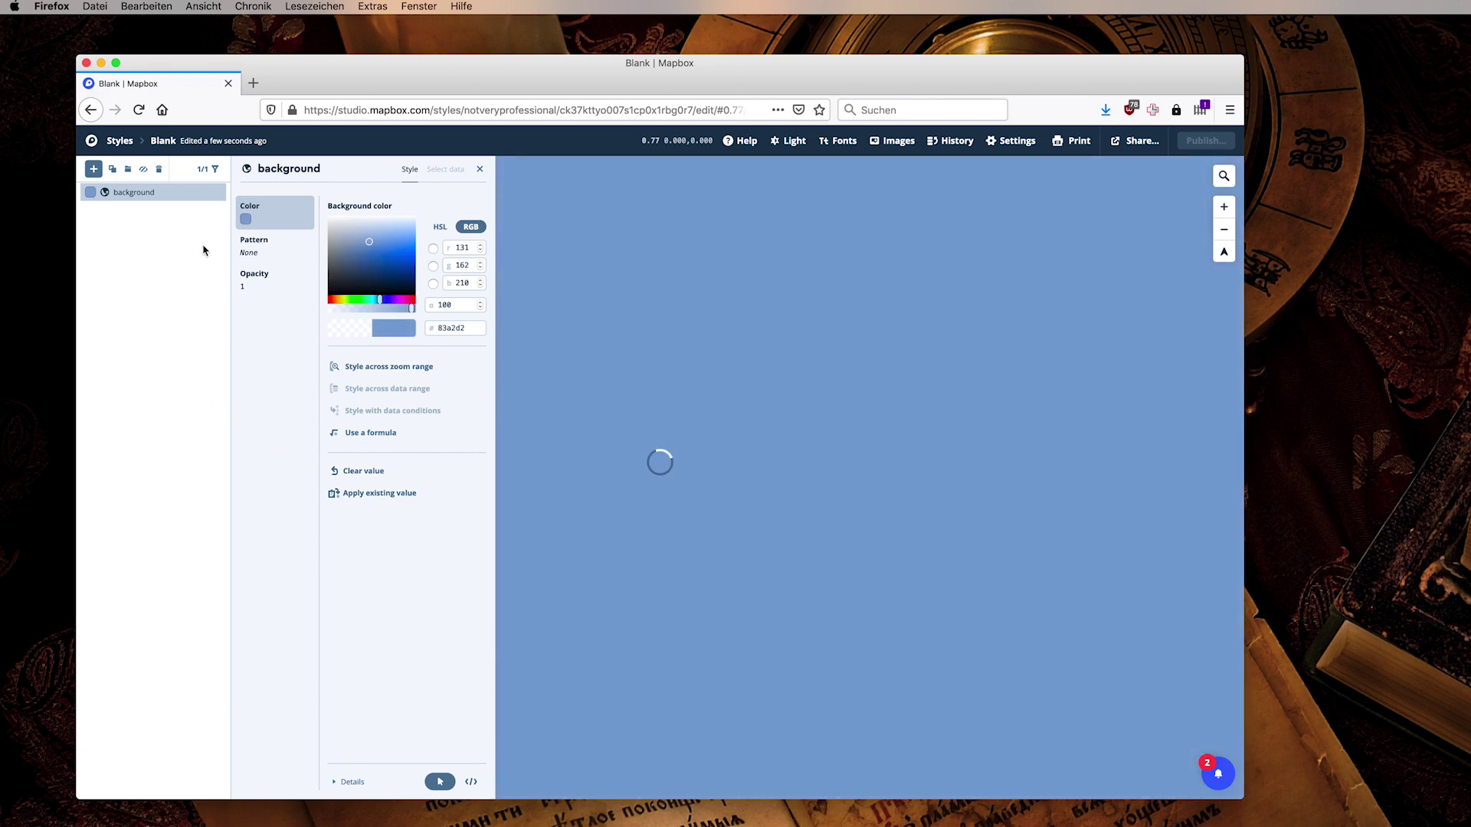
left_click(91, 170)
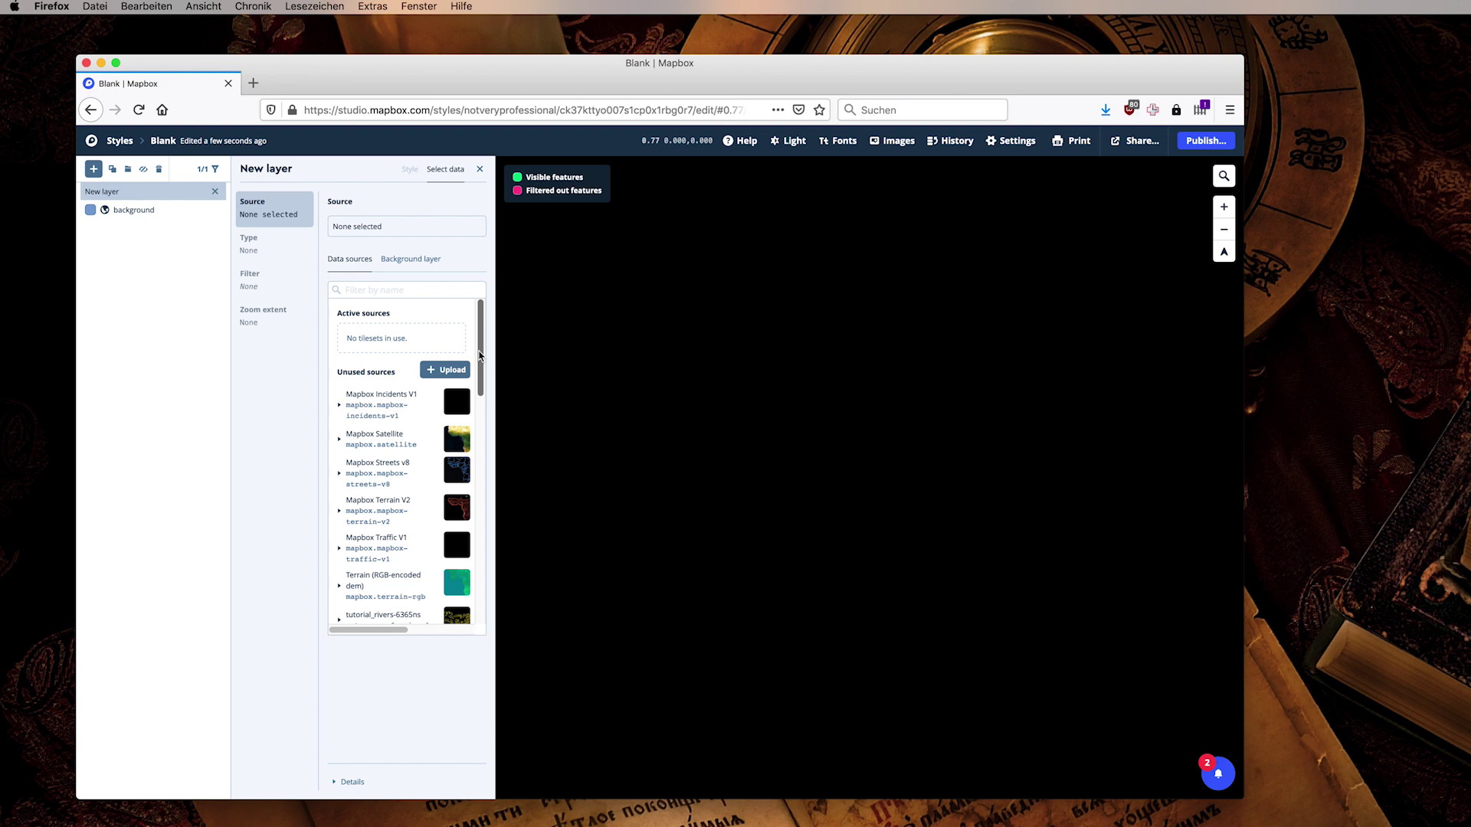
Step: Use the tutorial_biomes-avione data as the new layer's fill source
left_click_drag(481, 355, 481, 395)
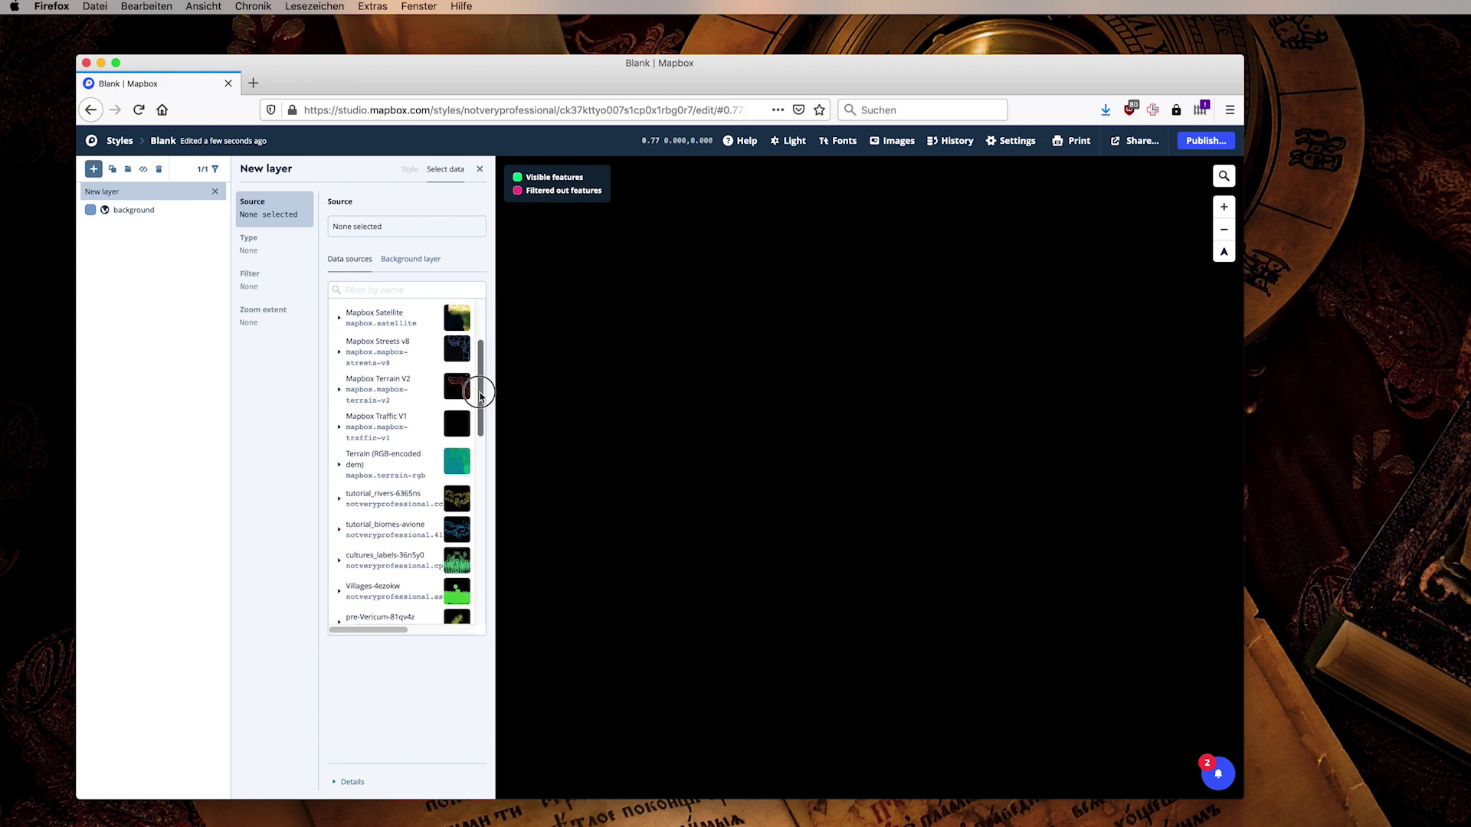
left_click_drag(481, 396, 481, 412)
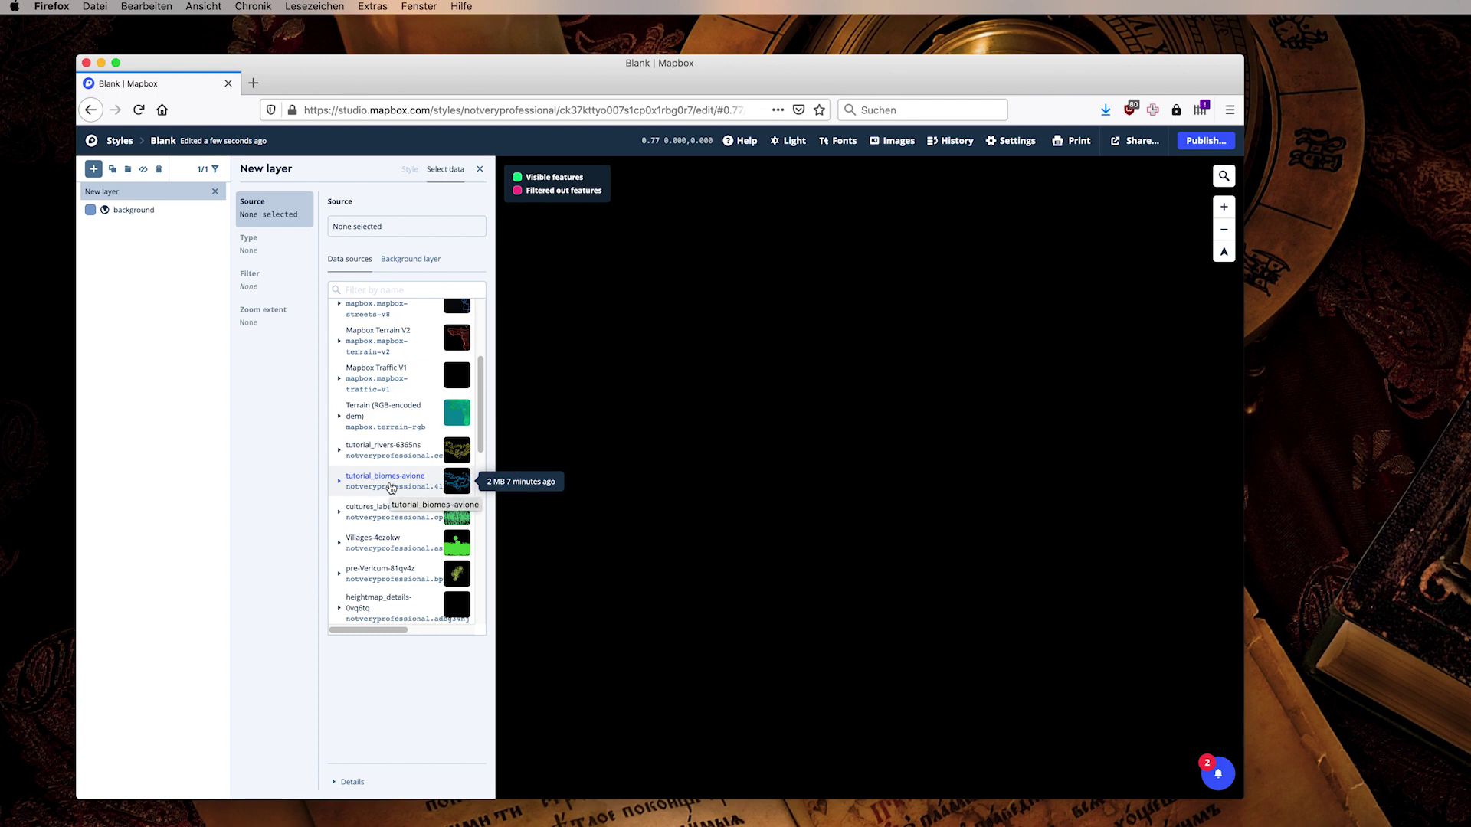
left_click(391, 489)
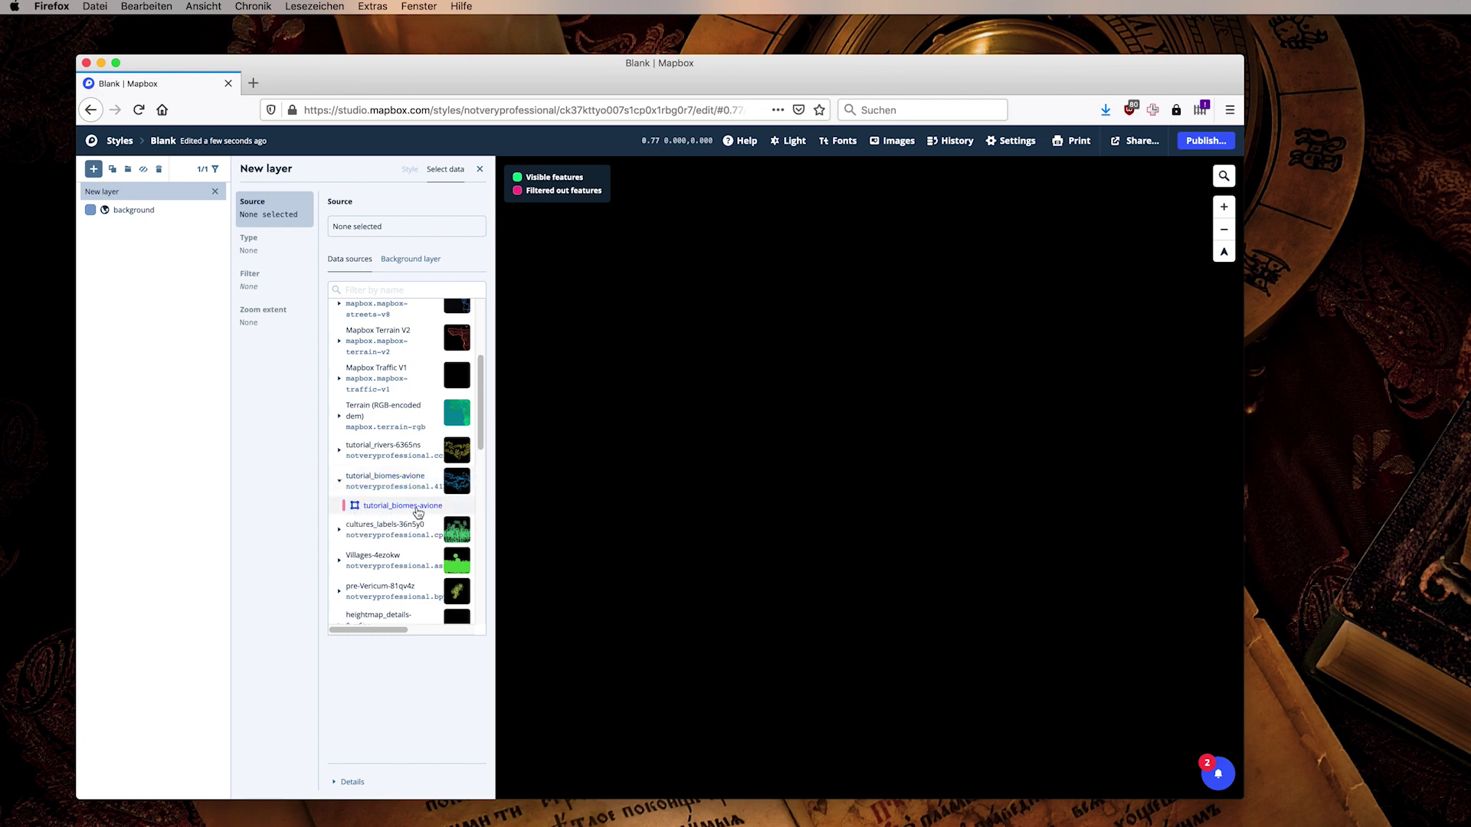
left_click(375, 508)
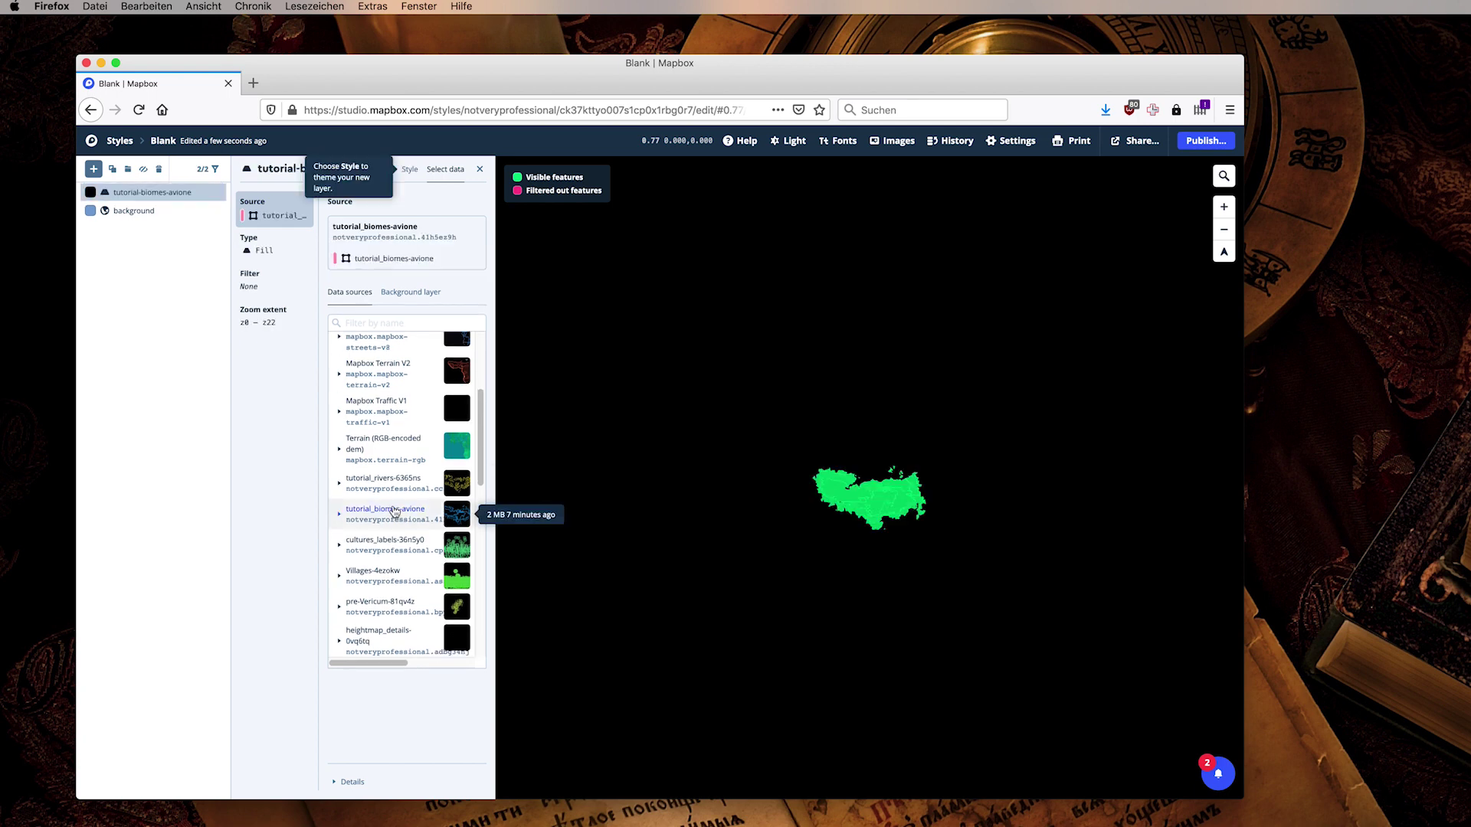
Step: Add a tutorial_rivers-6365ns line layer and zoom in on the rivers
left_click(90, 173)
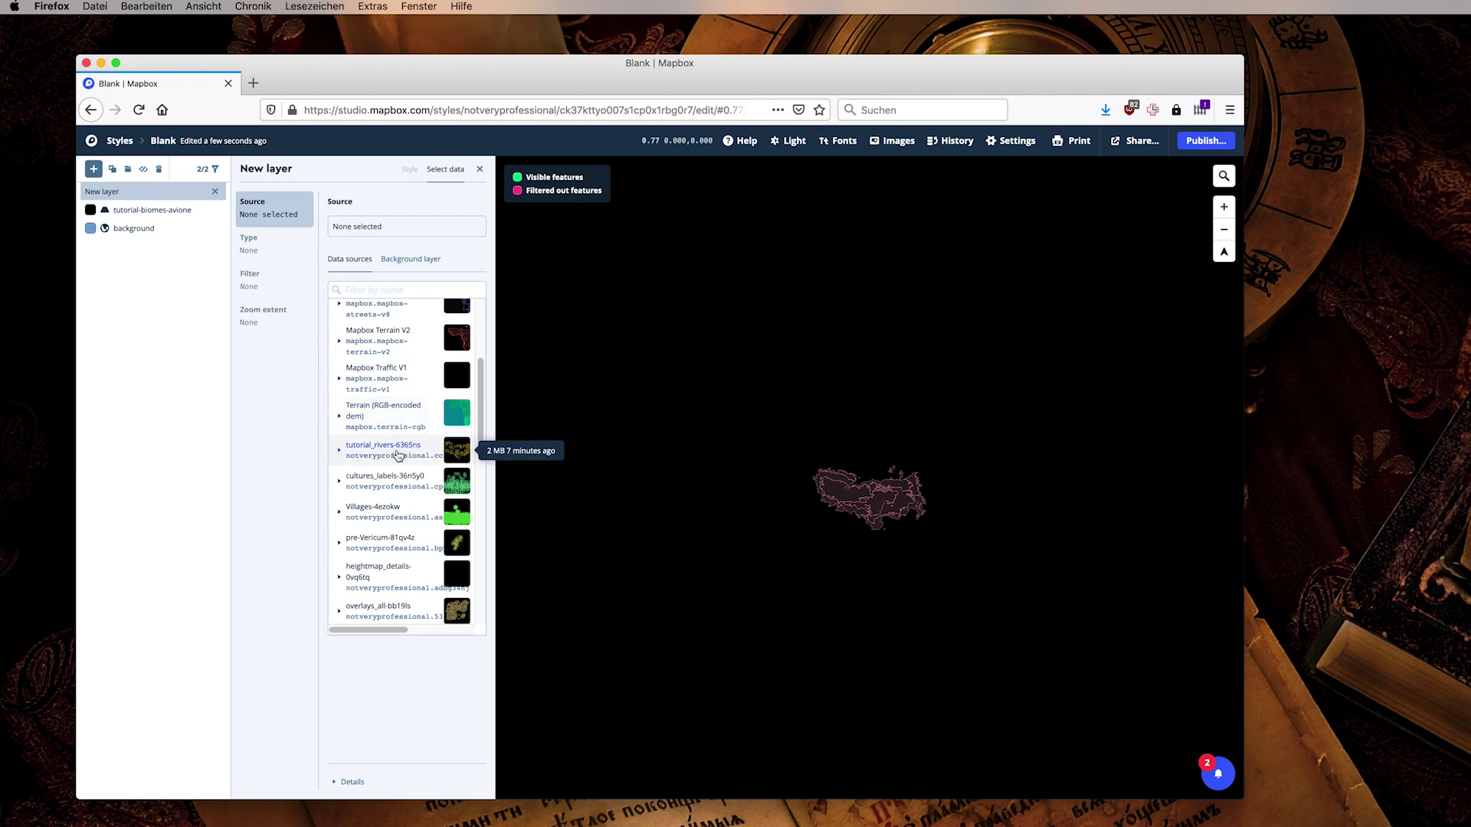
left_click(401, 450)
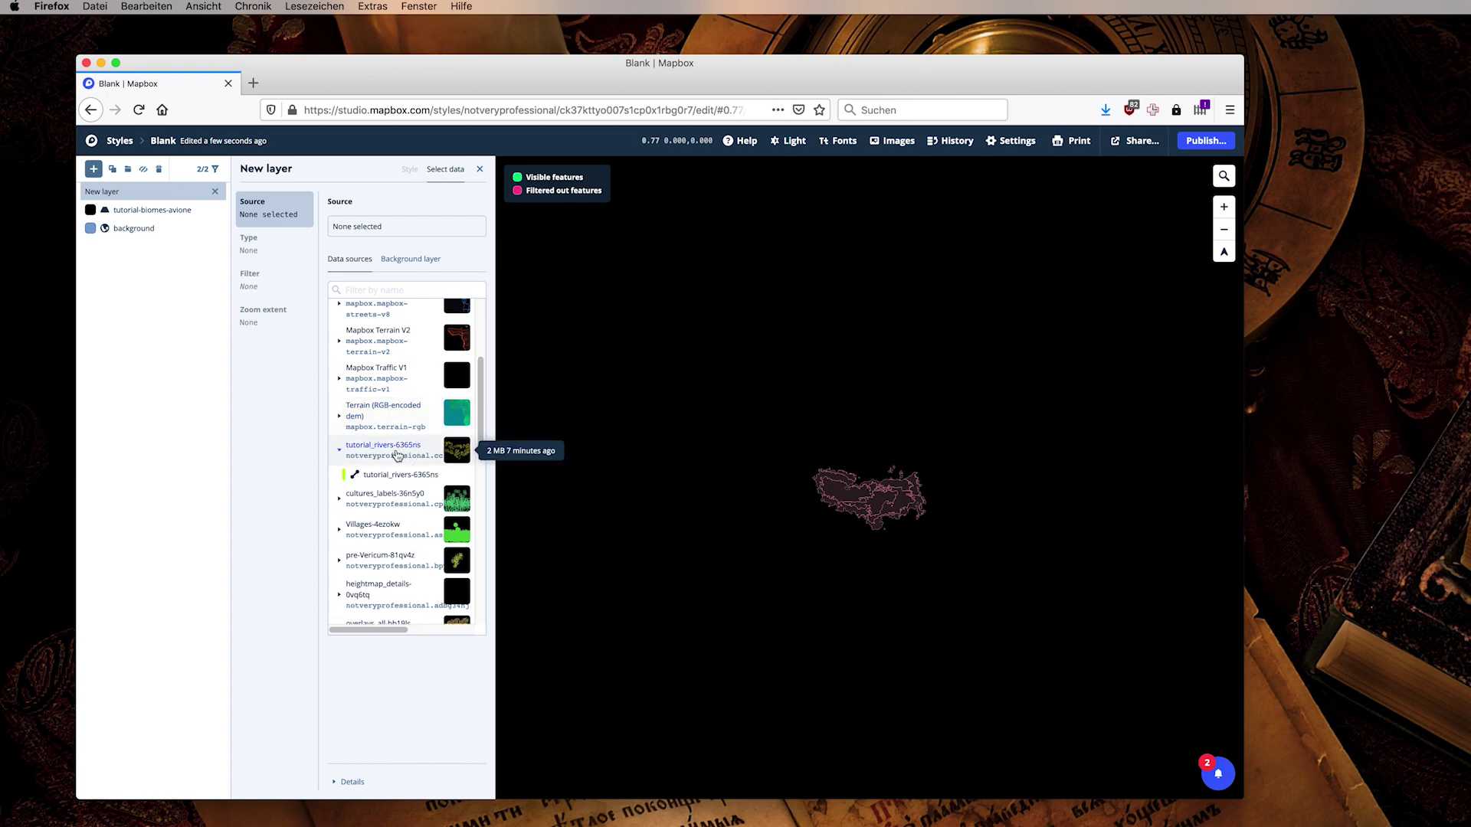
left_click(381, 477)
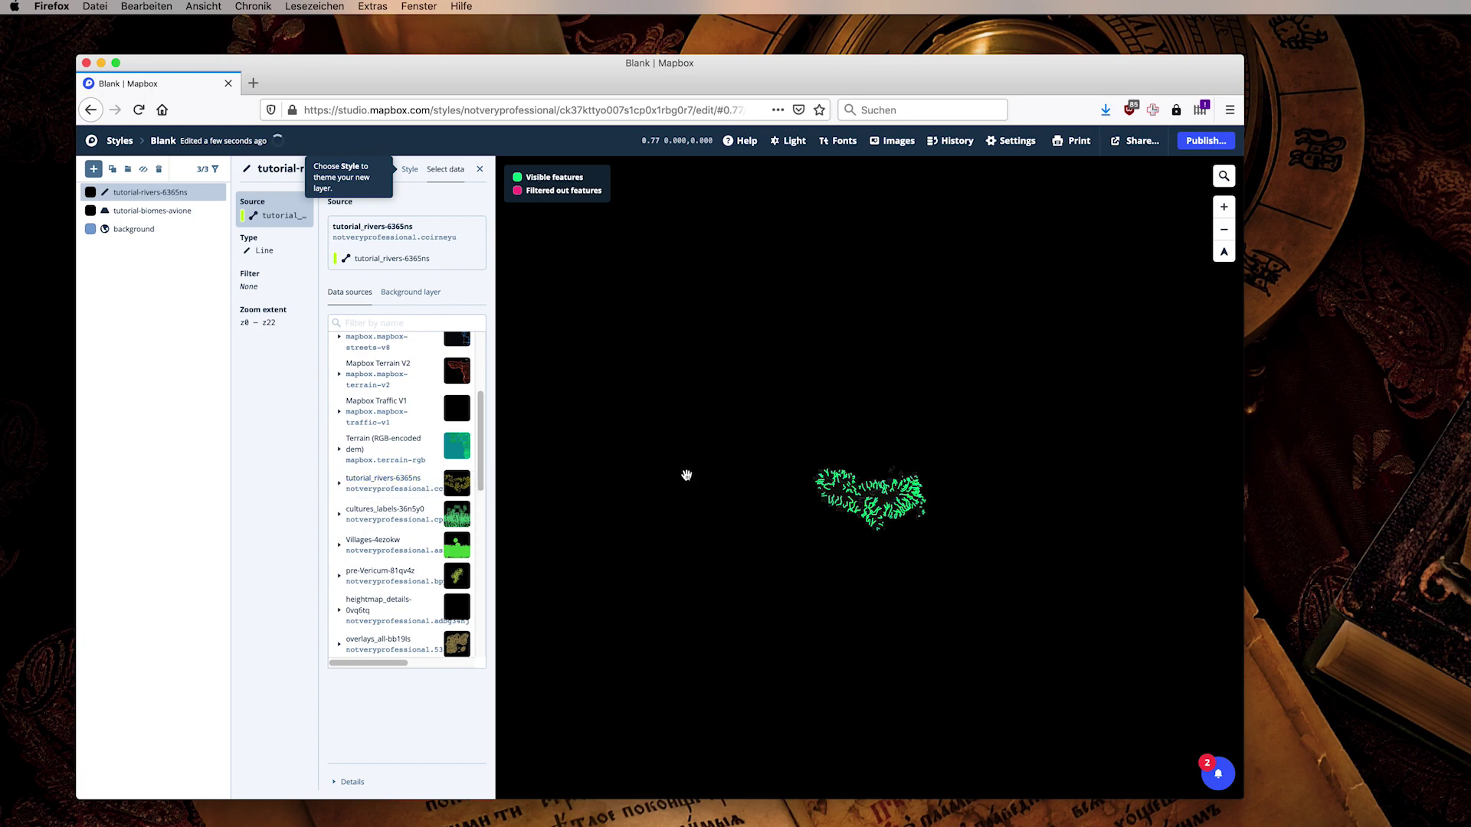
scroll(883, 483, "up", 5)
scroll(883, 483, "up", 2)
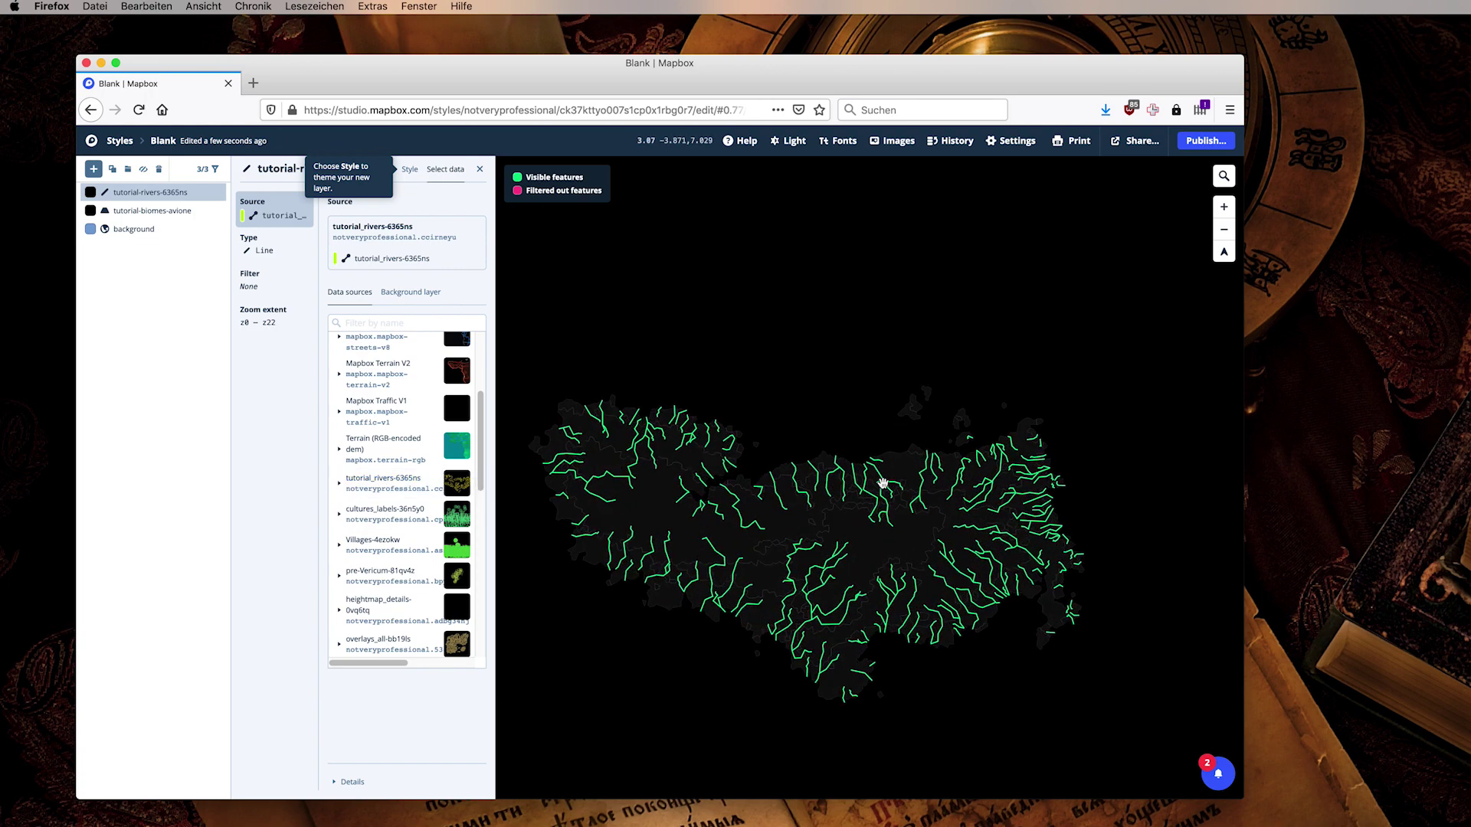
left_click(149, 211)
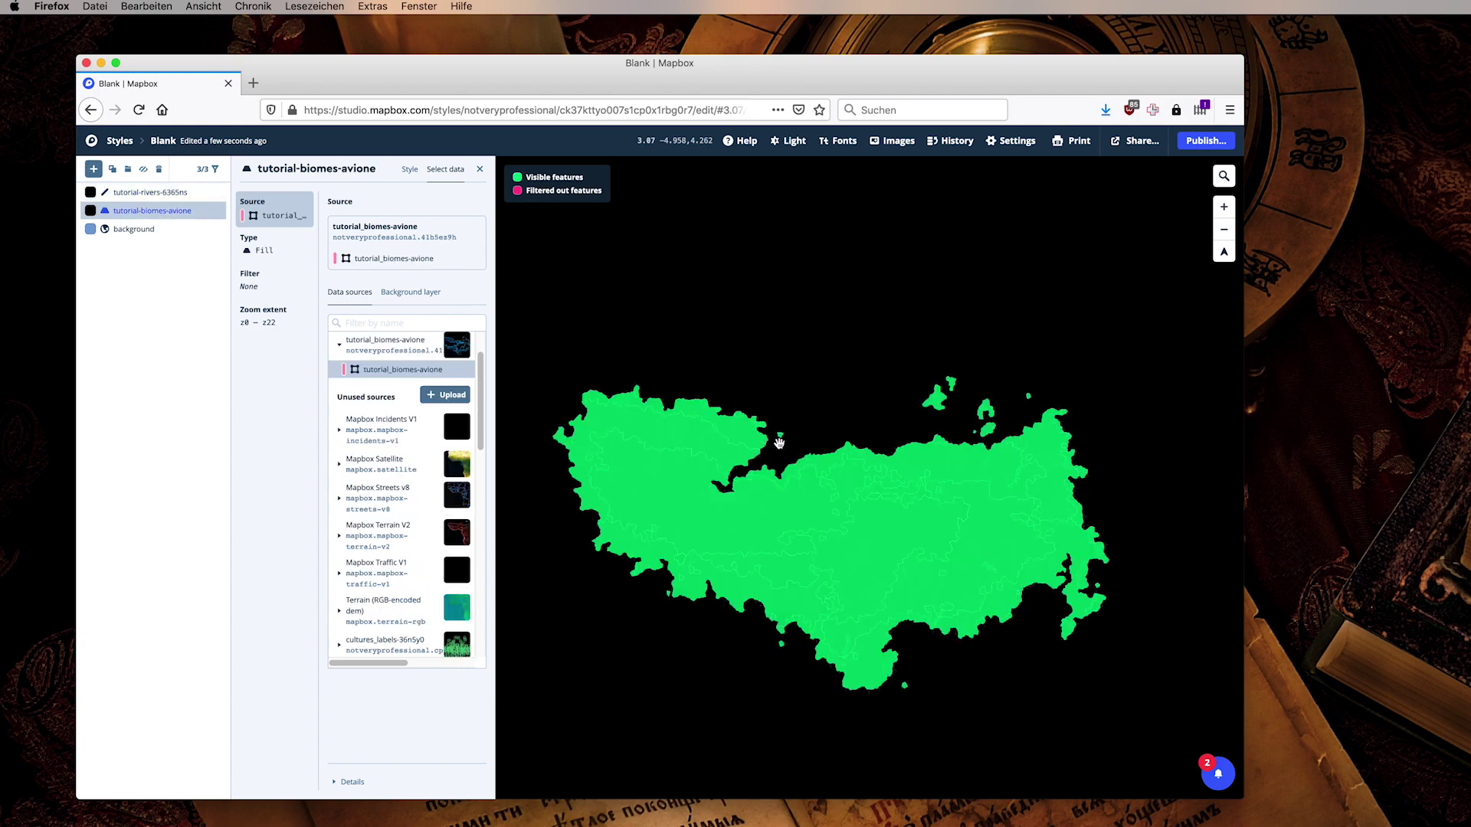
Step: Inspect the Biome and Color attributes of the Savanna, Tropical seasonal forest and Temperate deciduous forest features
scroll(792, 514, "up", 2)
left_click(789, 513)
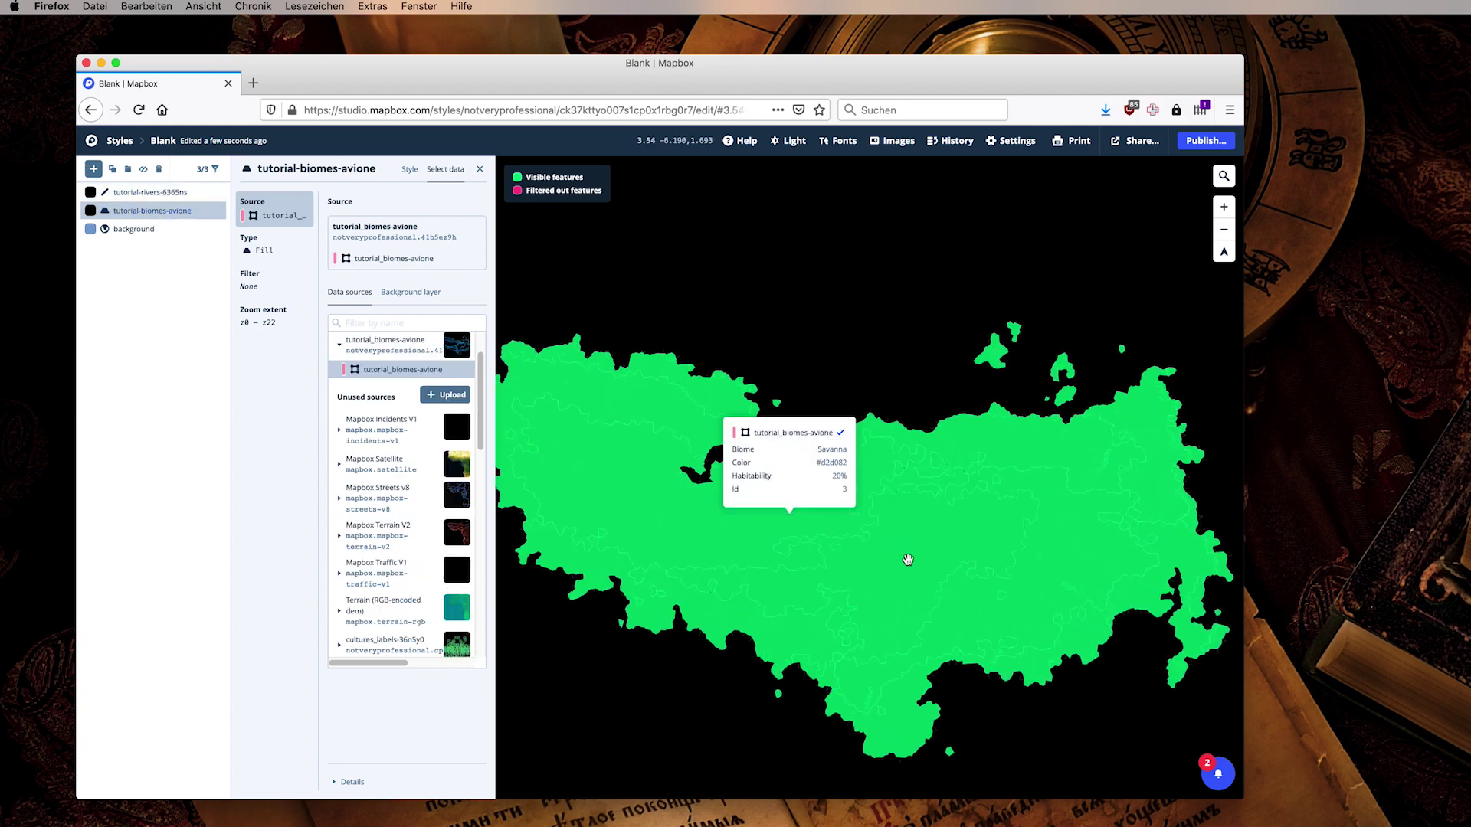
left_click(1000, 452)
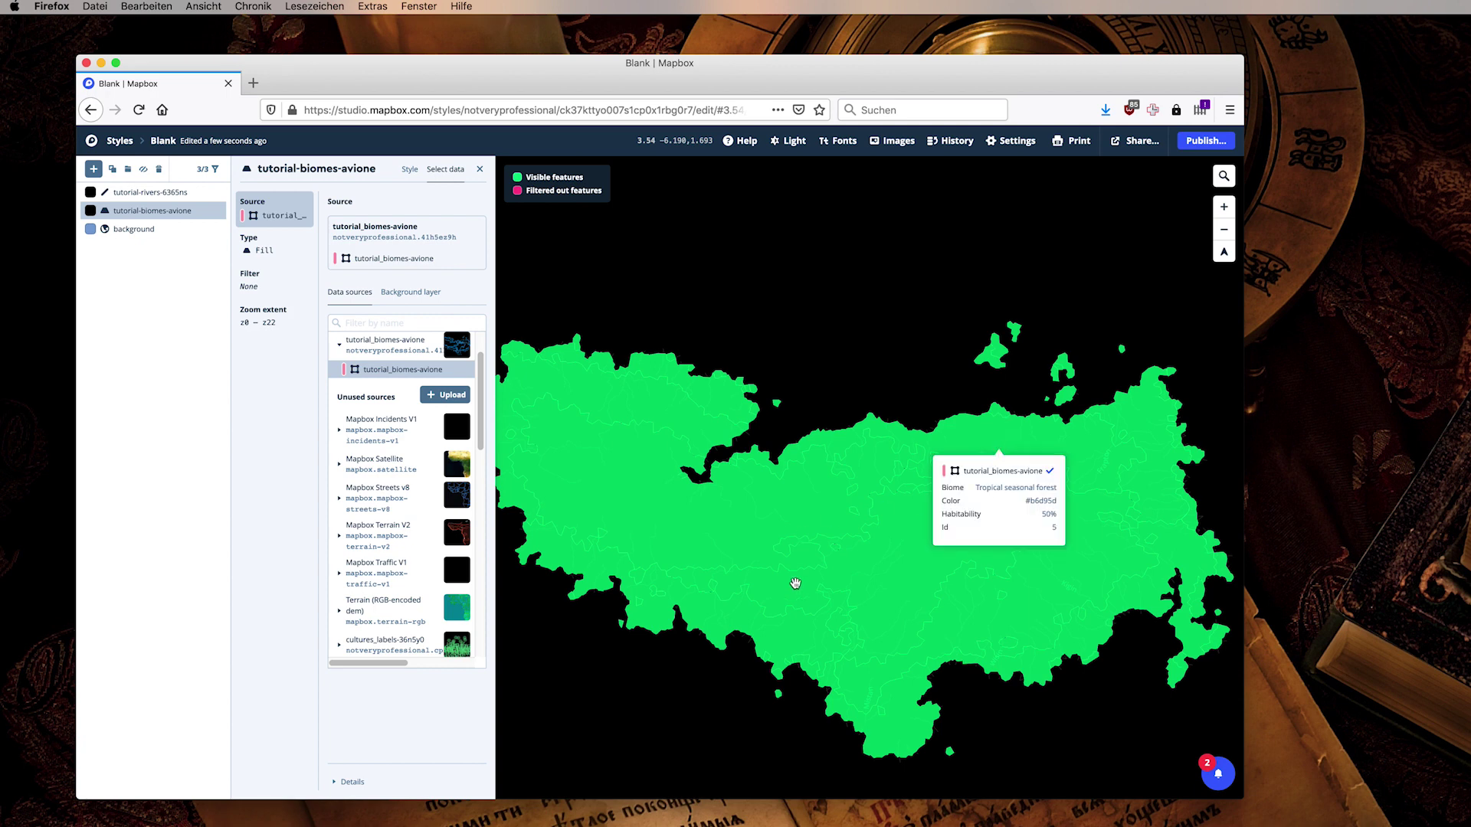
left_click(798, 607)
left_click(740, 612)
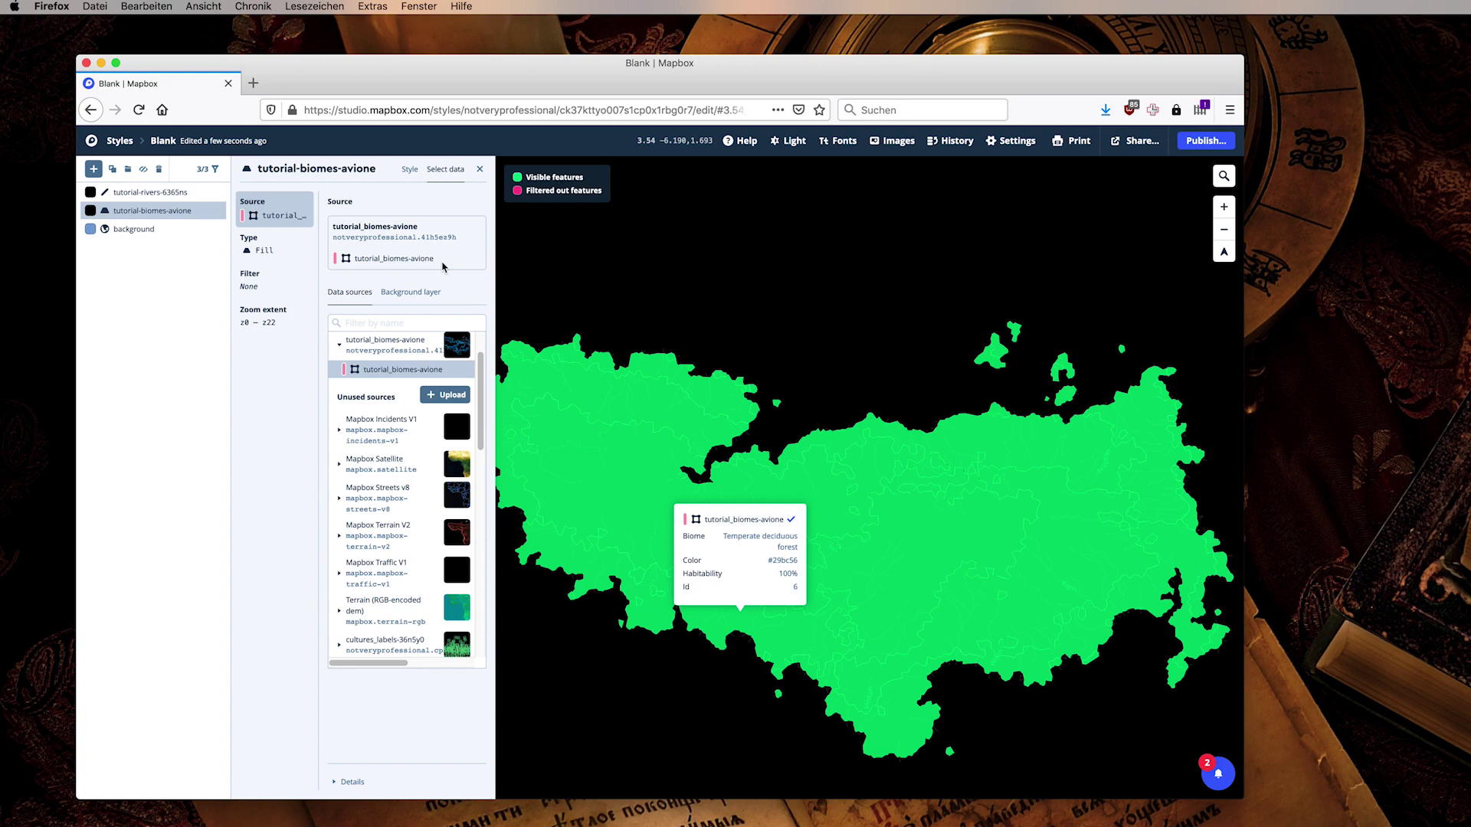
Step: Open the biomes layer's fill colour setting, currently black 000000
left_click(410, 173)
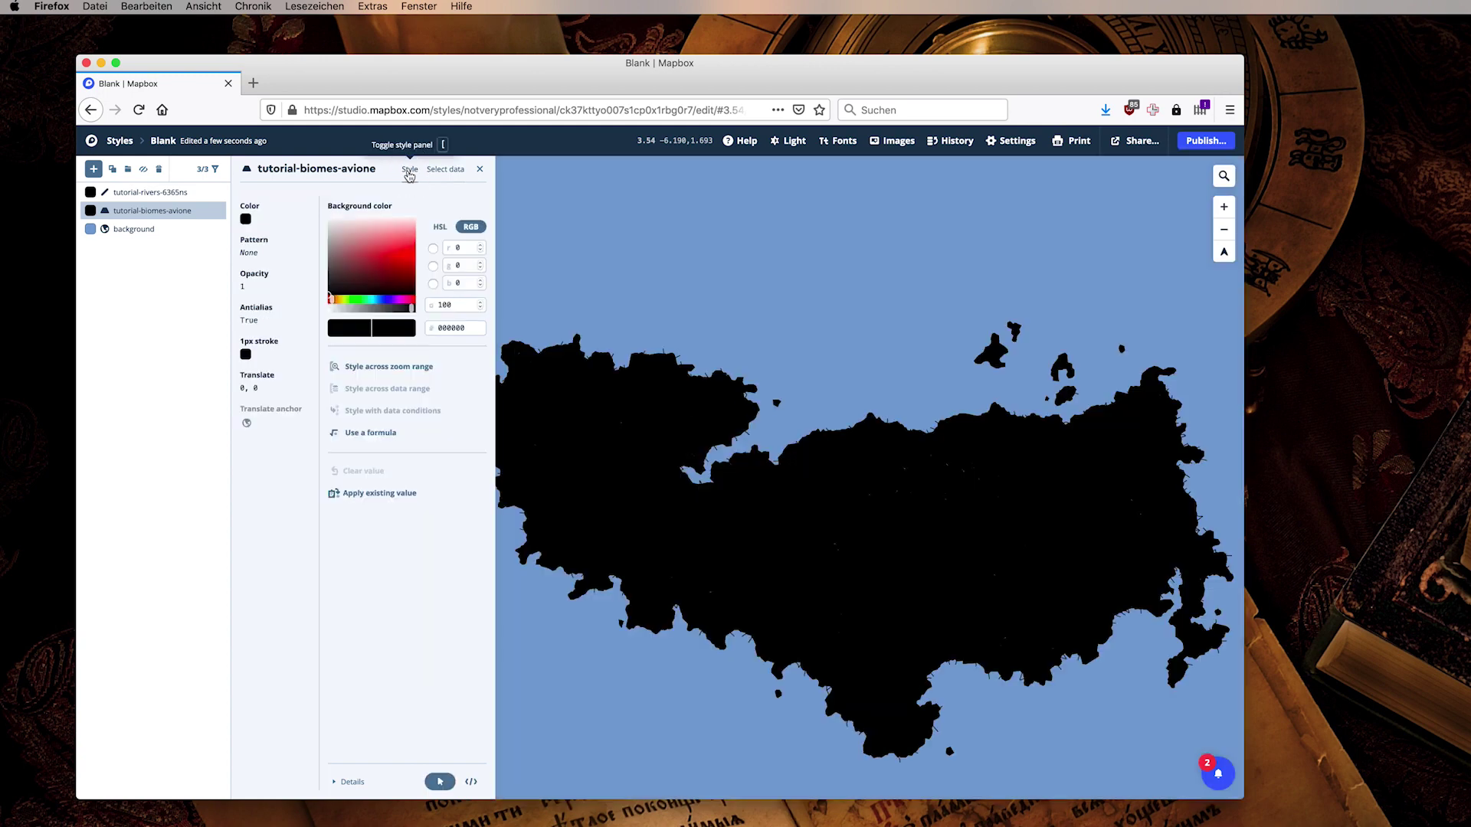
left_click(164, 212)
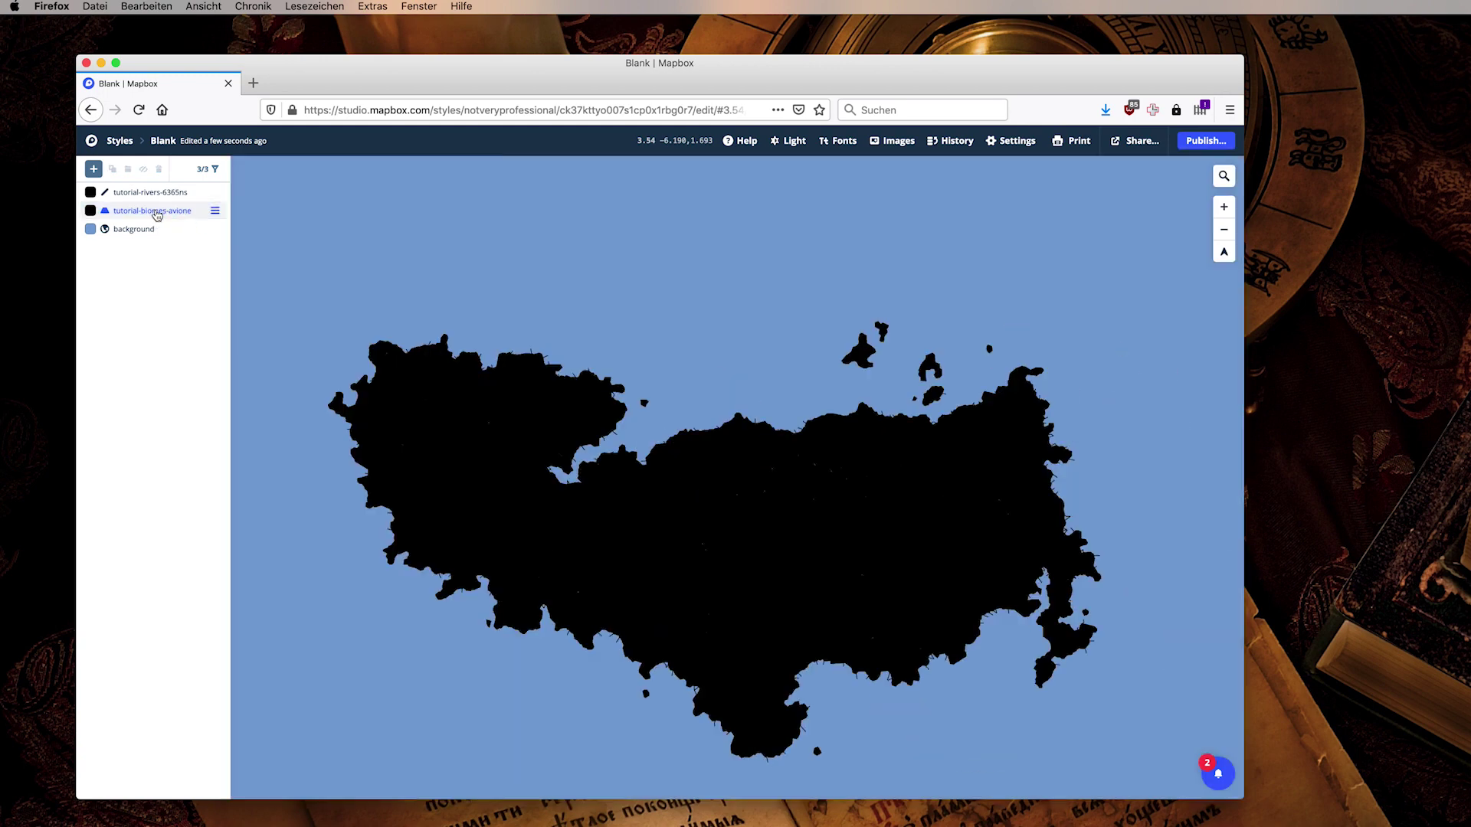
left_click(157, 214)
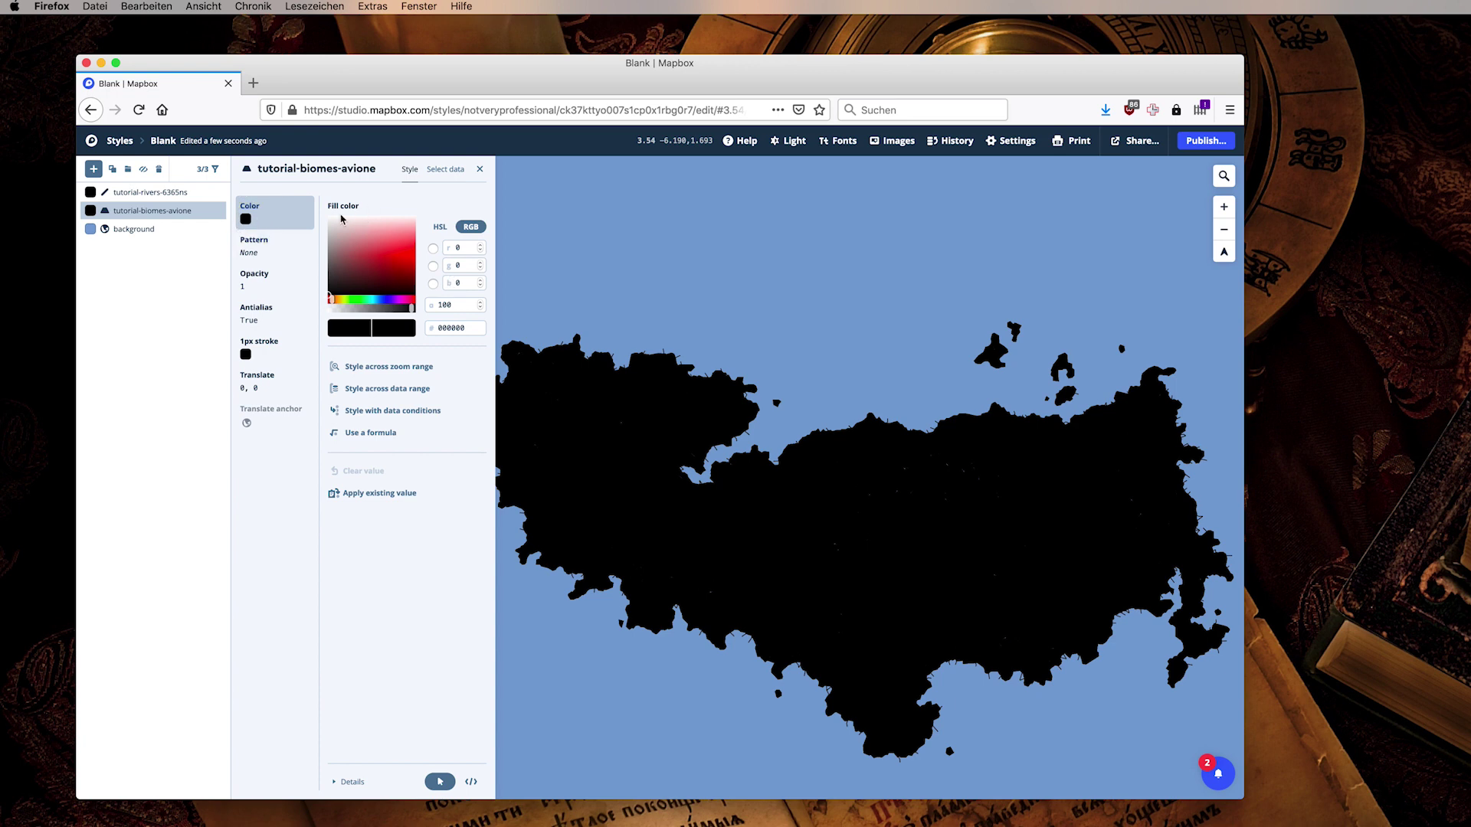
Step: Set the biome fill colour by formula from each feature's Color field and check the south coast
left_click(381, 435)
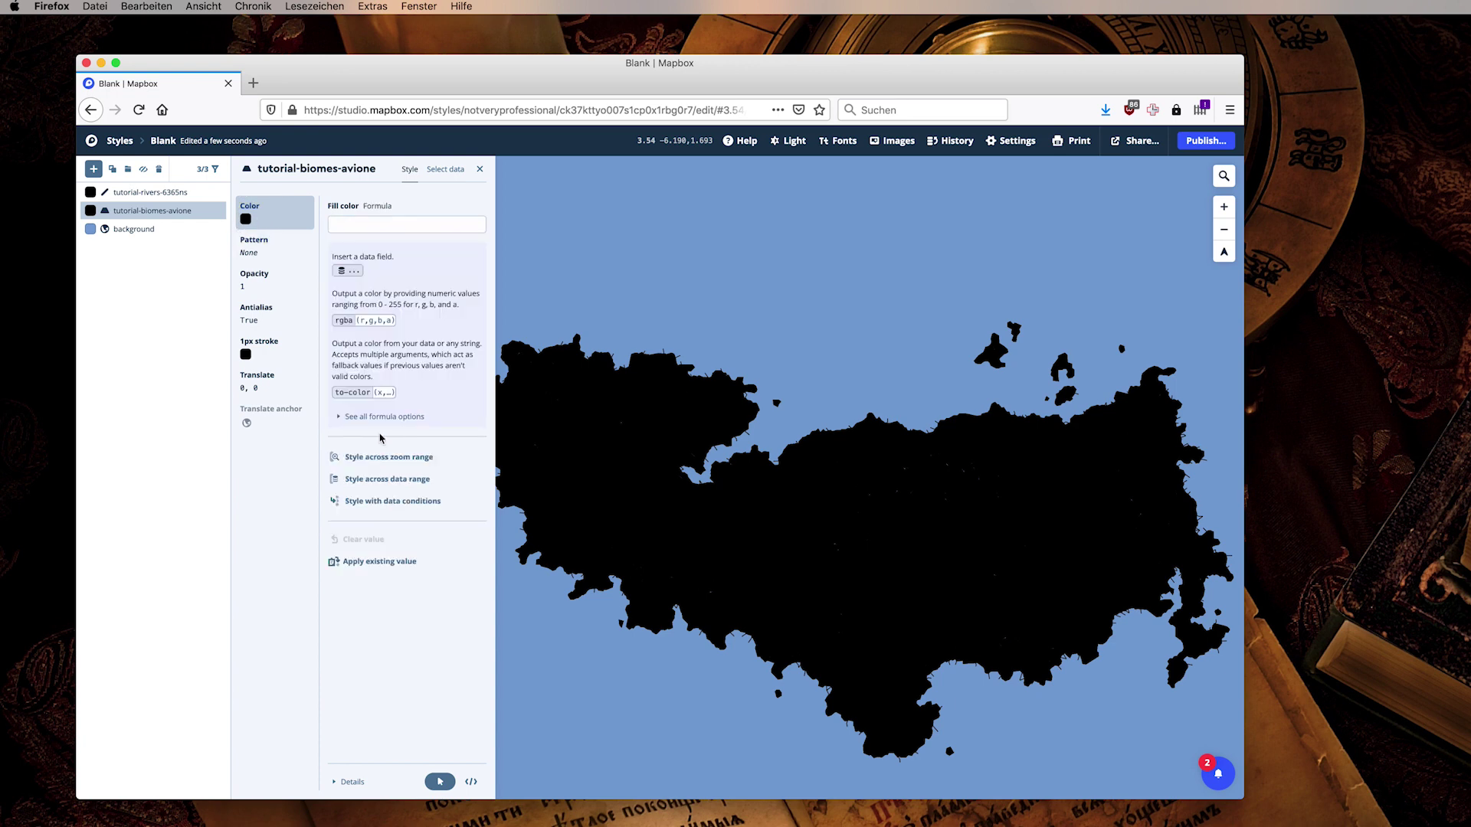
left_click(347, 271)
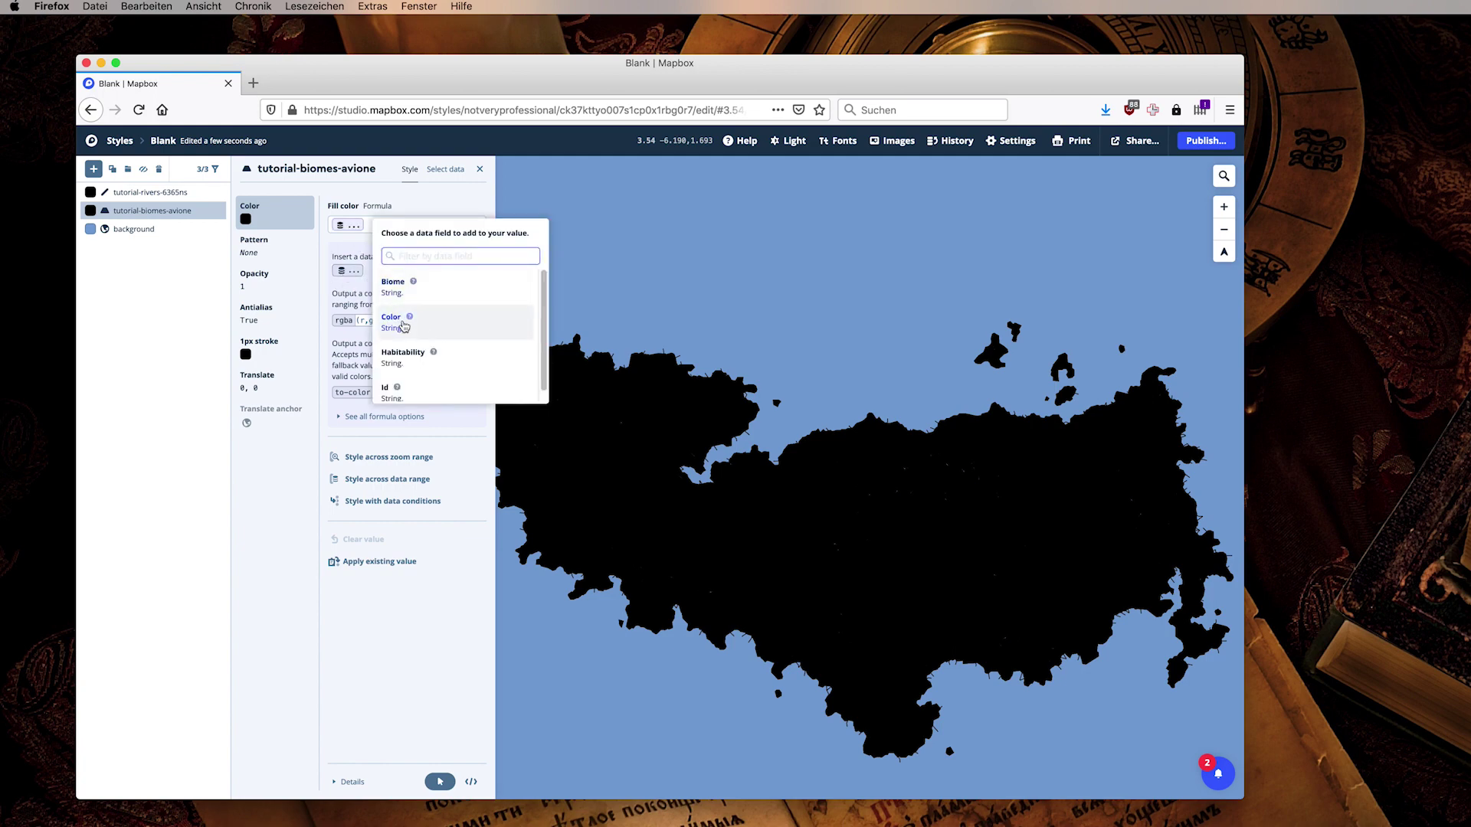
left_click(403, 325)
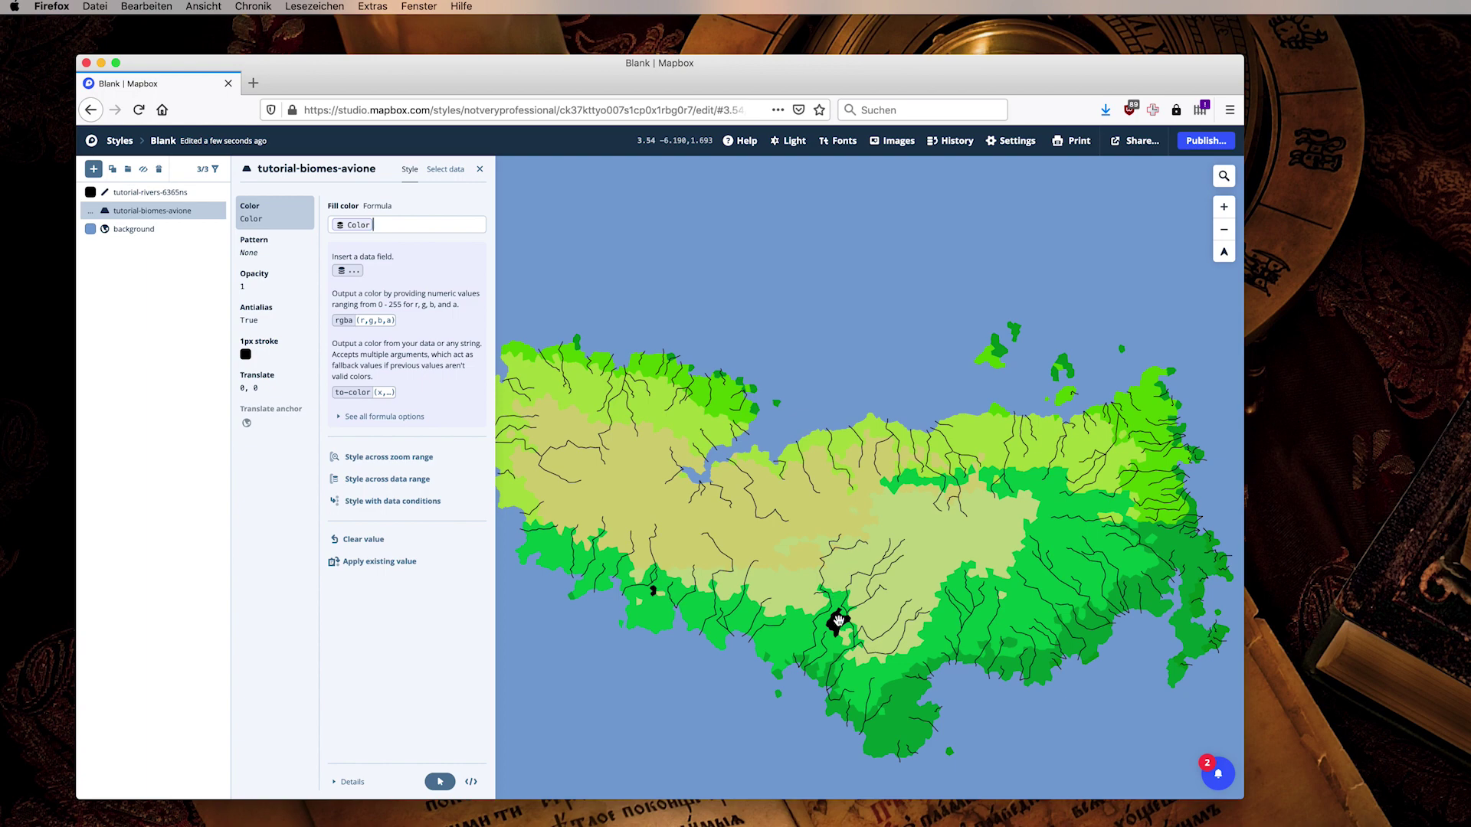
scroll(838, 620, "up", 5)
left_click_drag(915, 496, 1003, 429)
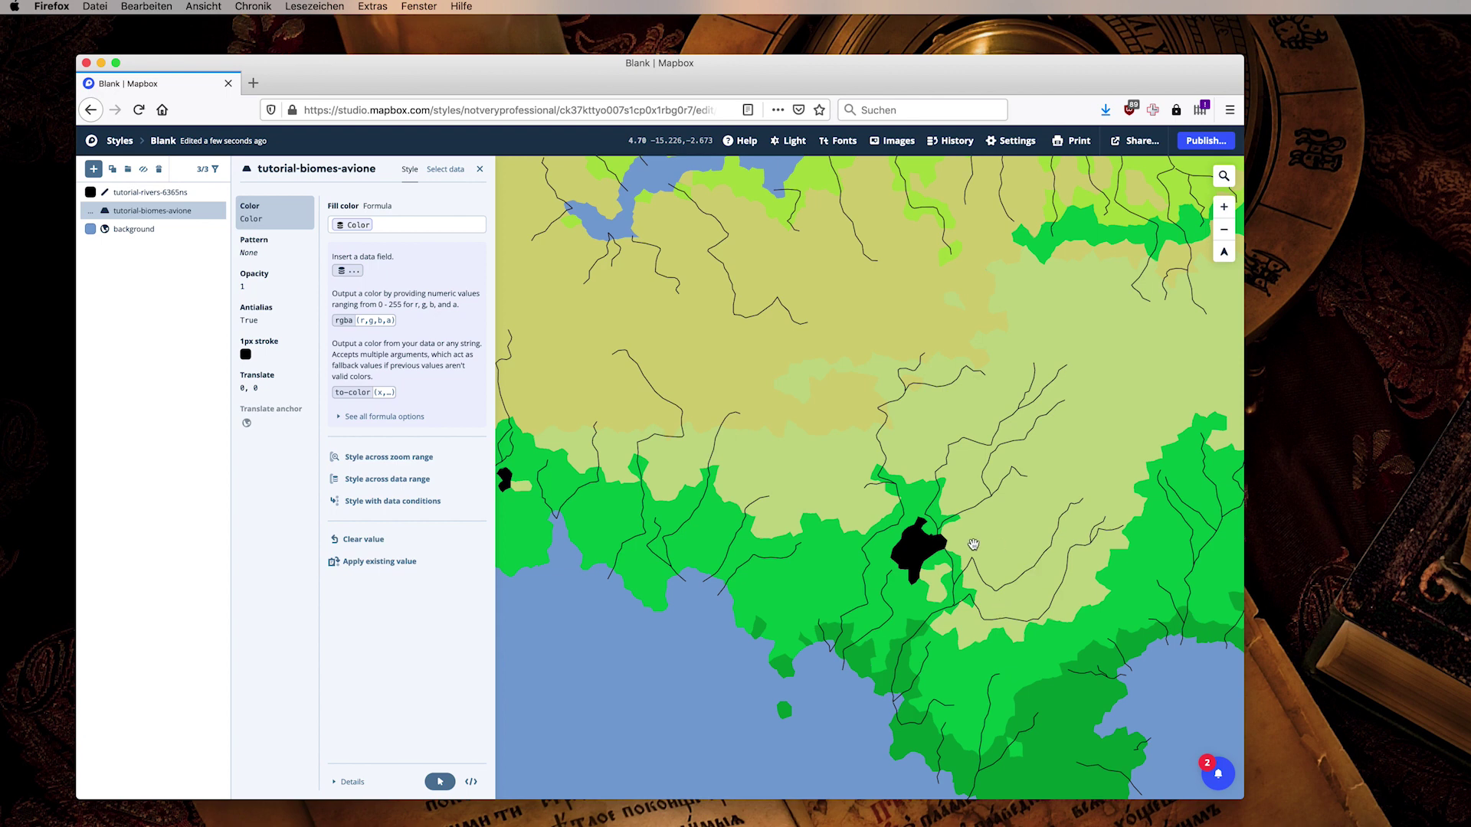
left_click_drag(825, 537, 1022, 544)
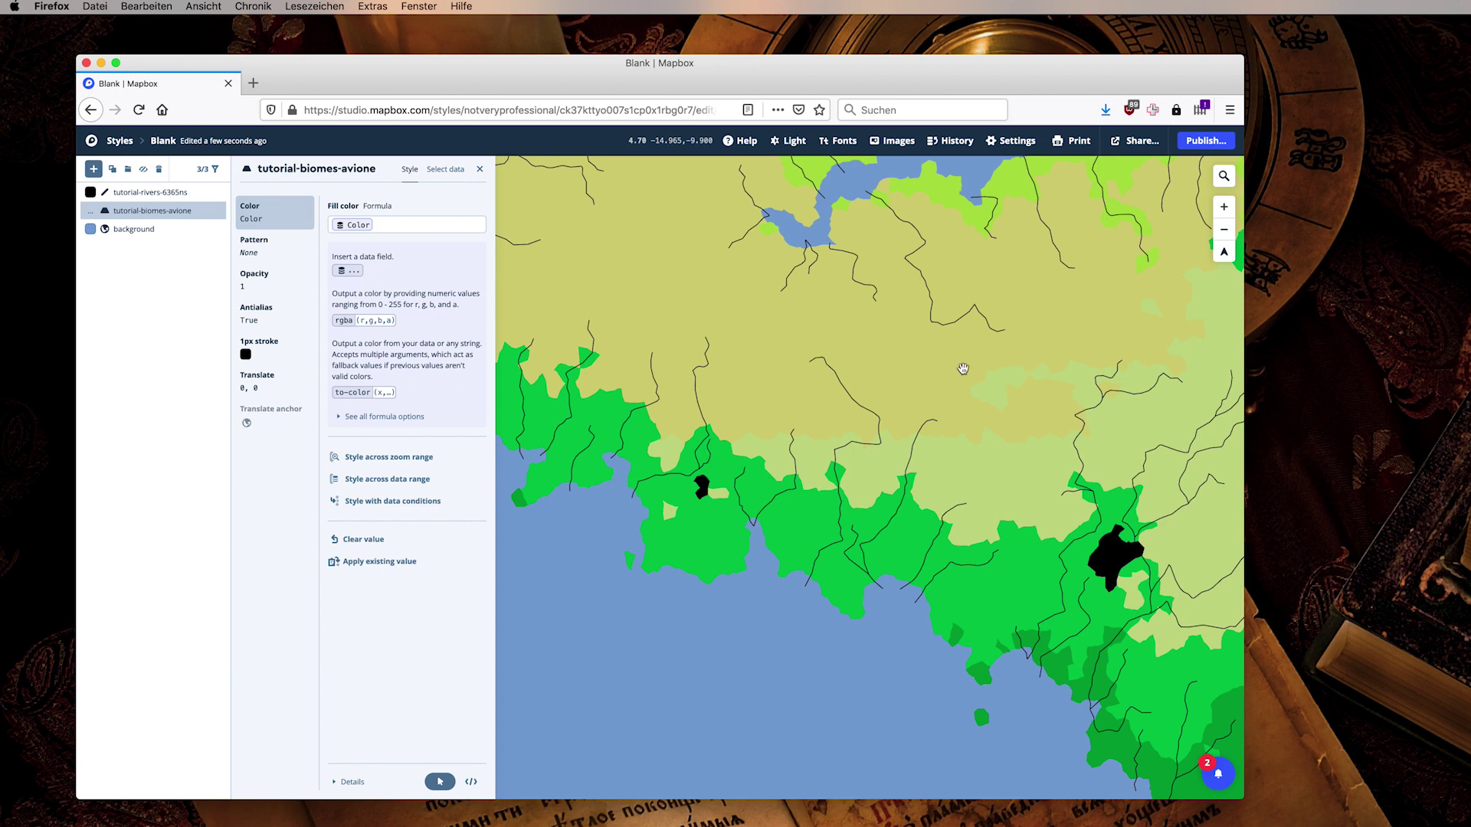
left_click(391, 503)
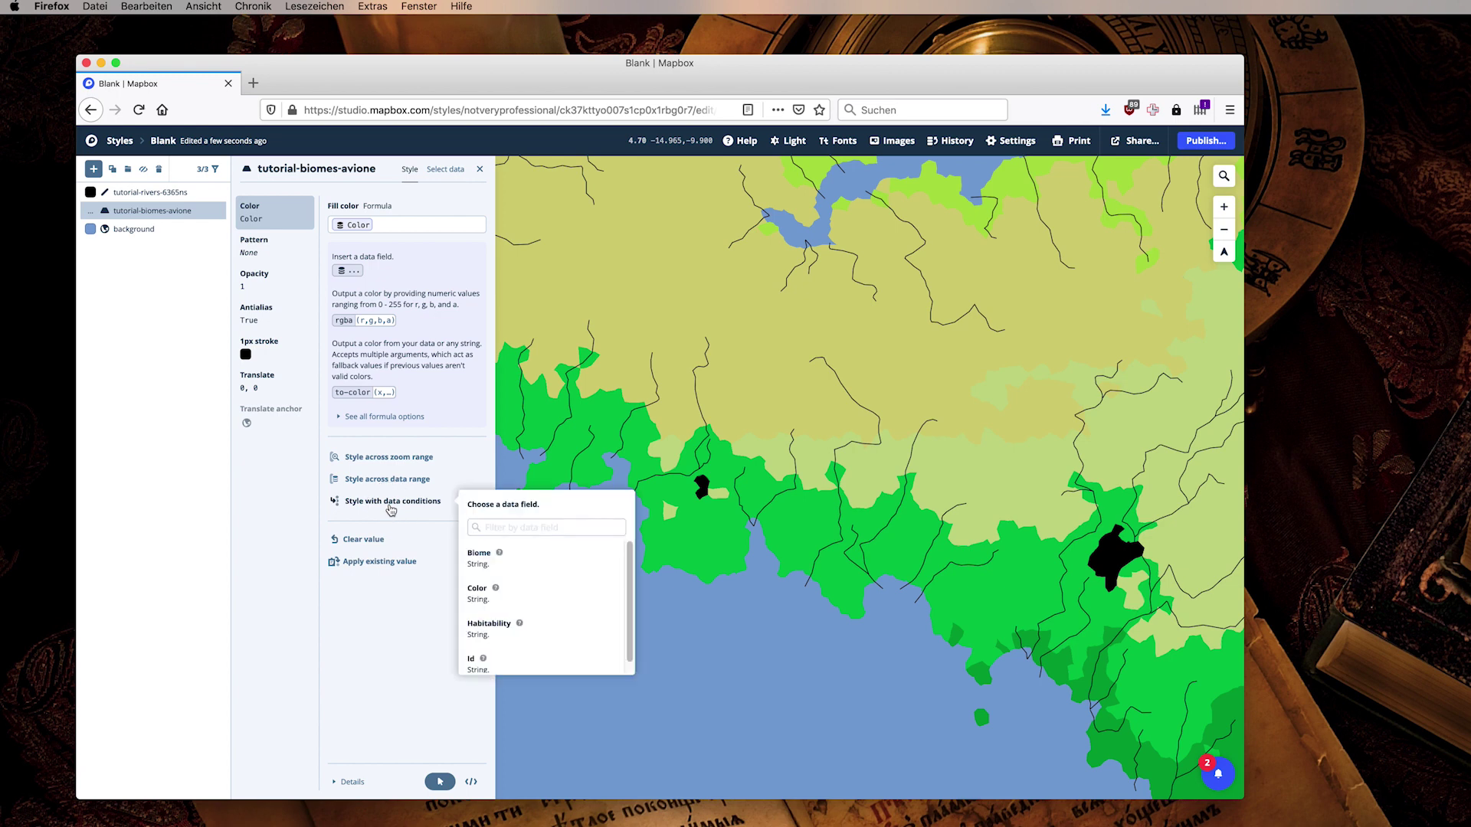
Step: Use Color when it exists, with a light blue hsl(213, 63%, 71%) fallback
left_click(478, 590)
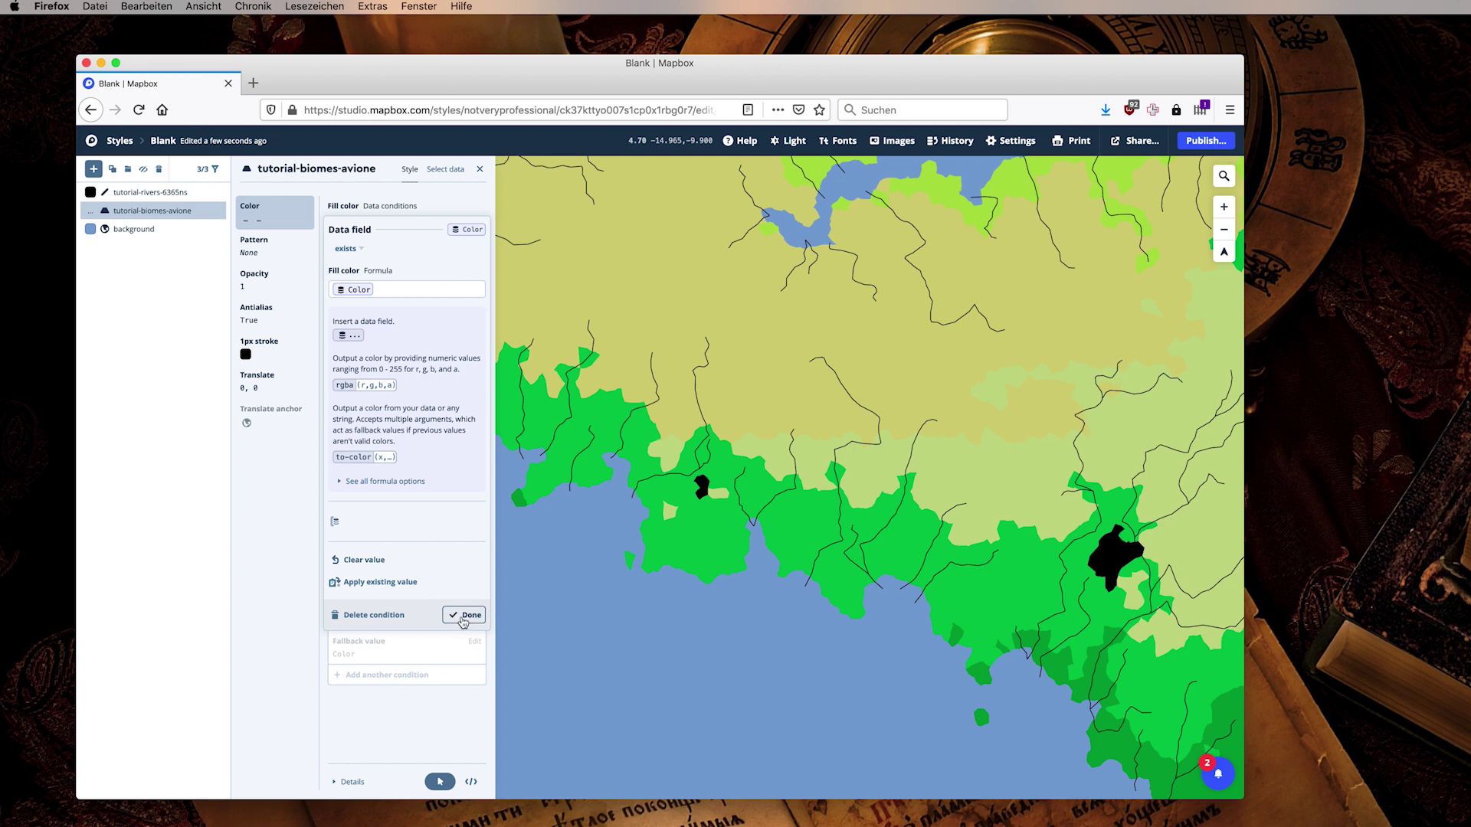
left_click(468, 616)
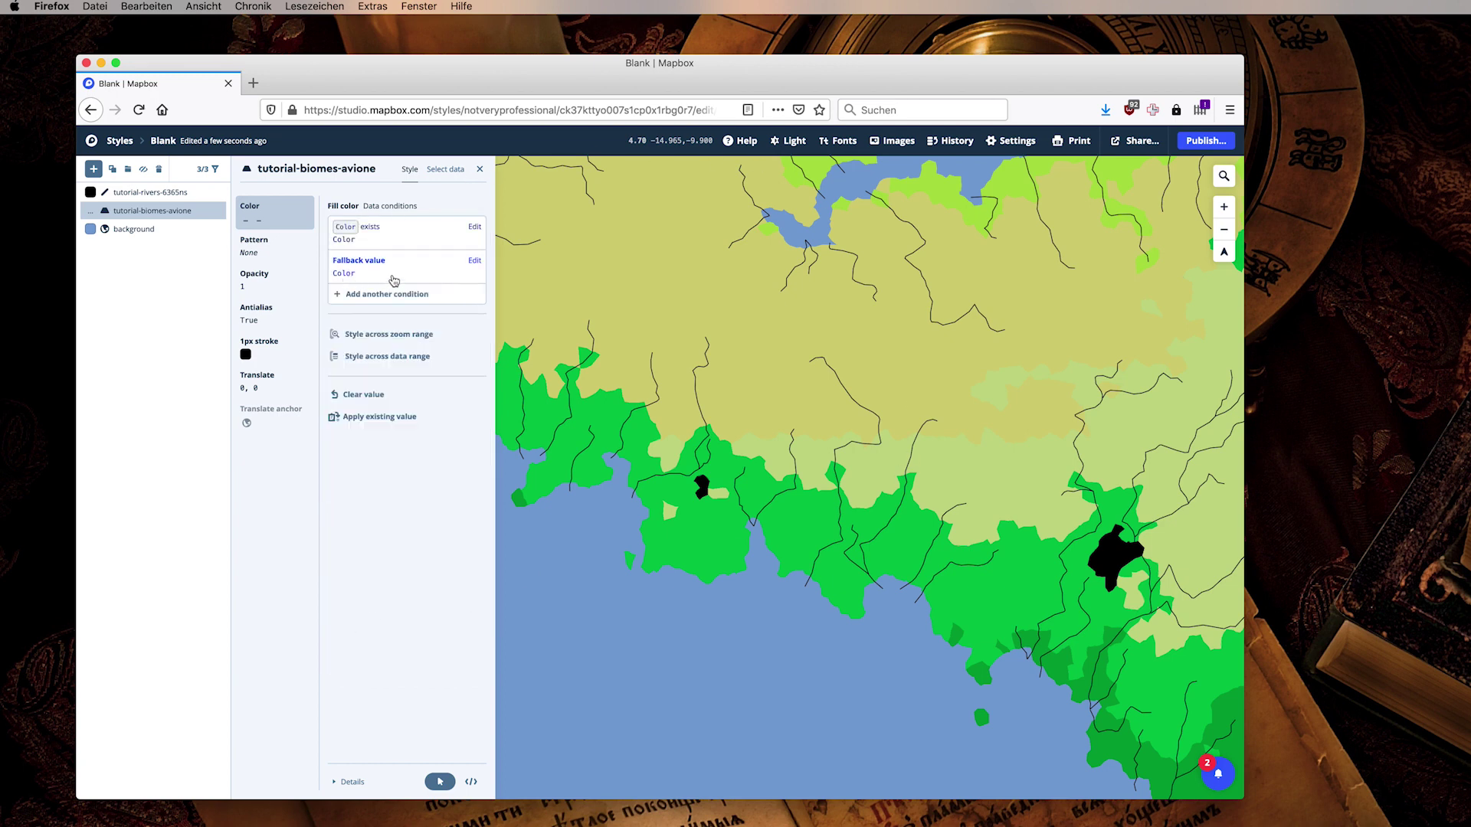
left_click(349, 278)
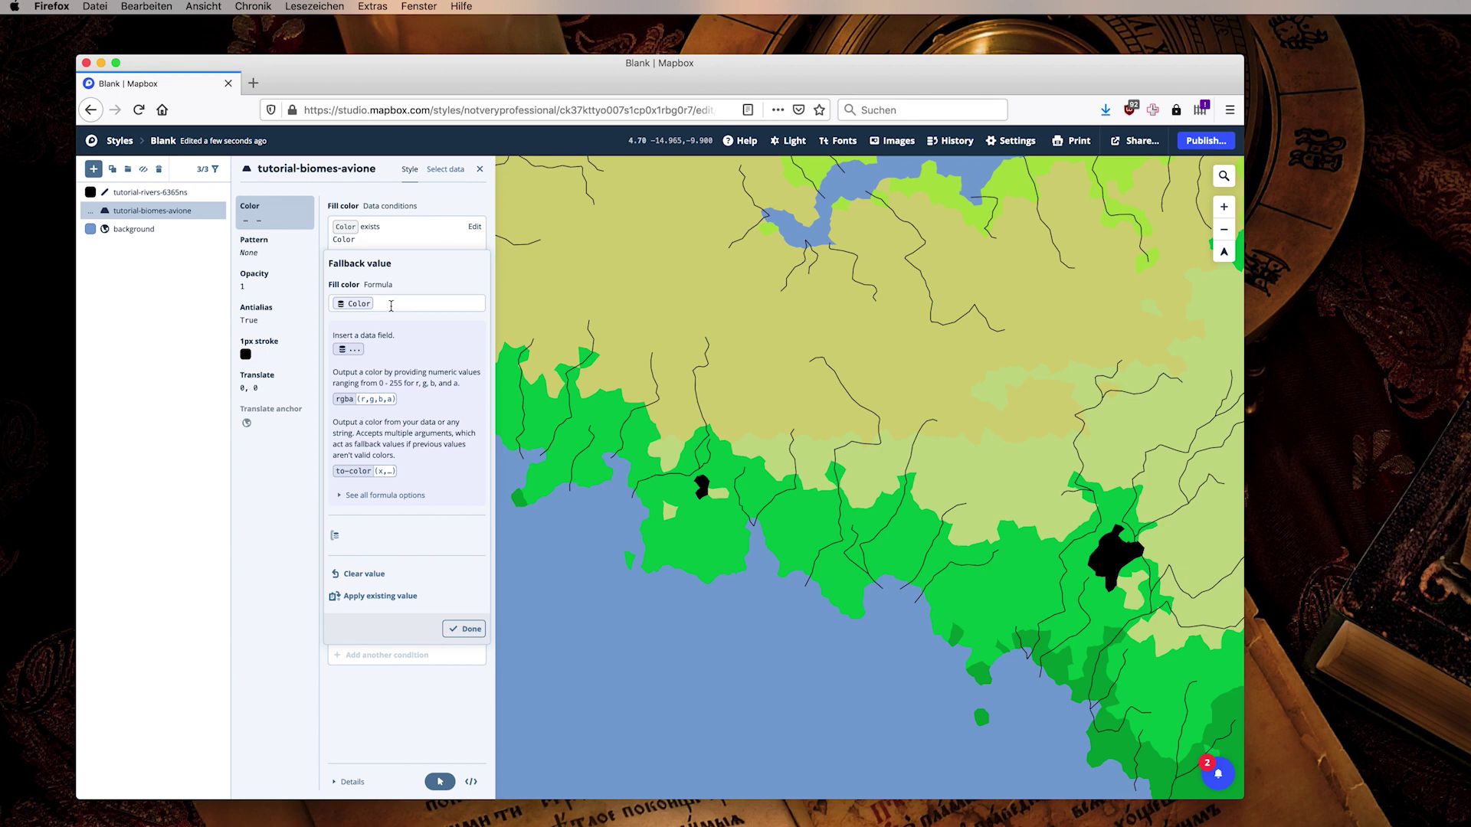
left_click(363, 573)
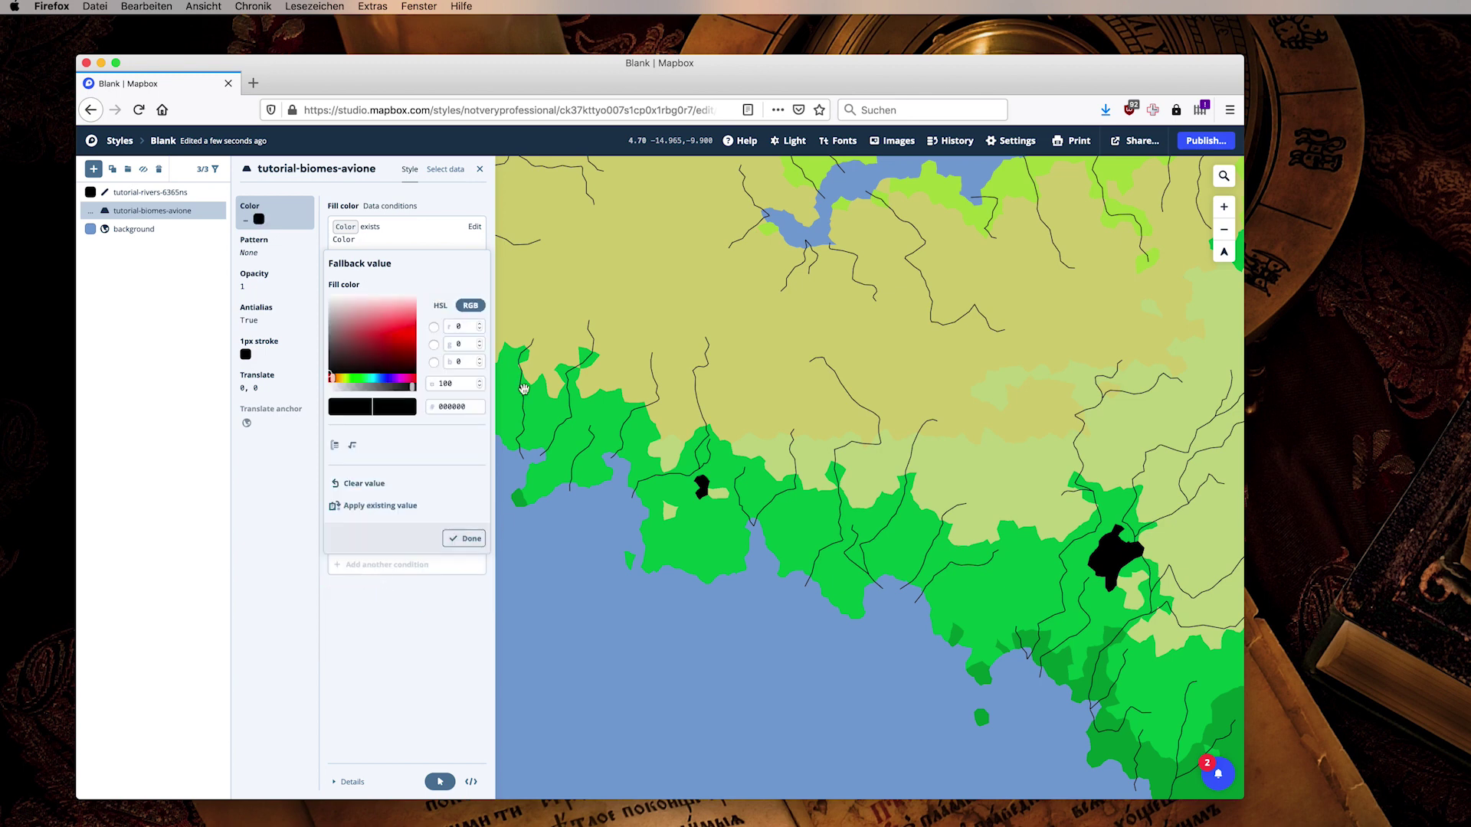
left_click(381, 381)
left_click(381, 317)
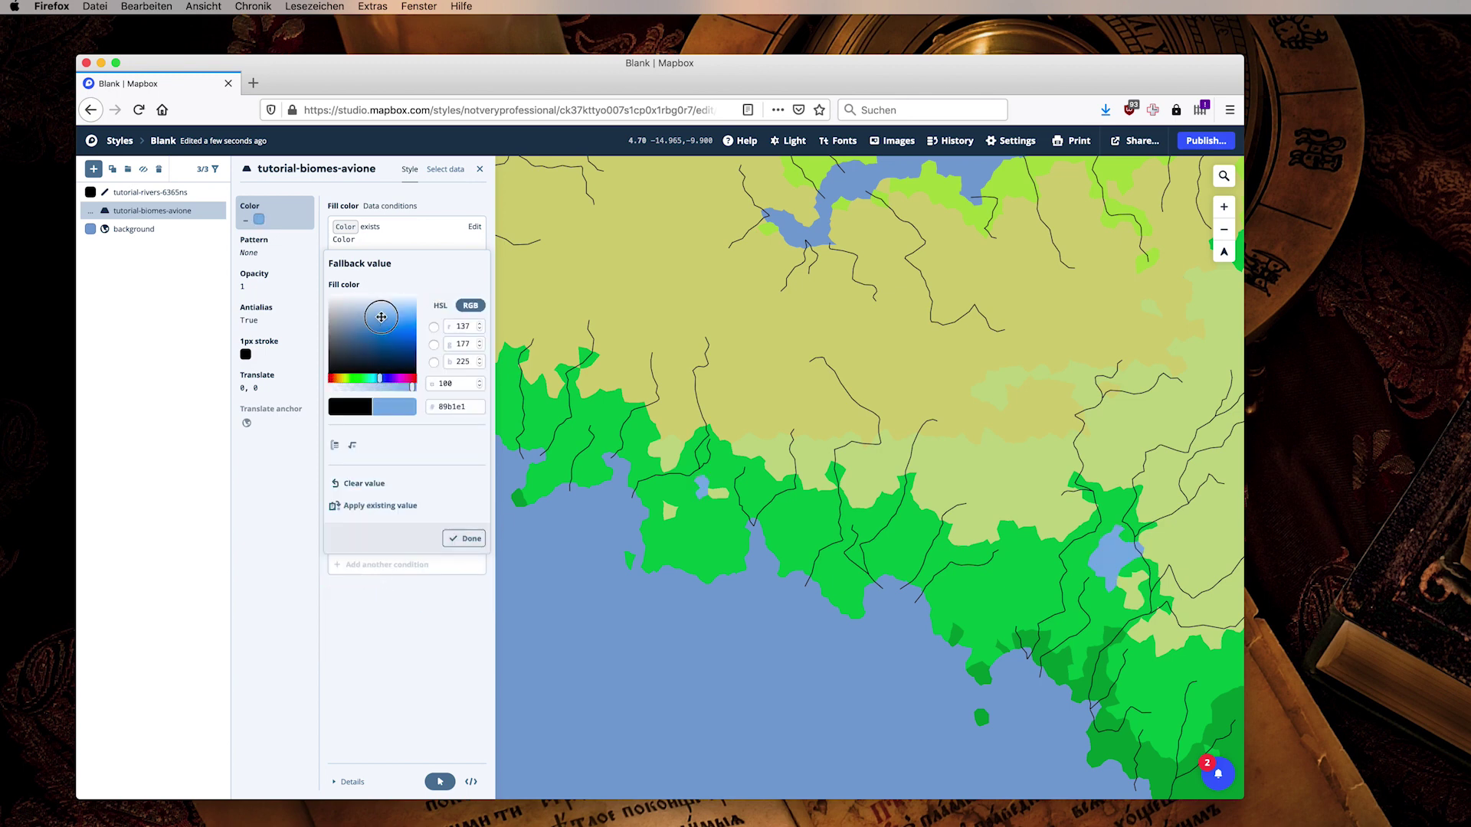
left_click(383, 316)
left_click(459, 540)
Step: Move to the island's west coast and open the rivers layer's line colour settings
scroll(1167, 423, "down", 5)
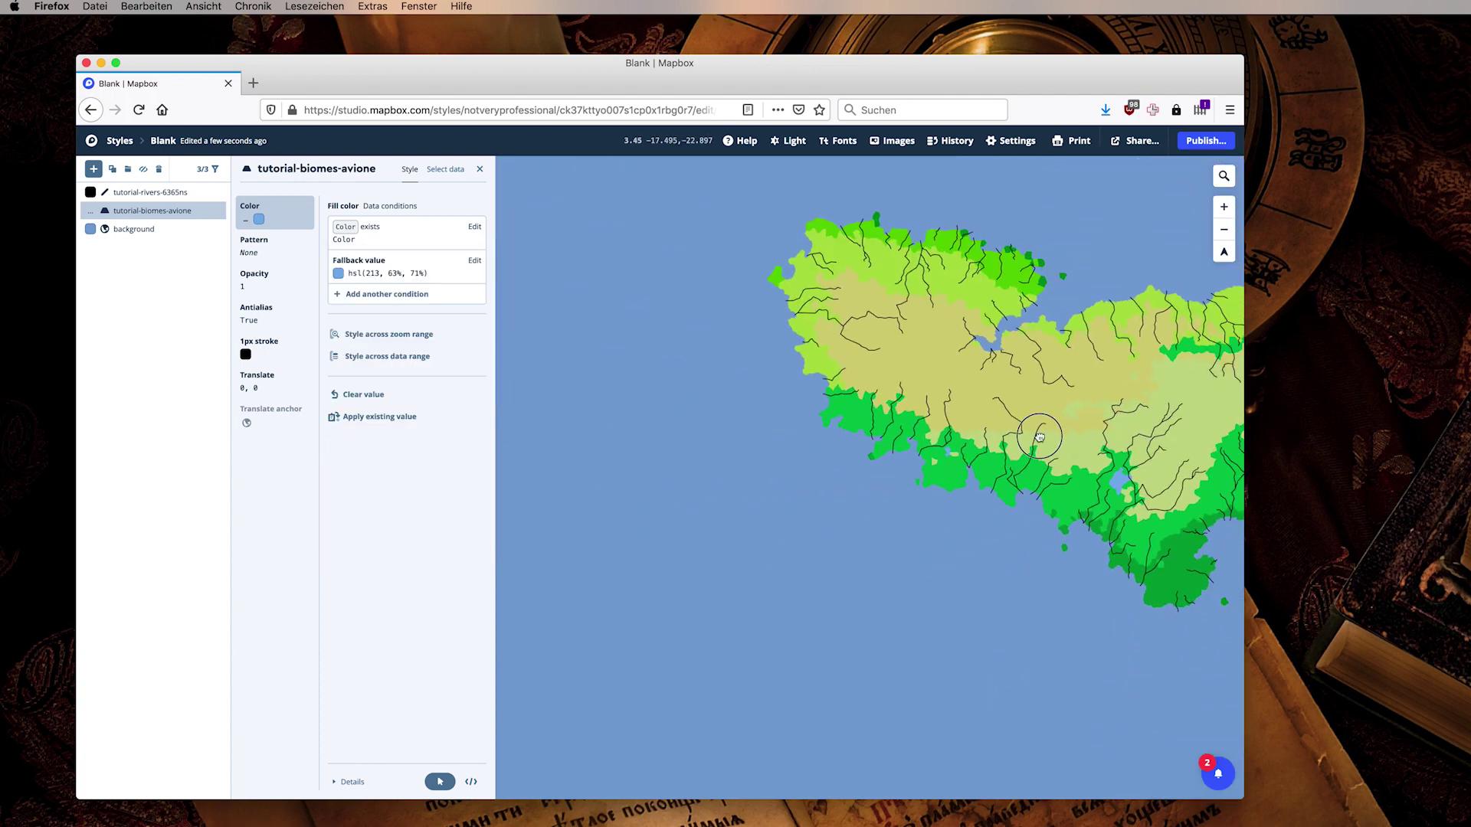
left_click(963, 470)
scroll(920, 483, "up", 4)
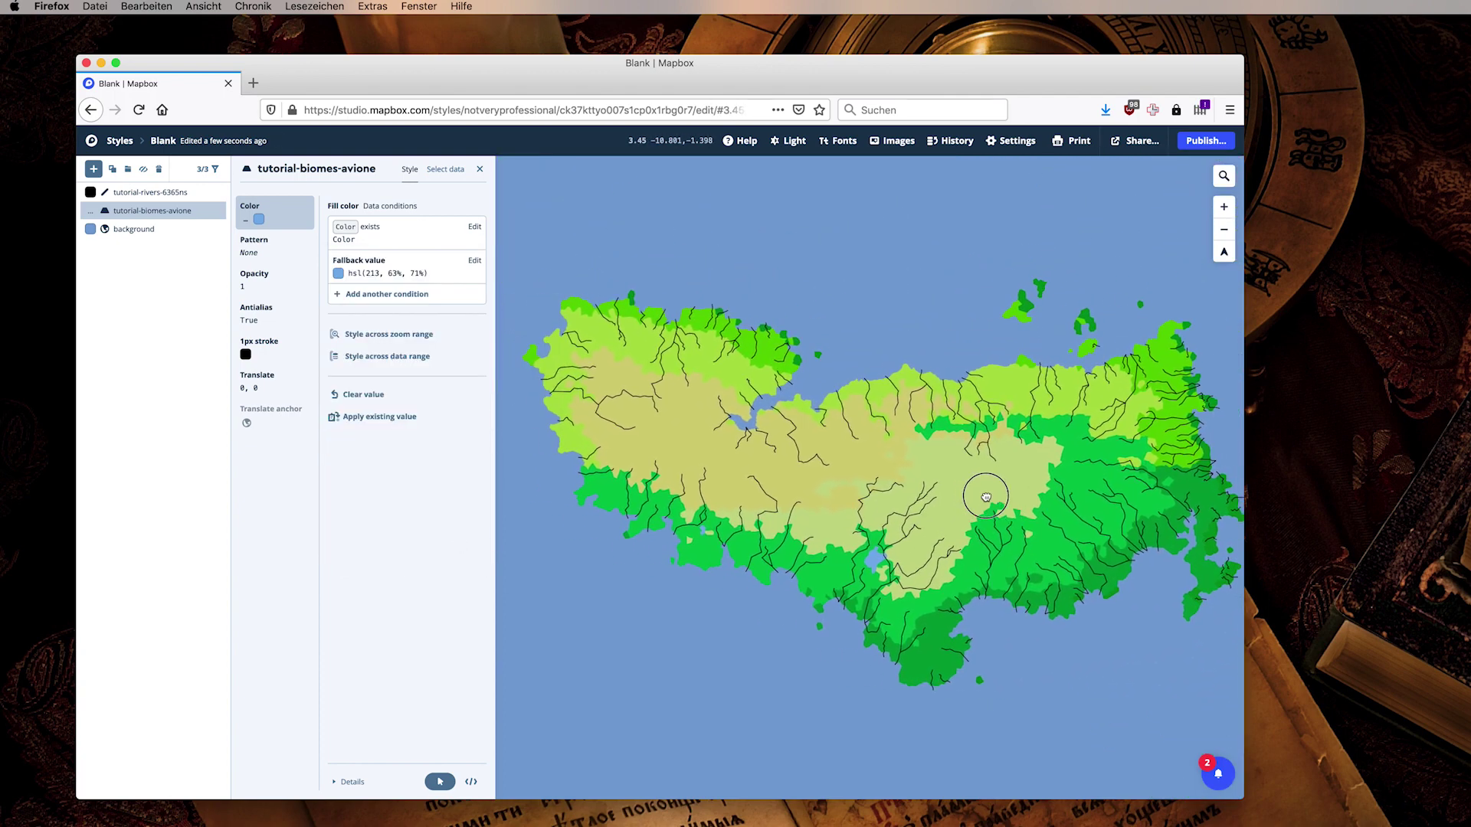
left_click_drag(714, 386, 733, 410)
scroll(732, 410, "up", 2)
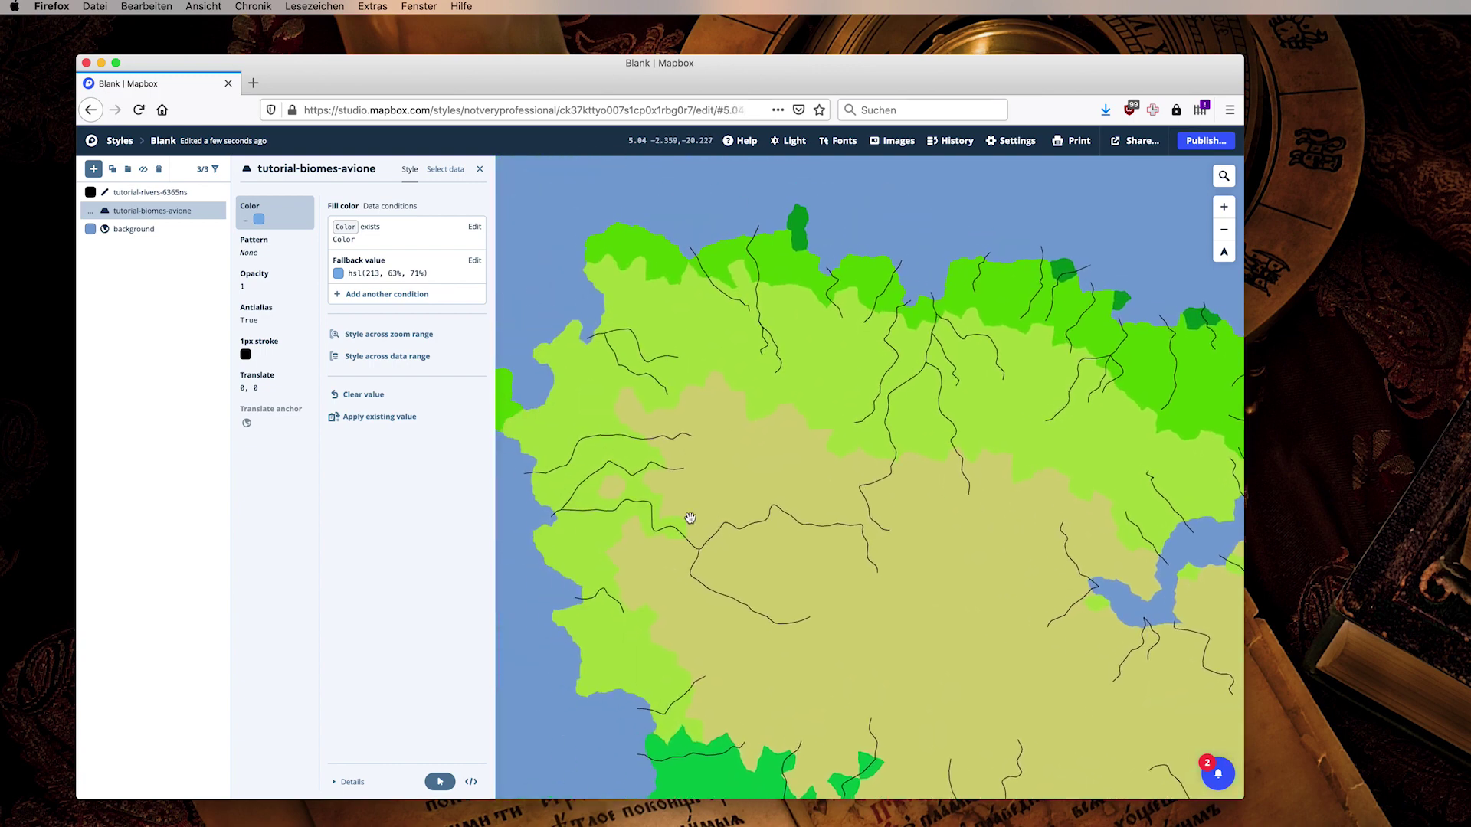
left_click(117, 193)
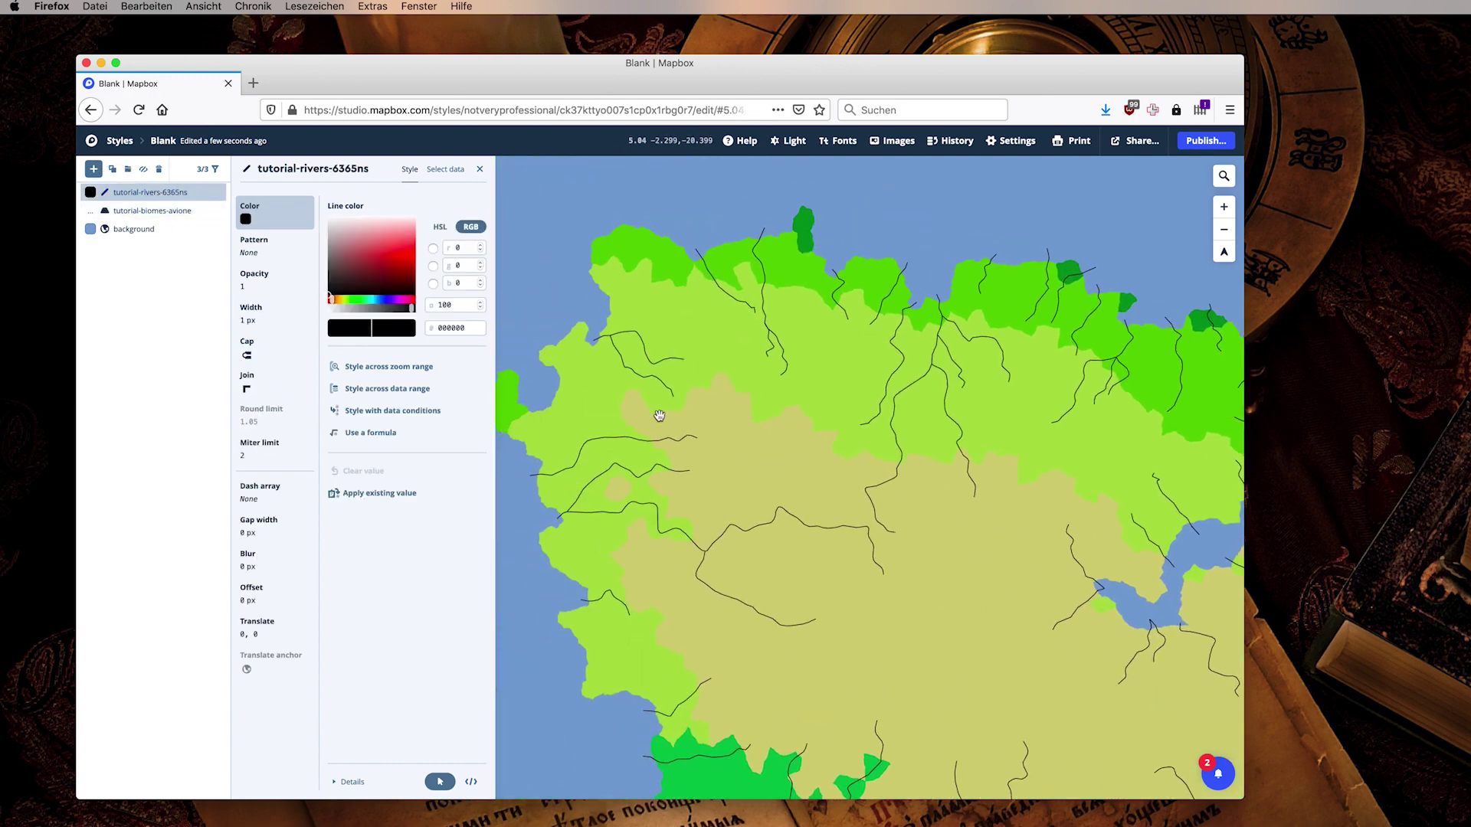
Step: Colour the river lines light blue 7787d4 and bring up the 1 px line width setting
left_click_drag(755, 445, 849, 426)
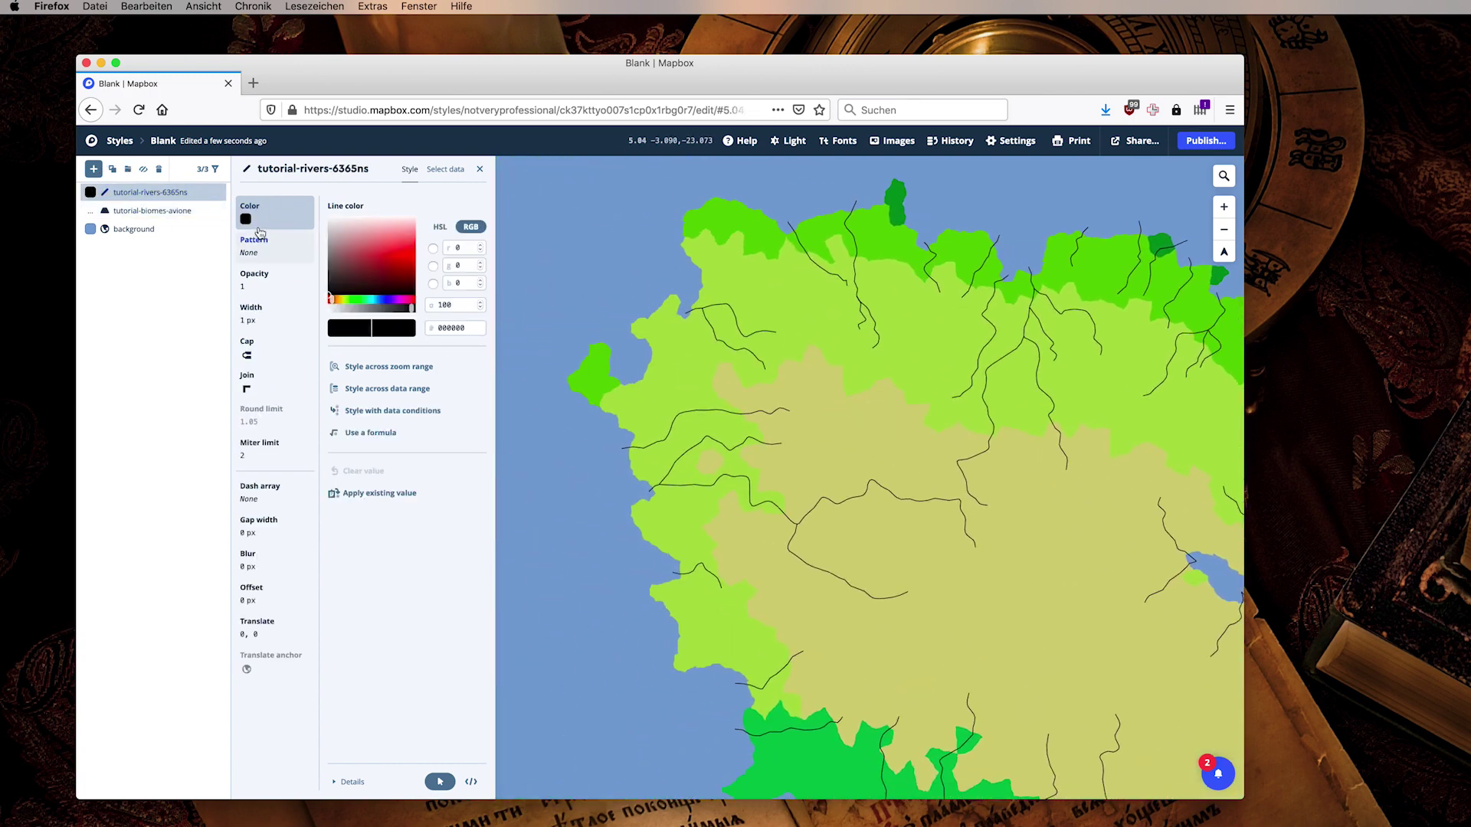
left_click(384, 302)
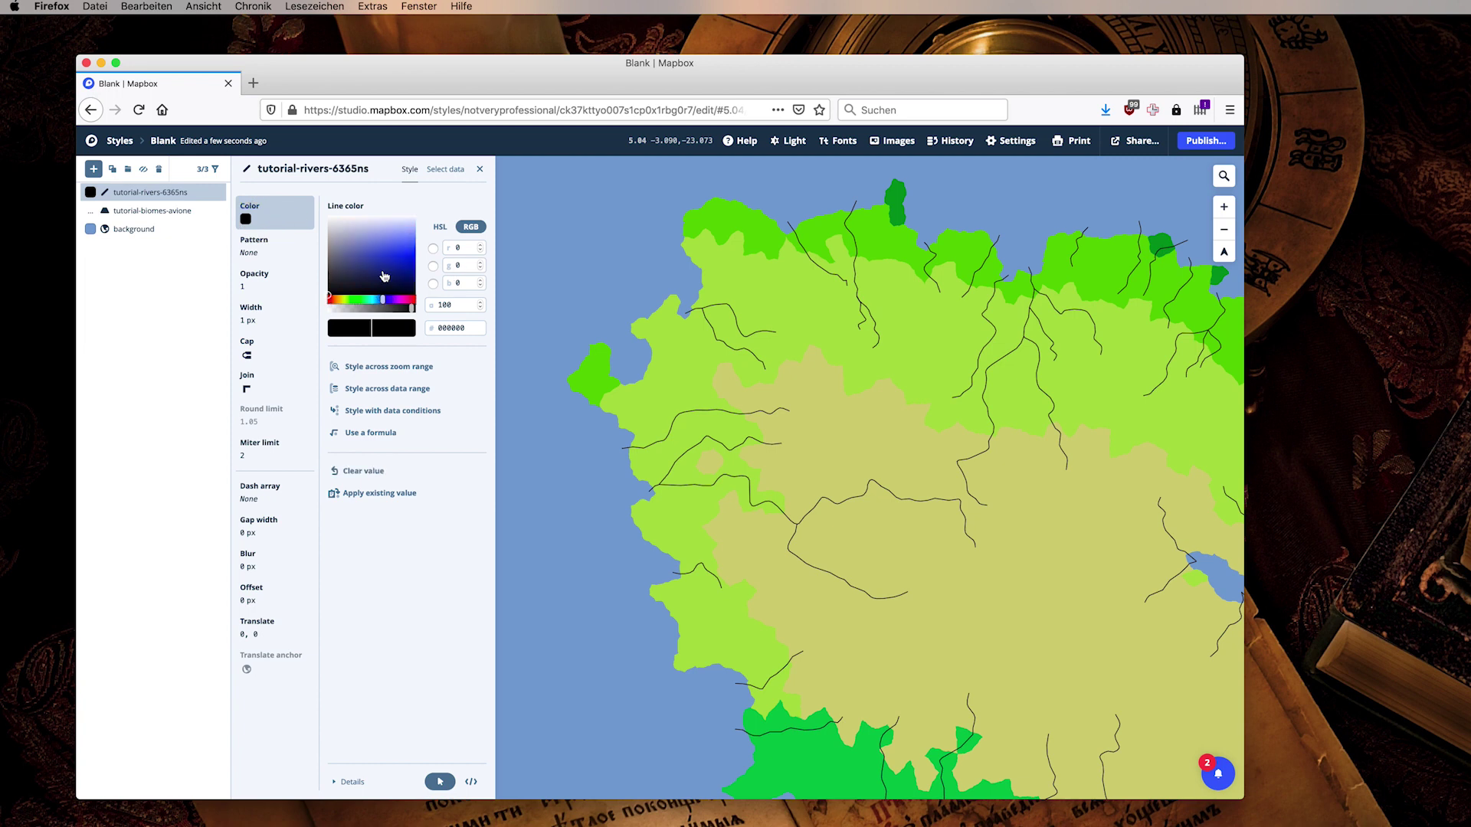
left_click(377, 245)
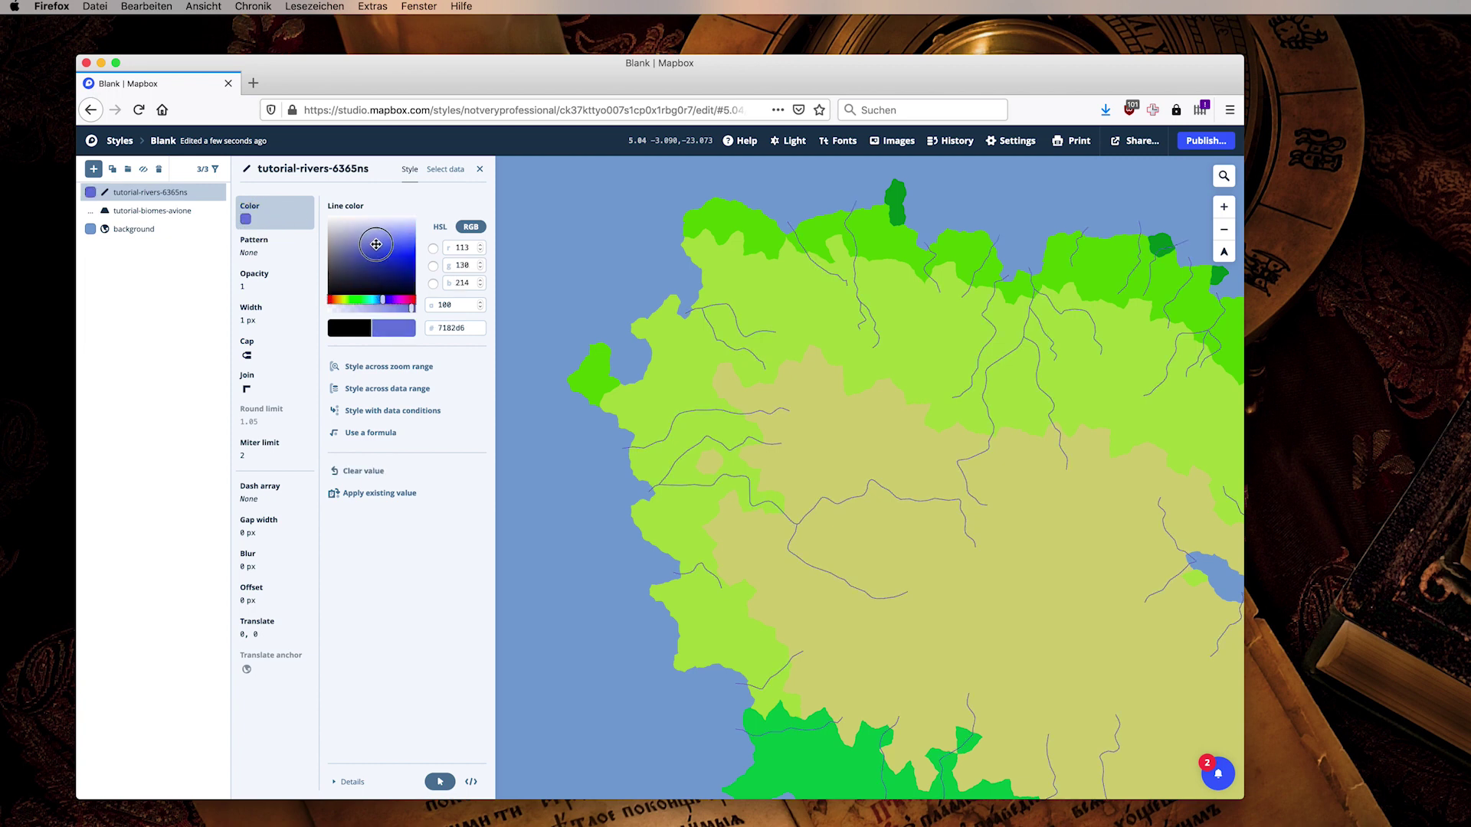
left_click_drag(377, 245, 373, 243)
scroll(749, 504, "up", 10)
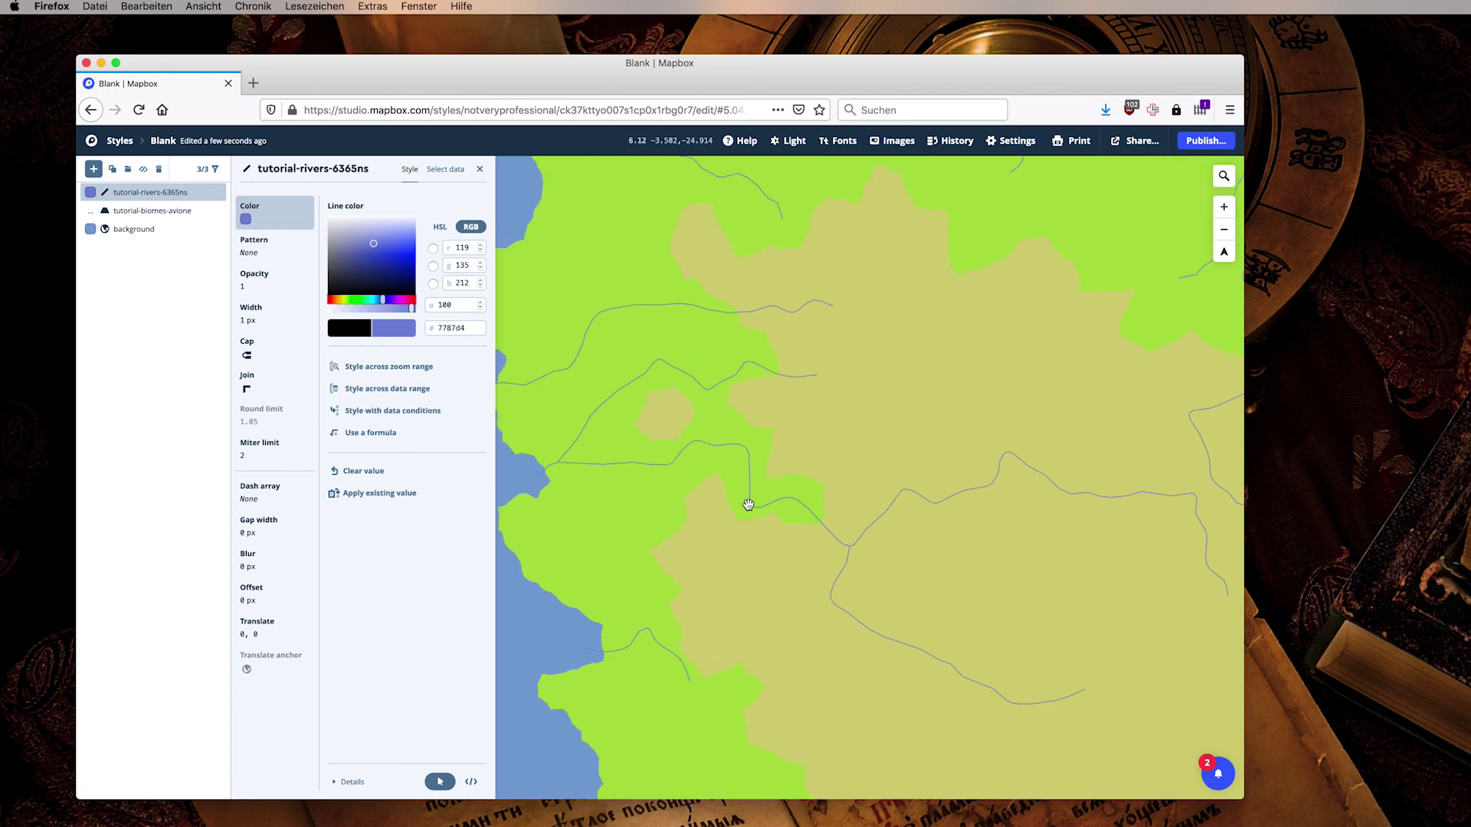
left_click_drag(605, 479, 866, 442)
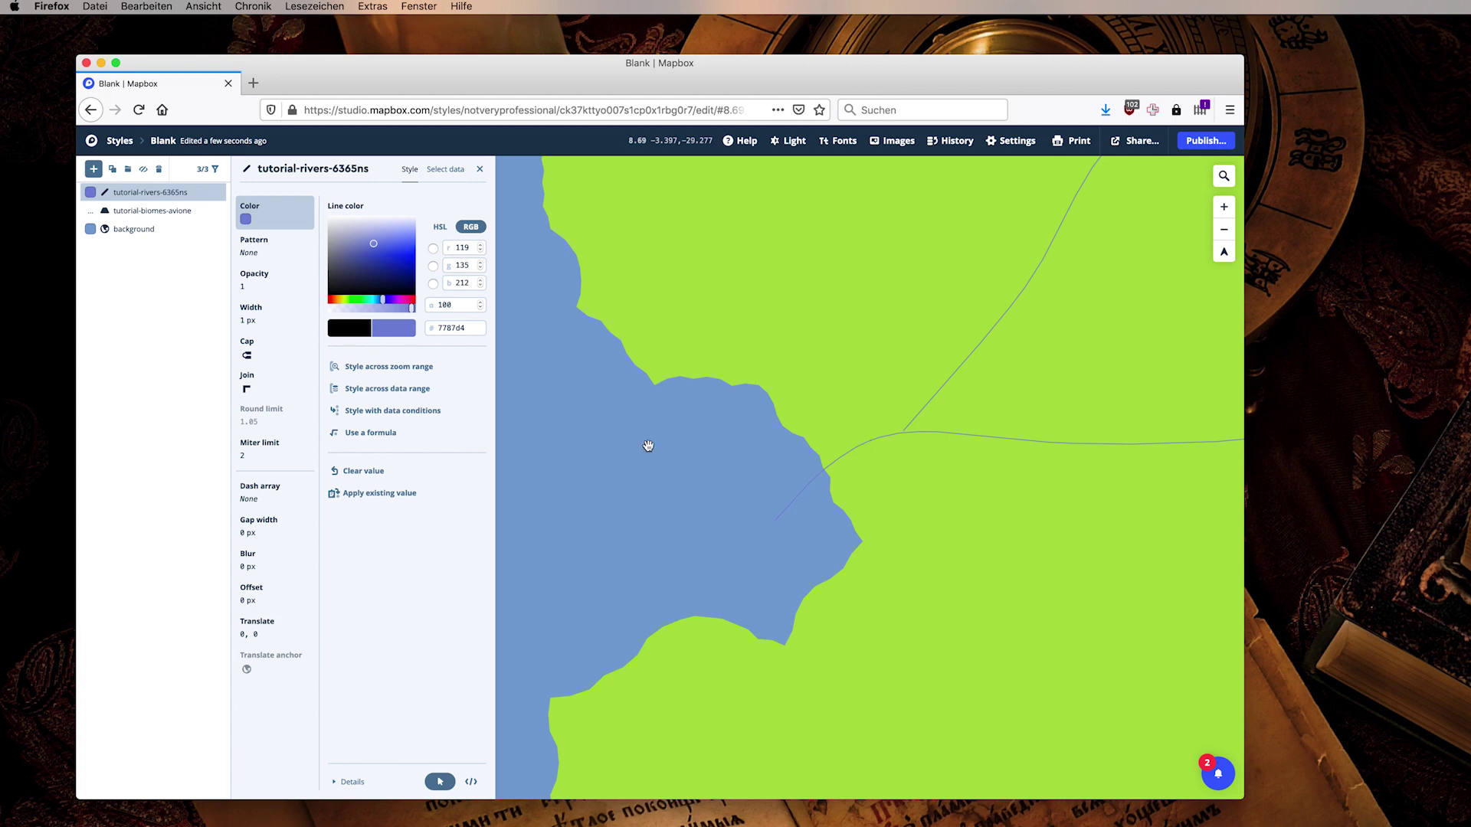
left_click(272, 319)
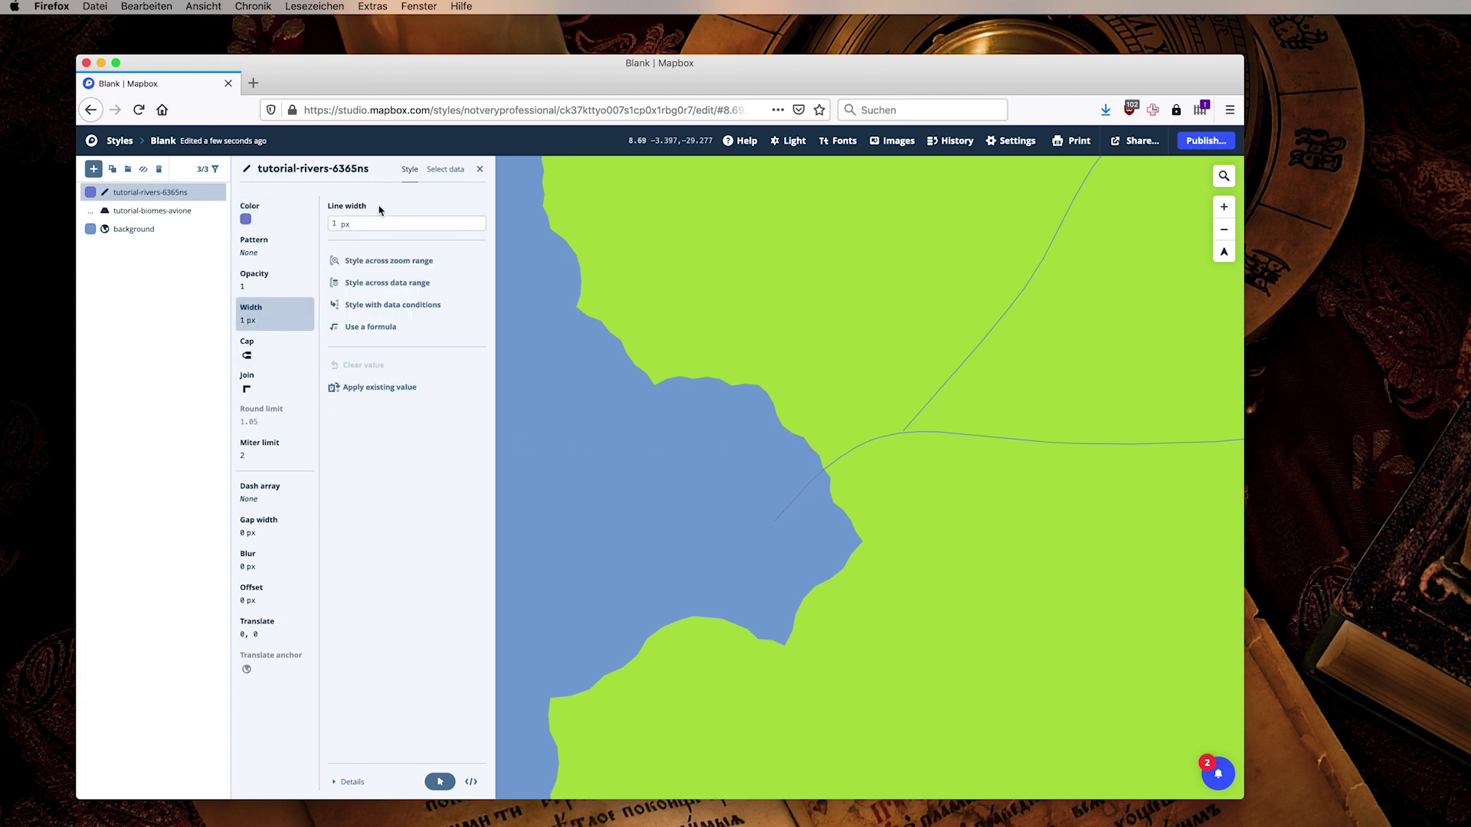
Step: Change the rivers layer's line width from 1 to 5 px and check the thicker rivers
left_click(334, 223)
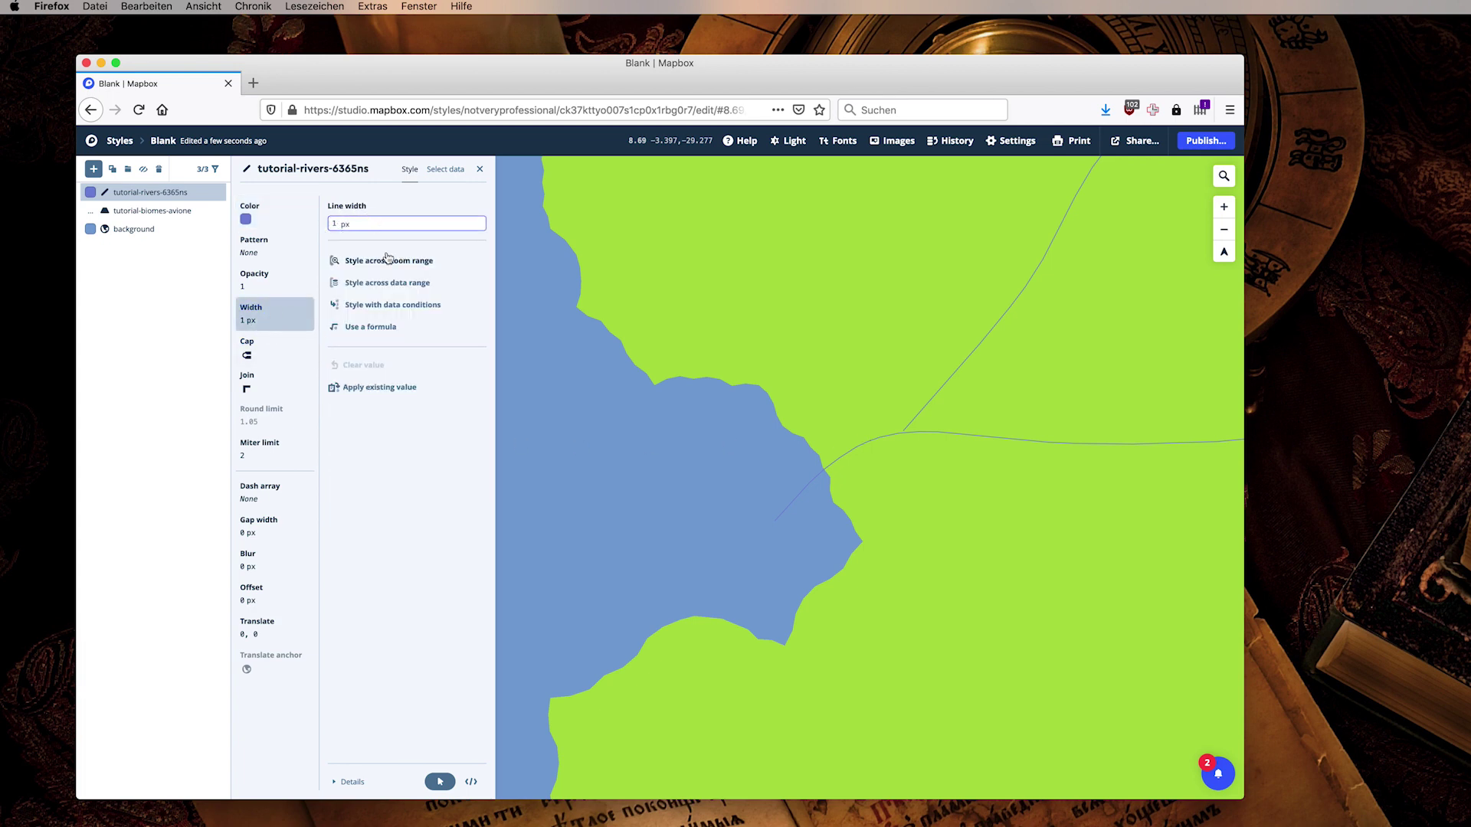
double_click(334, 224)
type("5")
key("Tab")
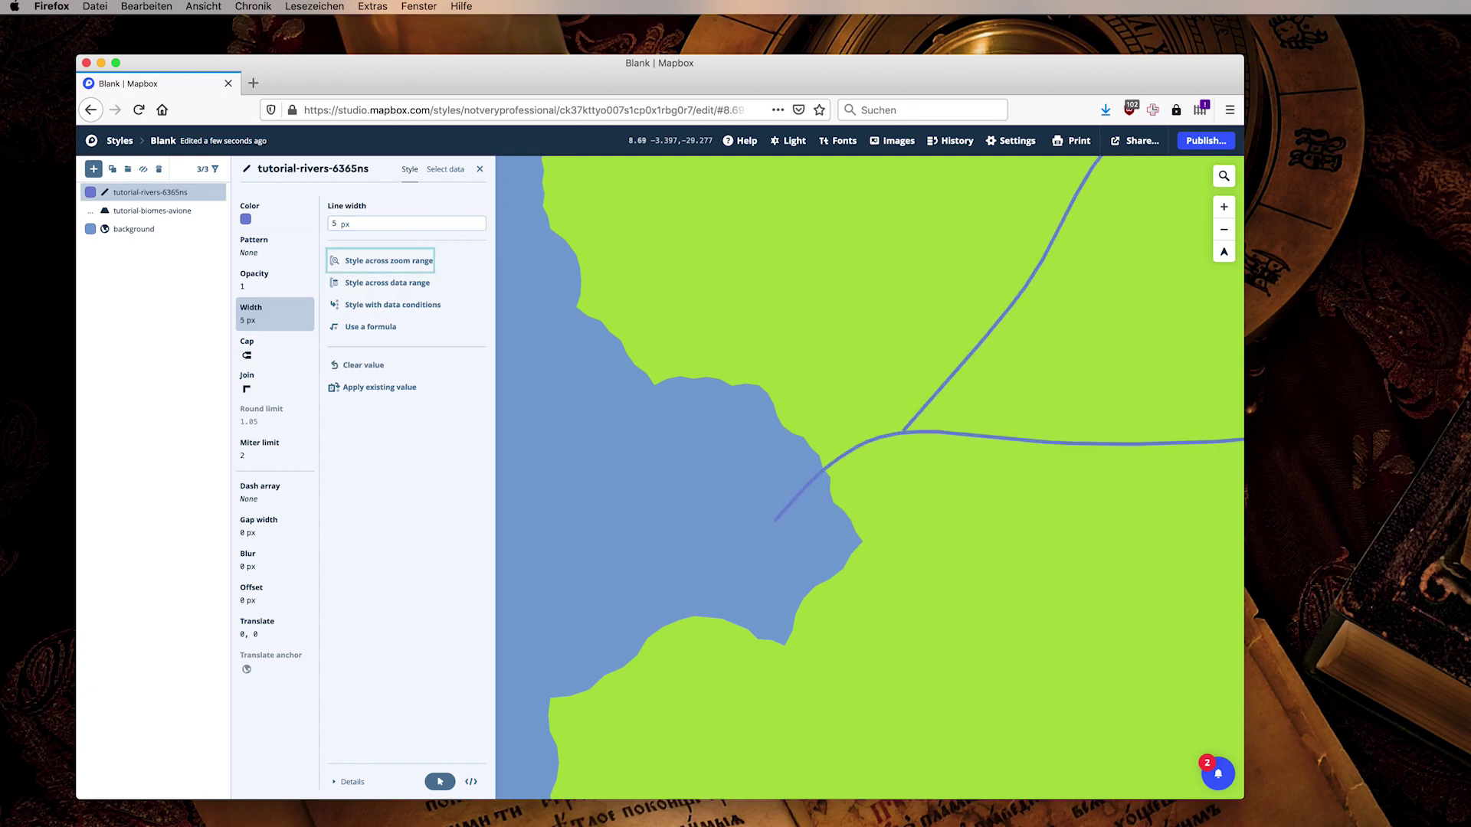
scroll(940, 412, "down", 10)
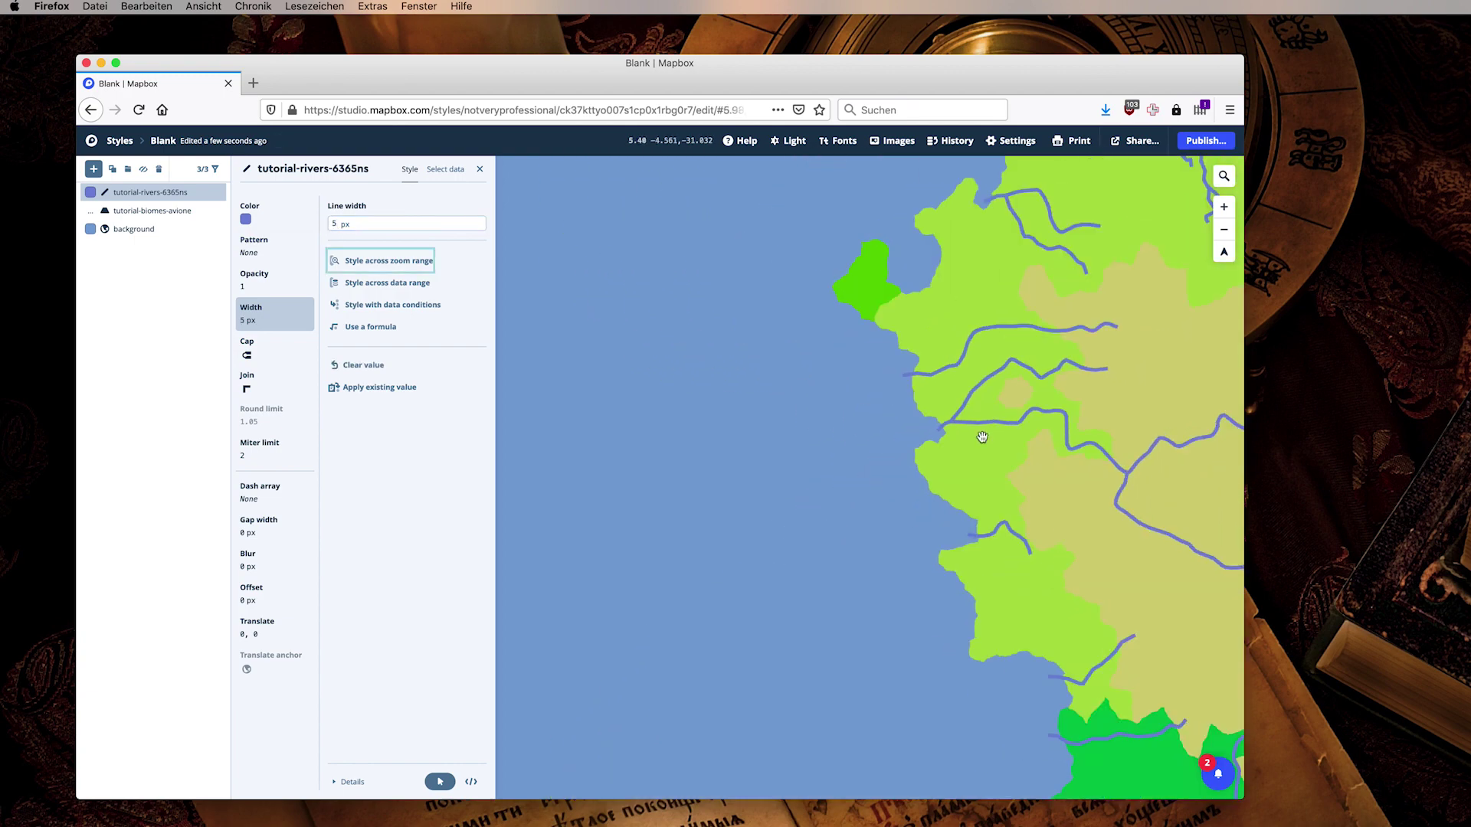
left_click(849, 448)
scroll(850, 448, "down", 6)
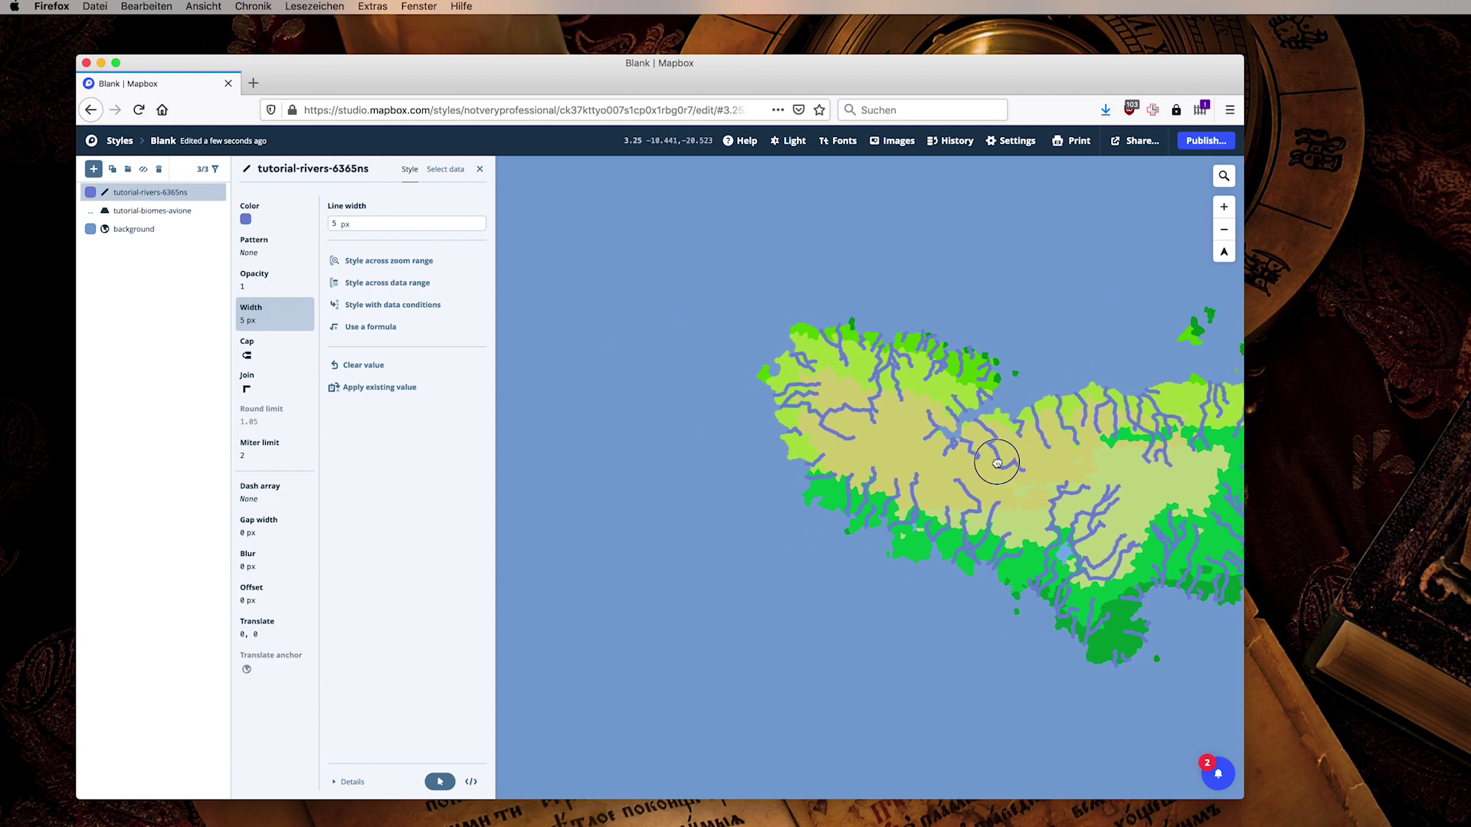
scroll(908, 464, "up", 10)
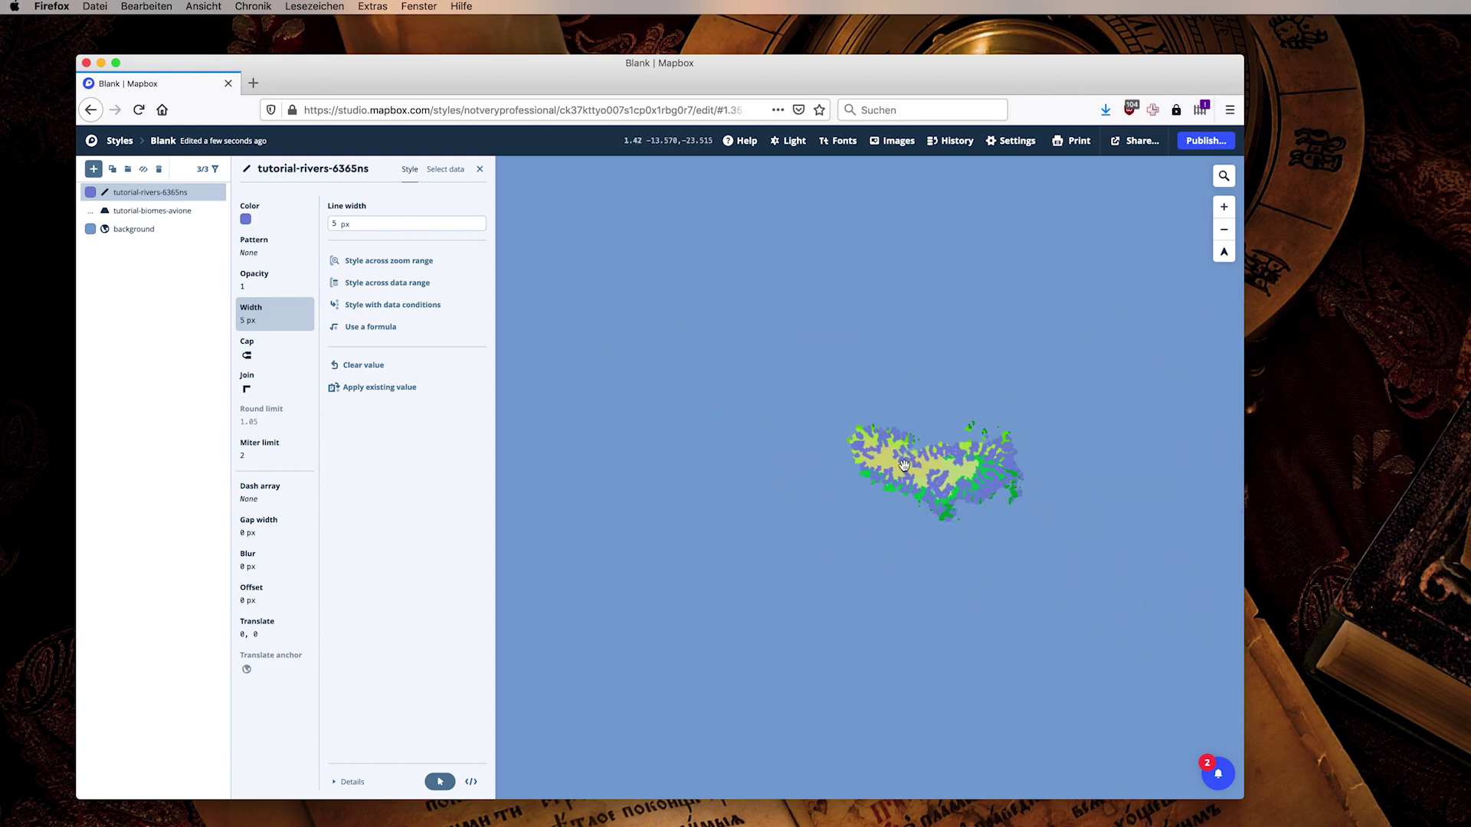
scroll(724, 395, "up", 4)
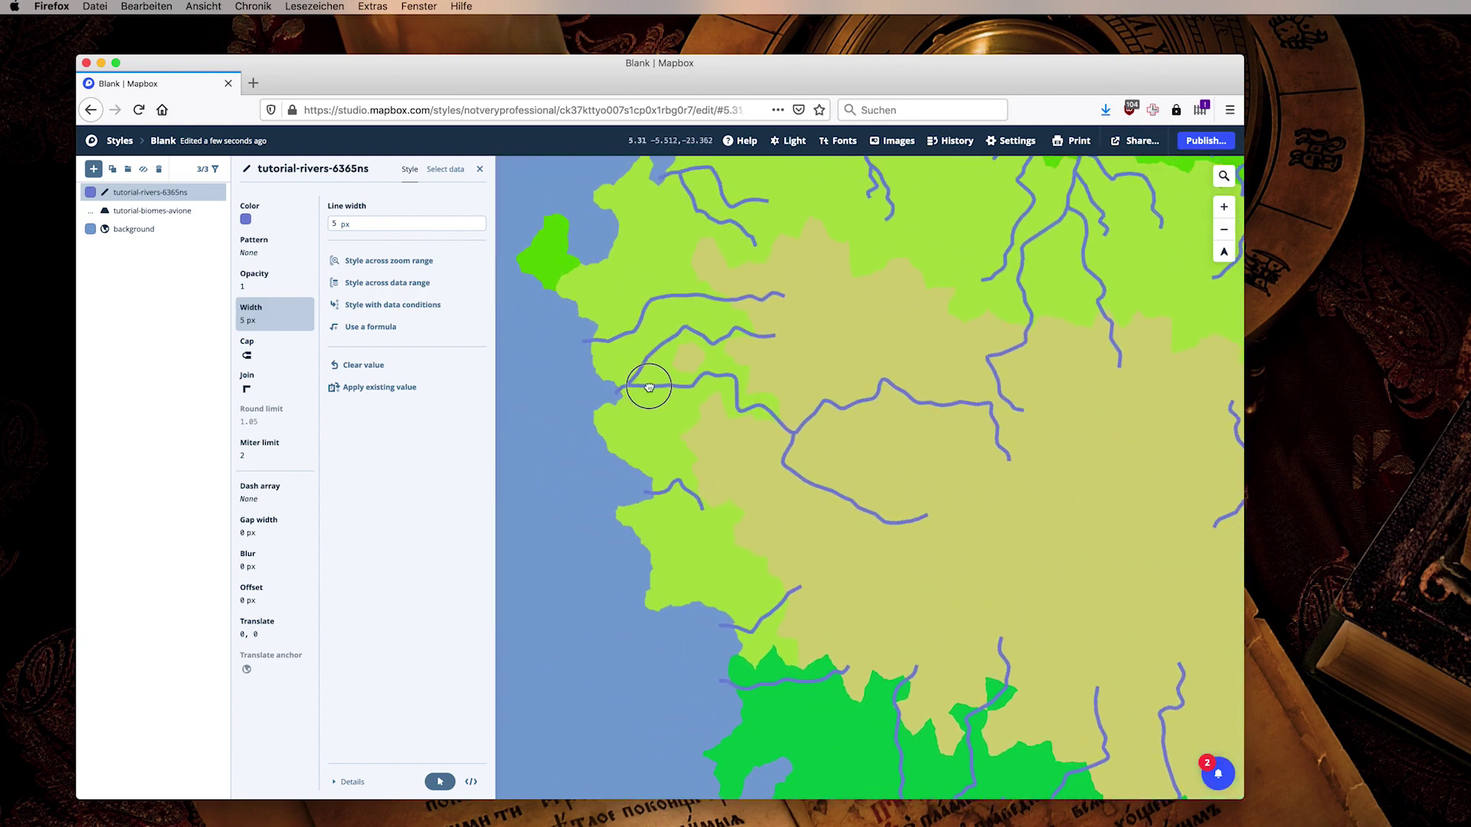
scroll(765, 448, "down", 1)
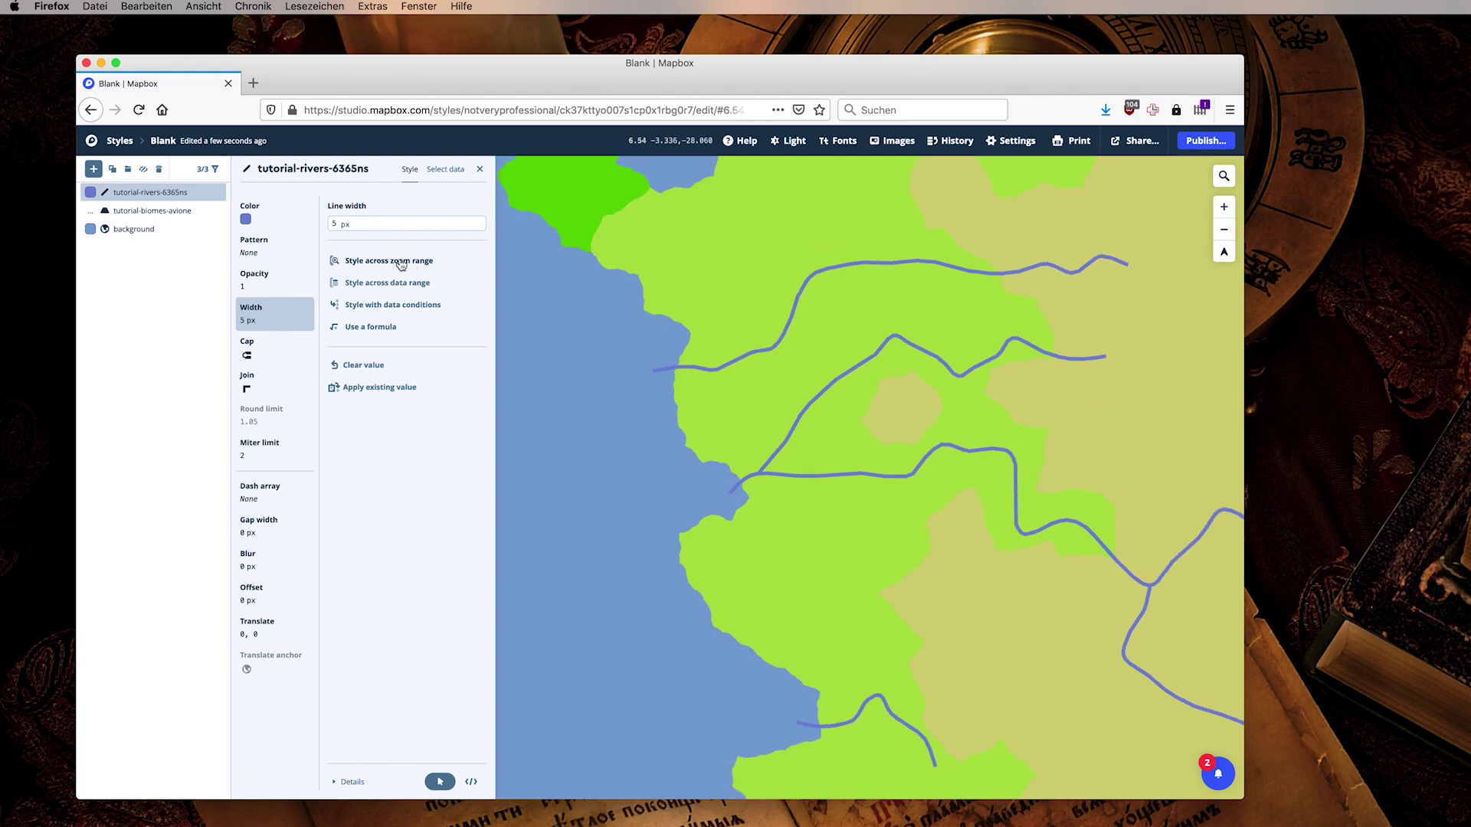
scroll(814, 460, "down", 10)
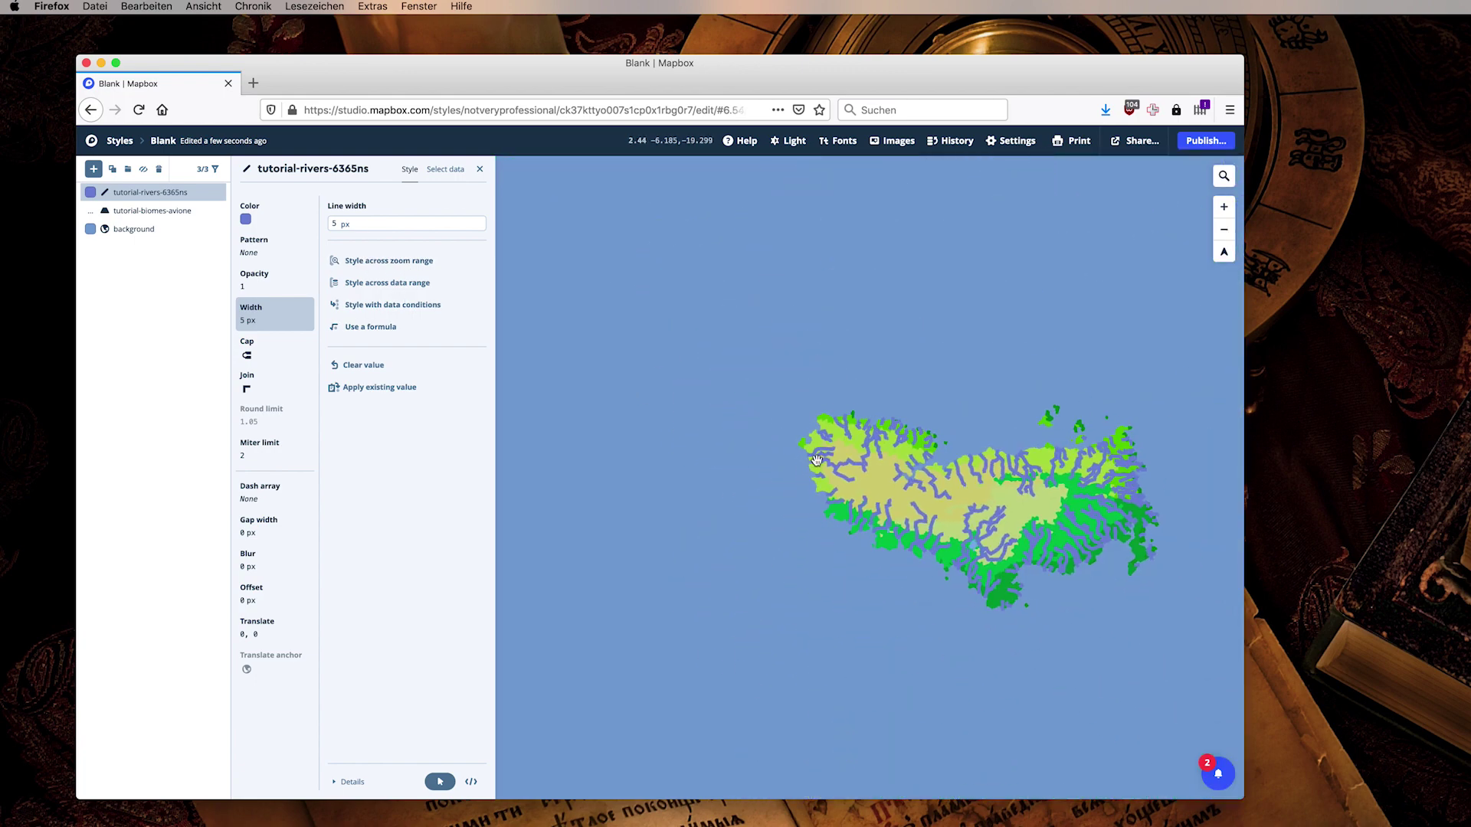
Step: Make river width vary across zoom, with the first stop at zoom 2 set to 1 px
left_click(358, 263)
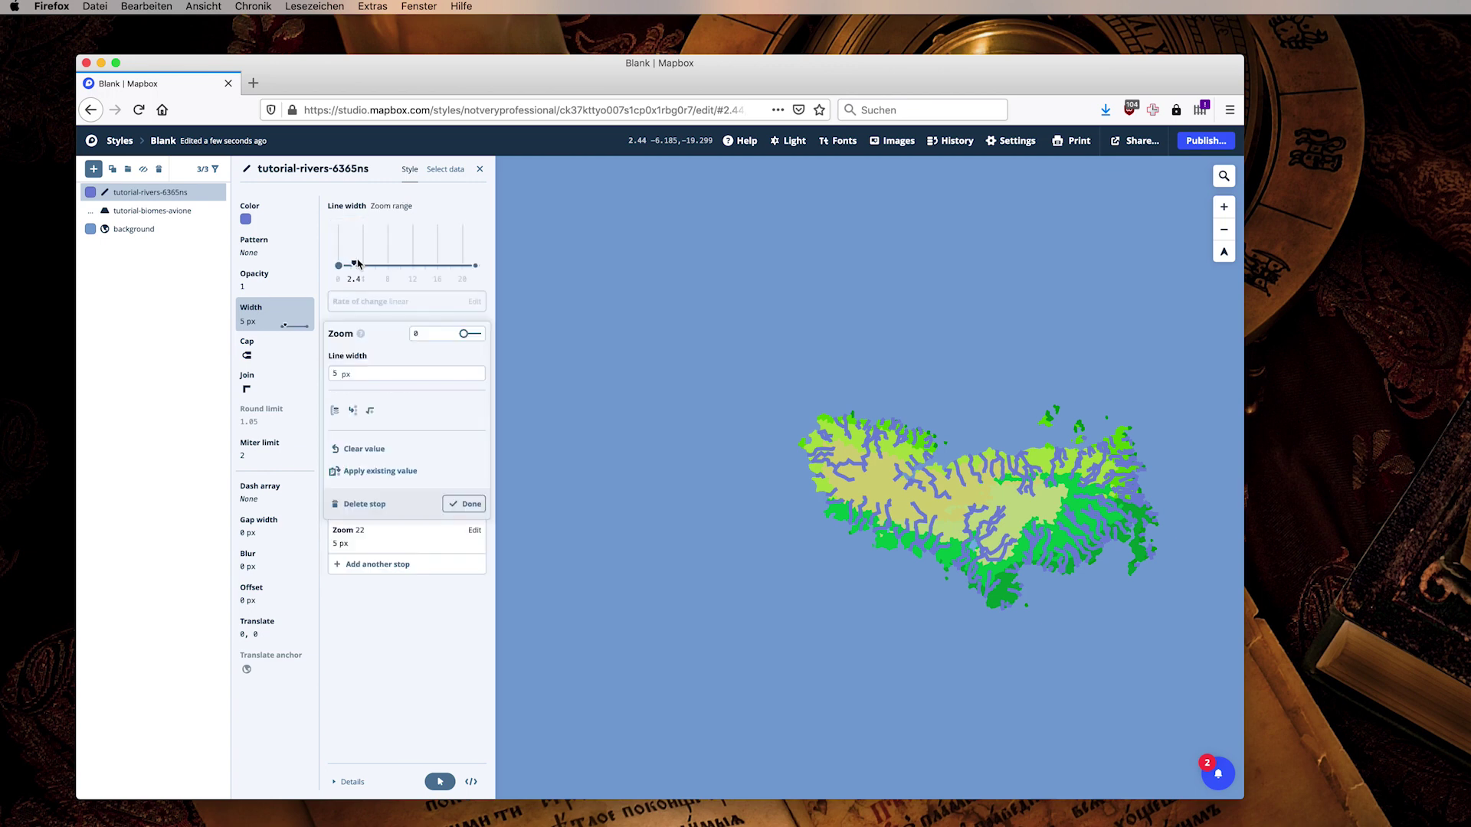
left_click(438, 332)
type("2")
left_click(389, 373)
type("1")
key("Tab")
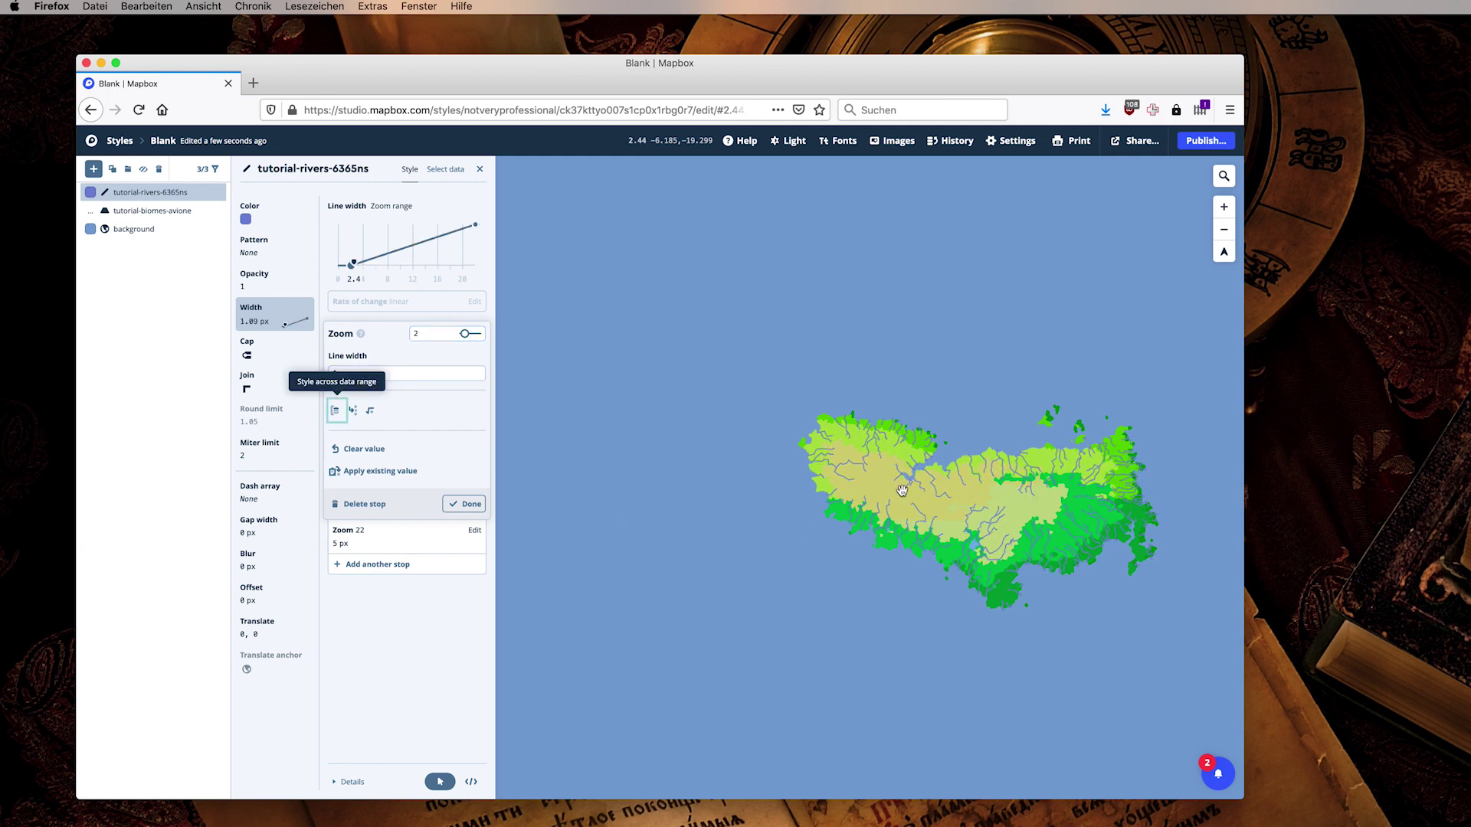
Step: Move the second width stop from zoom 22 to zoom 7 at 5 px
left_click(396, 536)
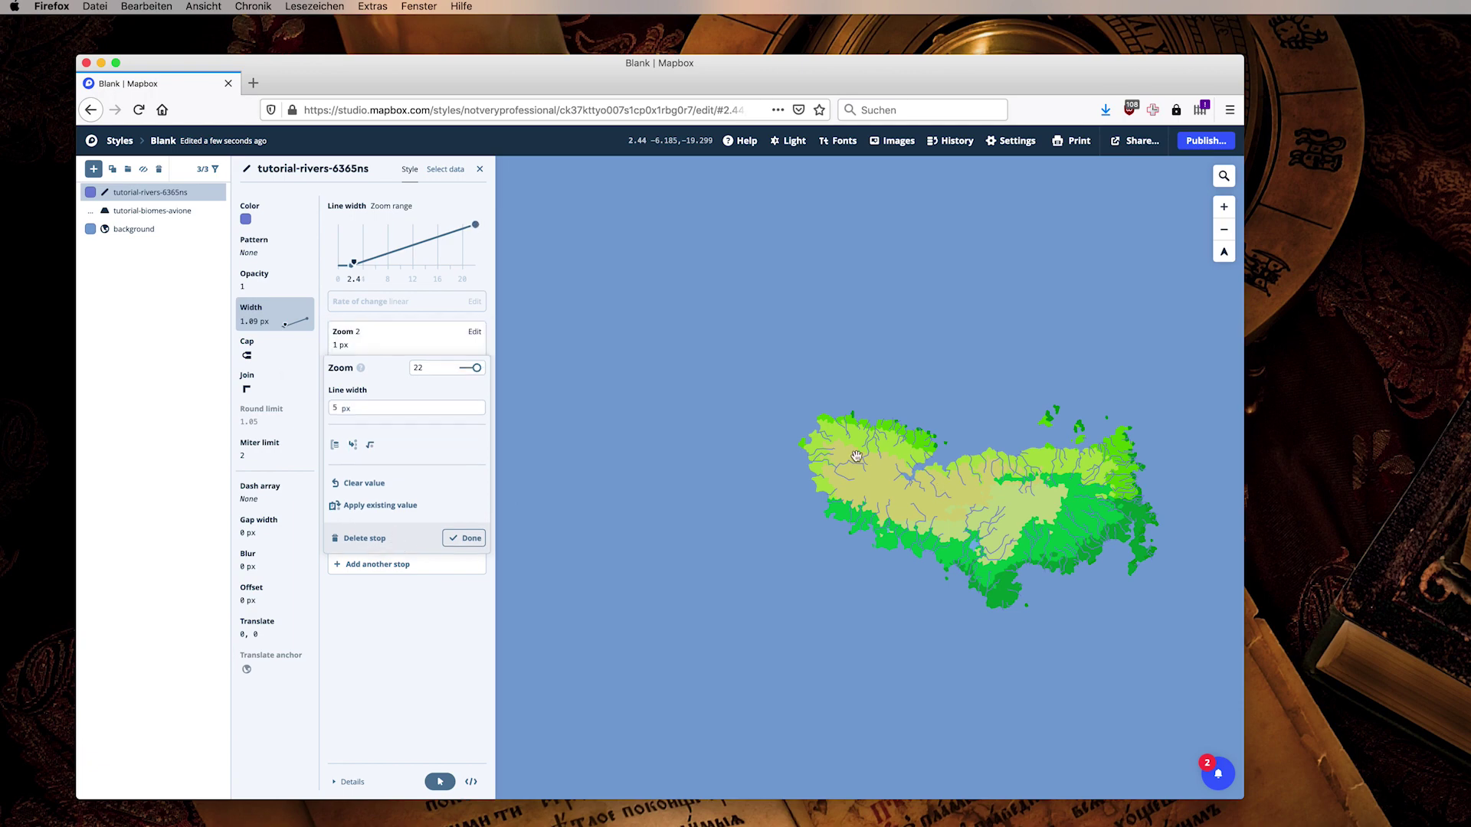
scroll(856, 457, "up", 10)
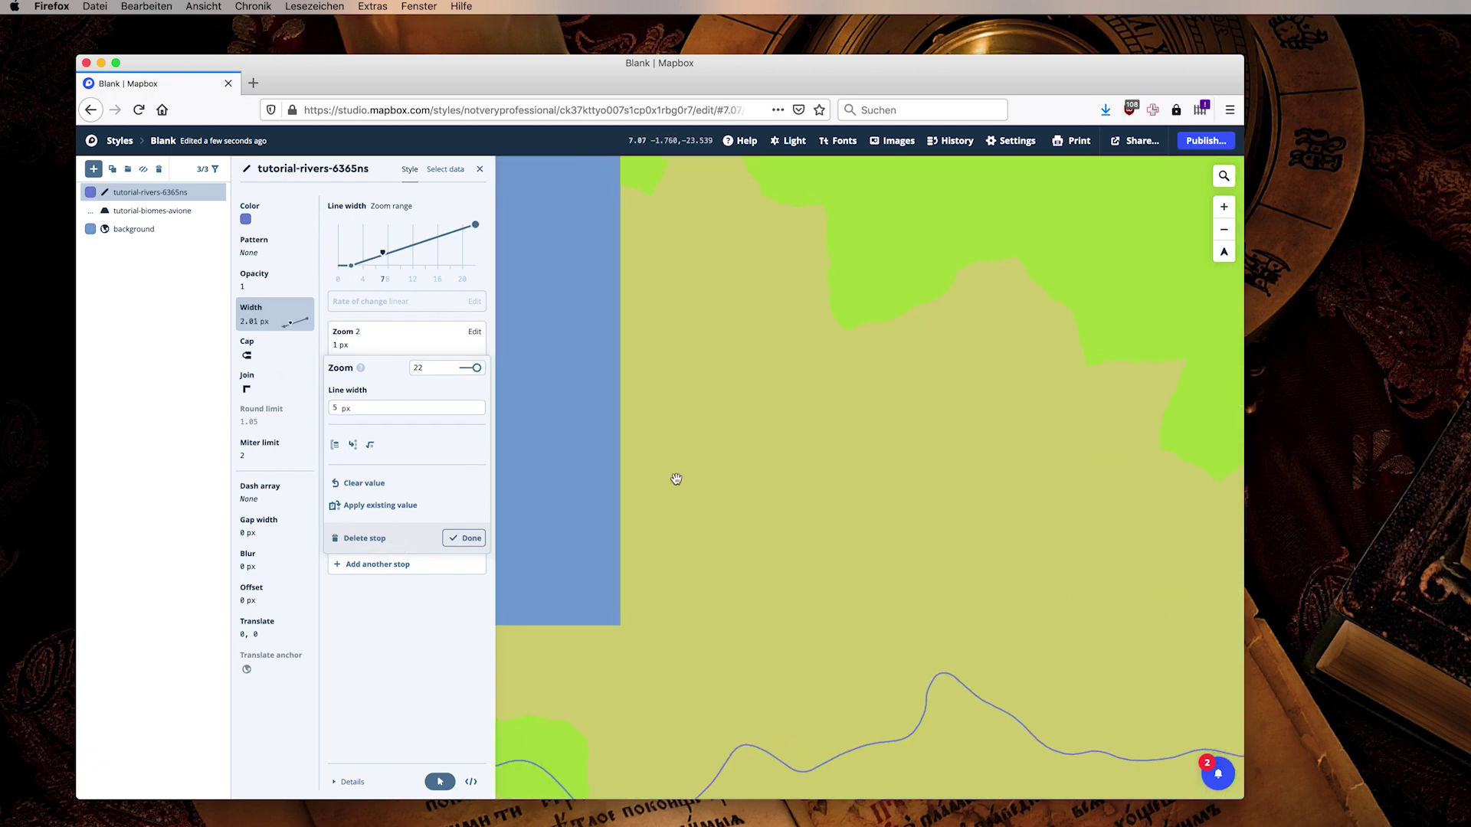
left_click_drag(676, 479, 654, 145)
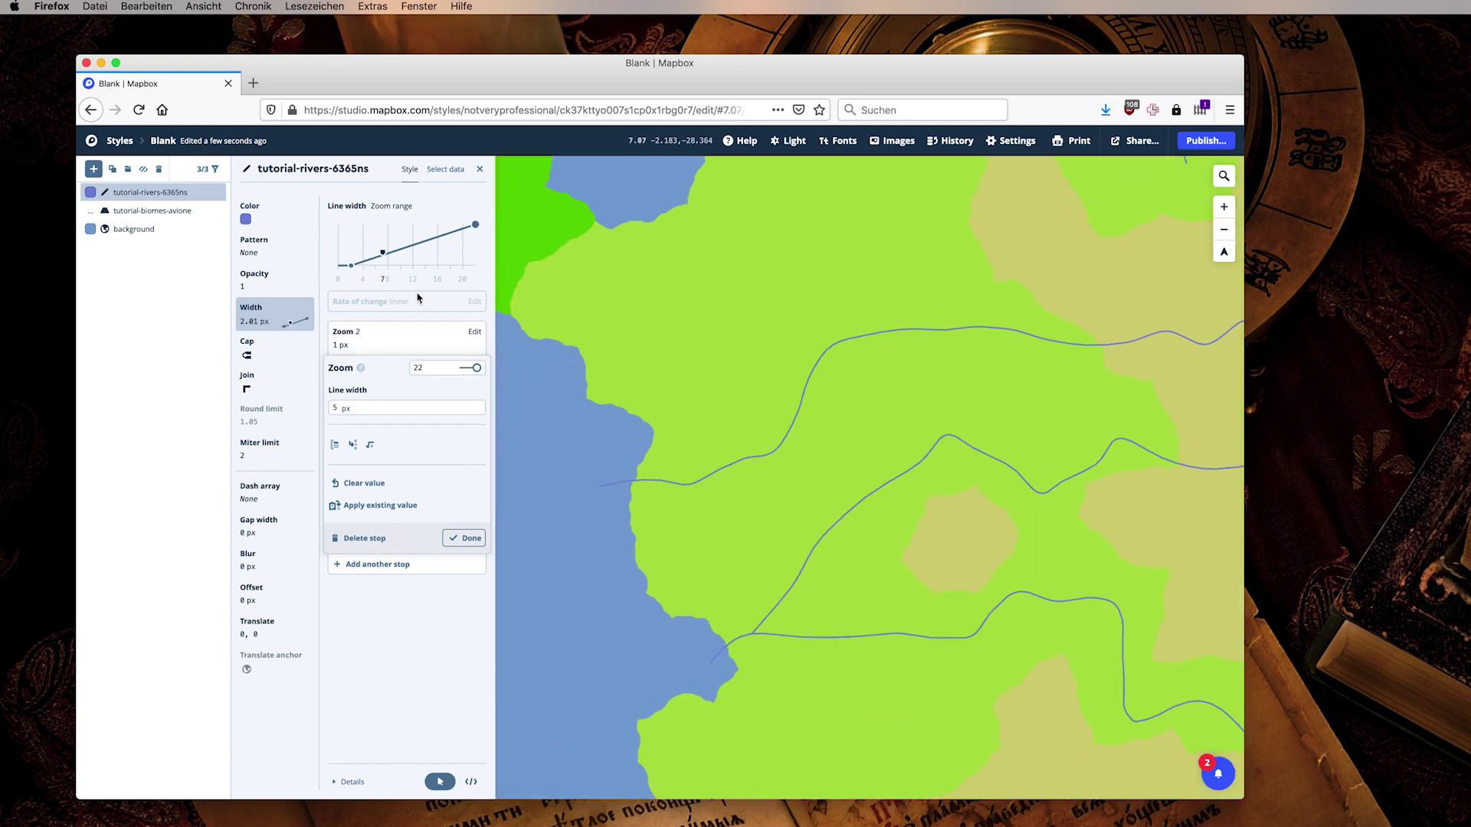
double_click(421, 367)
type("7")
key("Tab")
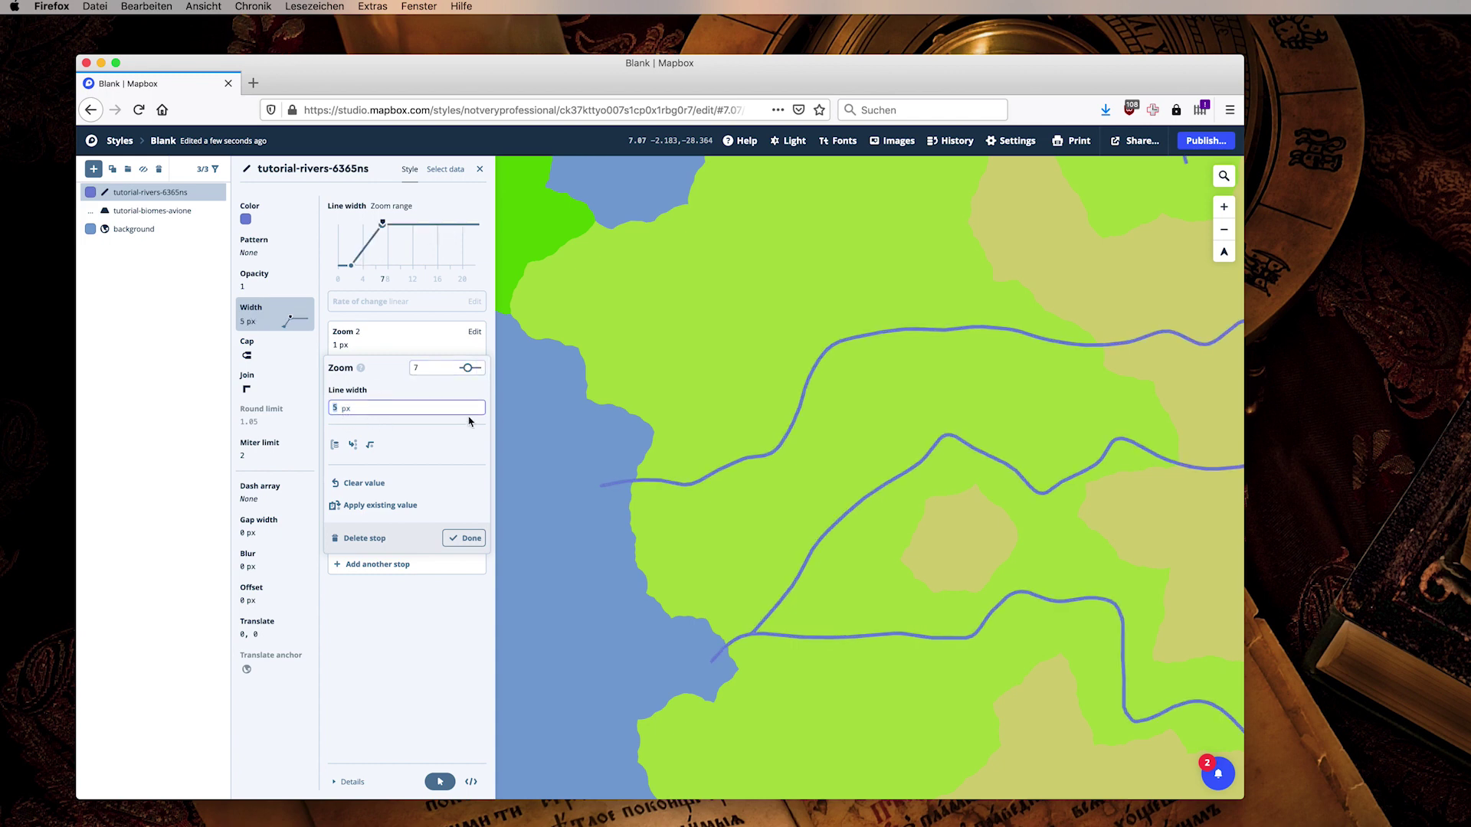
key("Tab")
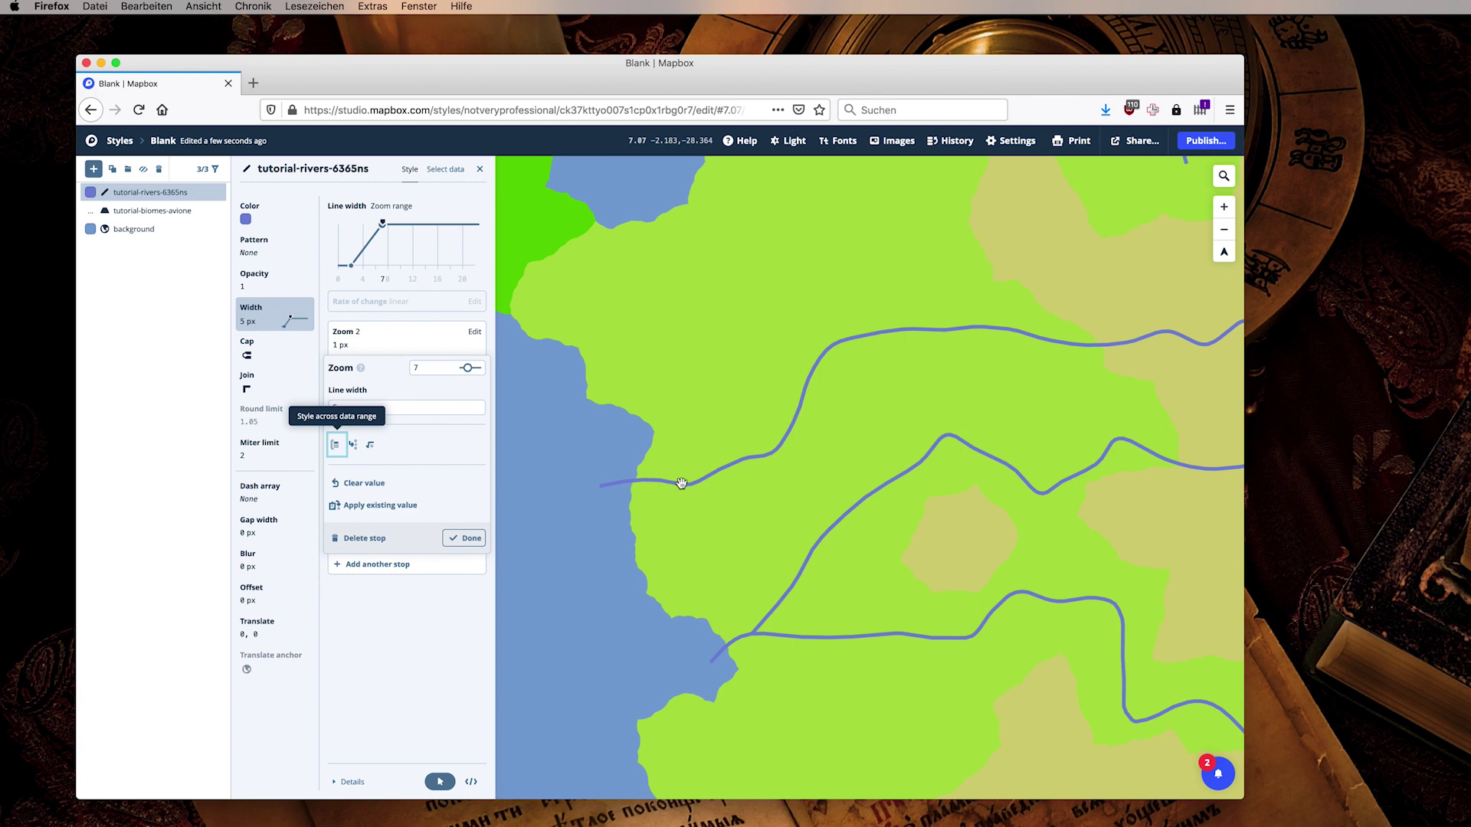
scroll(973, 462, "up", 10)
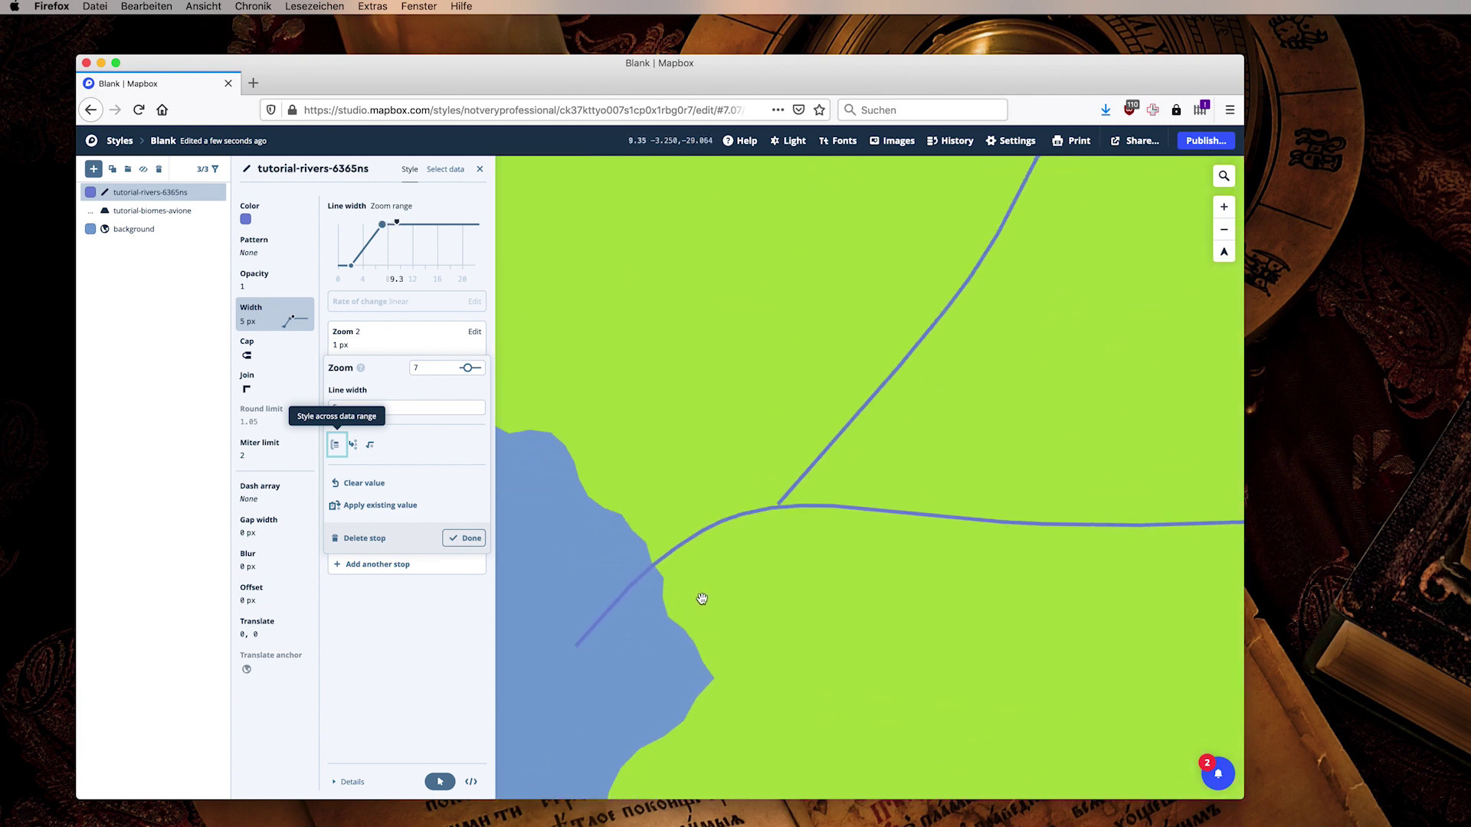
left_click_drag(662, 374, 764, 488)
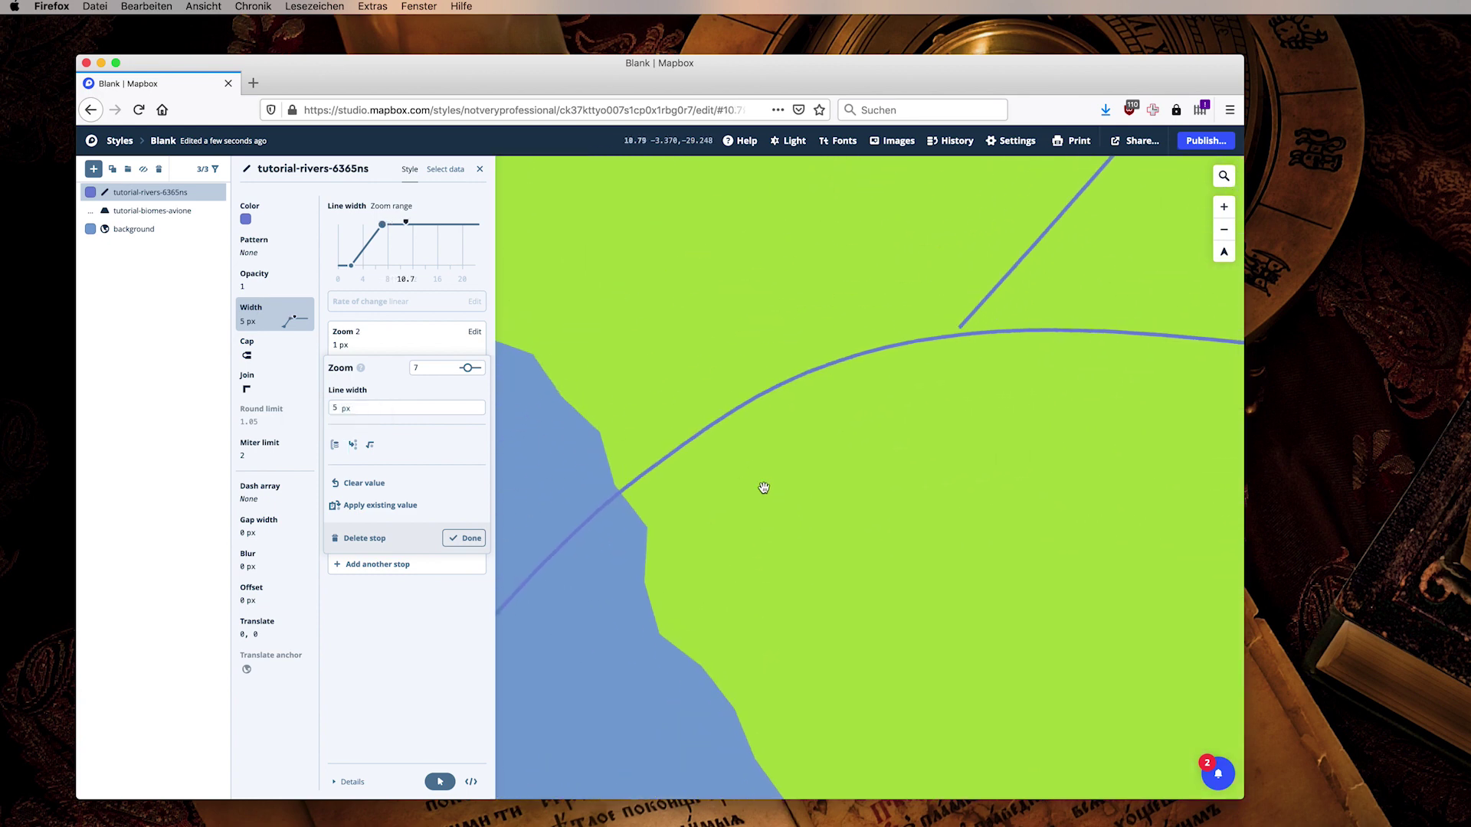
left_click(426, 368)
Step: Add a third width stop at zoom 12 with 12 px and finish editing
left_click(380, 566)
double_click(433, 400)
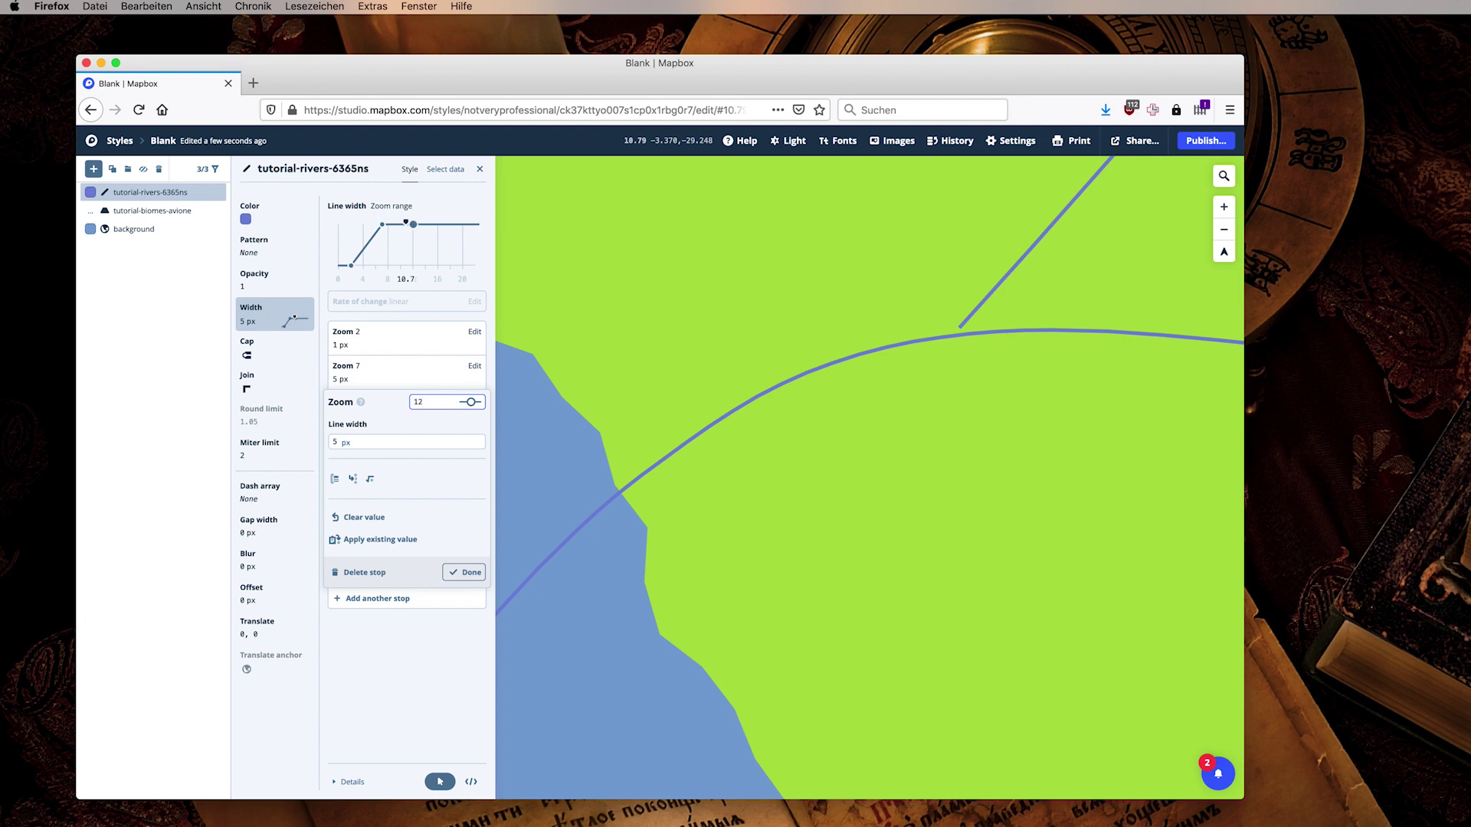
key("Tab")
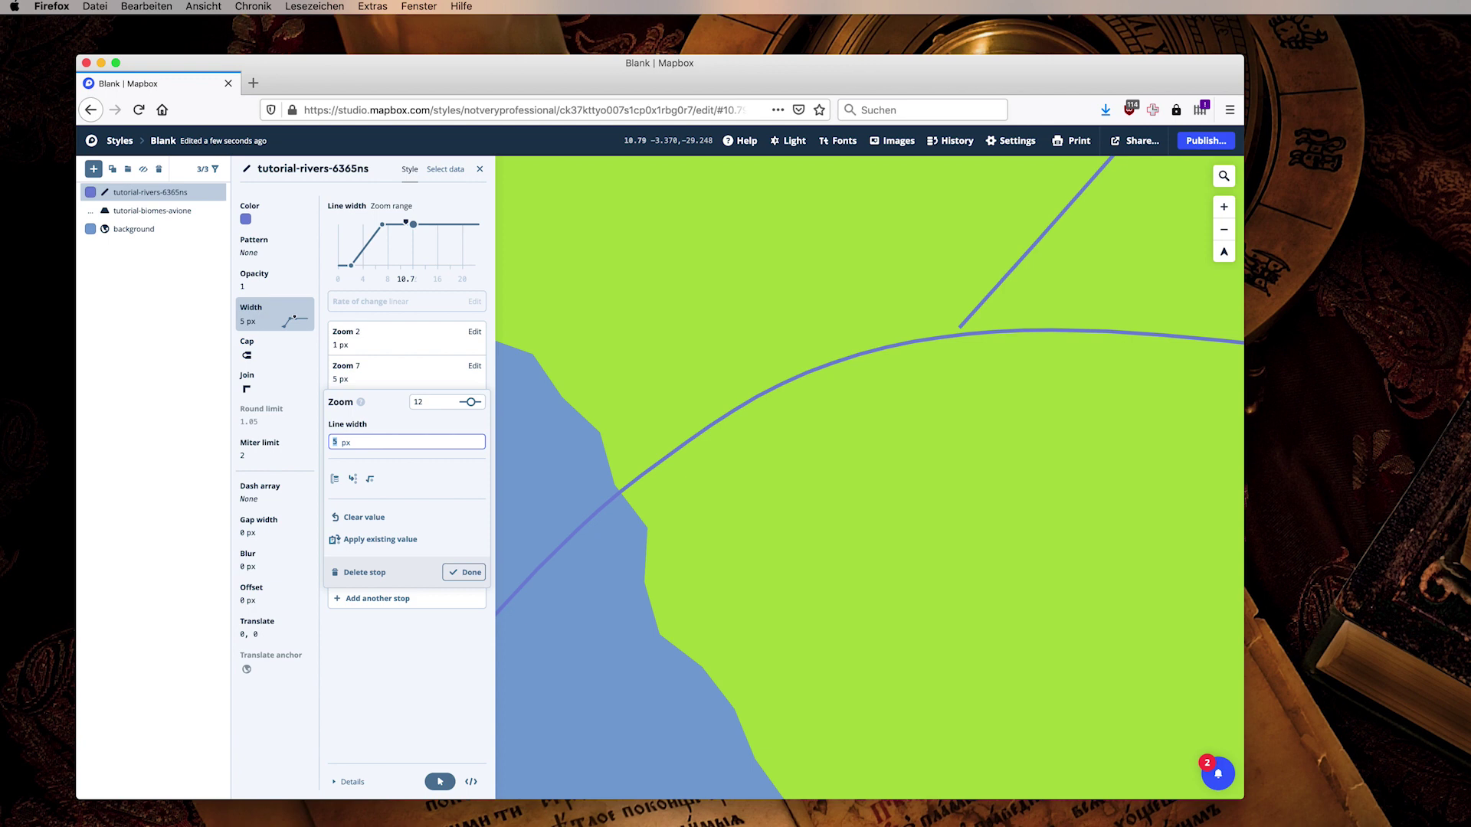
type("10")
key("Tab")
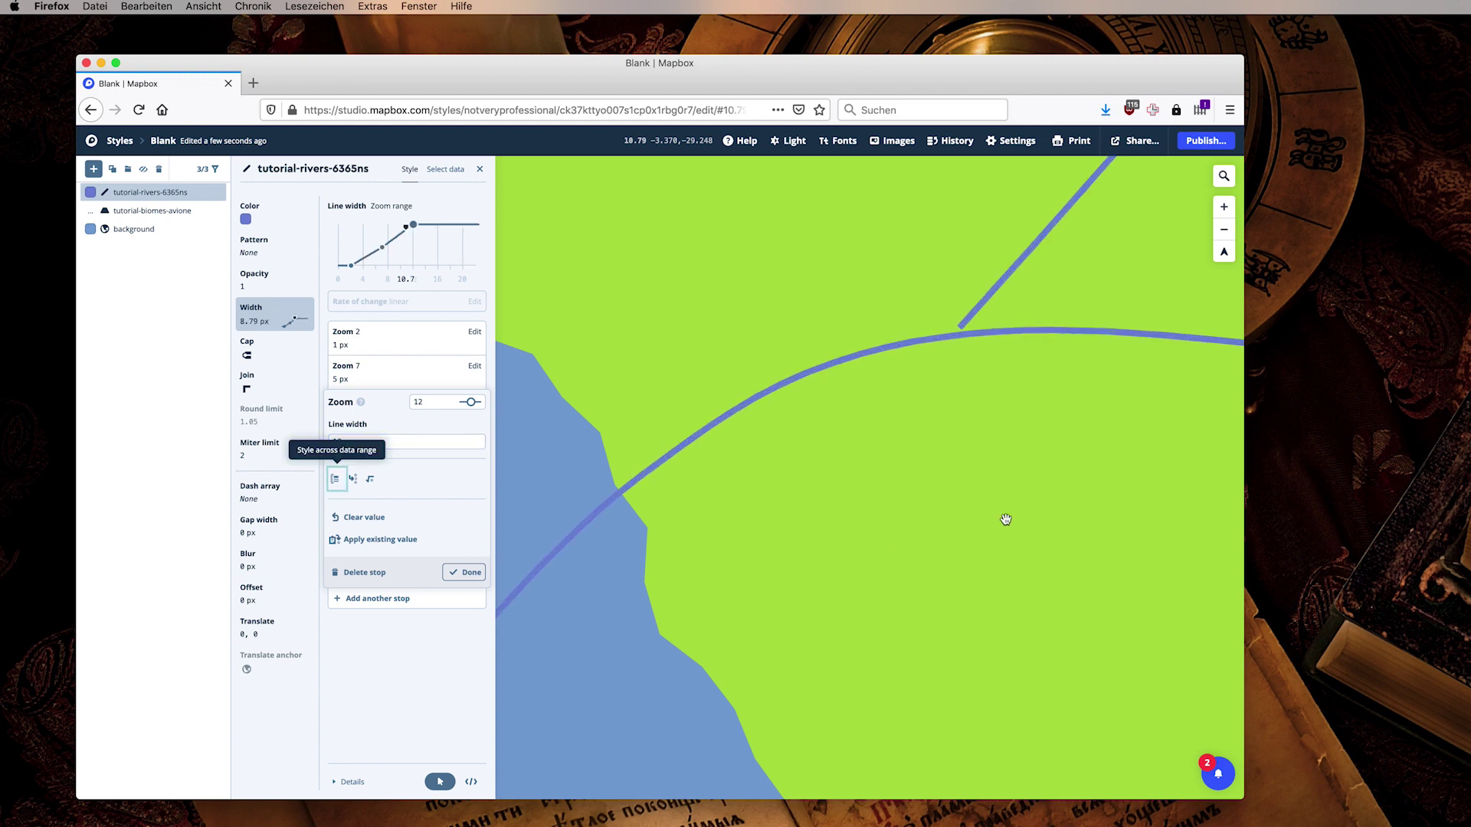
left_click(360, 442)
key("Tab")
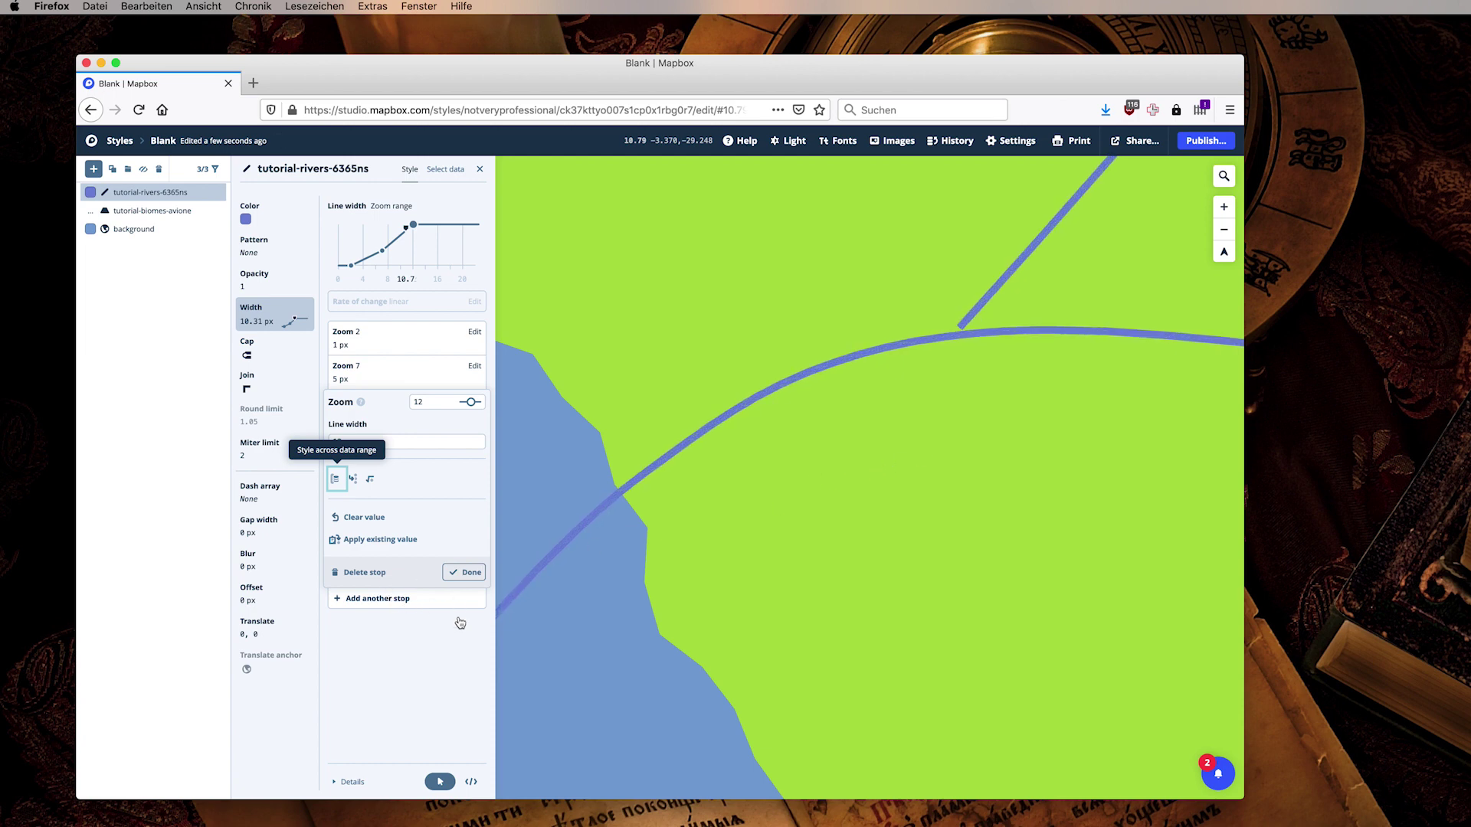
left_click(465, 572)
left_click_drag(1020, 332, 905, 468)
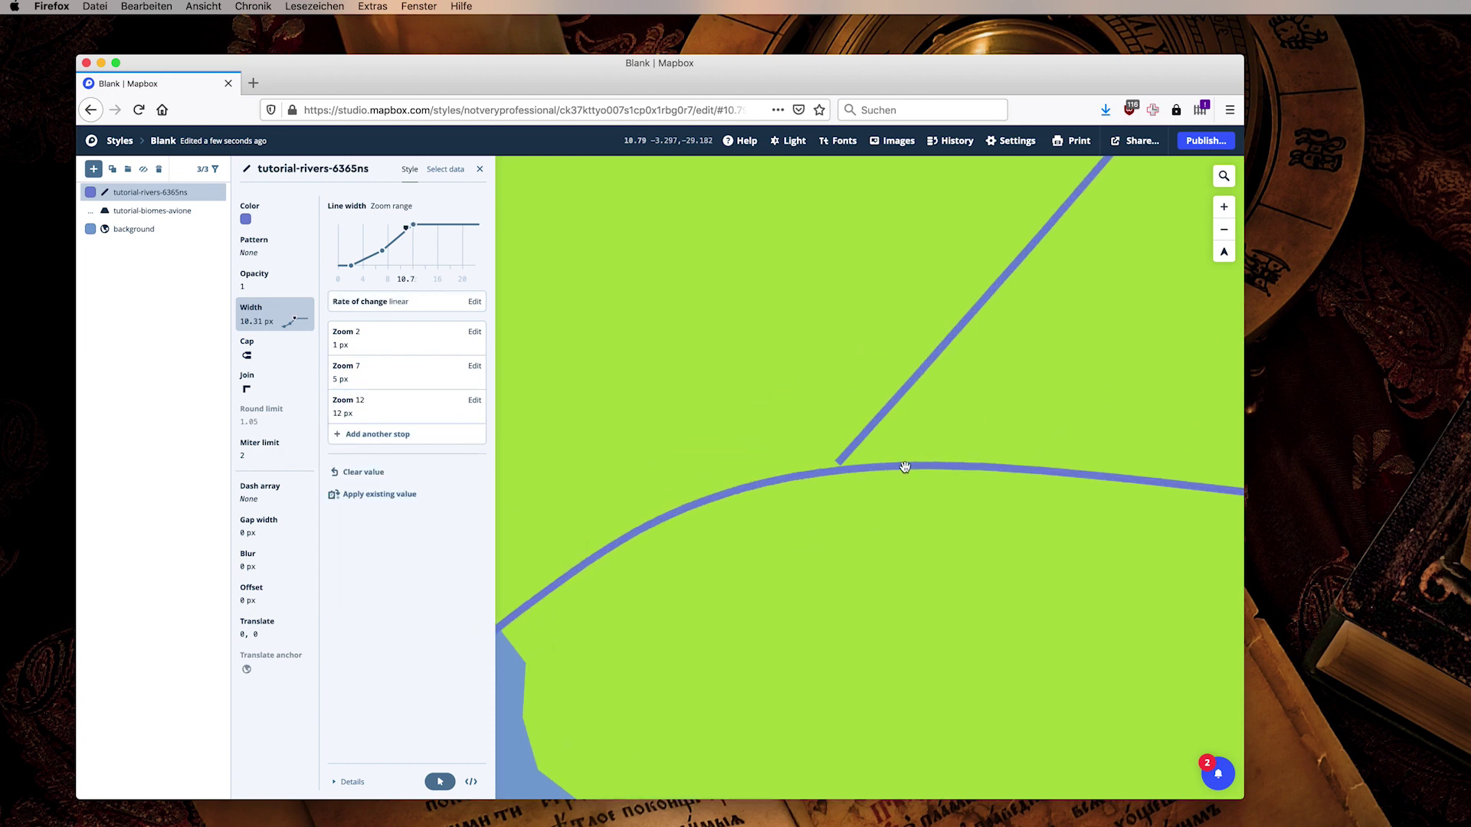
scroll(904, 467, "down", 10)
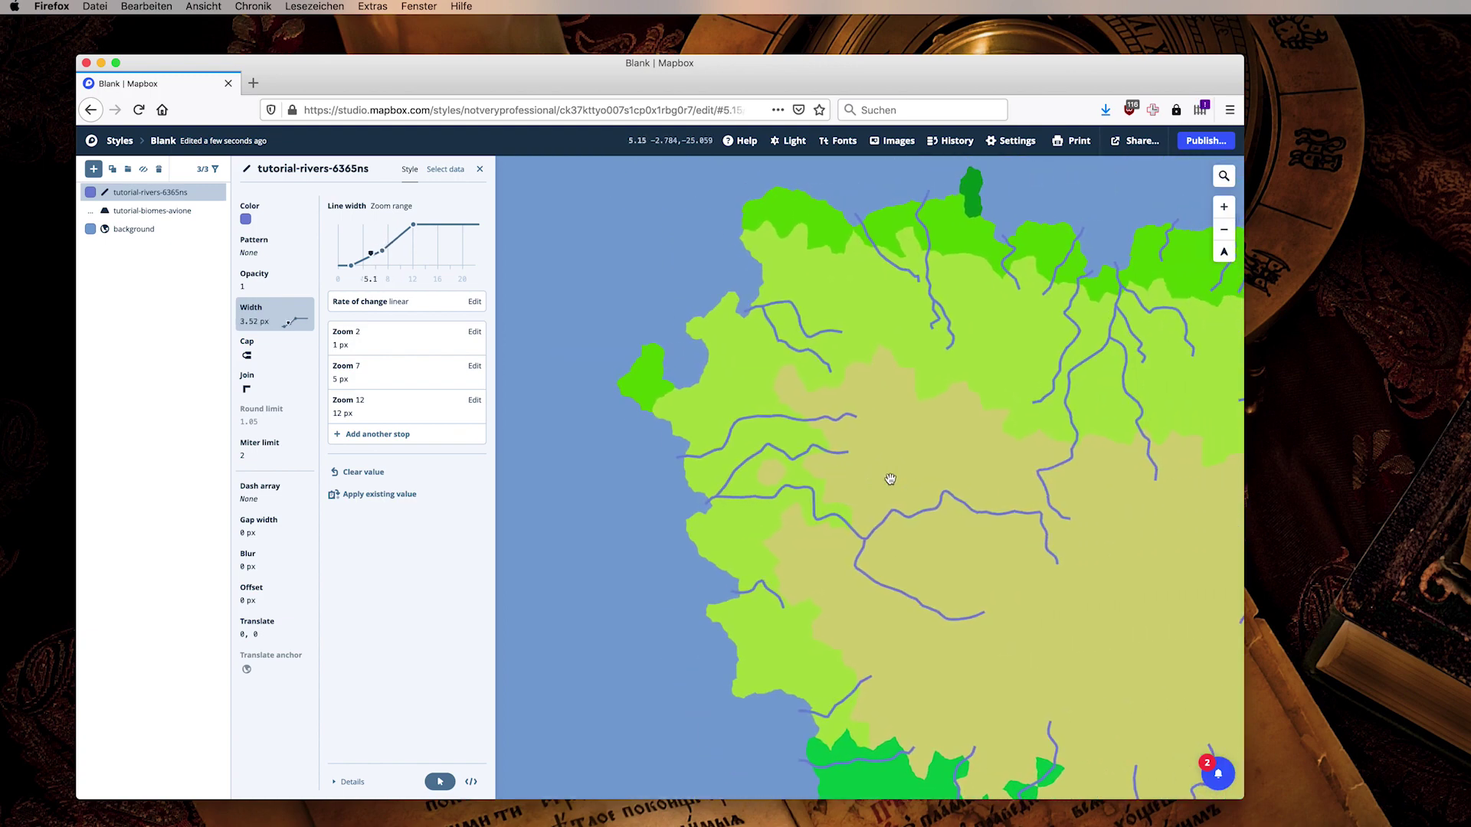
scroll(891, 479, "down", 6)
scroll(873, 467, "up", 3)
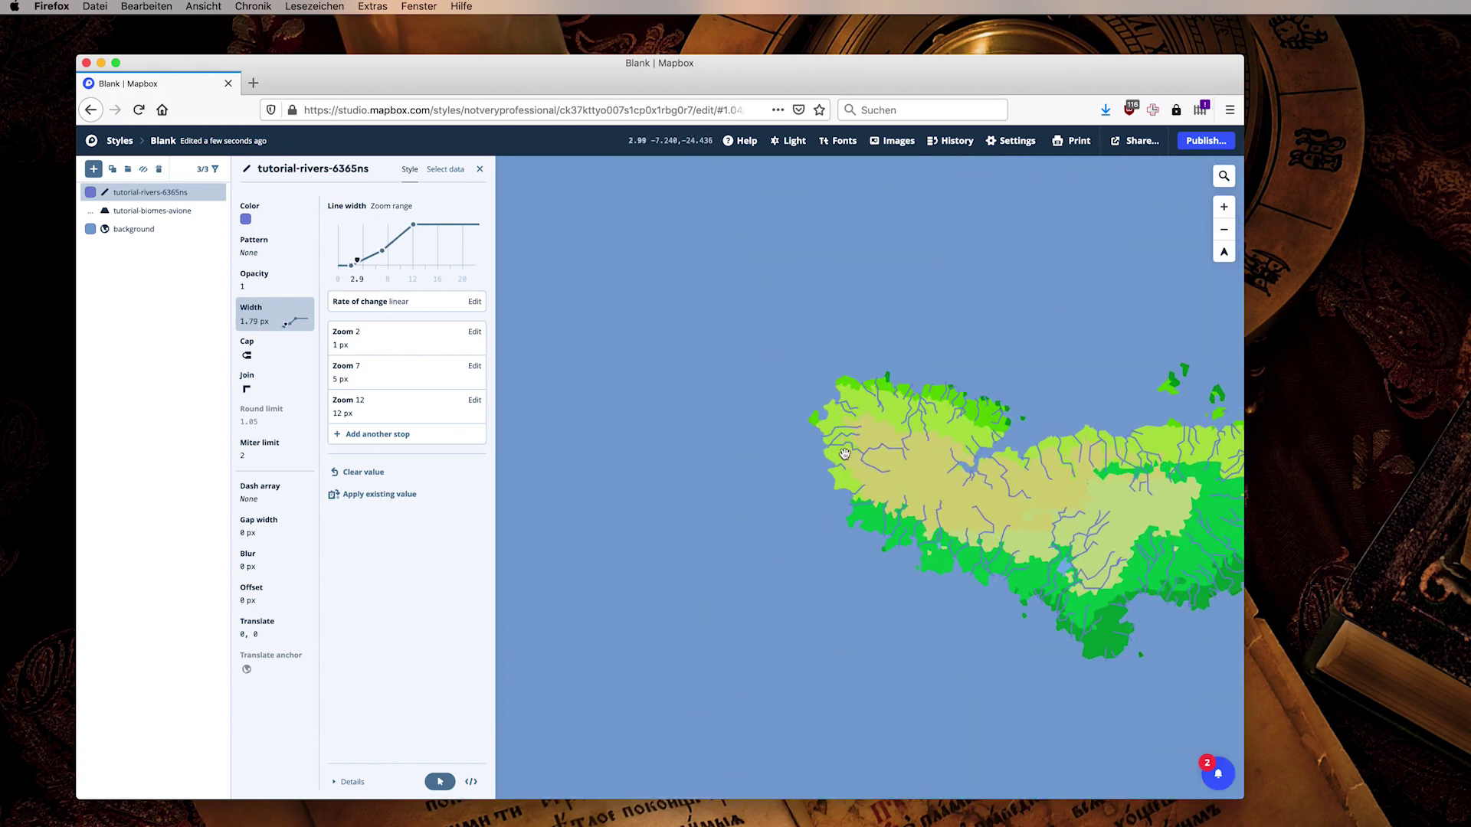
scroll(844, 454, "up", 4)
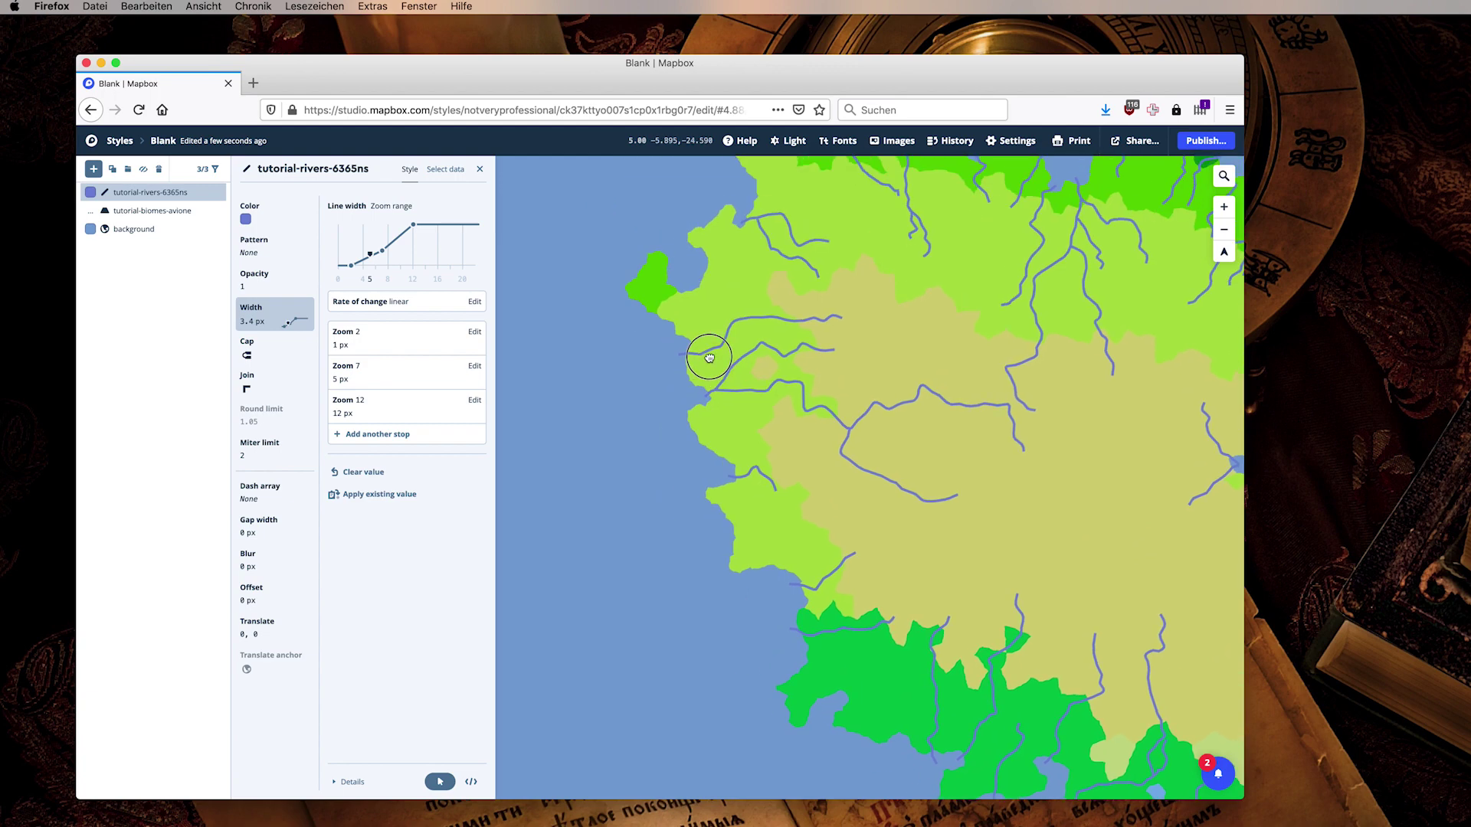
scroll(708, 357, "up", 7)
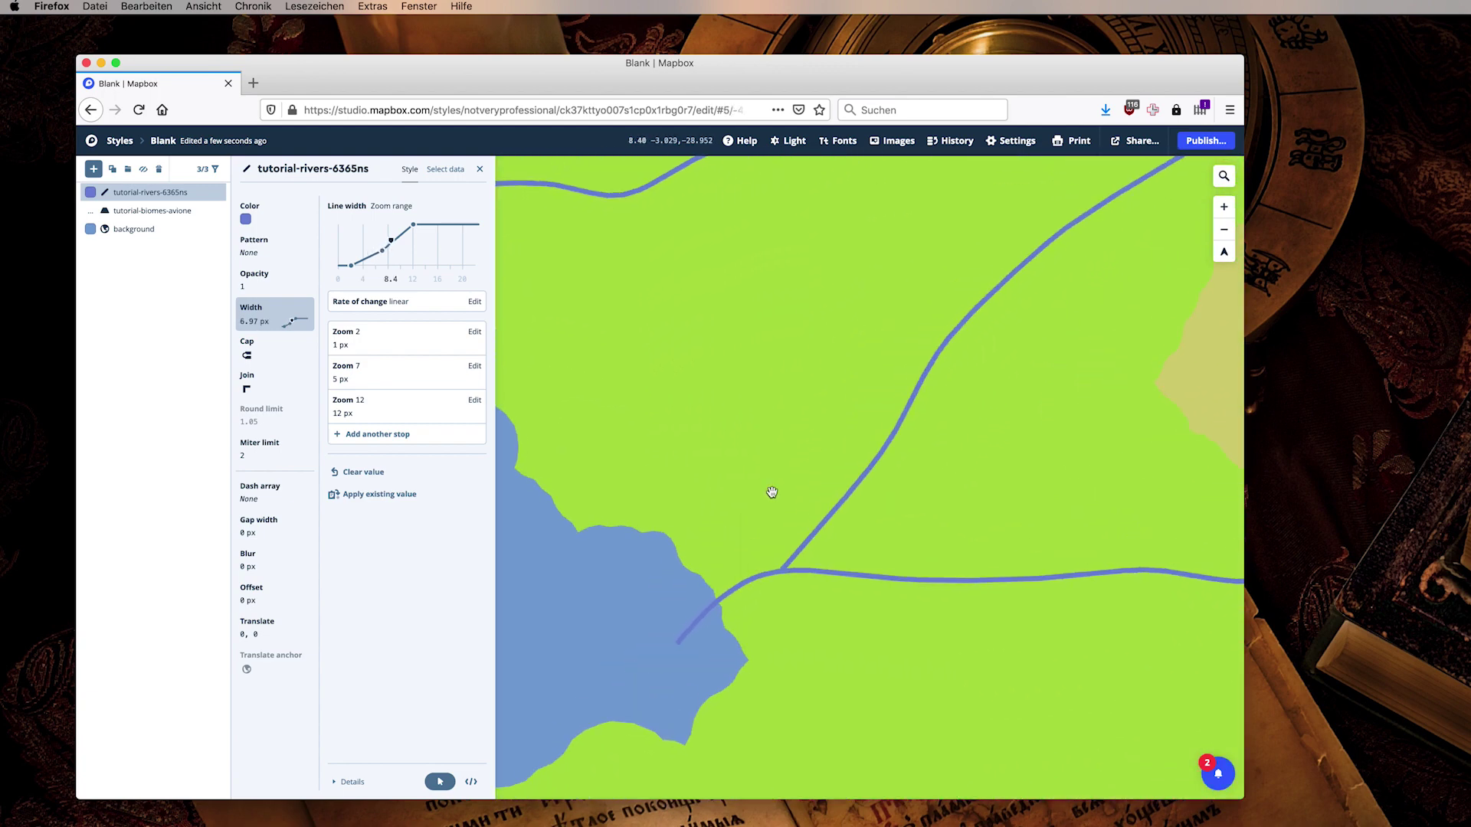
scroll(772, 491, "down", 5)
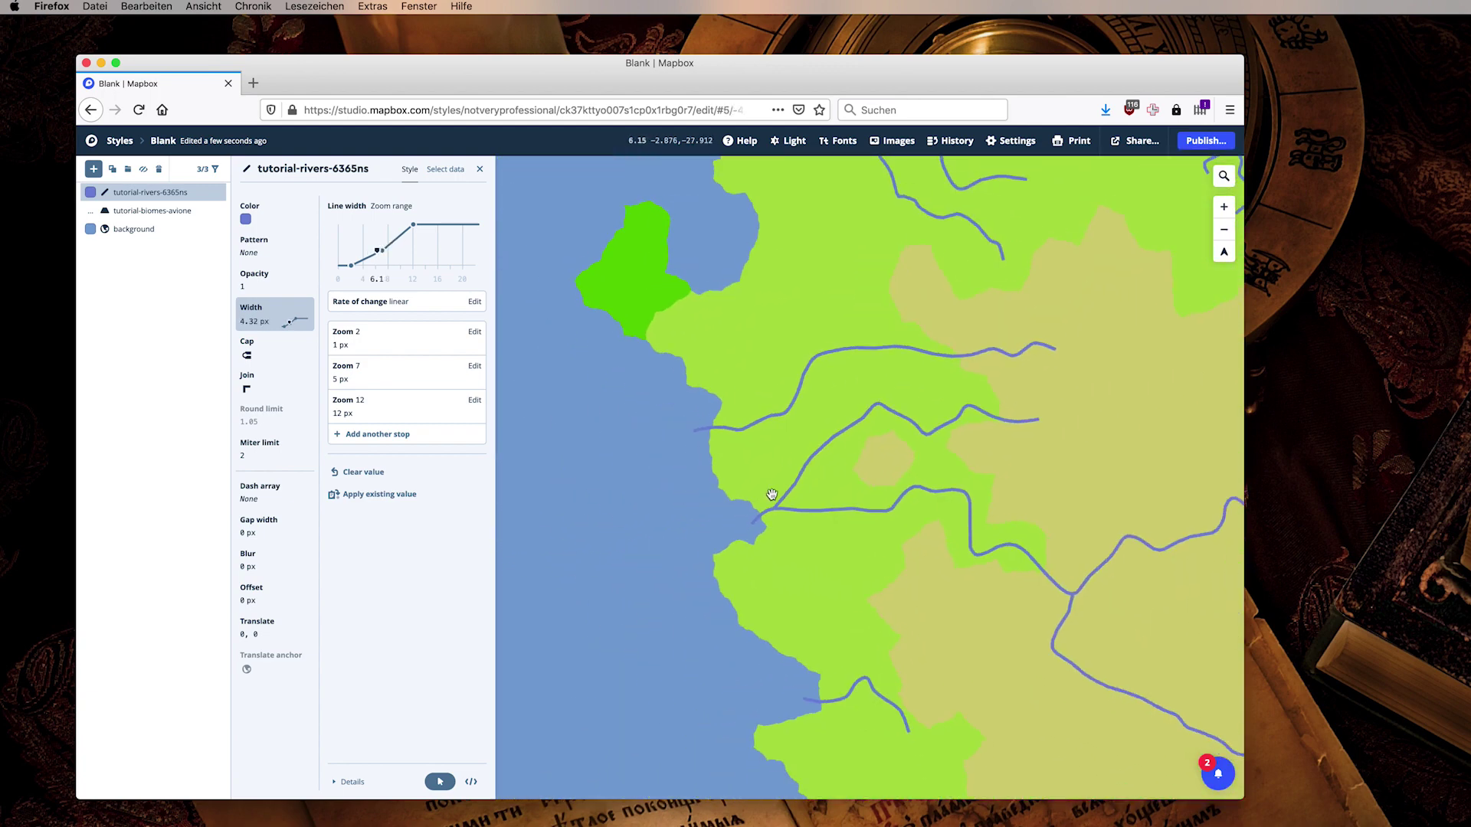
scroll(771, 494, "down", 7)
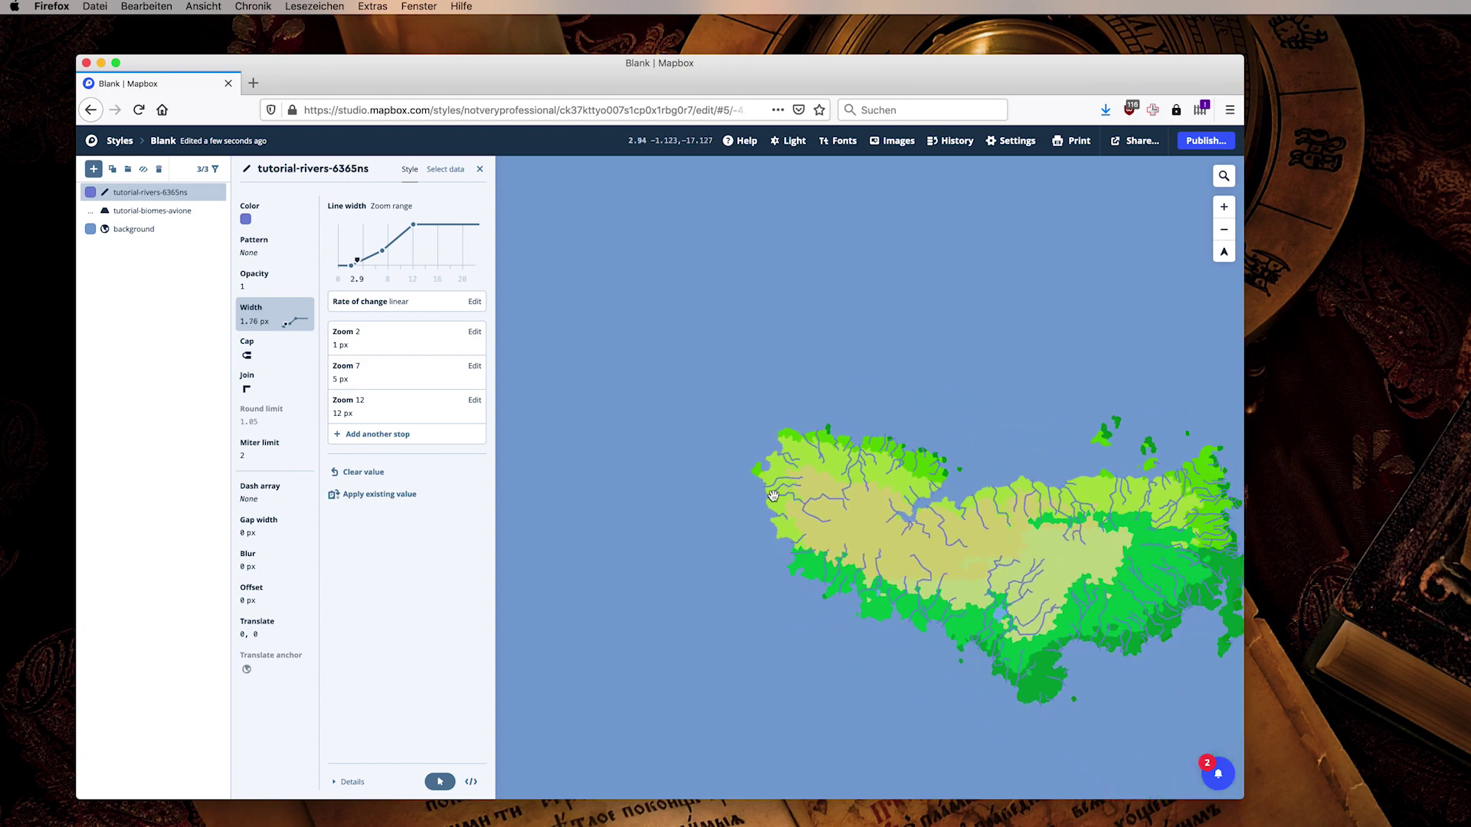
scroll(1011, 514, "up", 7)
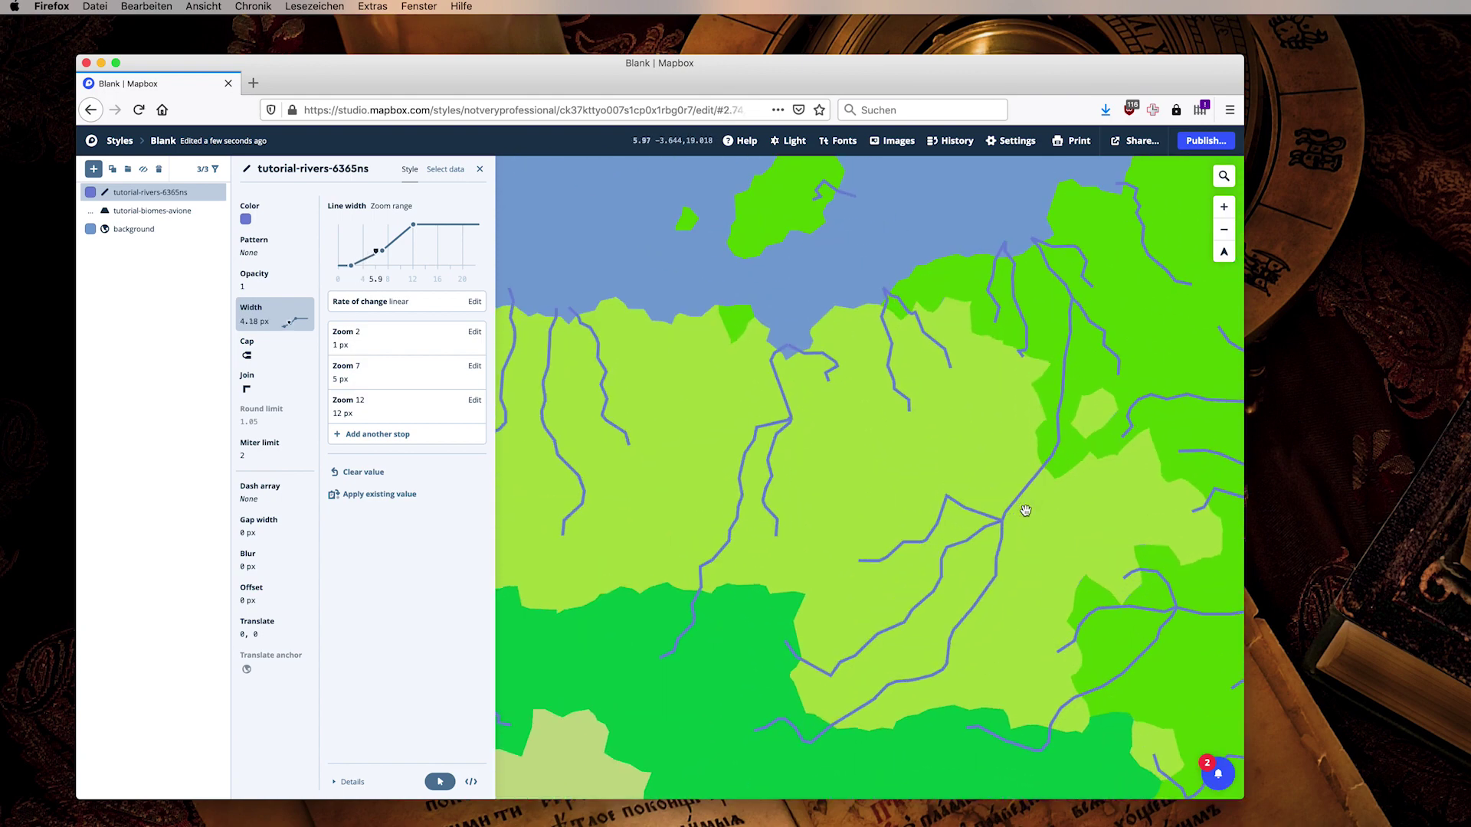
scroll(1025, 511, "up", 9)
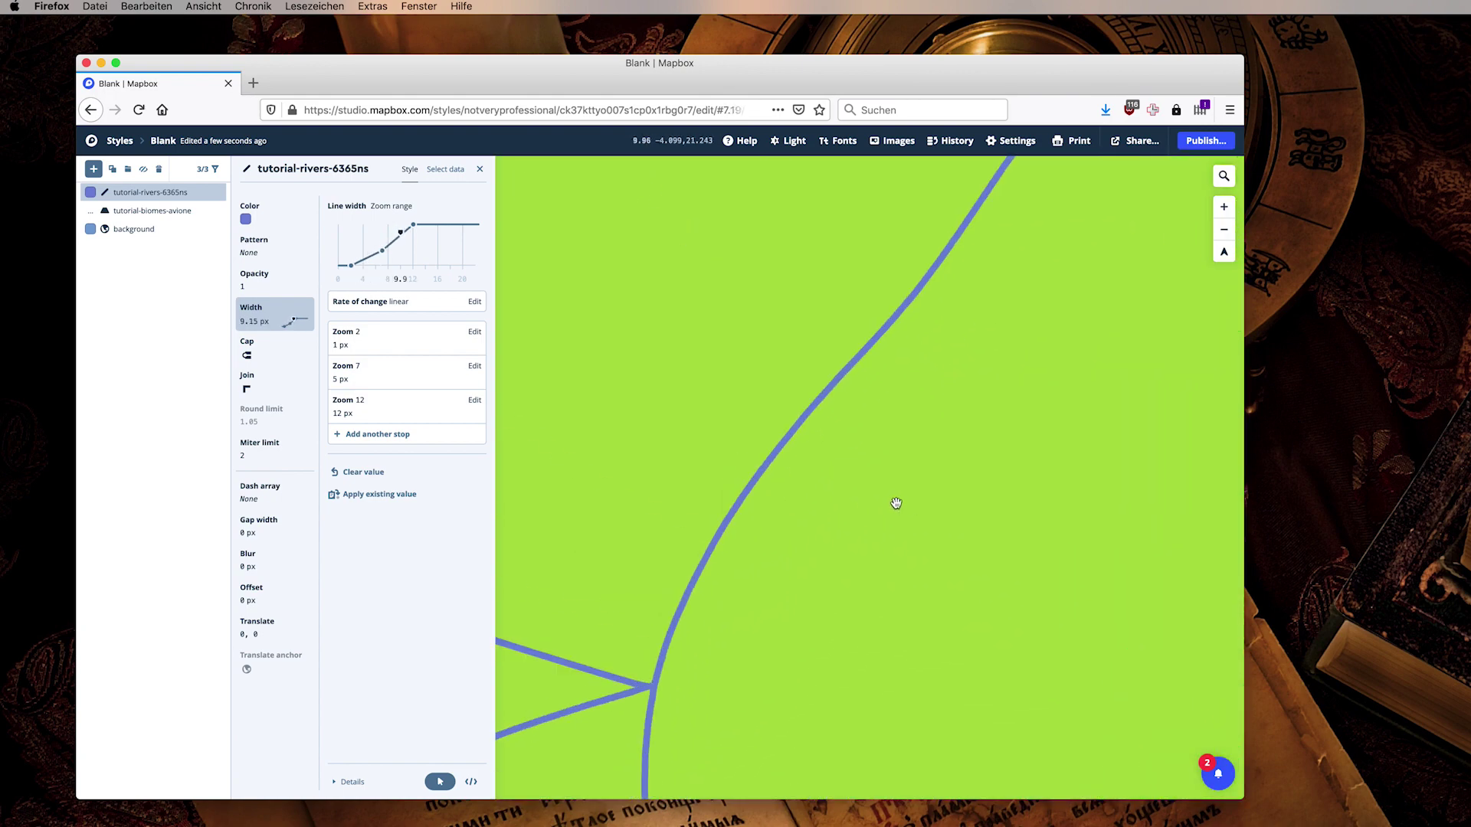
scroll(783, 464, "down", 15)
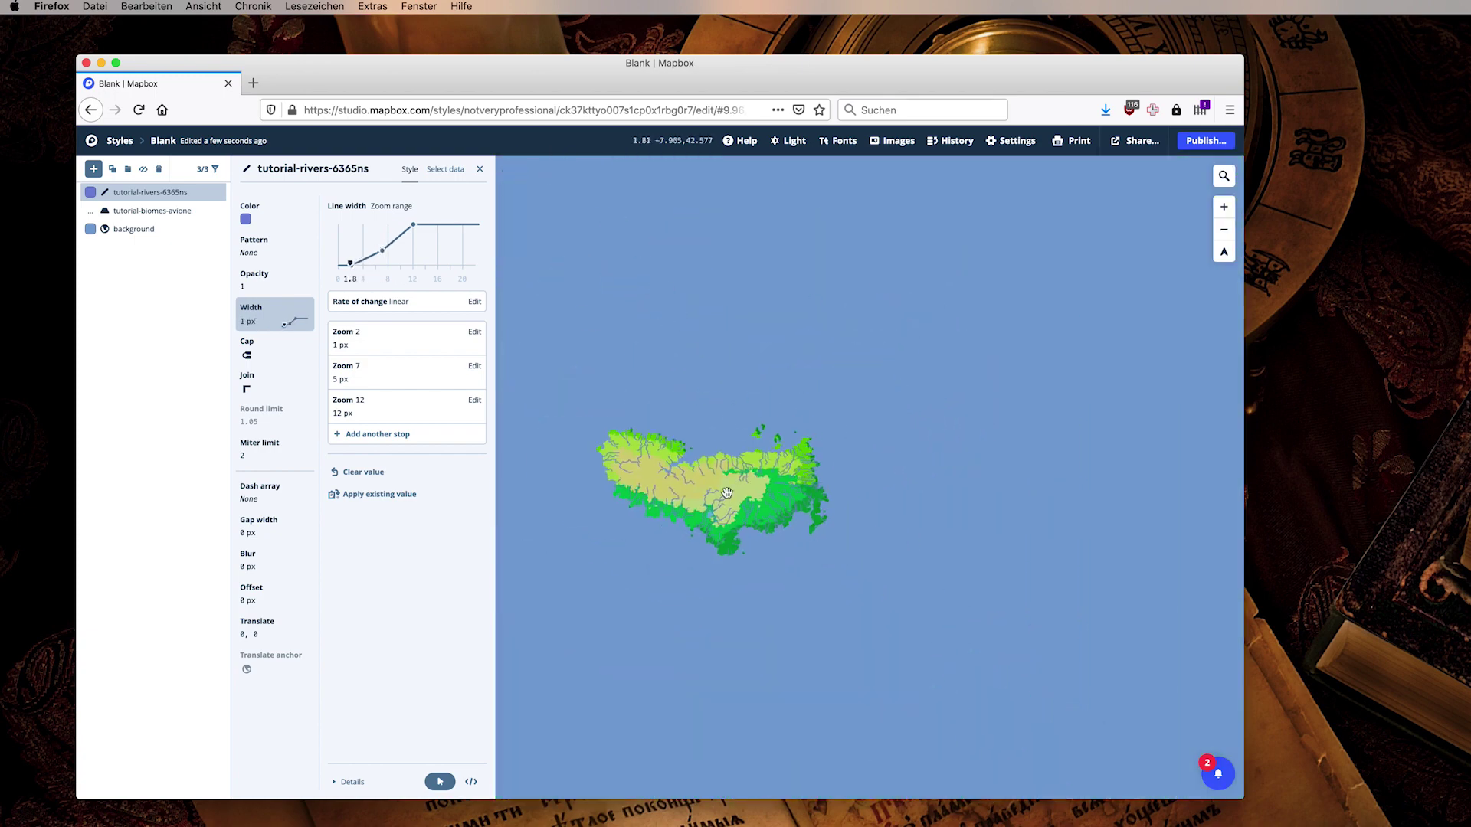
left_click_drag(727, 493, 881, 475)
scroll(947, 467, "up", 6)
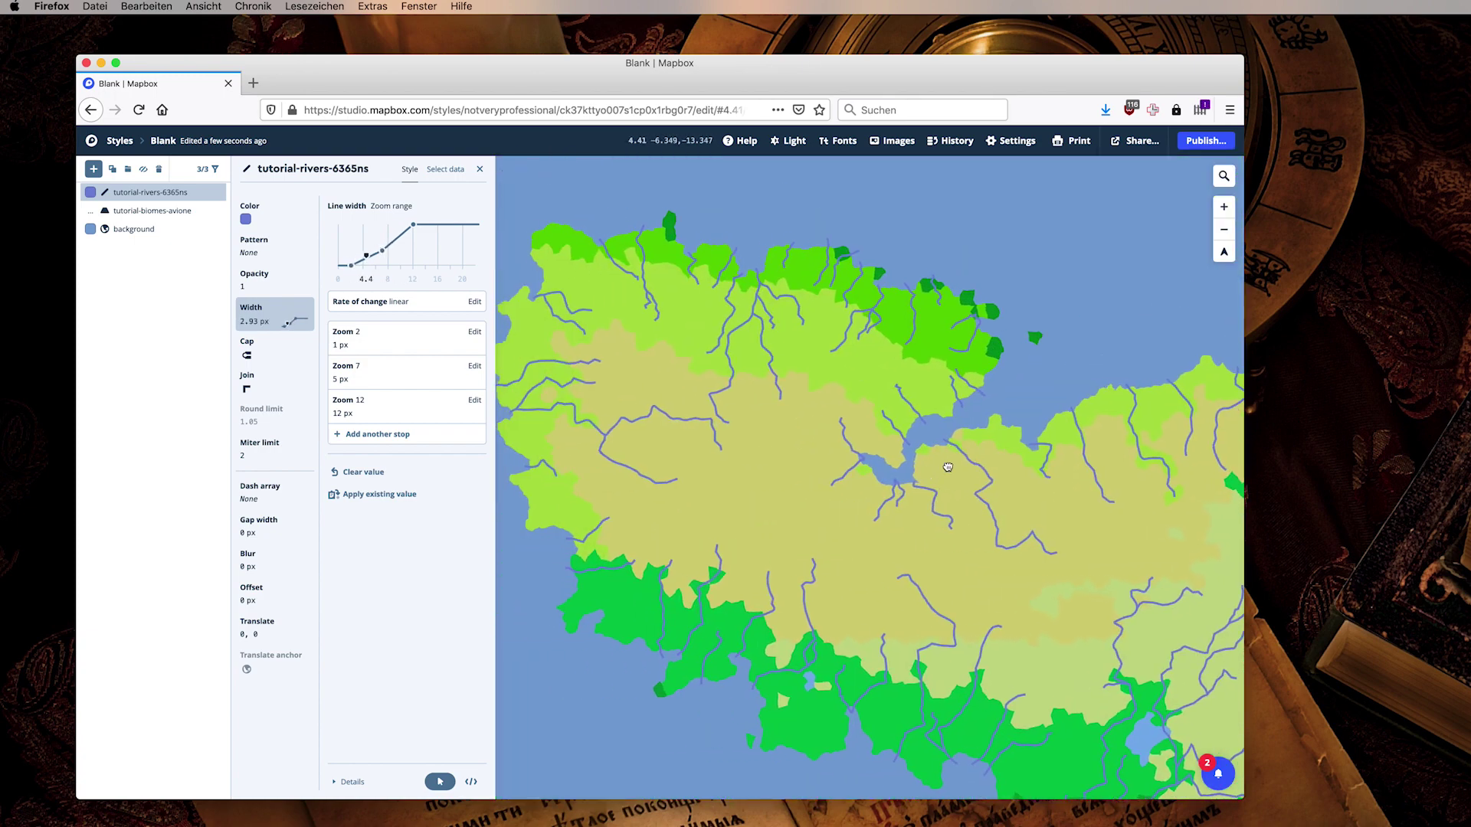
left_click_drag(830, 430, 975, 384)
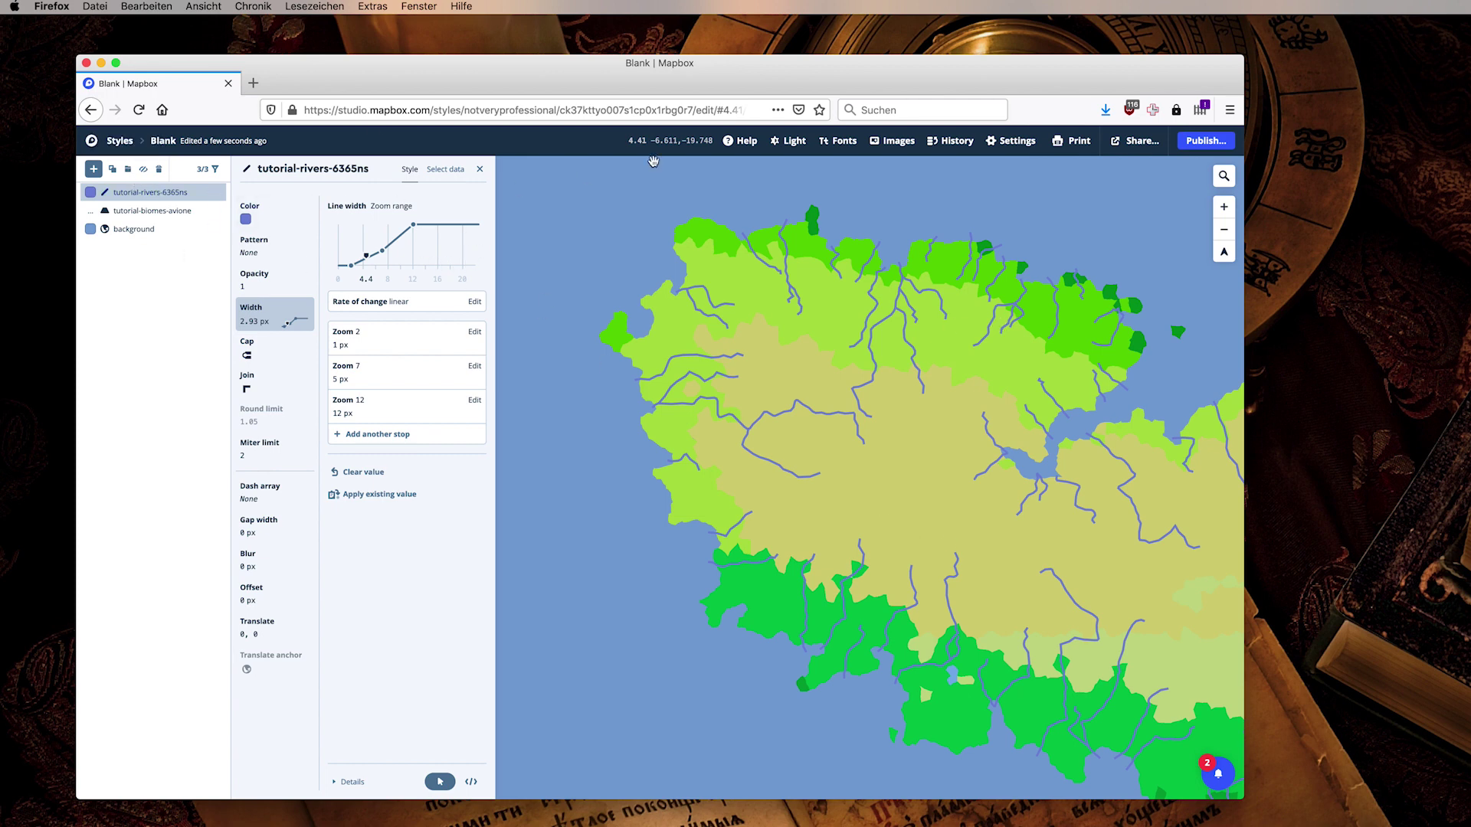
Step: Publish the Blank style, rate the experience Good, and start a New tileset upload
left_click(1204, 143)
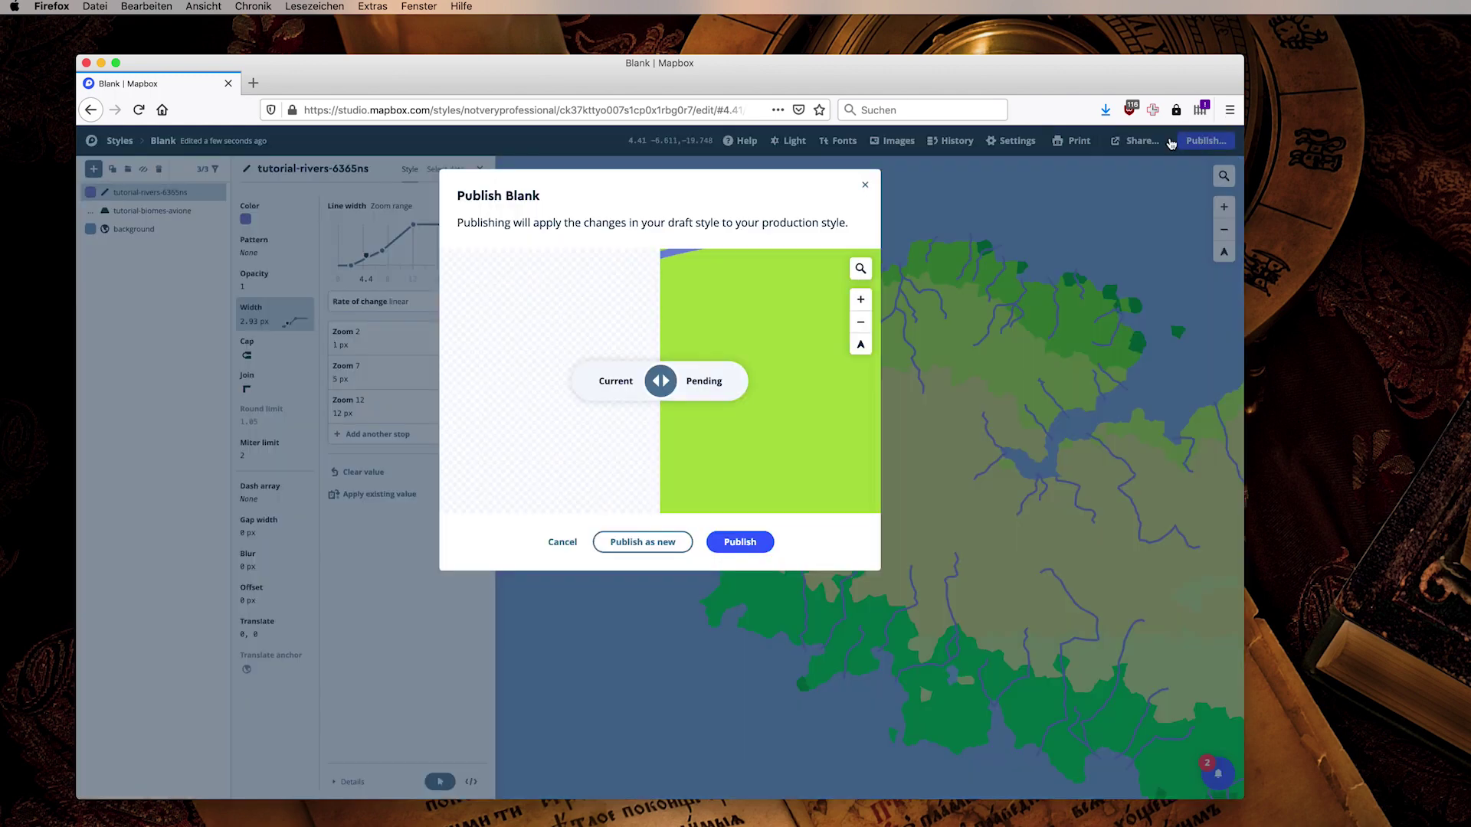
left_click(740, 541)
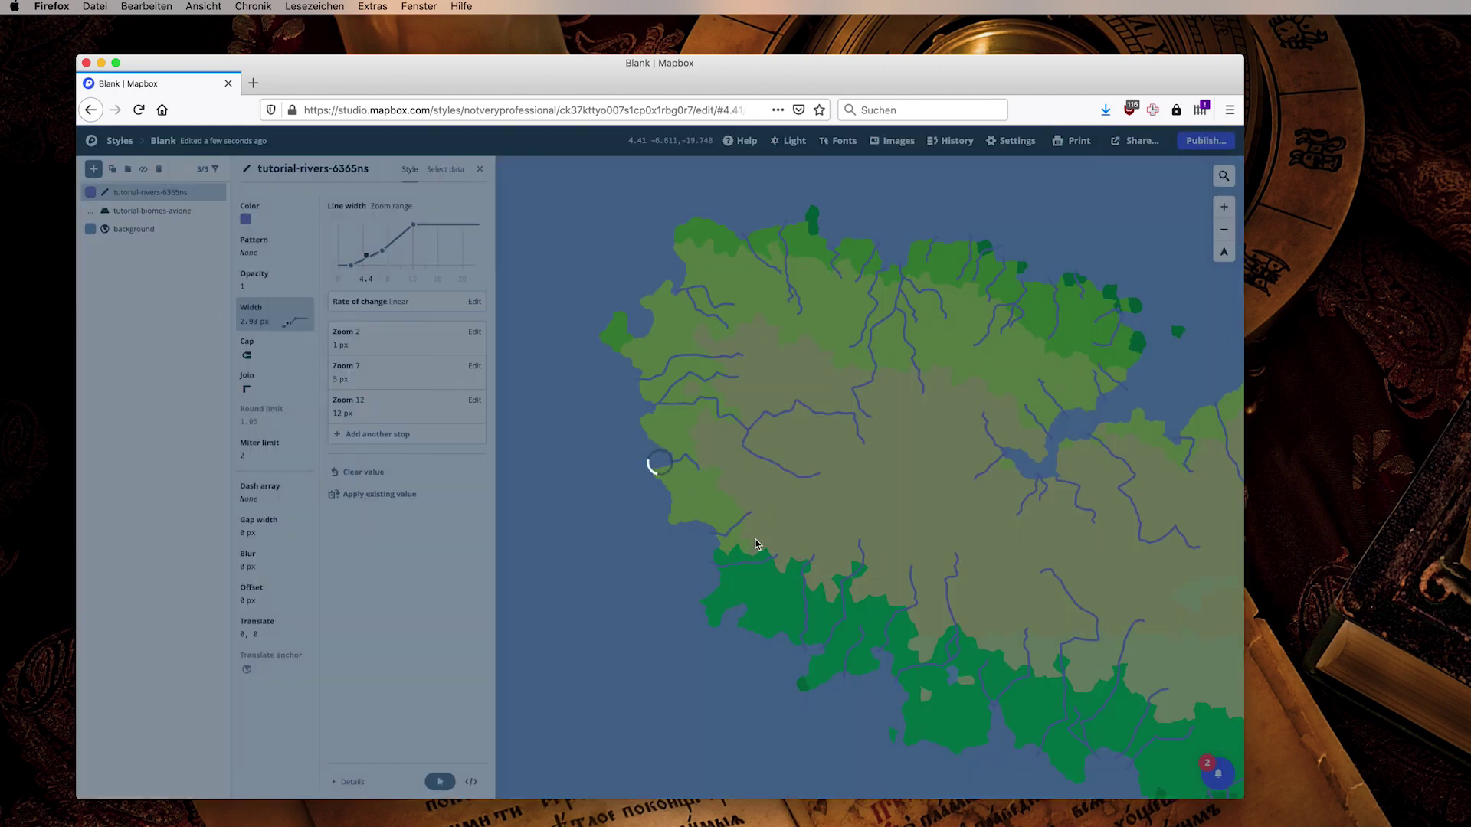
left_click(720, 455)
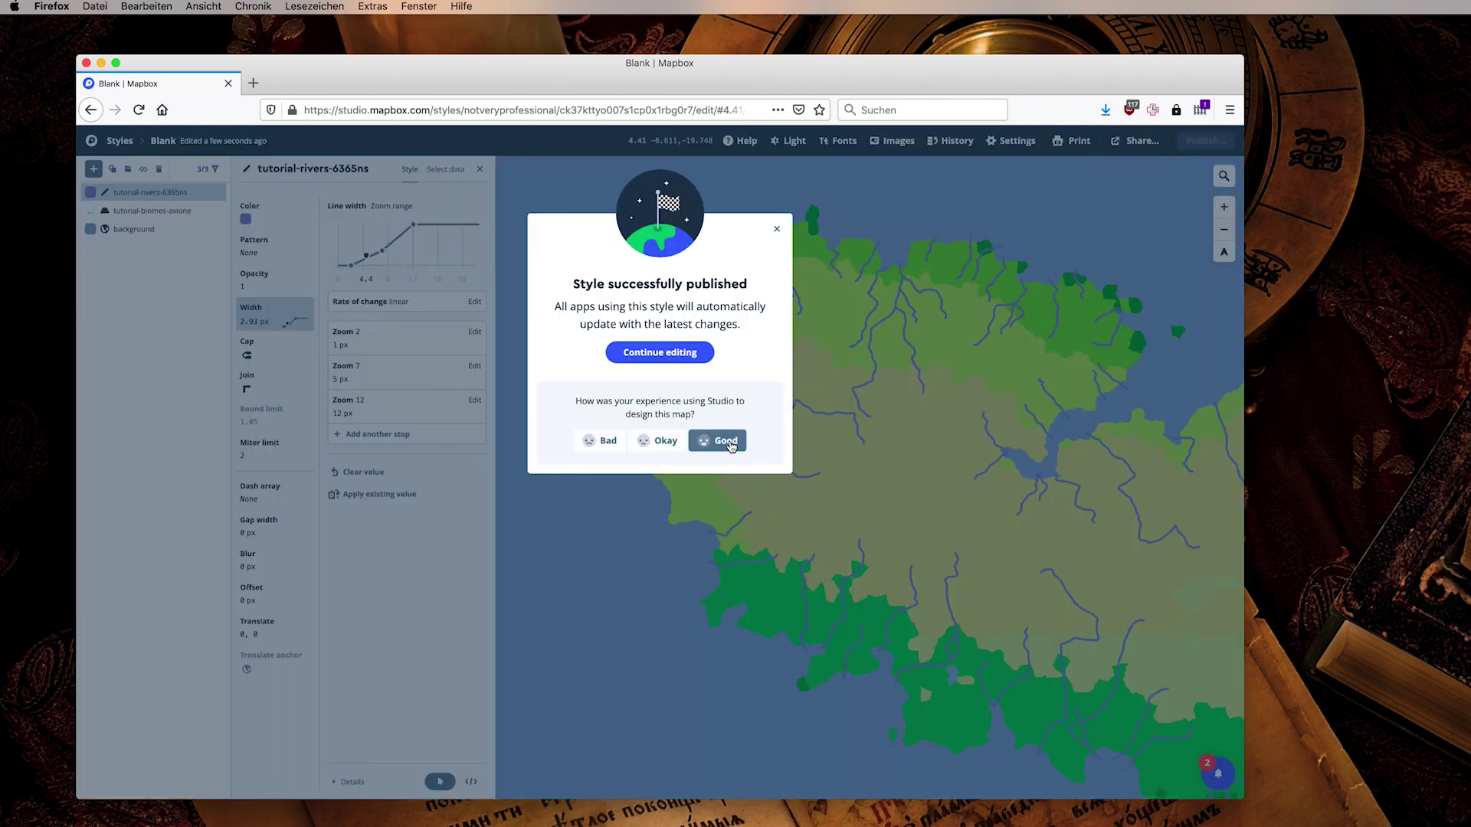
left_click(777, 228)
left_click(121, 147)
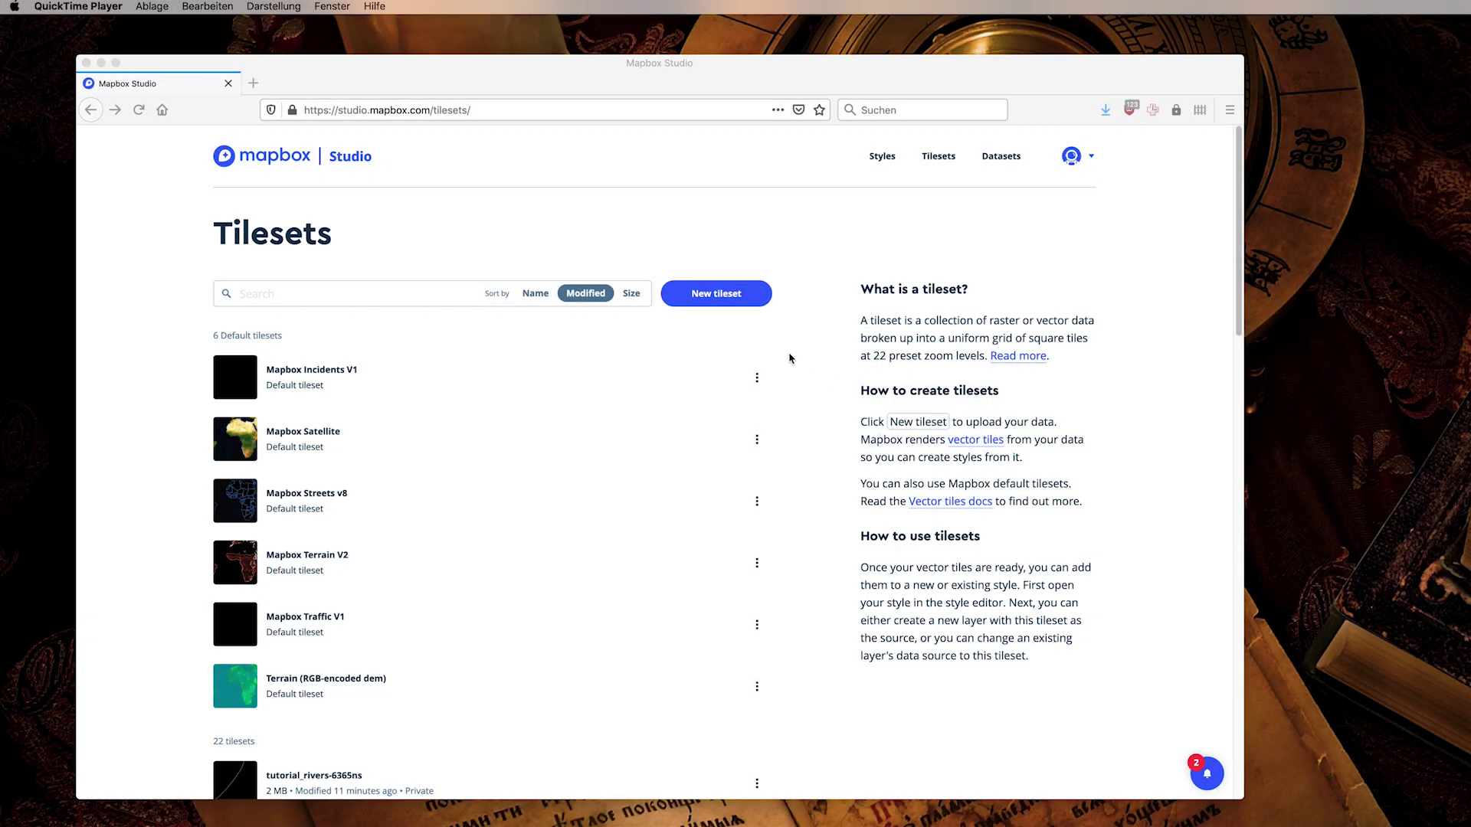
left_click(721, 296)
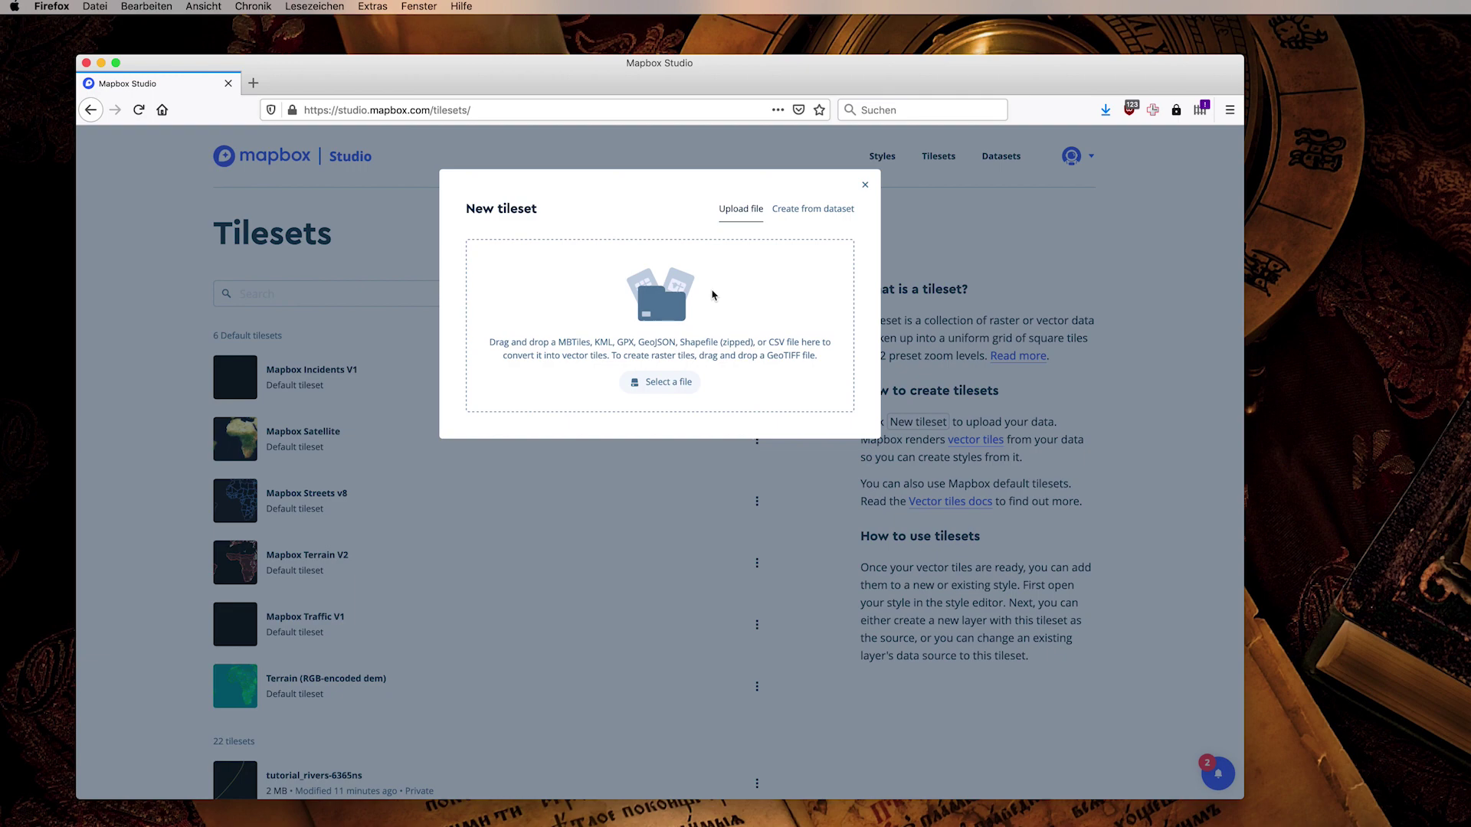
Step: Upload tutorial_states.geojson as a new tileset
left_click(666, 383)
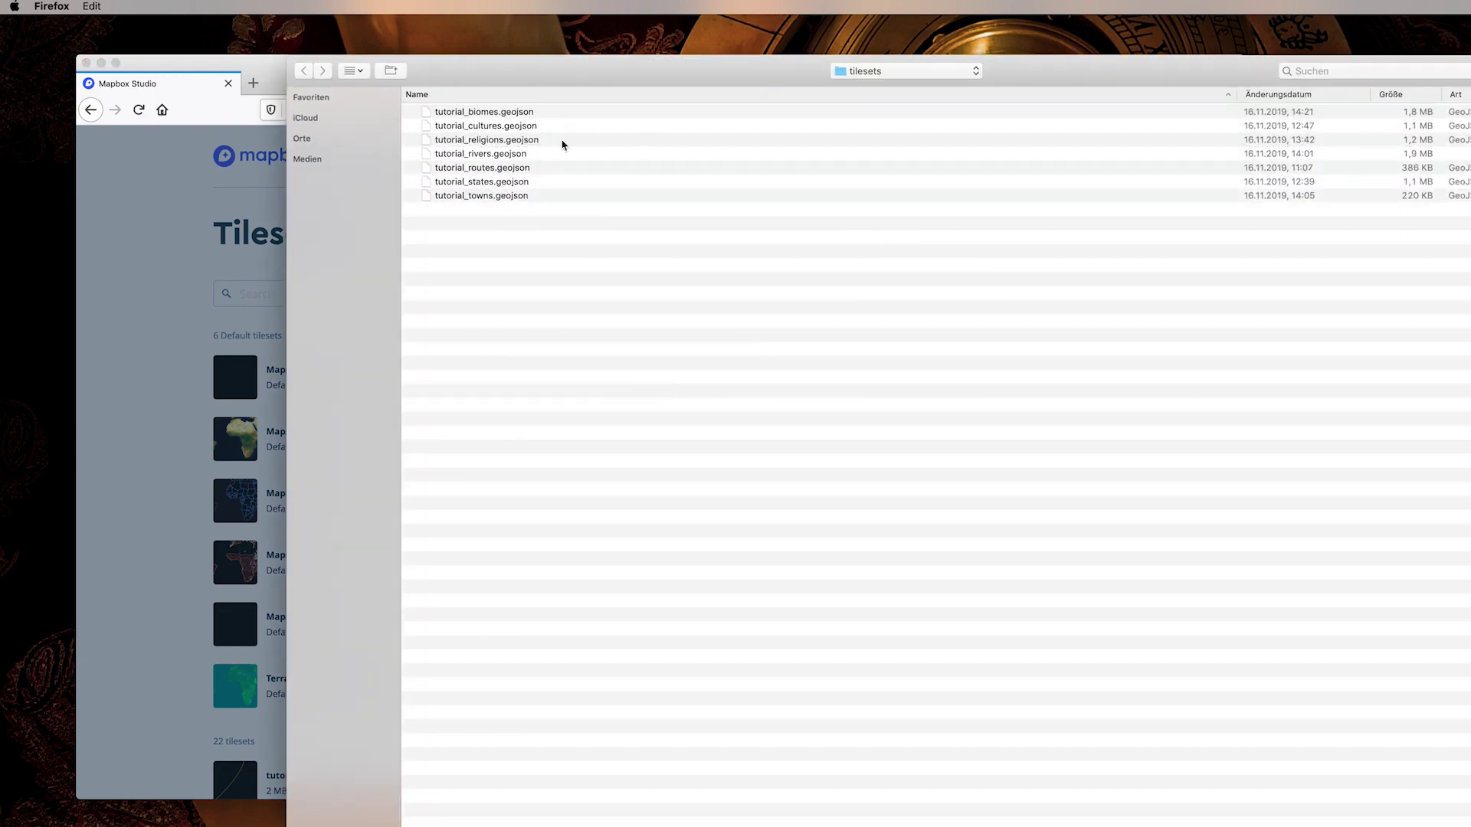
left_click(486, 185)
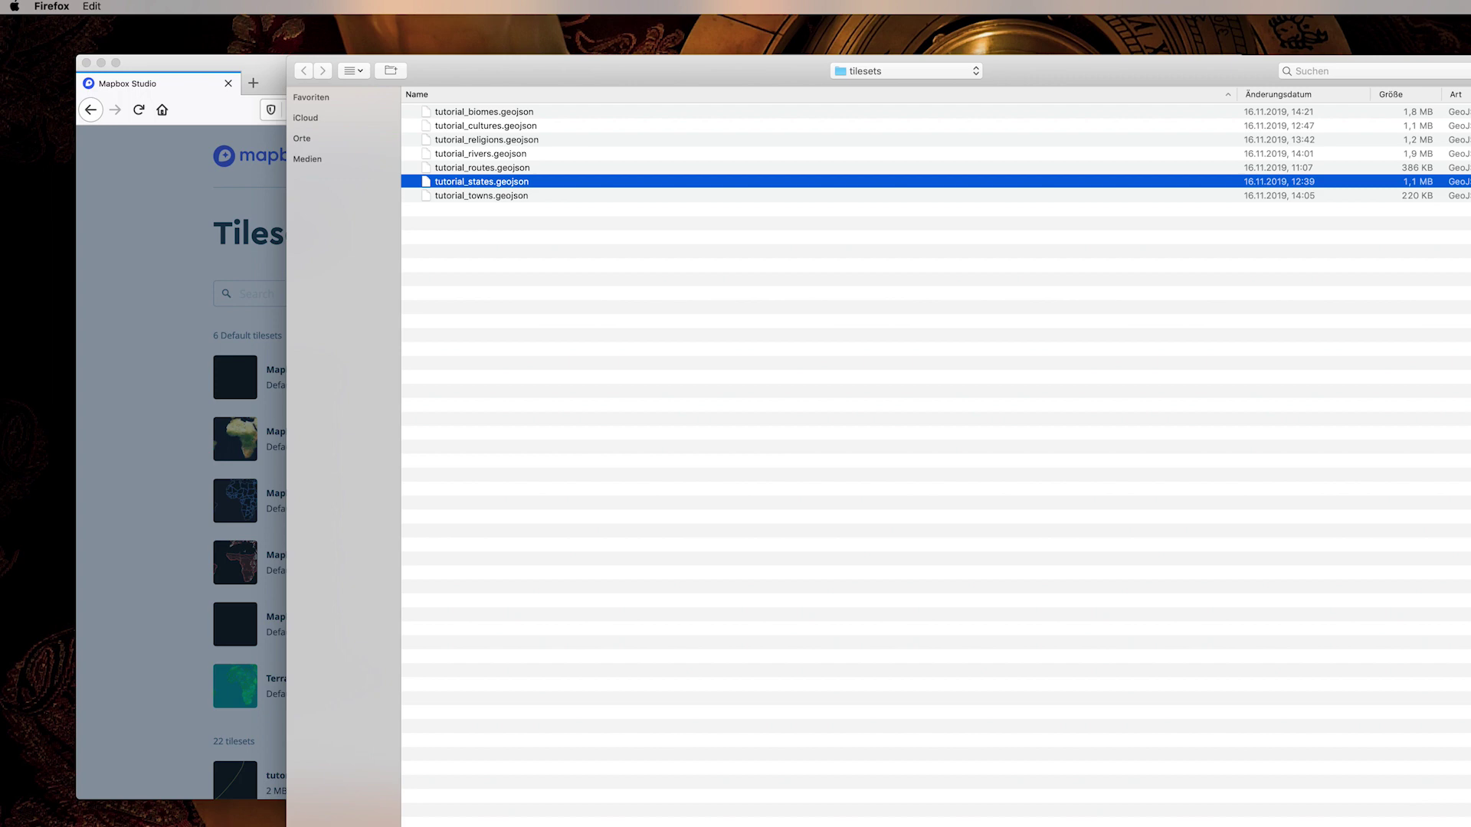
key("Return")
left_click(727, 337)
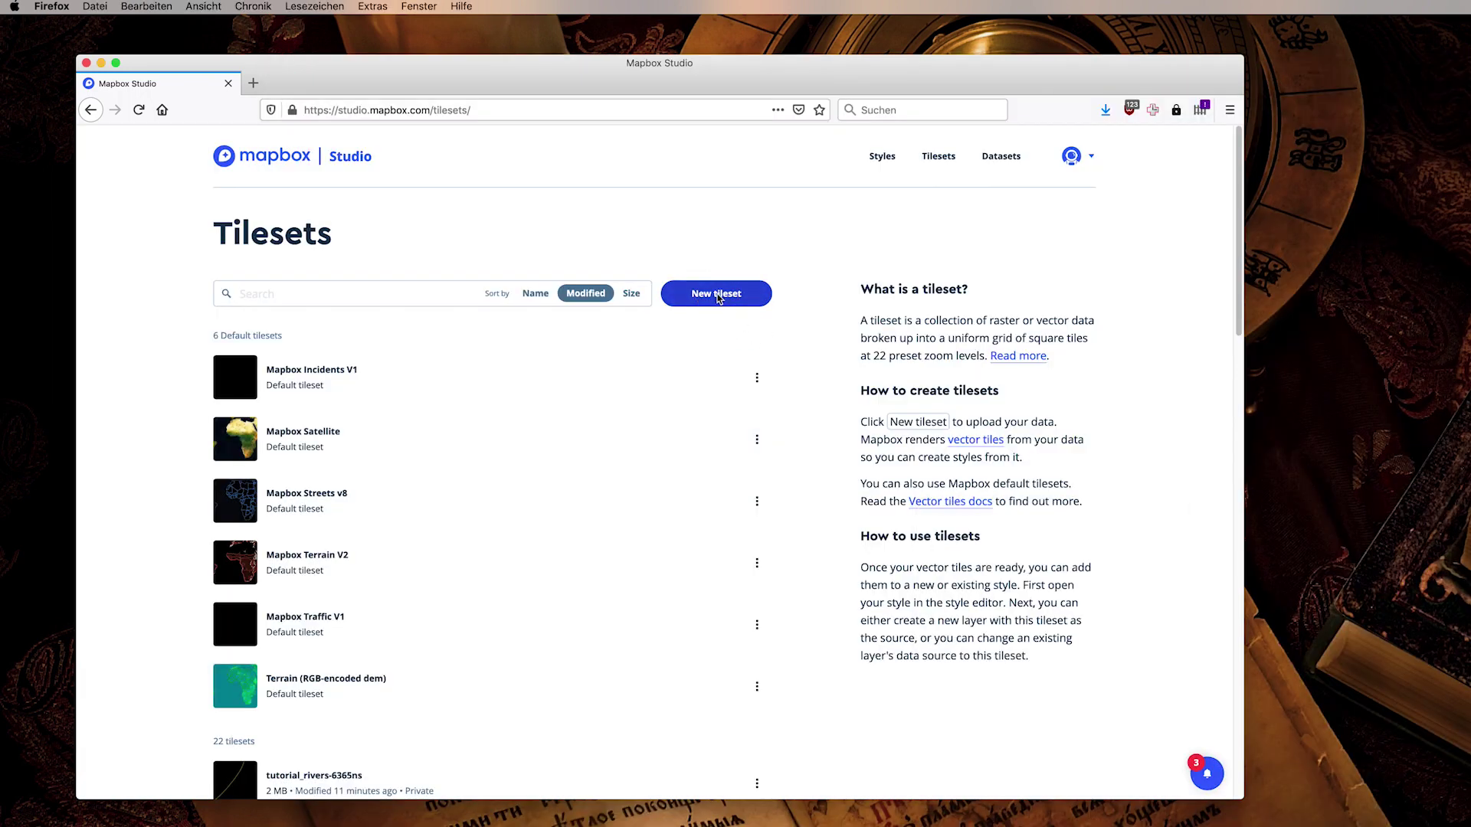
Step: Upload tutorial_towns.geojson as another tileset and return to the Styles list
left_click(719, 297)
left_click(661, 379)
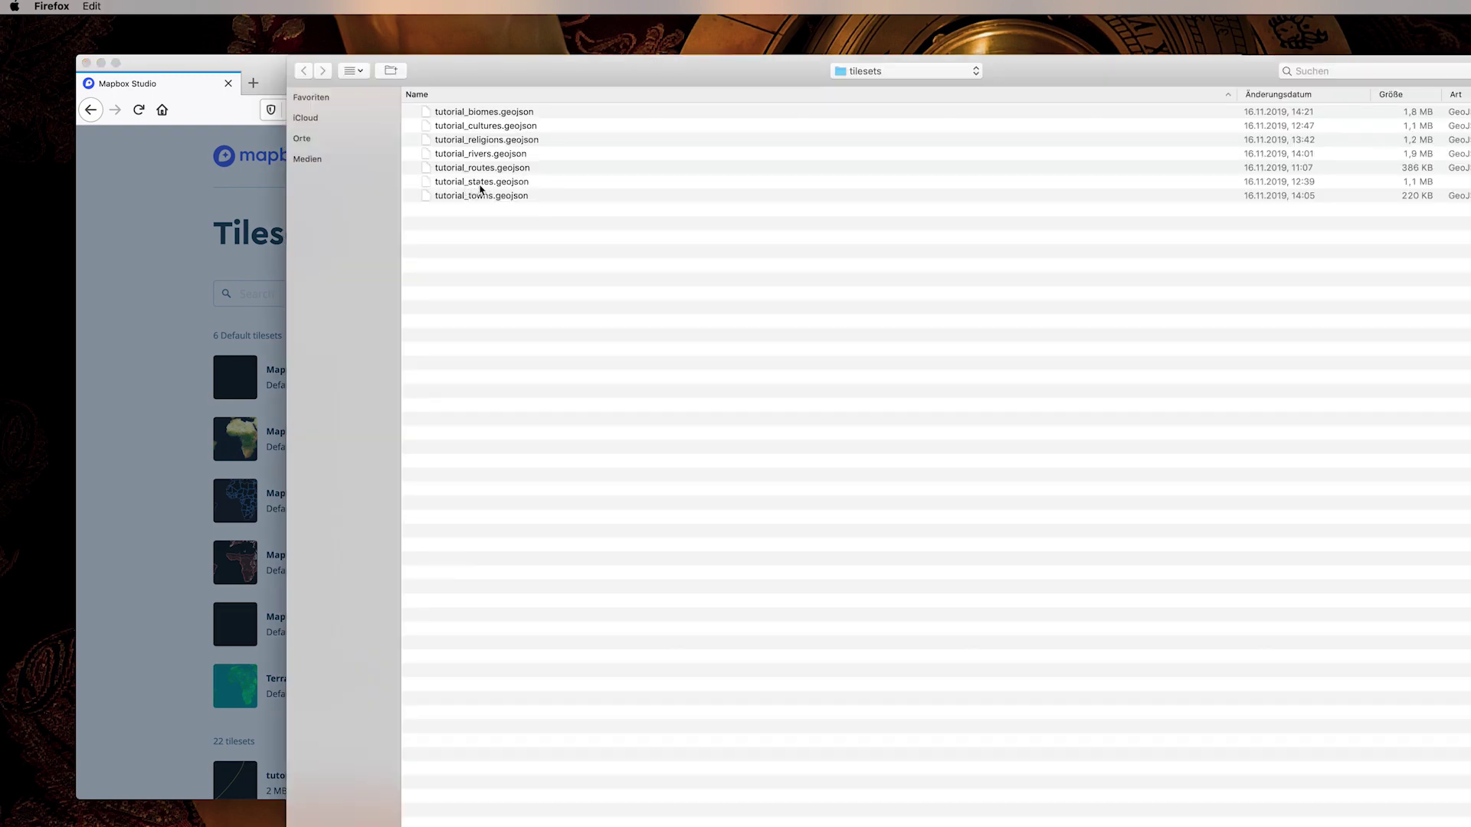
left_click(519, 199)
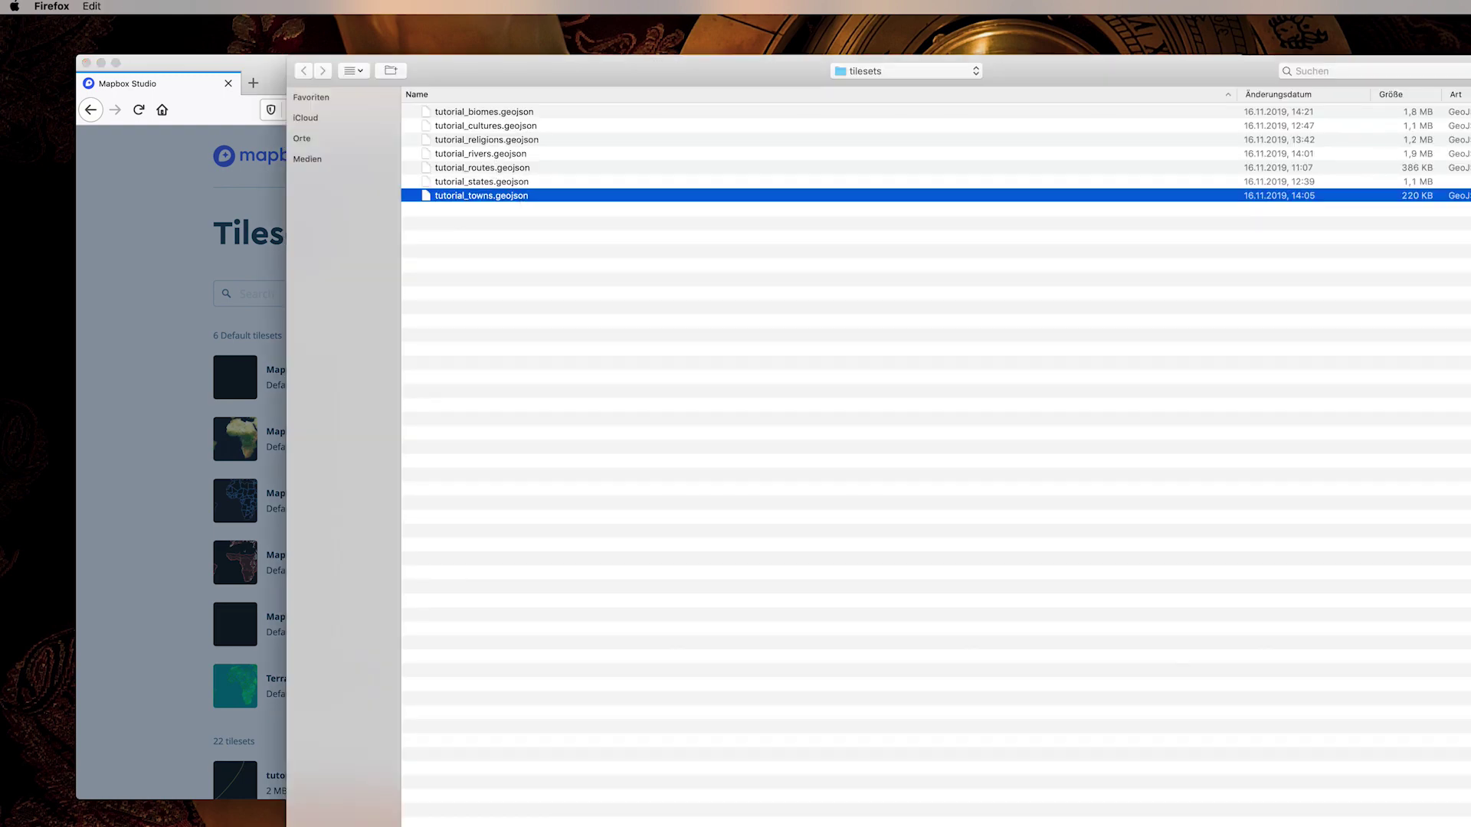
key("Return")
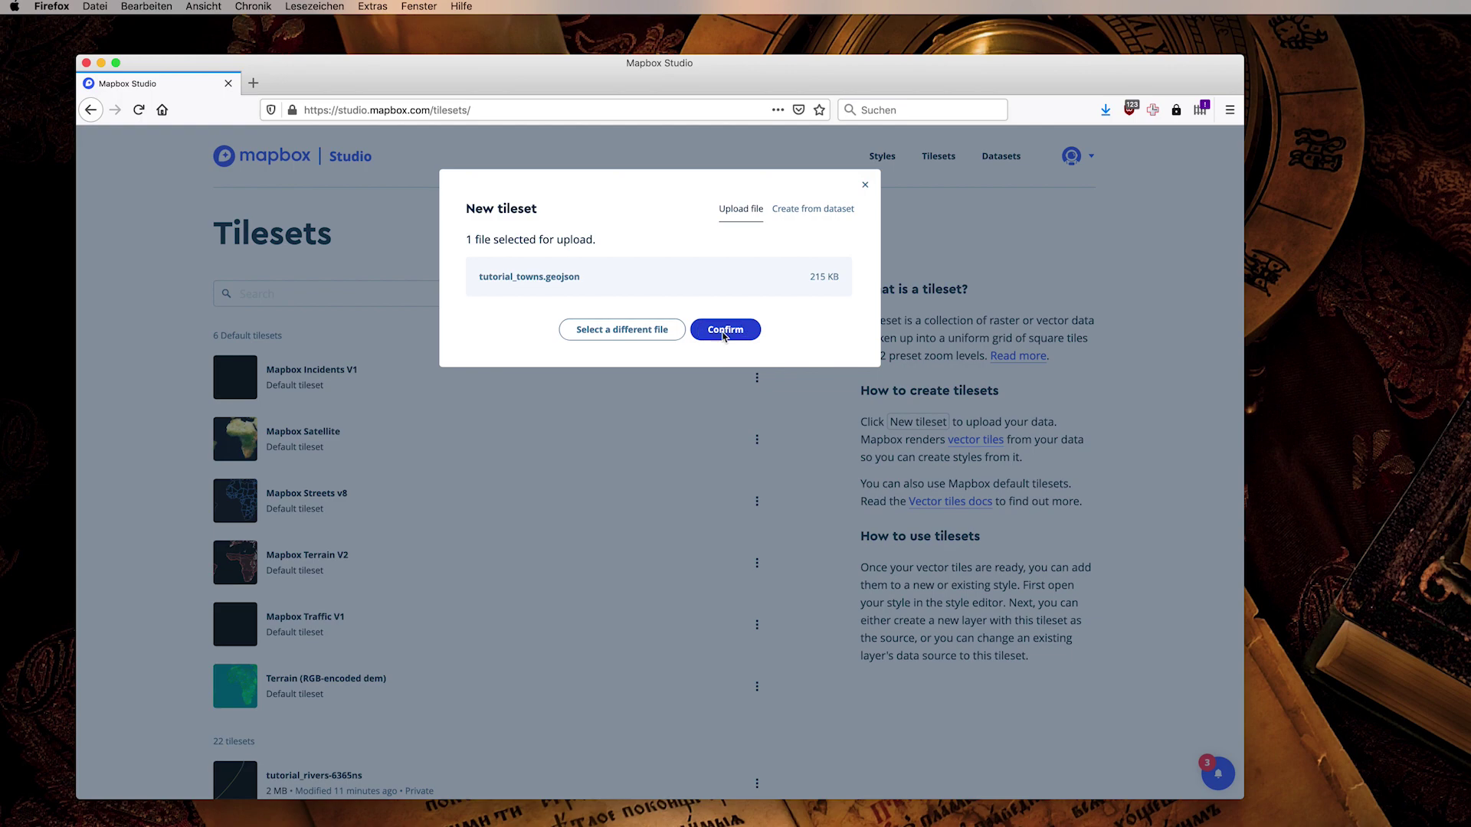
left_click(722, 331)
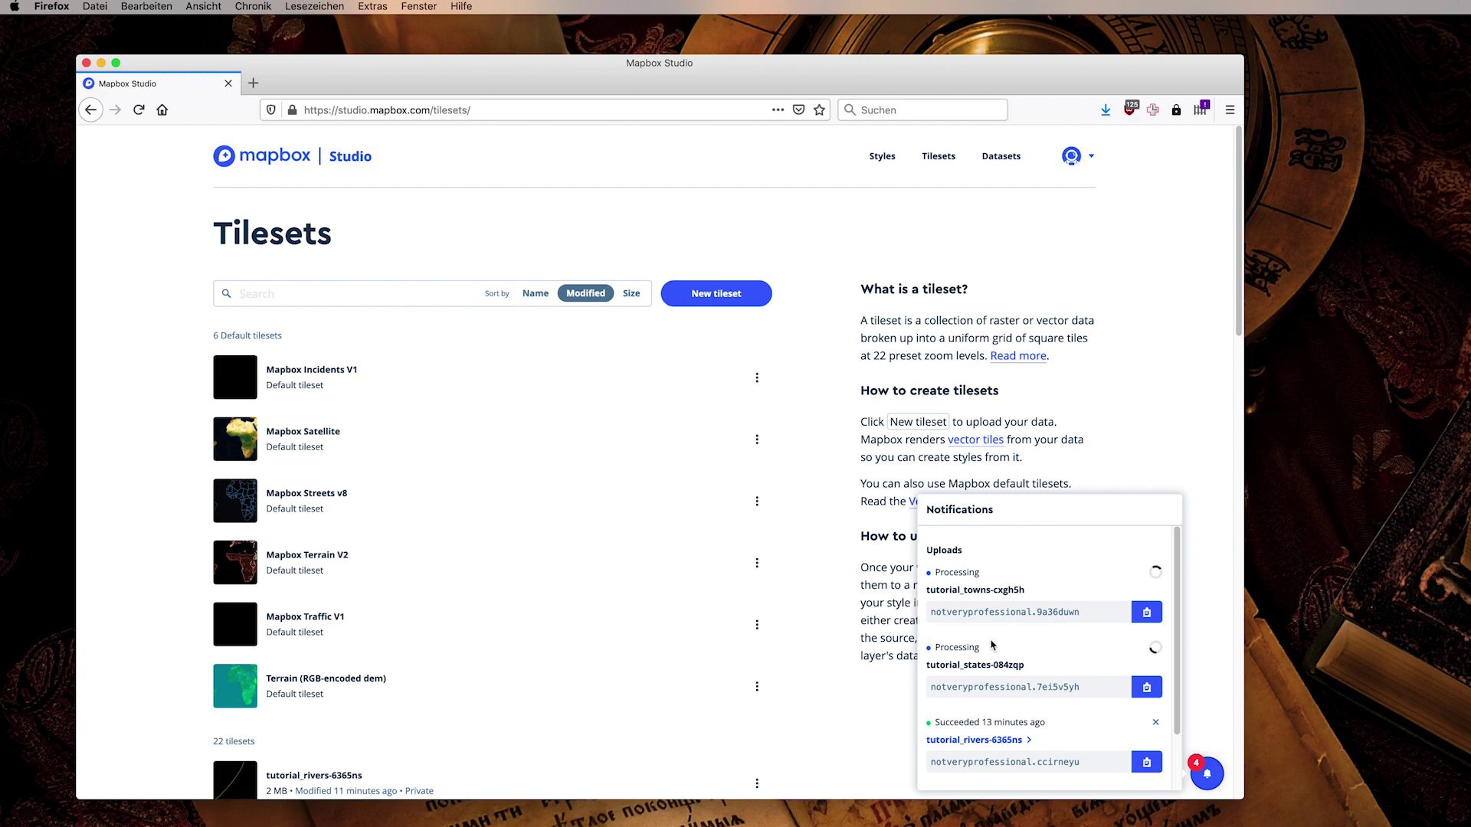
left_click(883, 157)
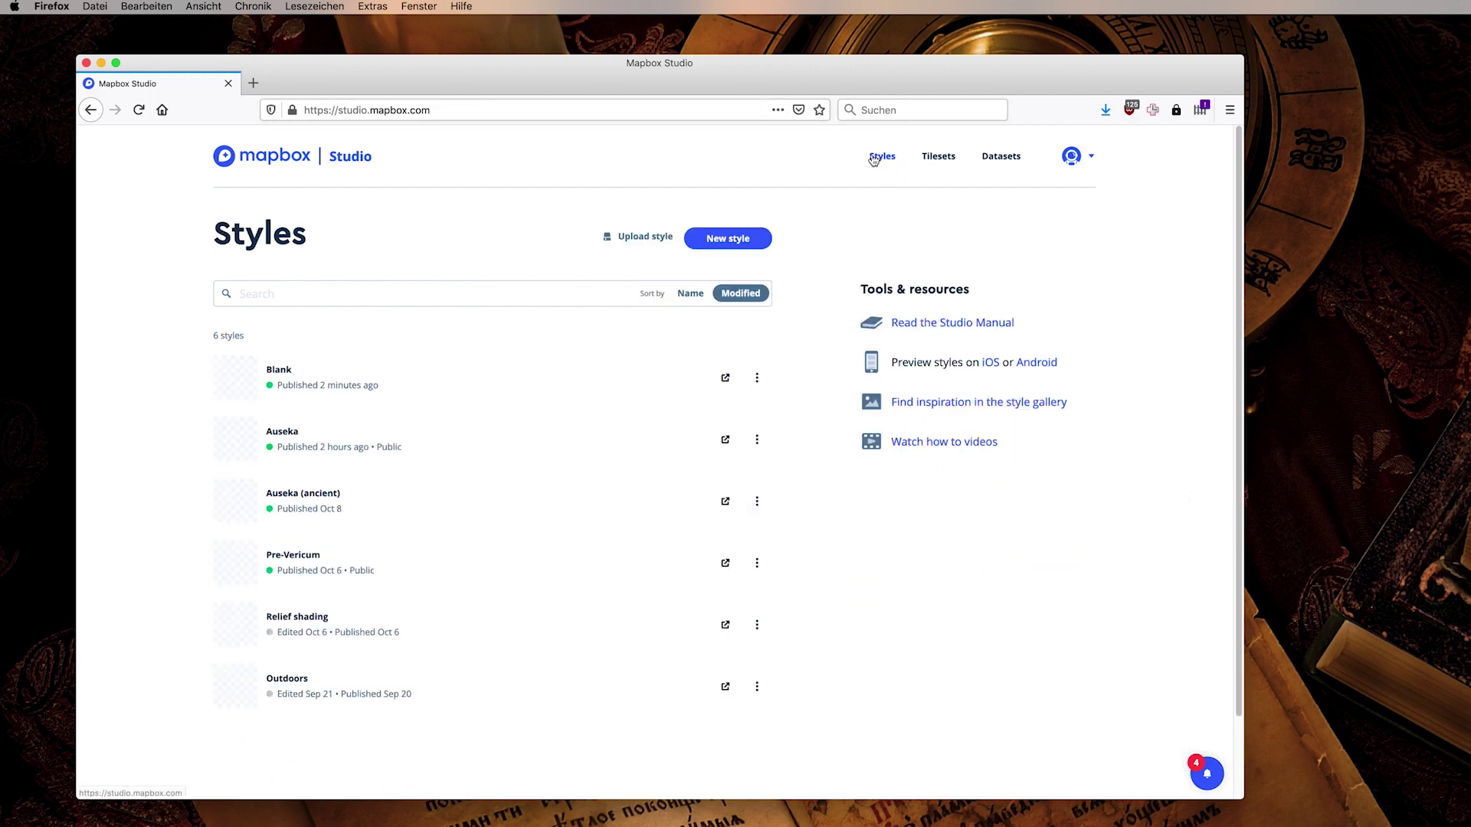
Step: Open the Blank style and add a layer from the tutorial_states-084zqp source
left_click(1207, 774)
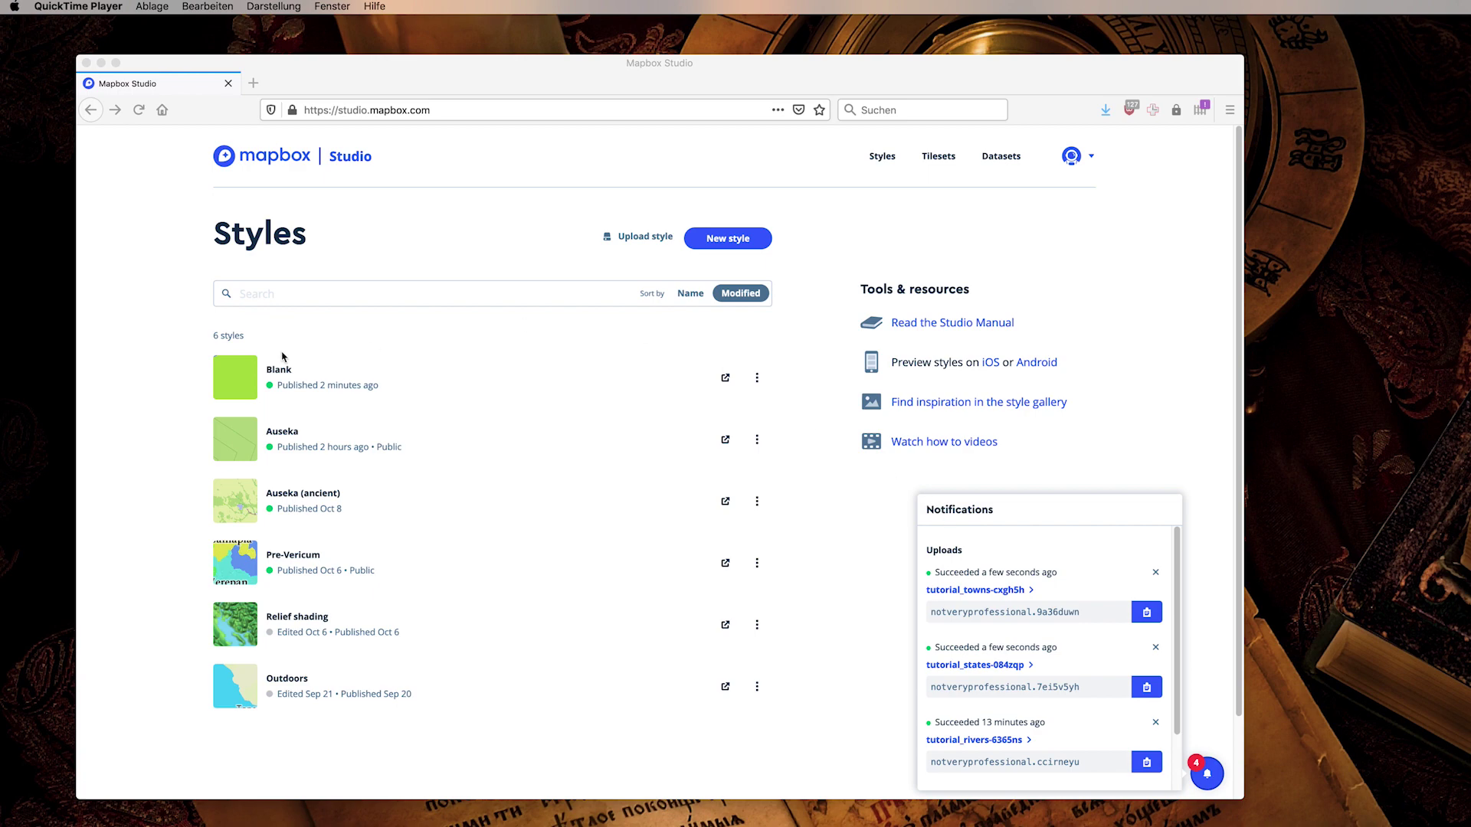
left_click(280, 369)
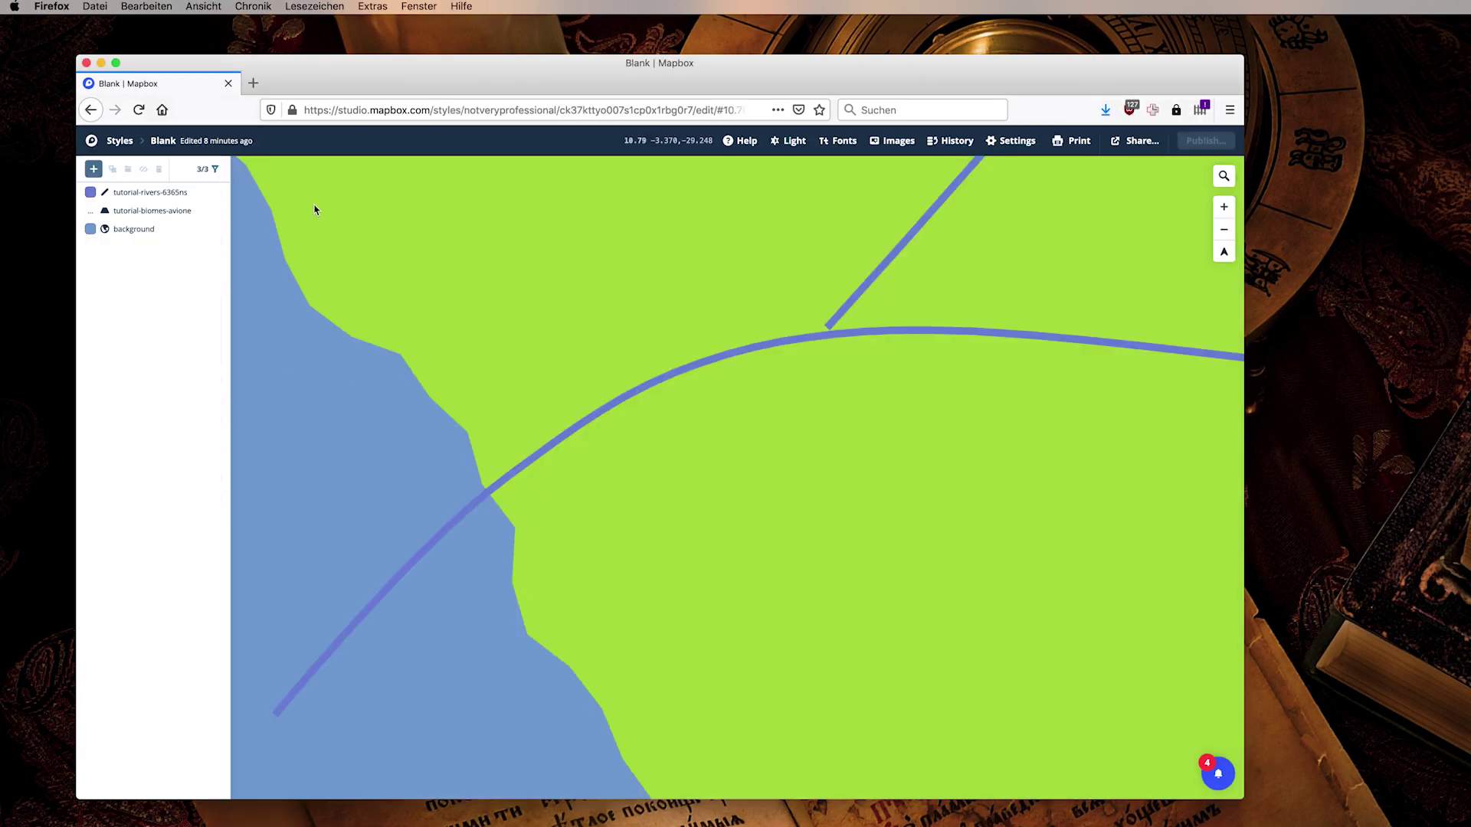
left_click(93, 168)
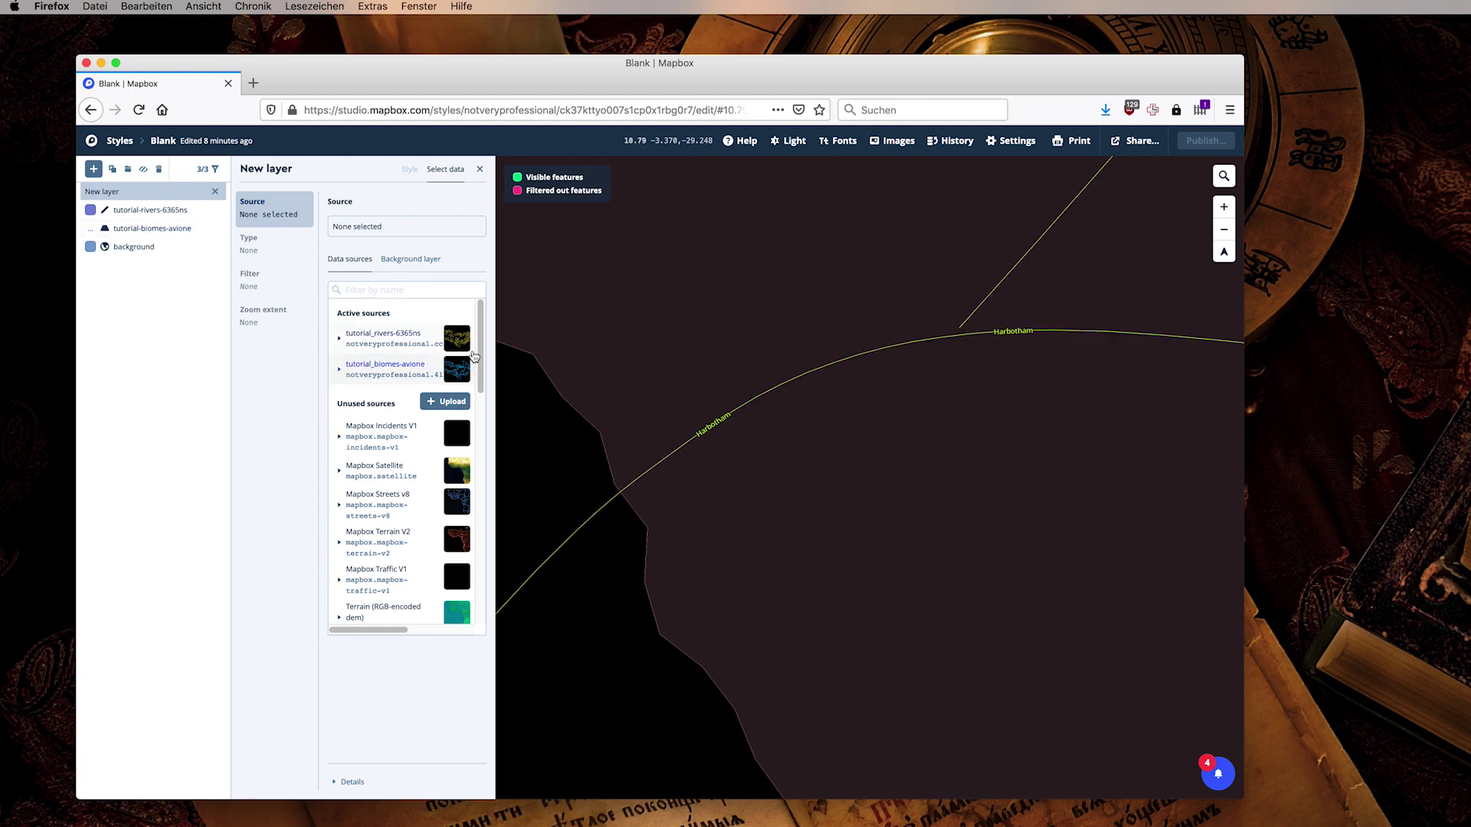
left_click_drag(481, 355, 475, 431)
left_click(367, 435)
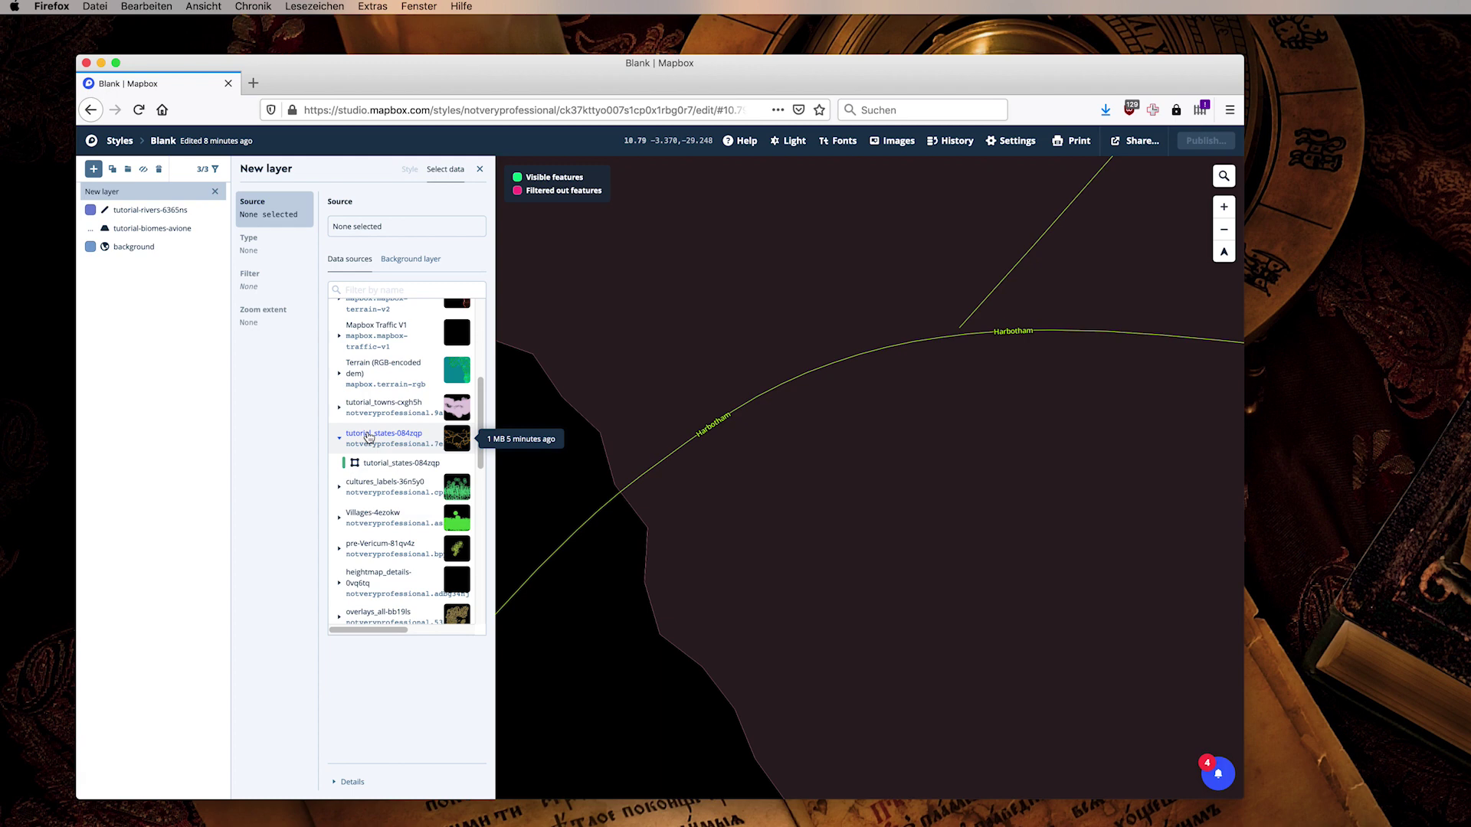
left_click(373, 468)
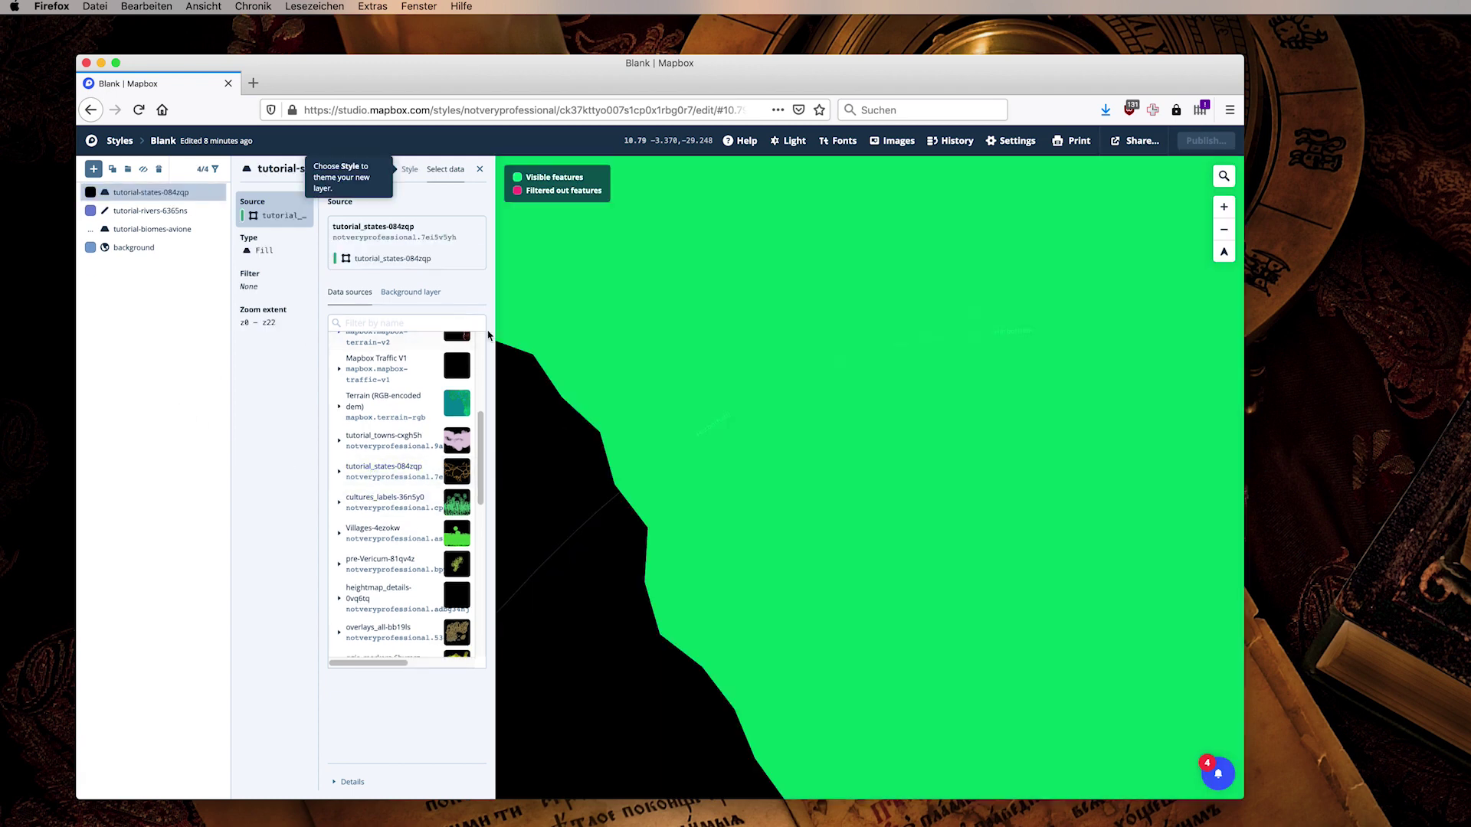
Step: Add a second layer from the tutorial_towns-cxgh5h source, then select the tutorial-states layer
left_click(93, 169)
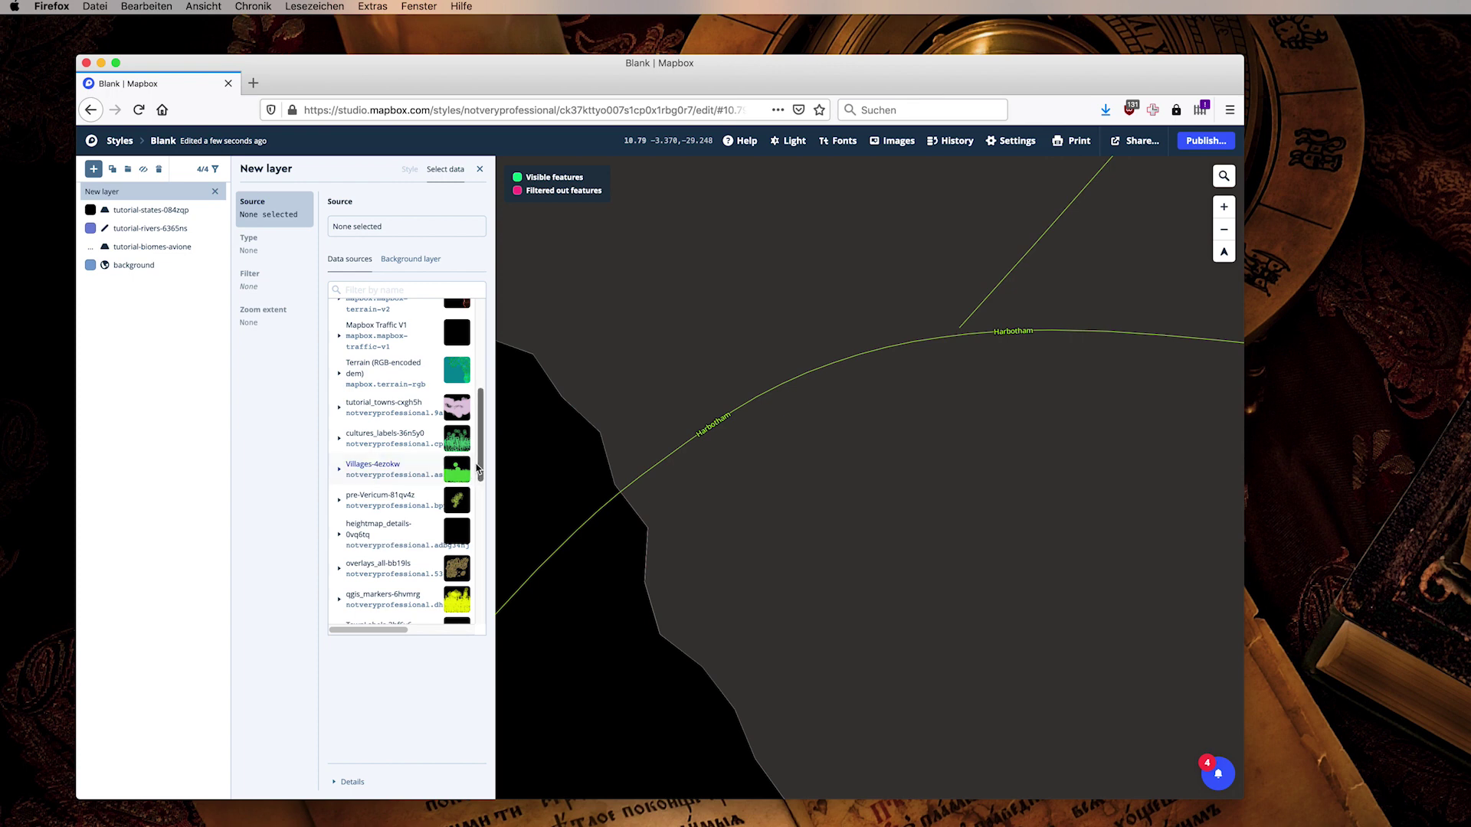
left_click(385, 407)
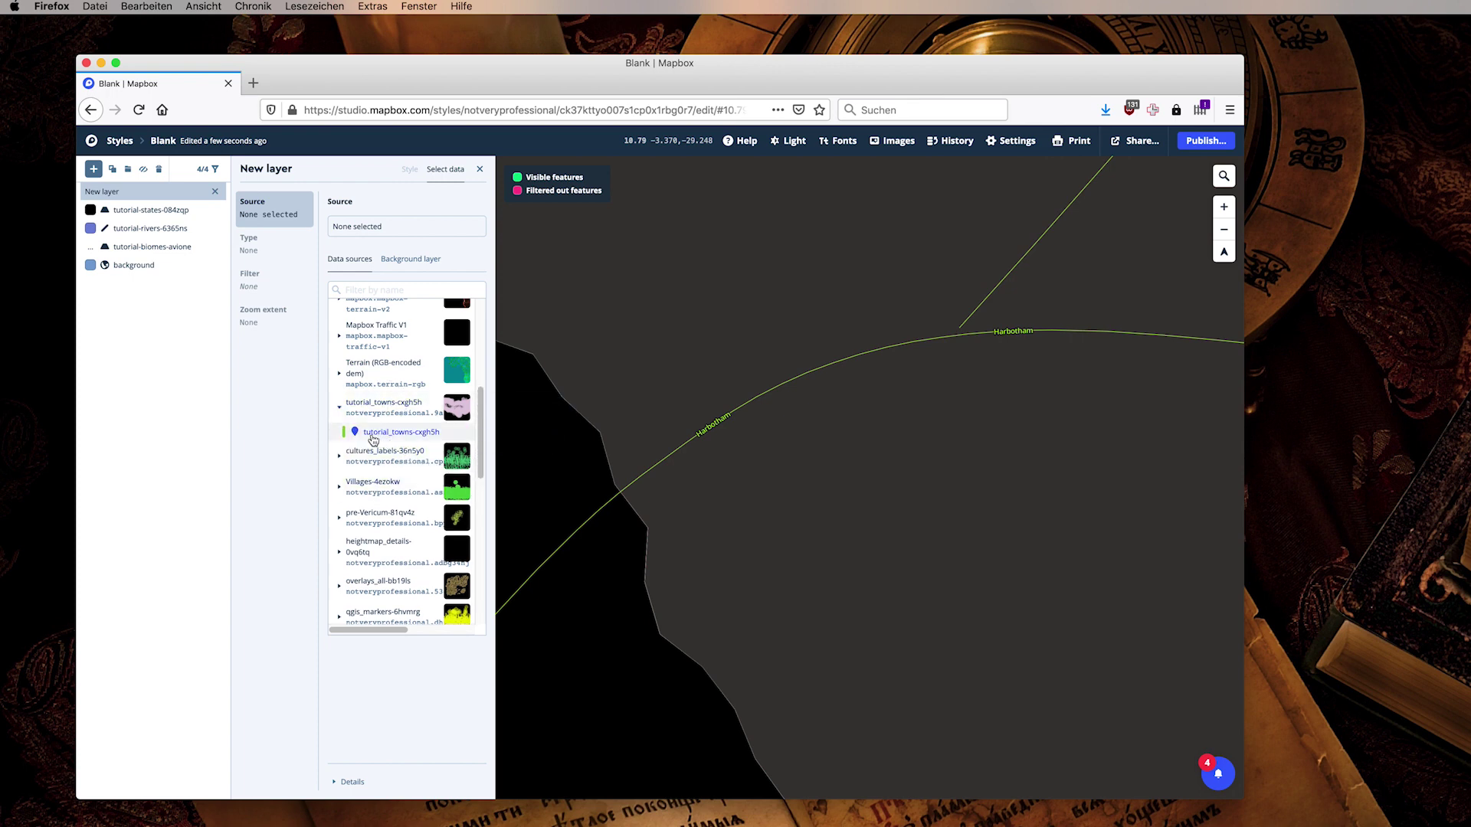
left_click(357, 433)
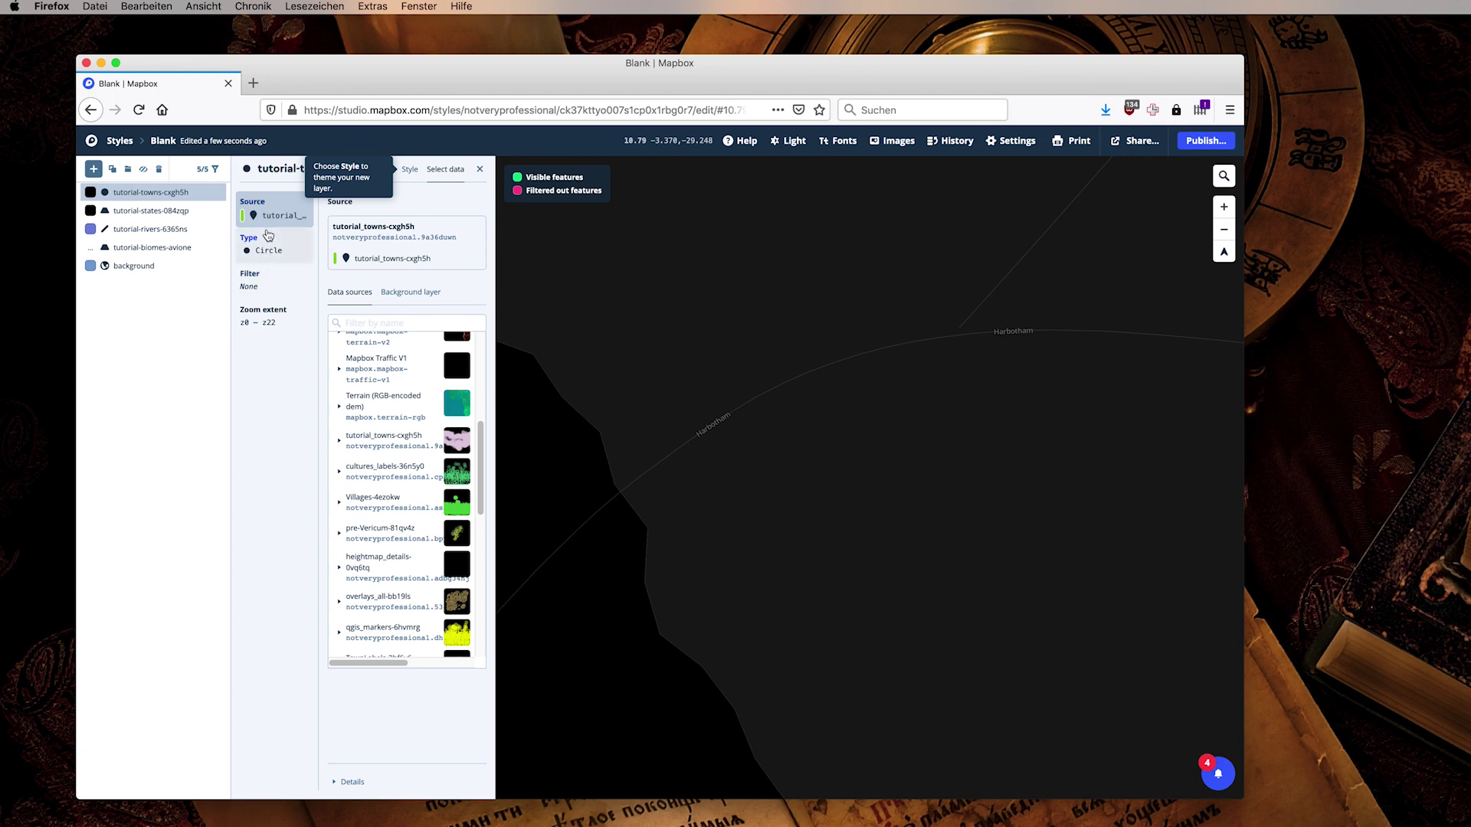
left_click(270, 253)
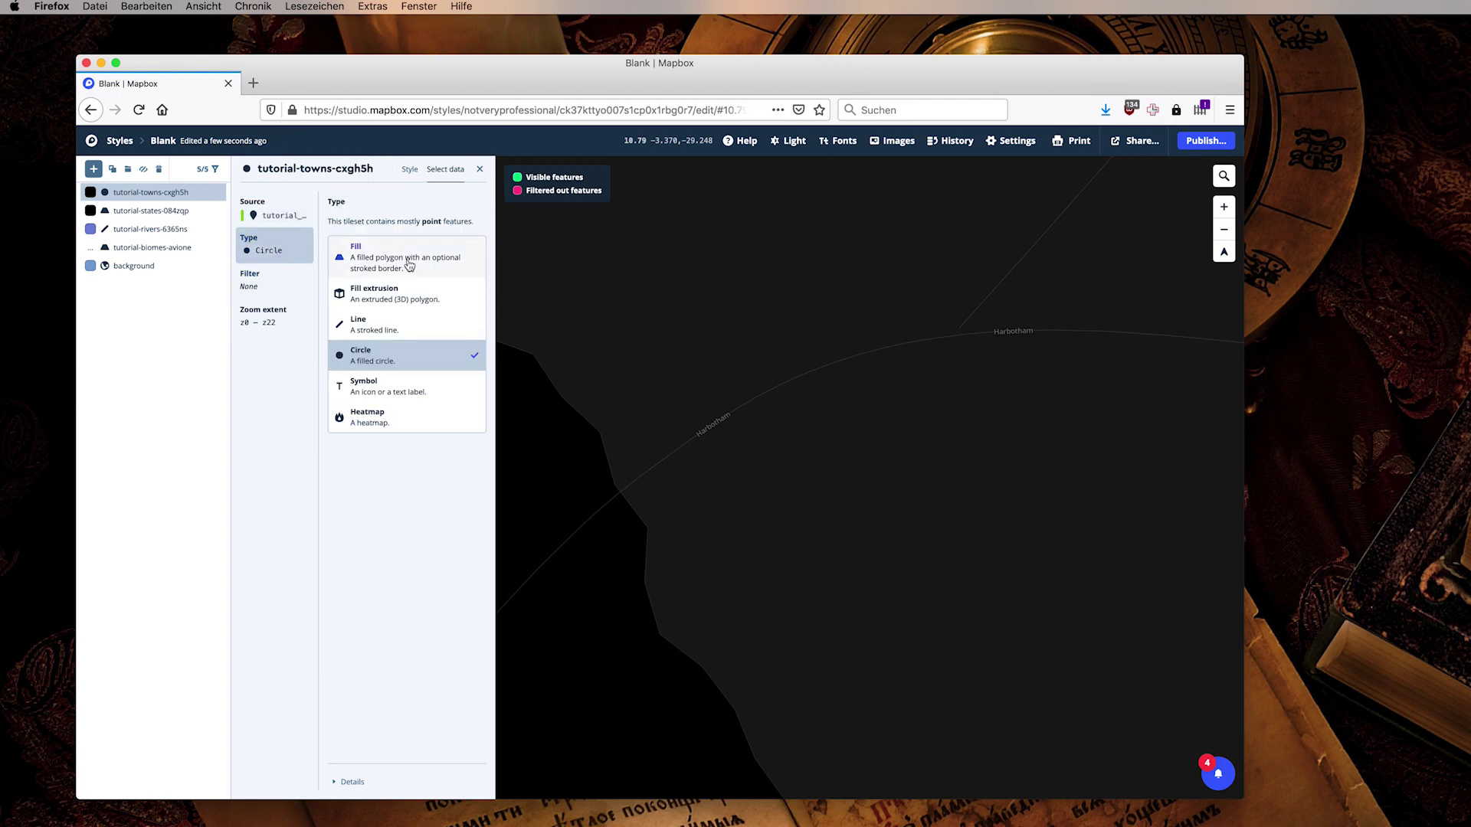
left_click(159, 218)
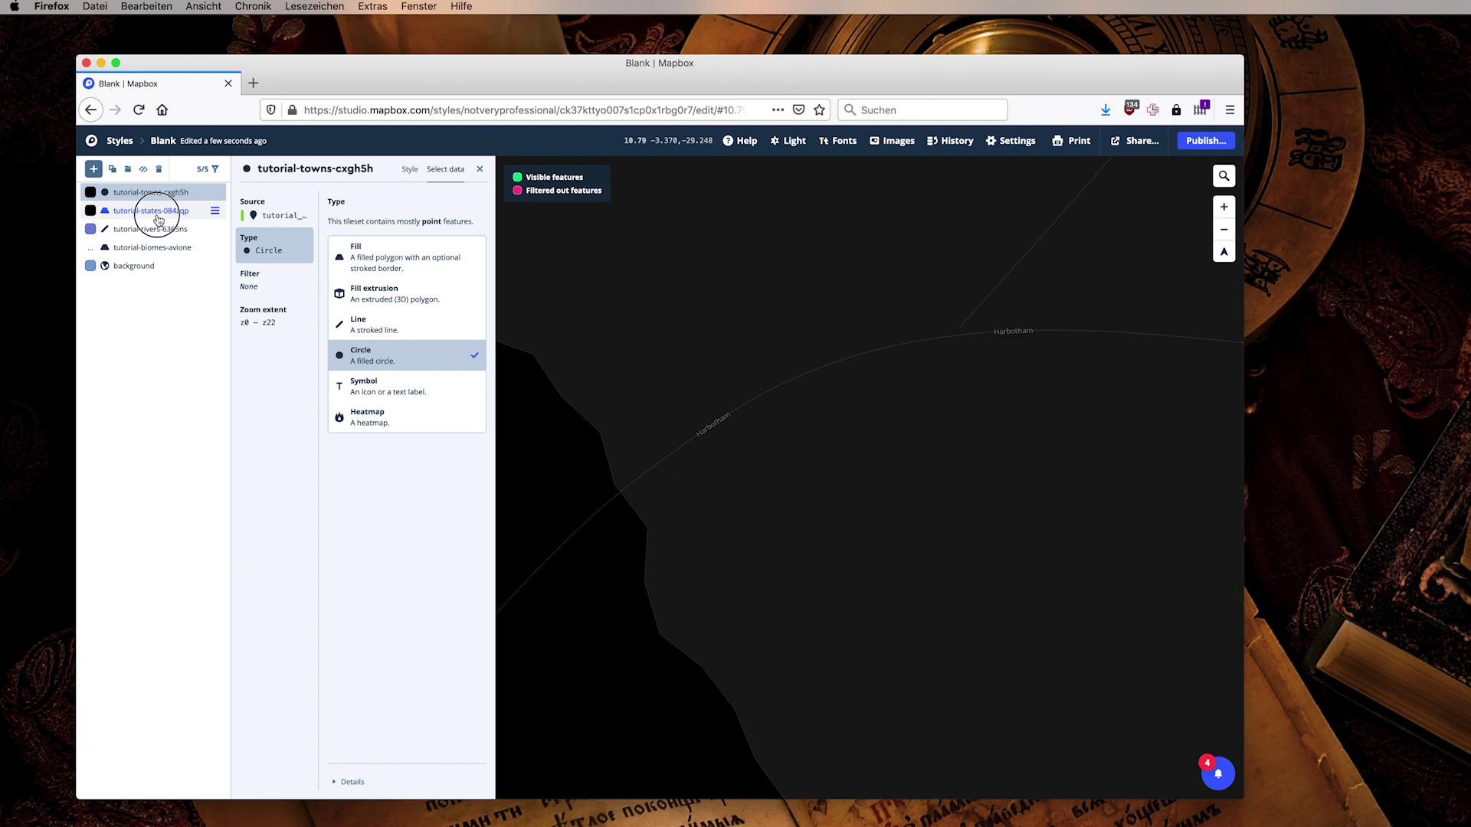
Step: Set the tutorial-states fill colour to a formula using each state's Color data field
left_click(410, 170)
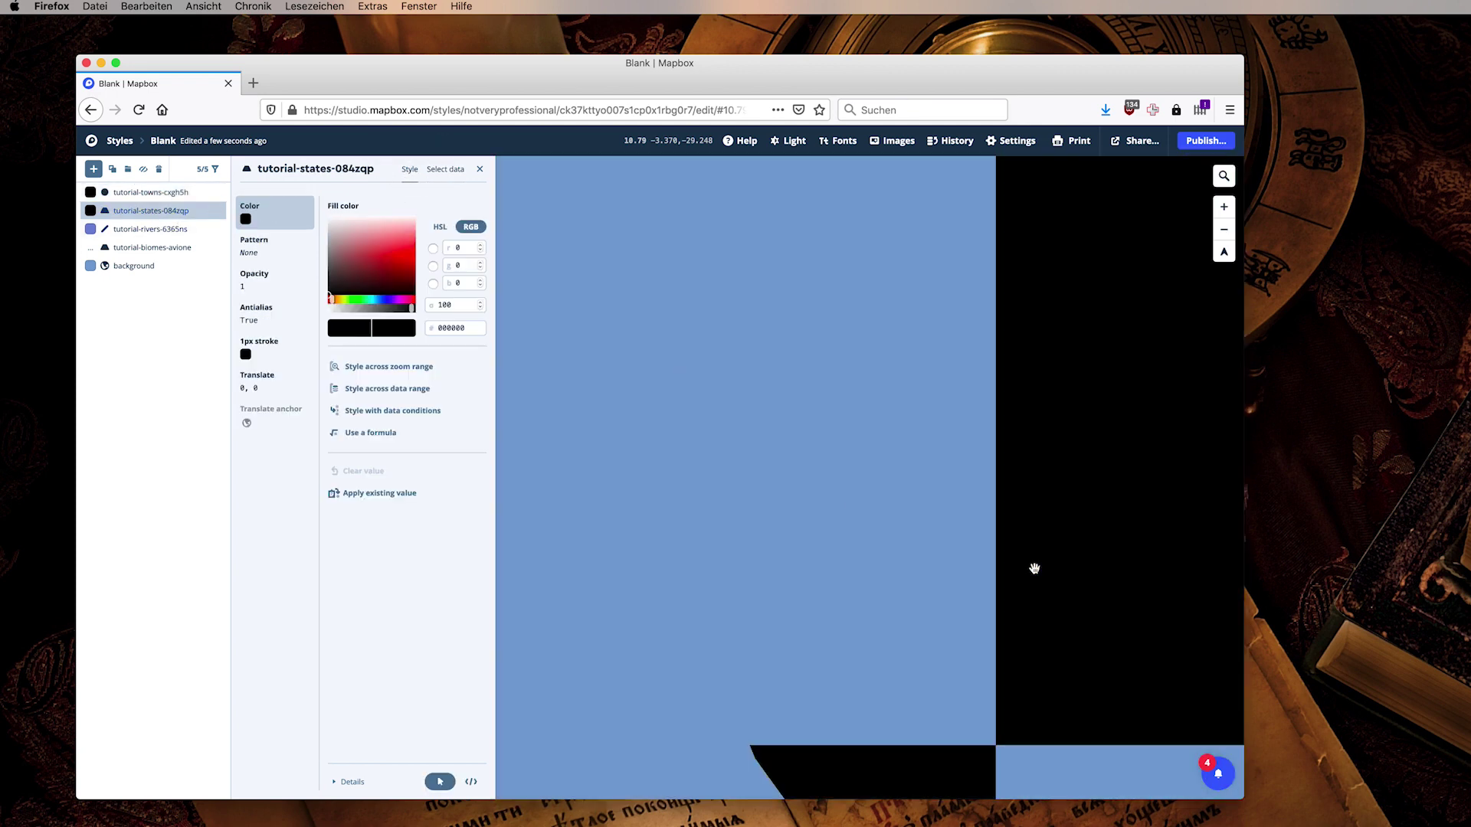
scroll(910, 509, "down", 5)
scroll(910, 508, "down", 5)
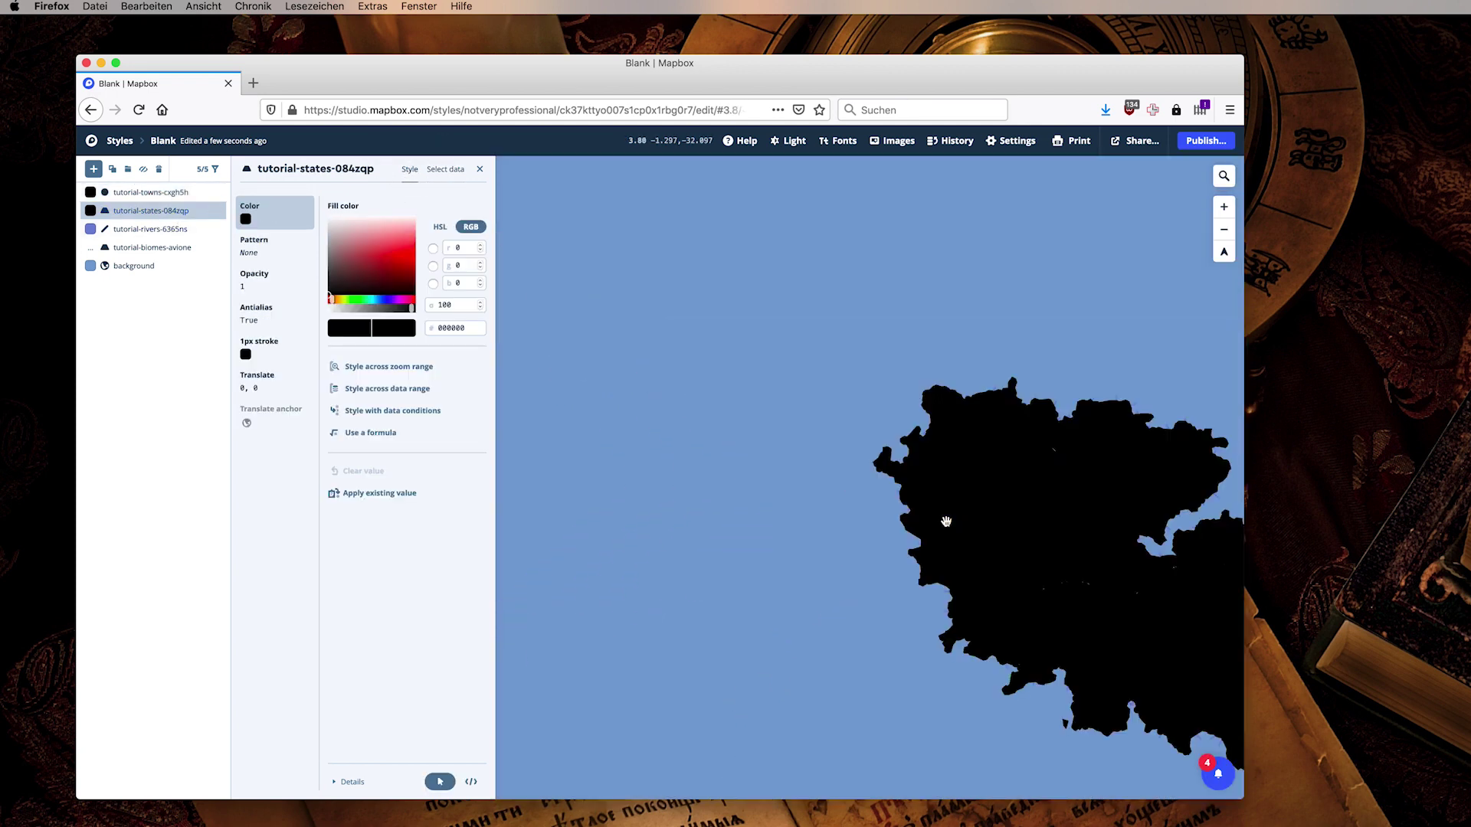
left_click_drag(1024, 526, 916, 485)
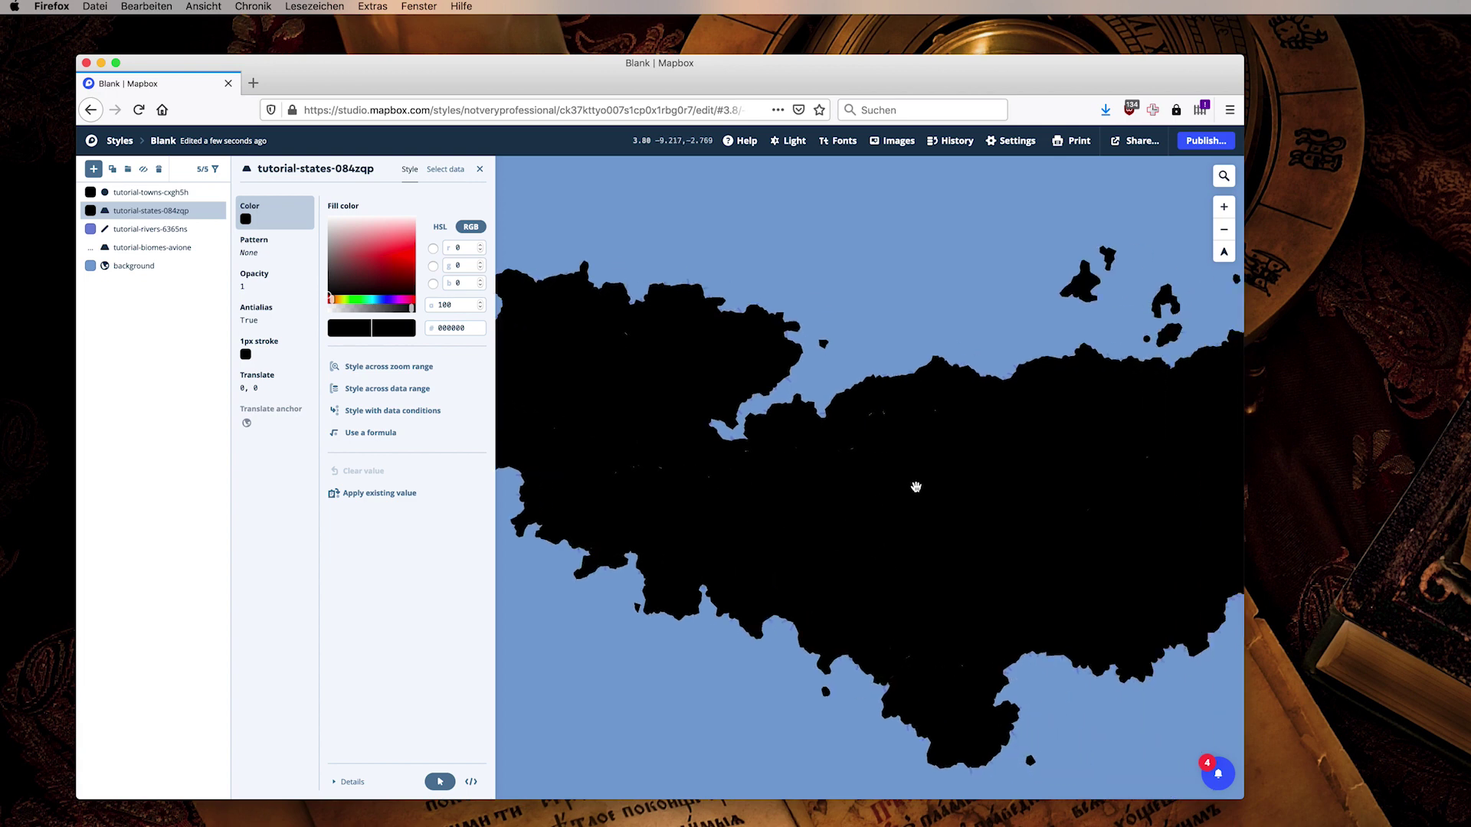
scroll(916, 486, "down", 2)
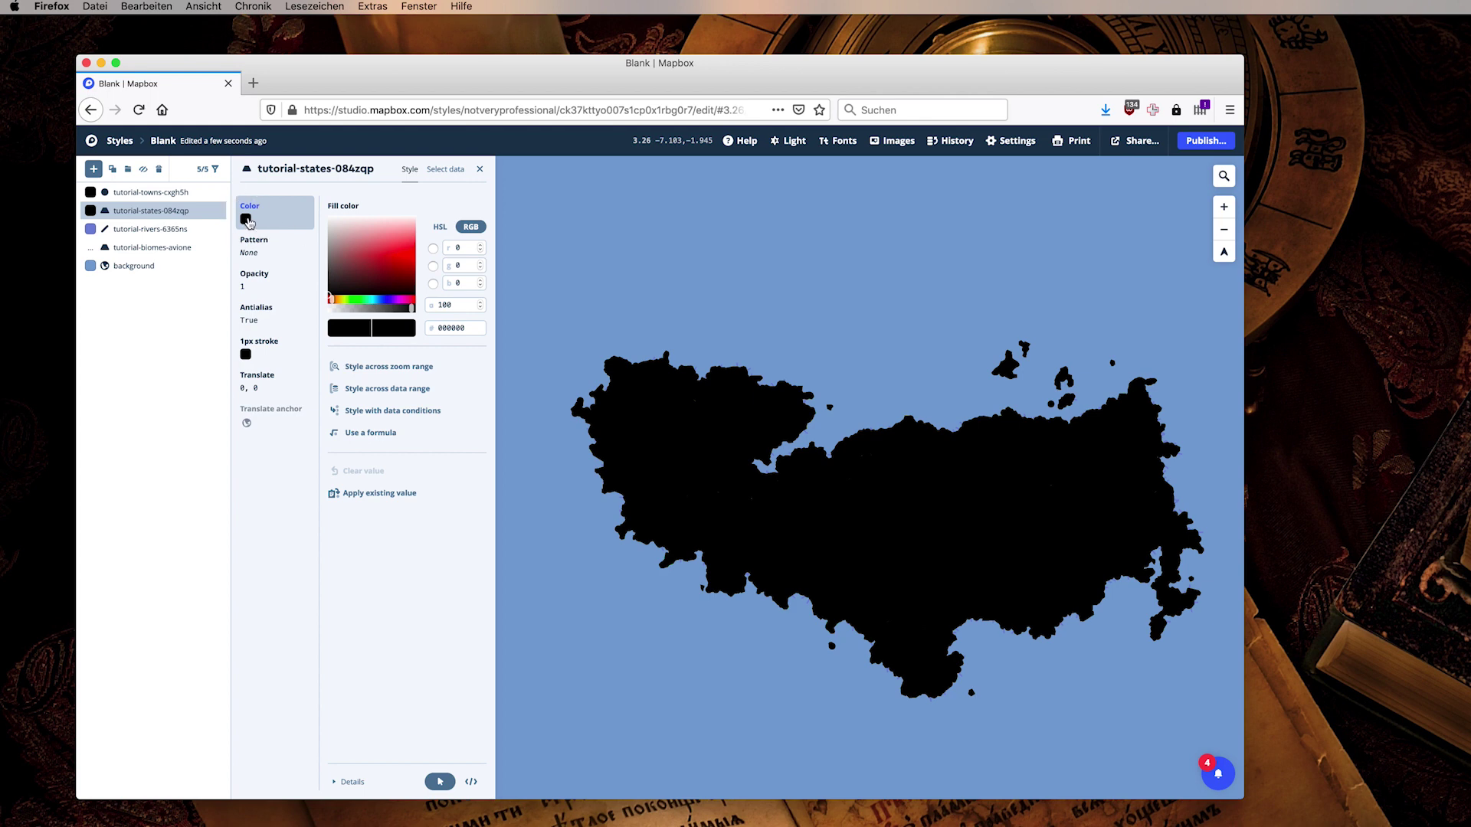
left_click(380, 436)
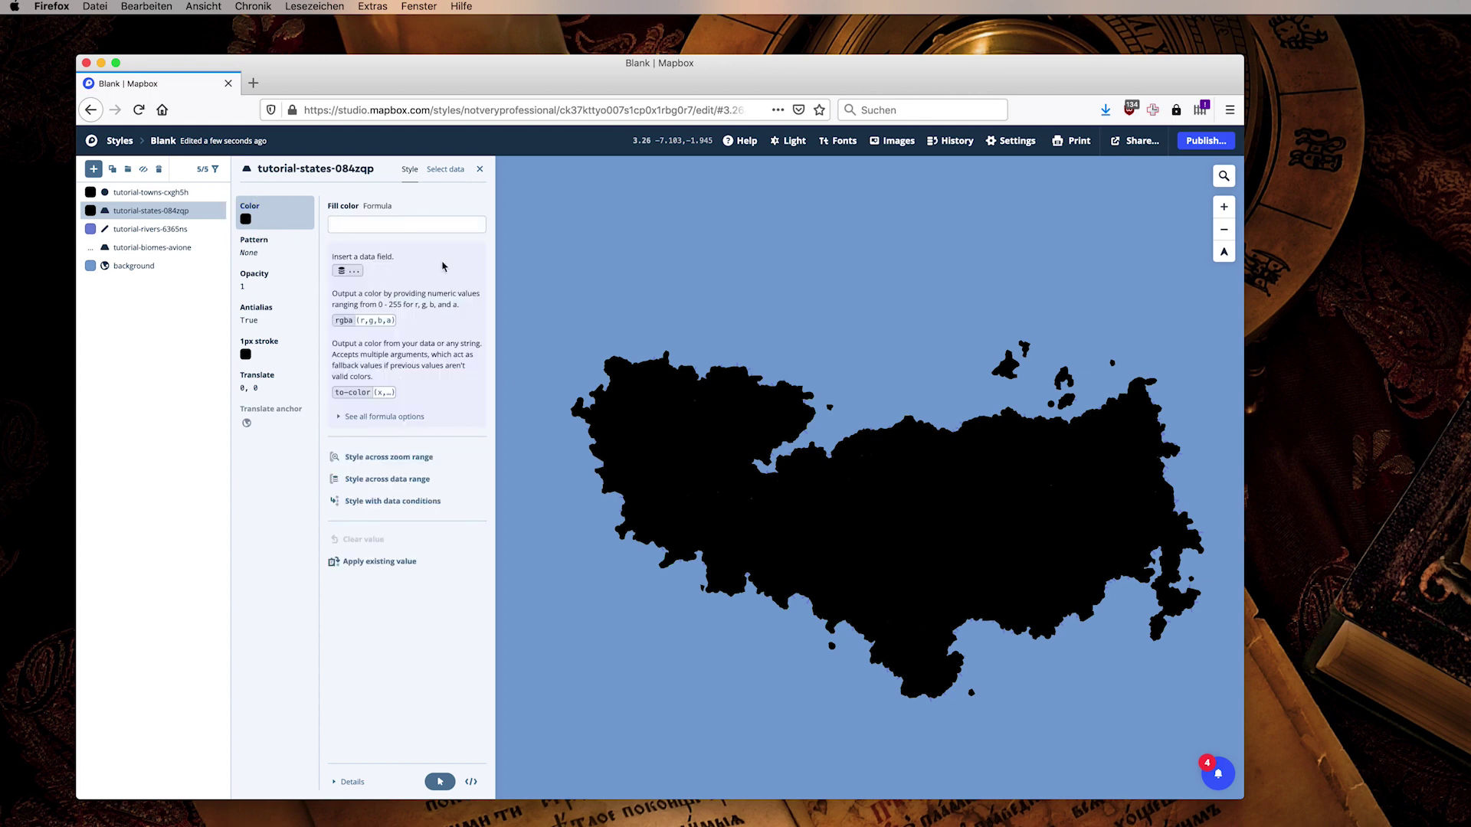
left_click(347, 270)
left_click(434, 297)
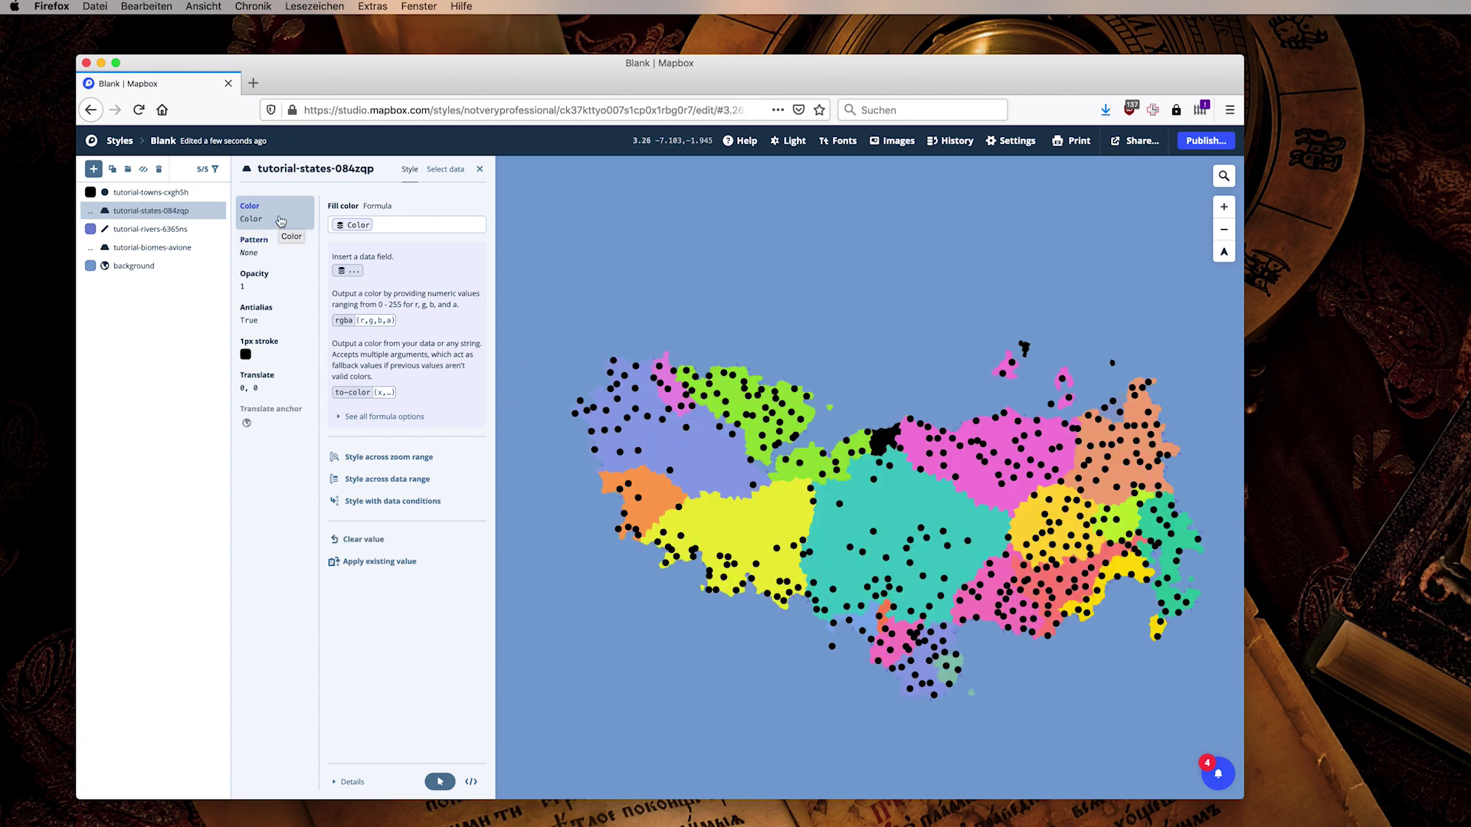
left_click(260, 288)
Step: Set the states layer's fill opacity to 0.75 and check the semi-transparent states
left_click_drag(478, 224, 464, 224)
scroll(733, 487, "down", 5)
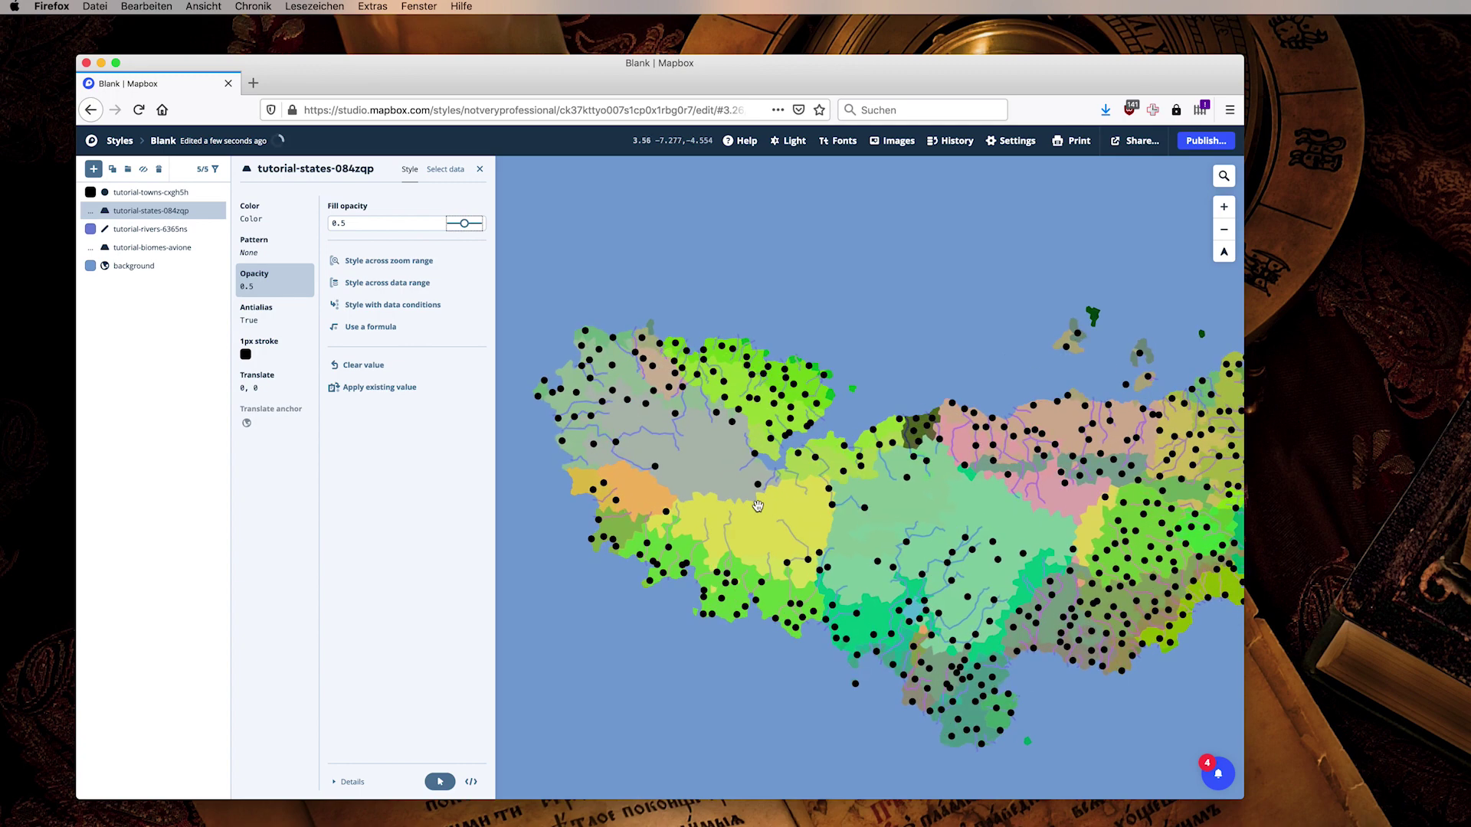
left_click_drag(917, 482, 620, 340)
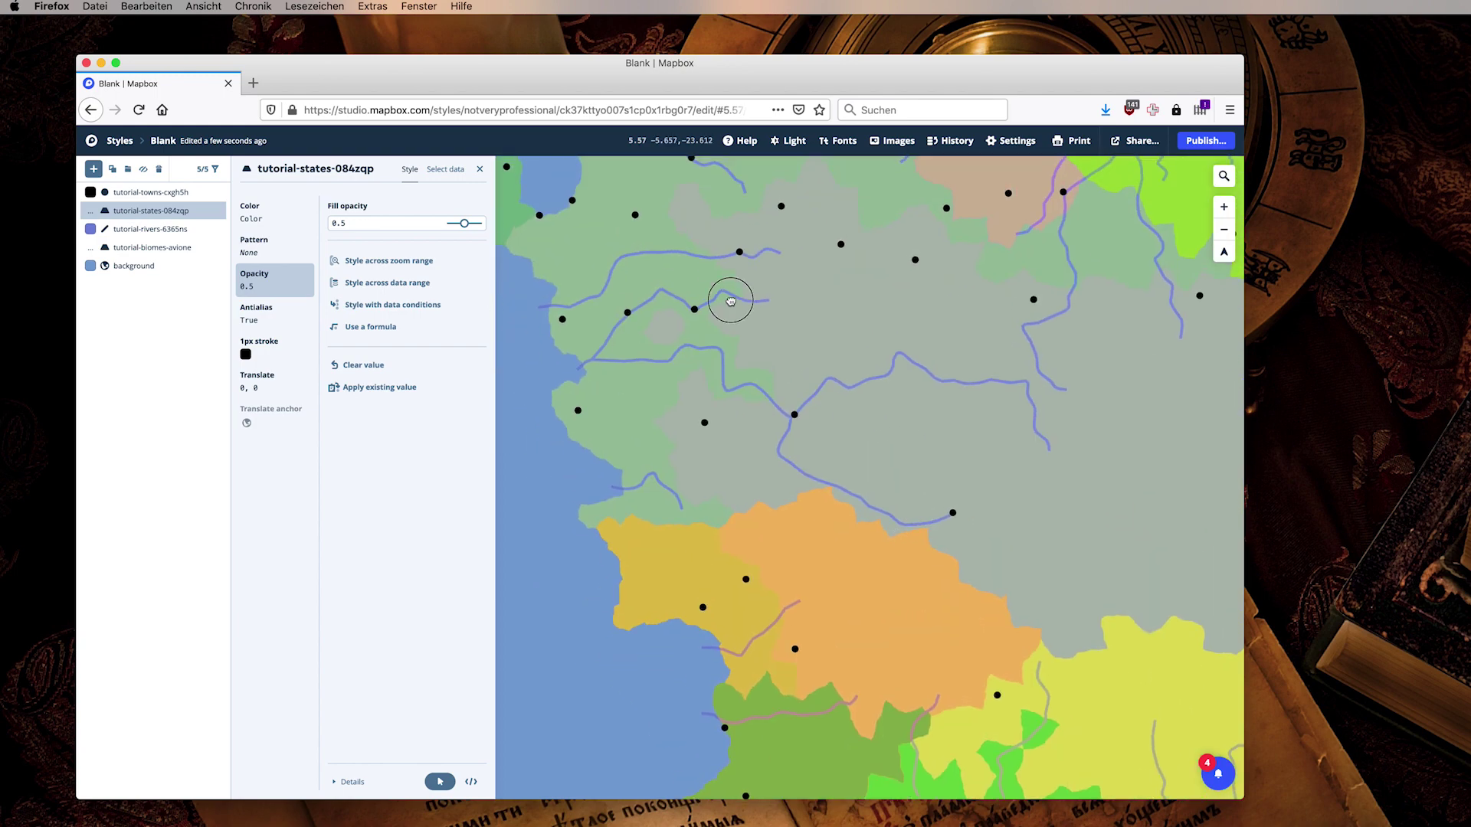
left_click_drag(729, 296, 659, 456)
left_click_drag(464, 228, 471, 225)
scroll(912, 509, "down", 3)
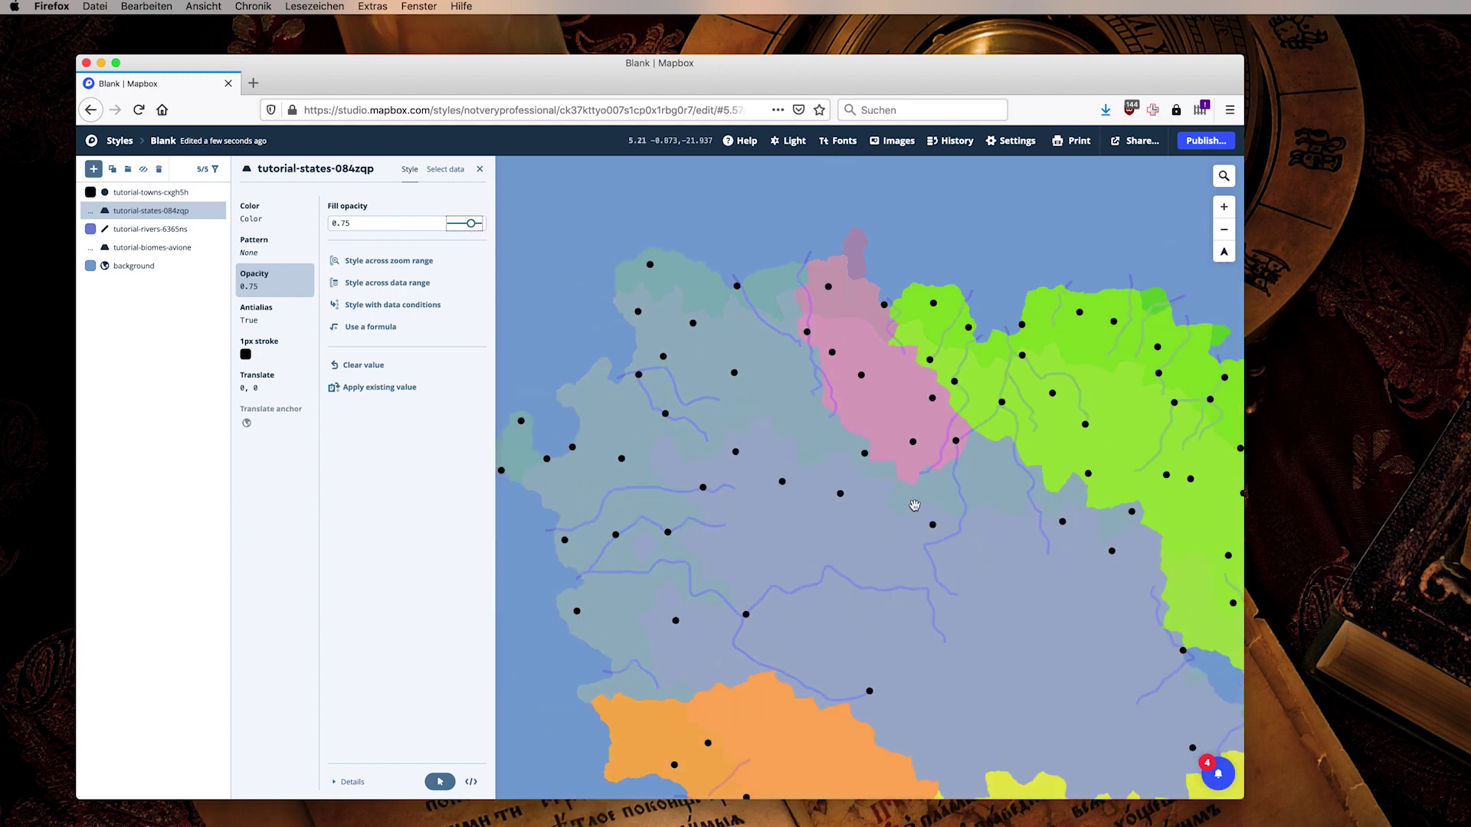
scroll(914, 505, "down", 2)
left_click_drag(914, 505, 774, 410)
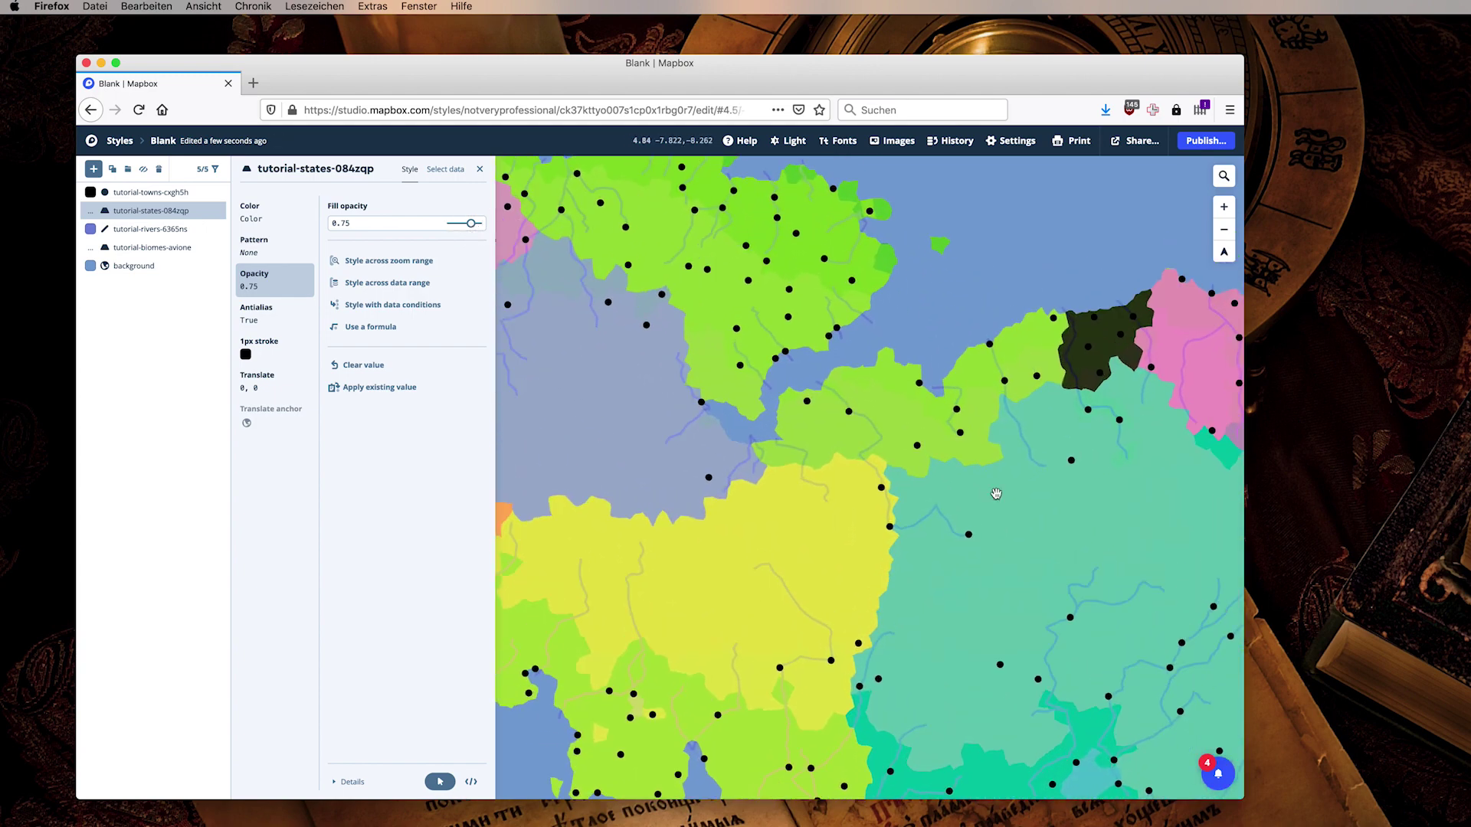
scroll(996, 493, "up", 1)
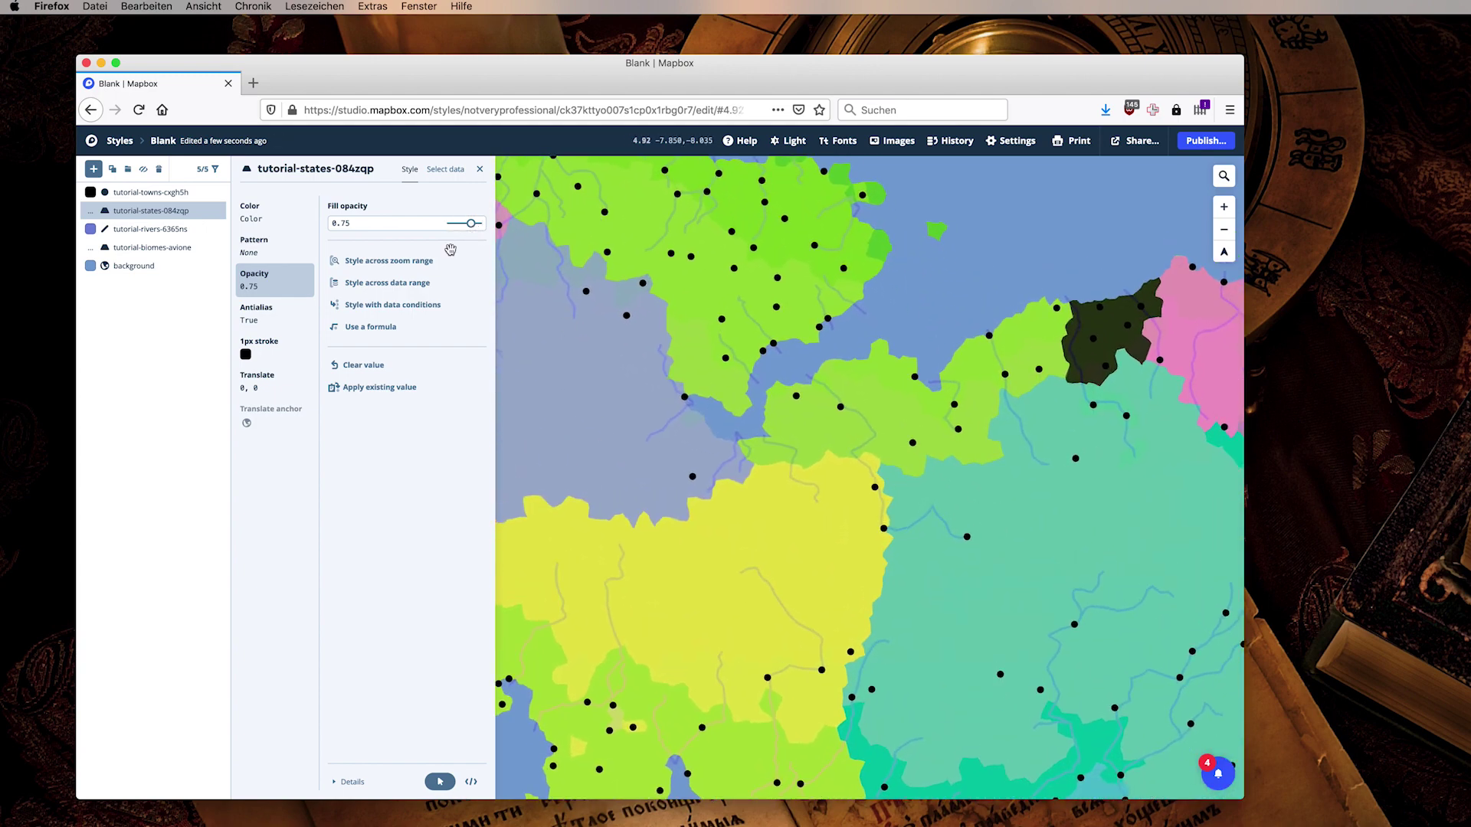
Step: Hide the tutorial-states layer so only biomes, rivers and towns remain visible
left_click(143, 171)
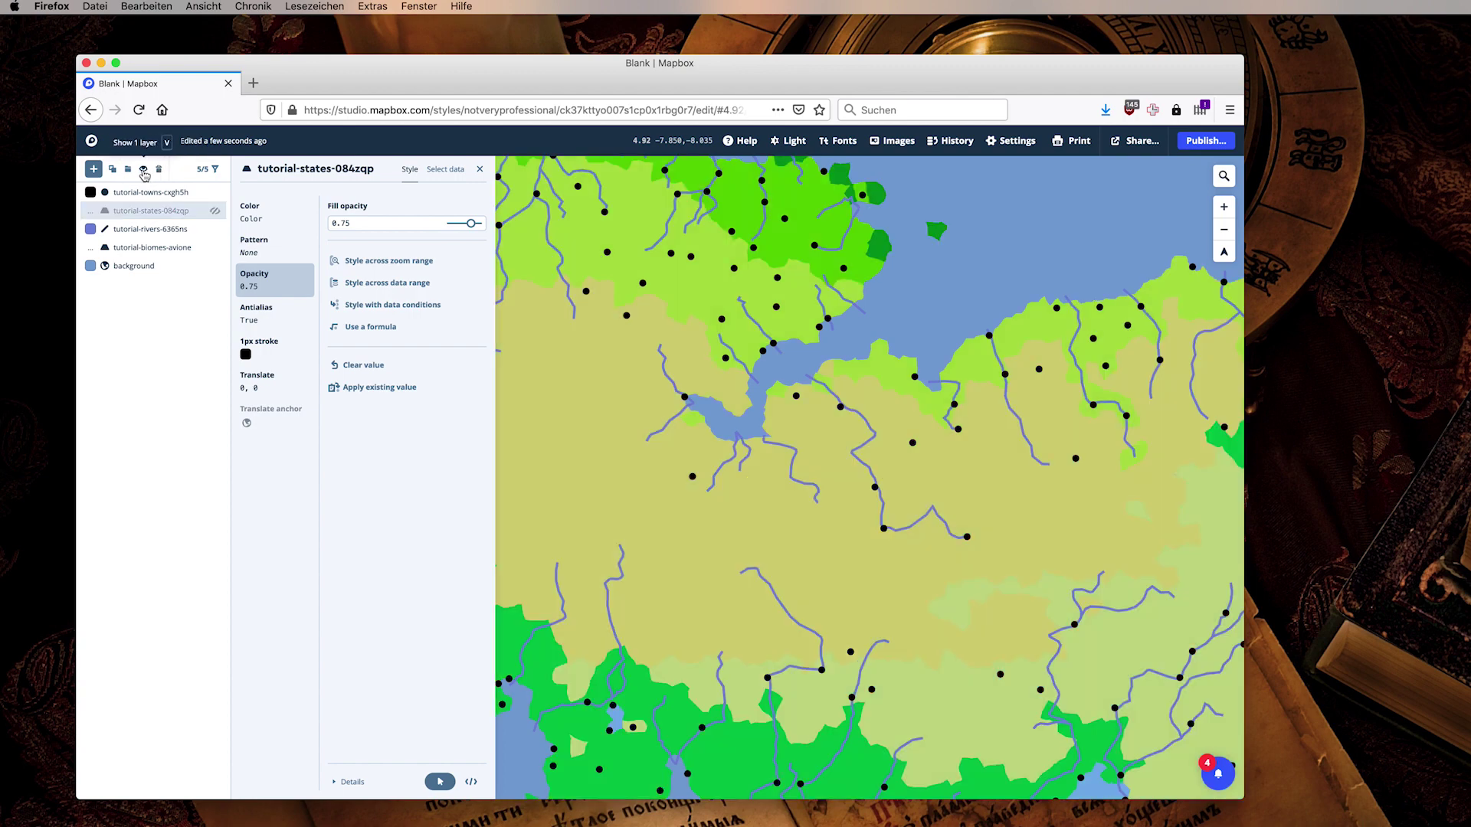
left_click(144, 172)
left_click(143, 172)
left_click_drag(696, 492, 905, 551)
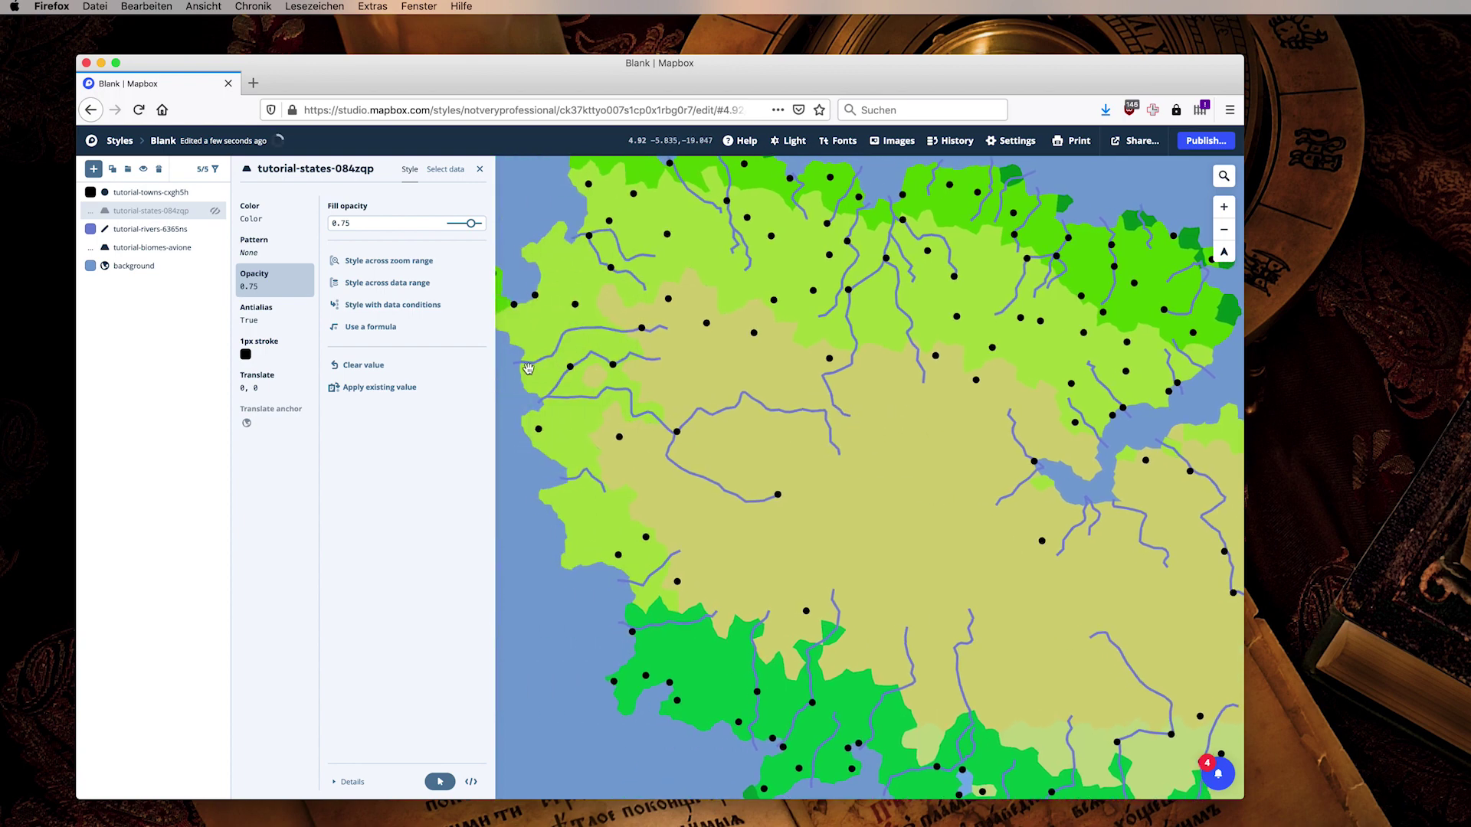
Step: Change the tutorial-towns circle colour to dark red ad1a1a
left_click(150, 194)
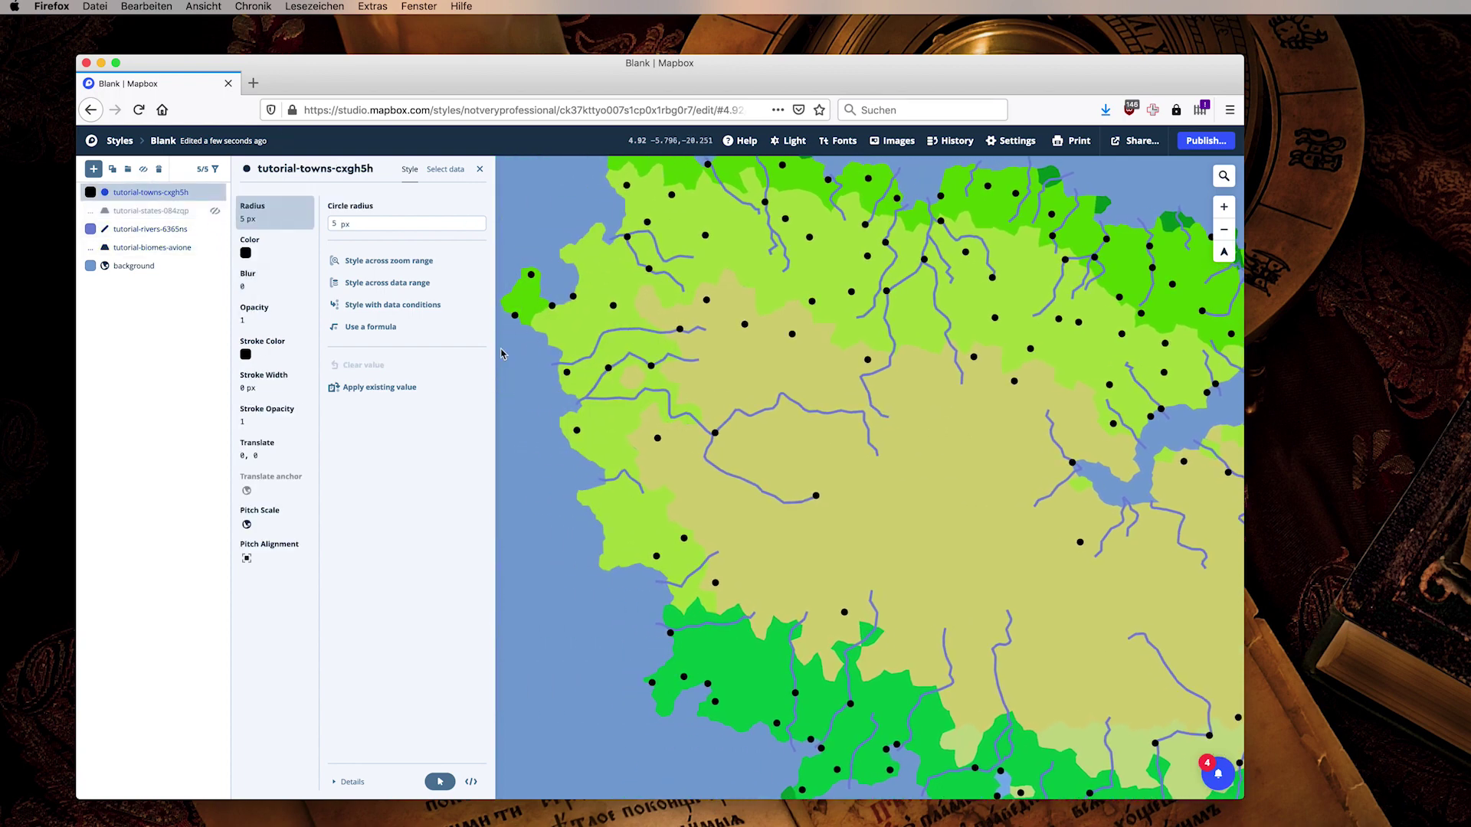
scroll(632, 350, "up", 5)
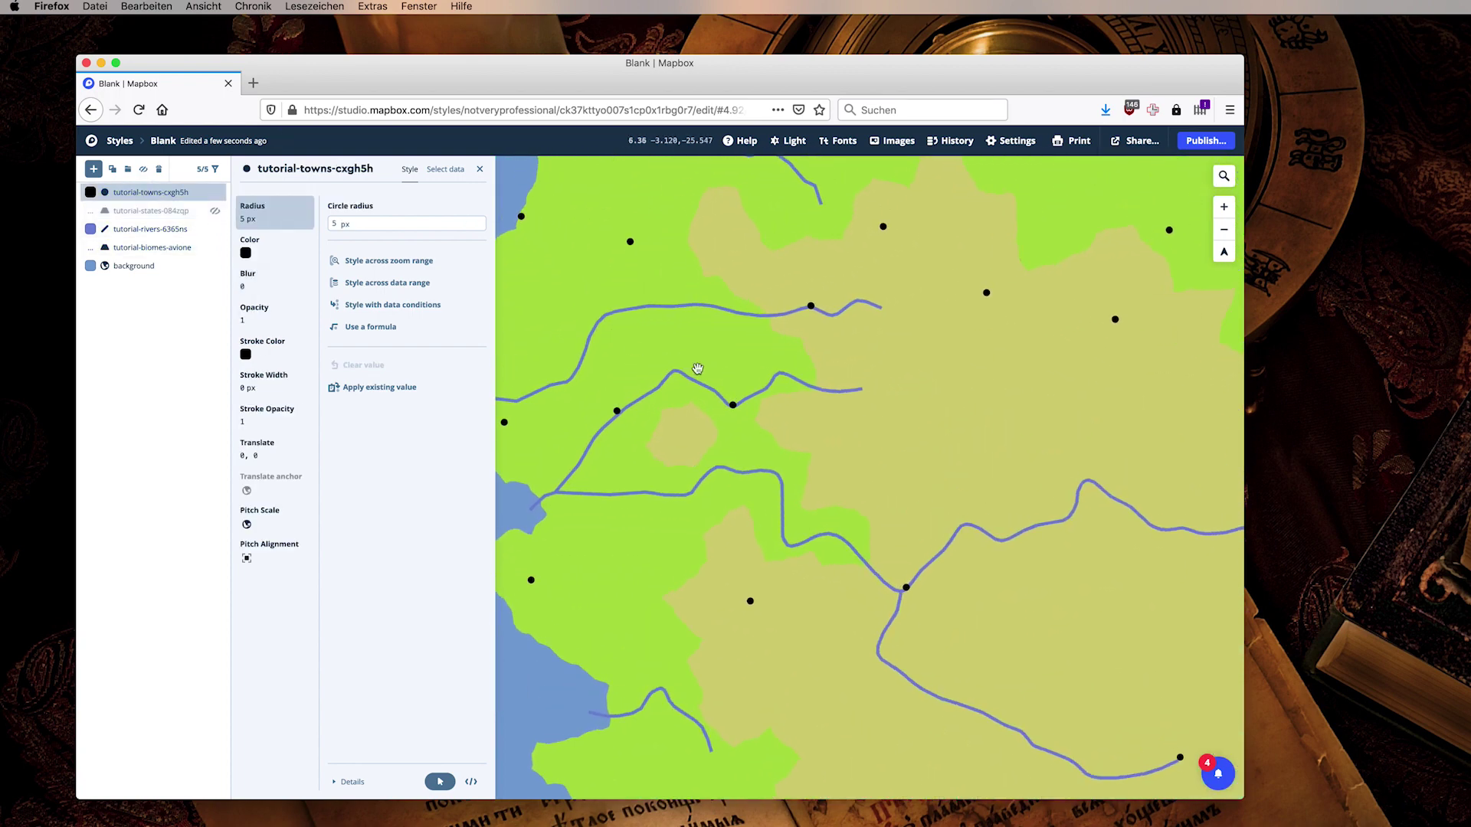
left_click_drag(623, 335, 849, 385)
left_click(276, 258)
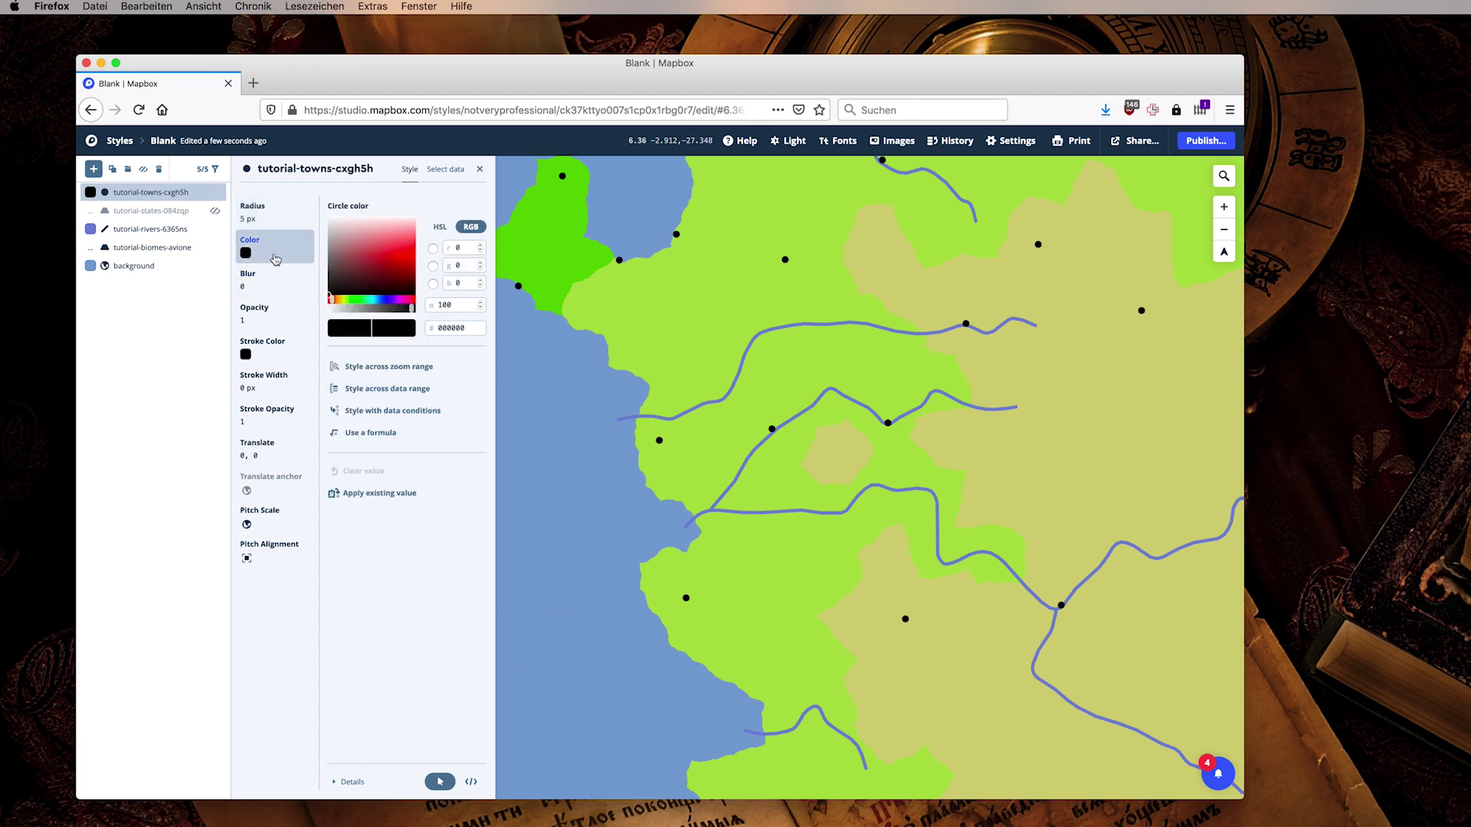
left_click_drag(411, 240, 393, 265)
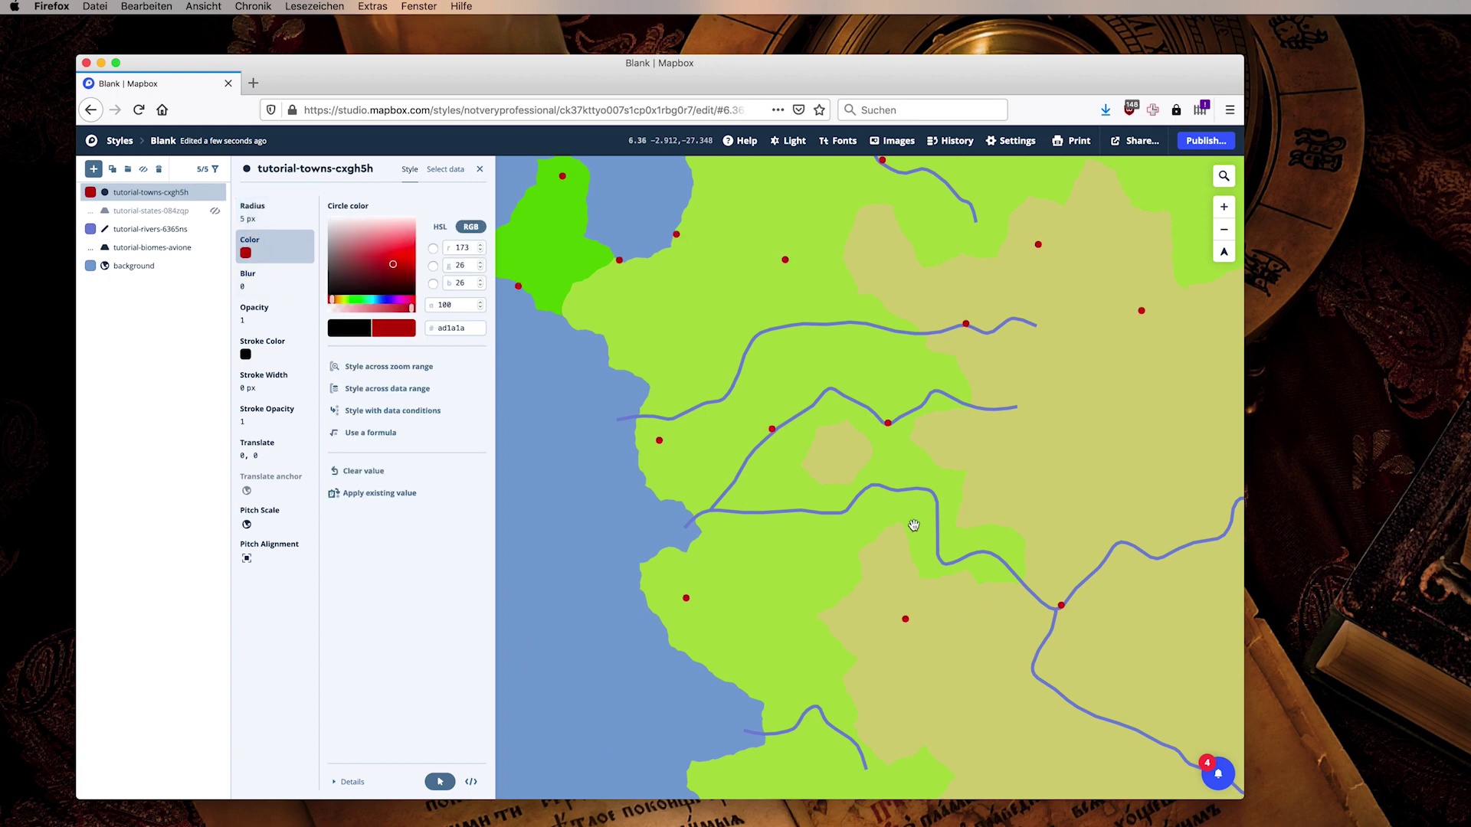
scroll(770, 424, "down", 5)
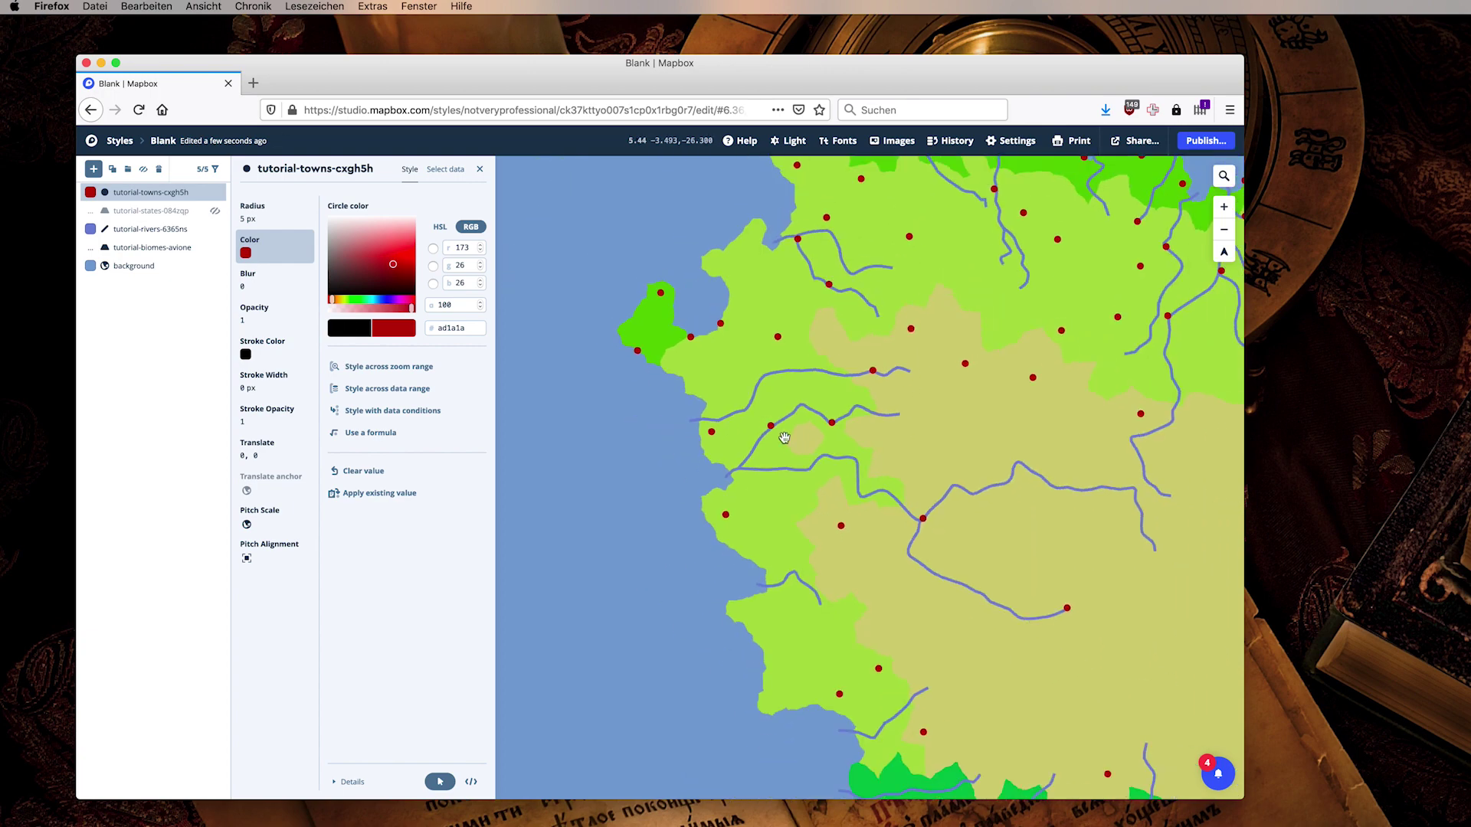
scroll(805, 464, "up", 5)
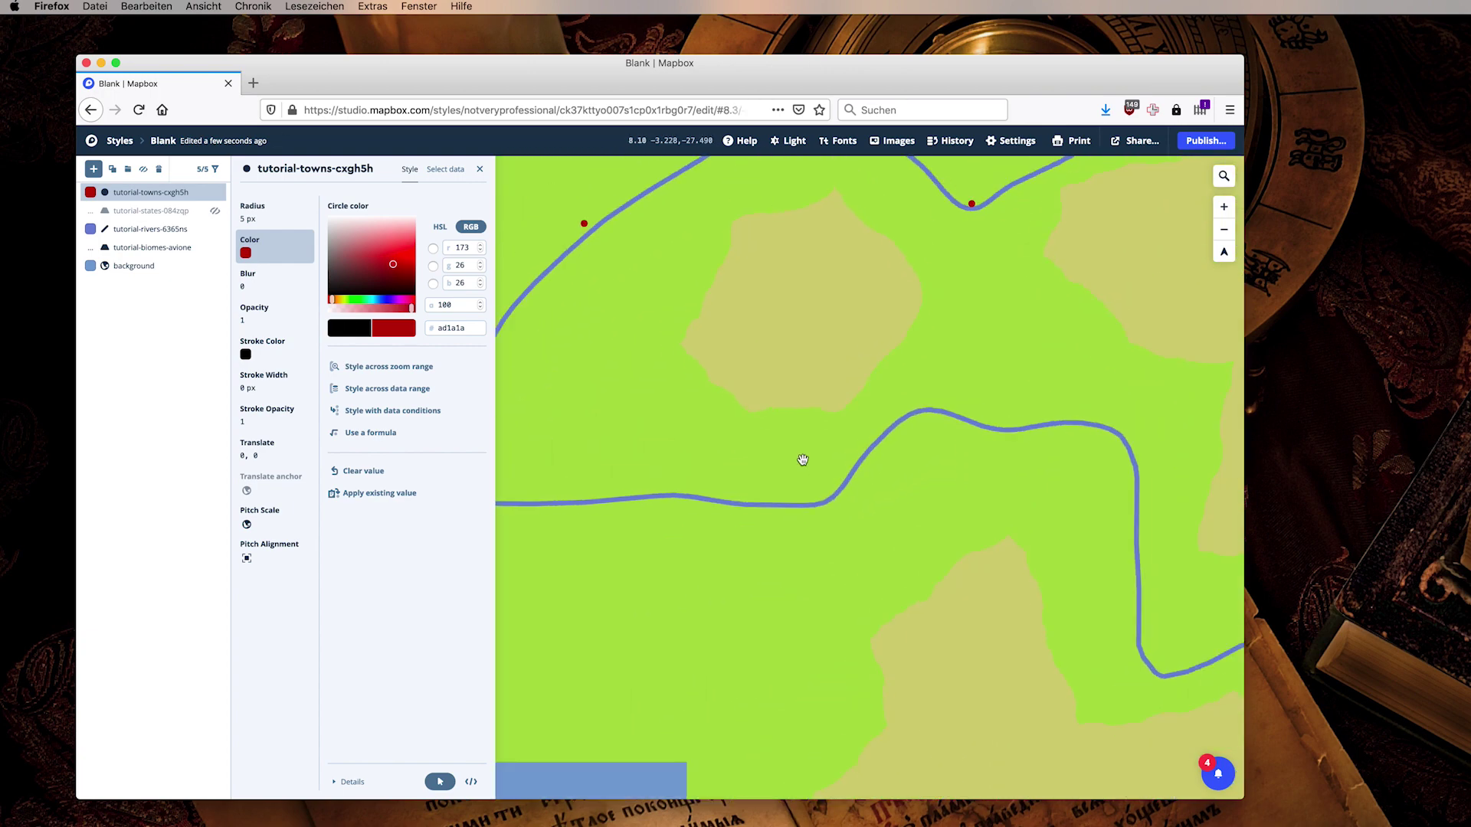
scroll(801, 456, "down", 5)
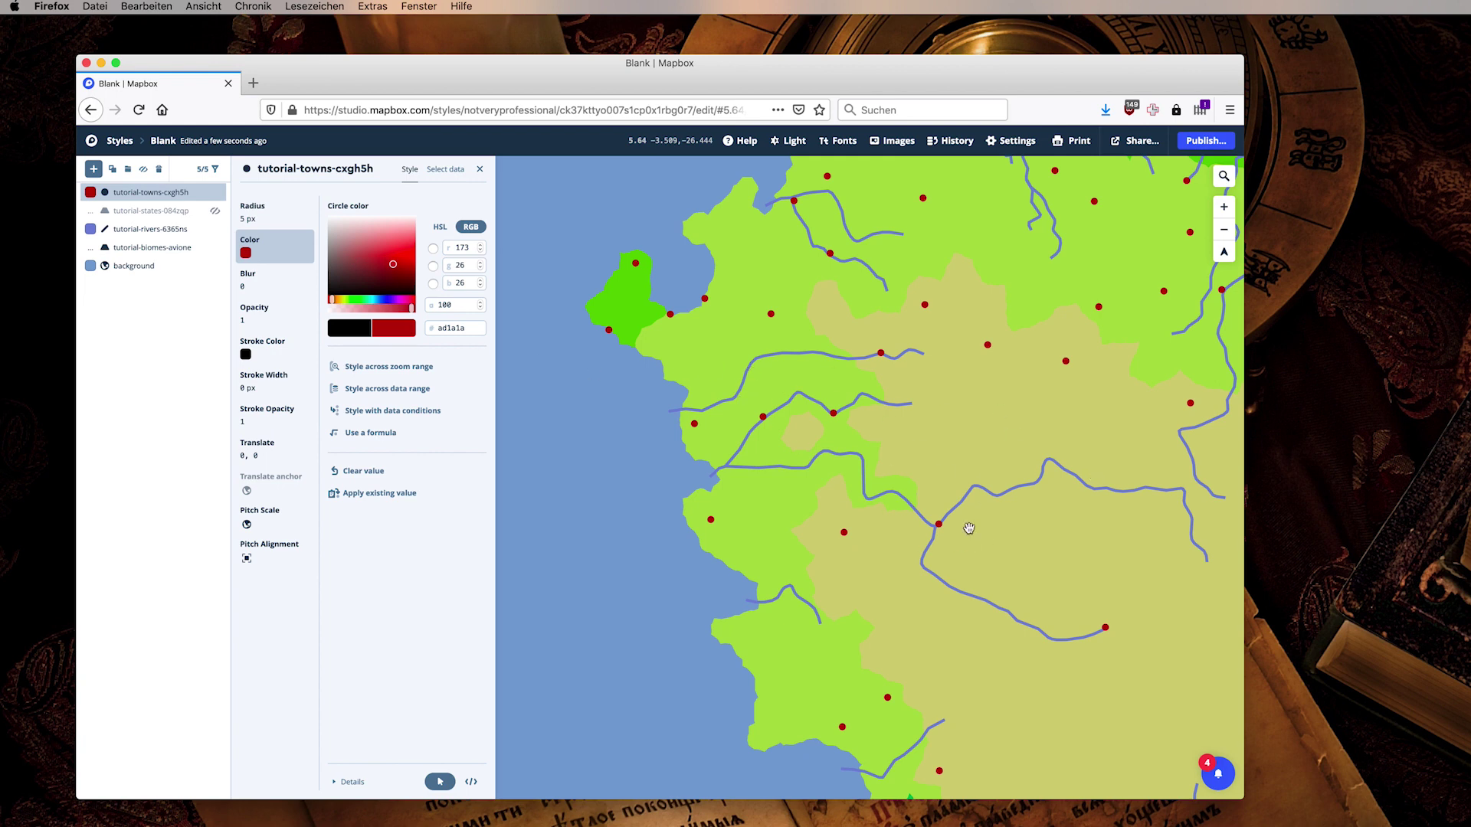
left_click_drag(940, 483, 860, 532)
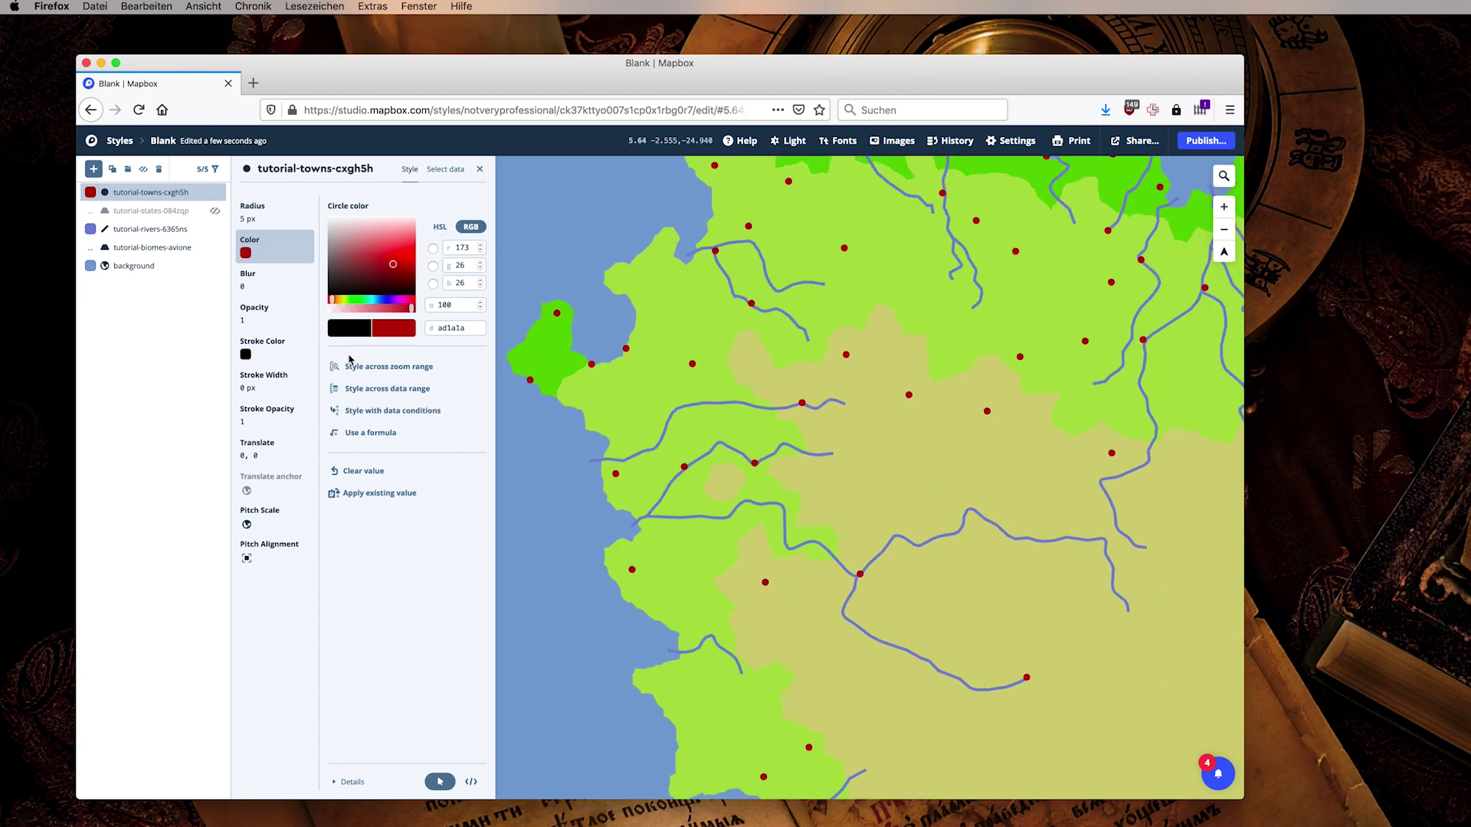
left_click(93, 171)
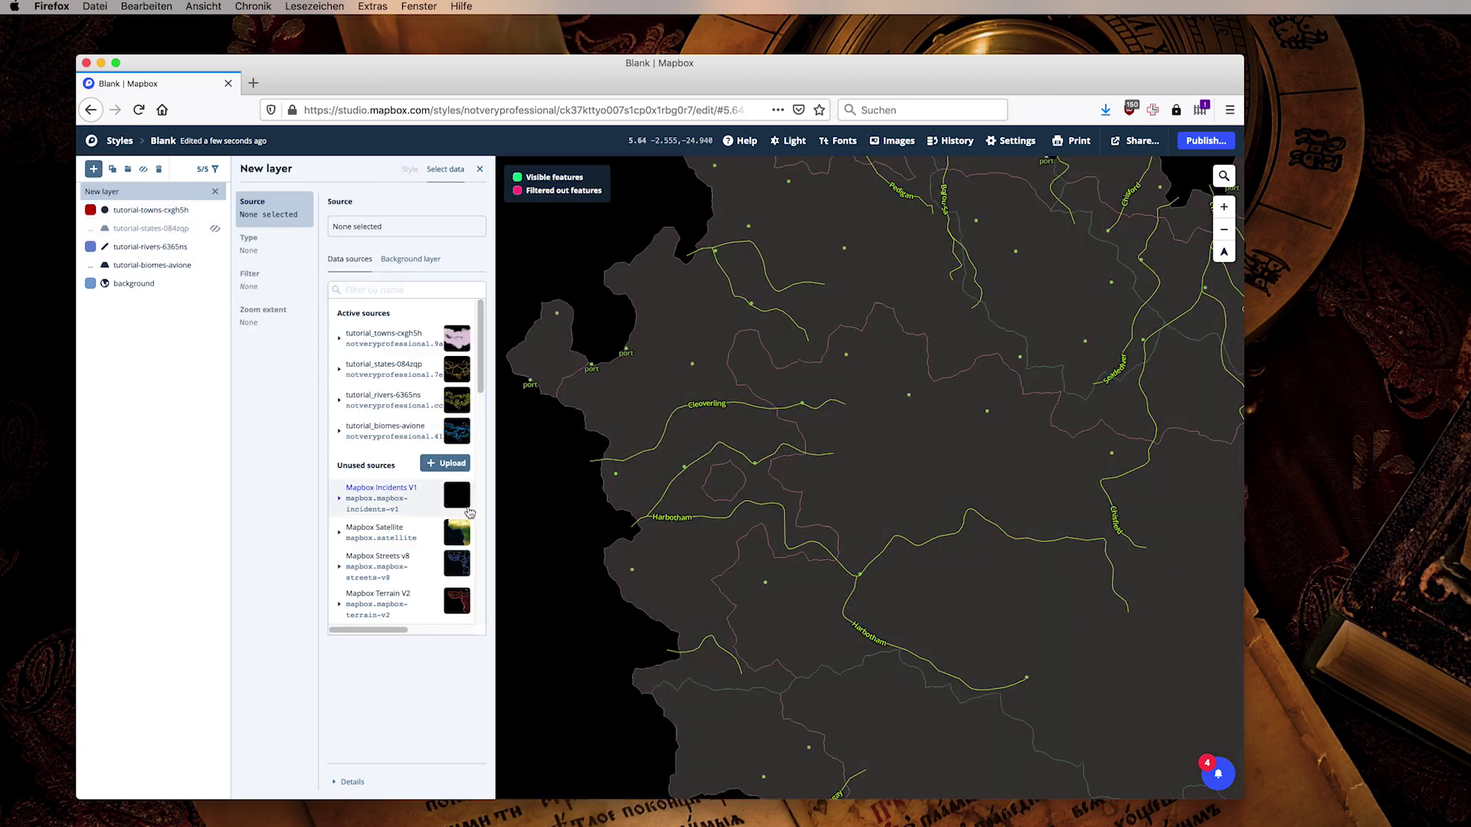
Step: Create tutorial-towns-cxgh5h (1) from the towns data as a Symbol layer and open its Text field
left_click(404, 350)
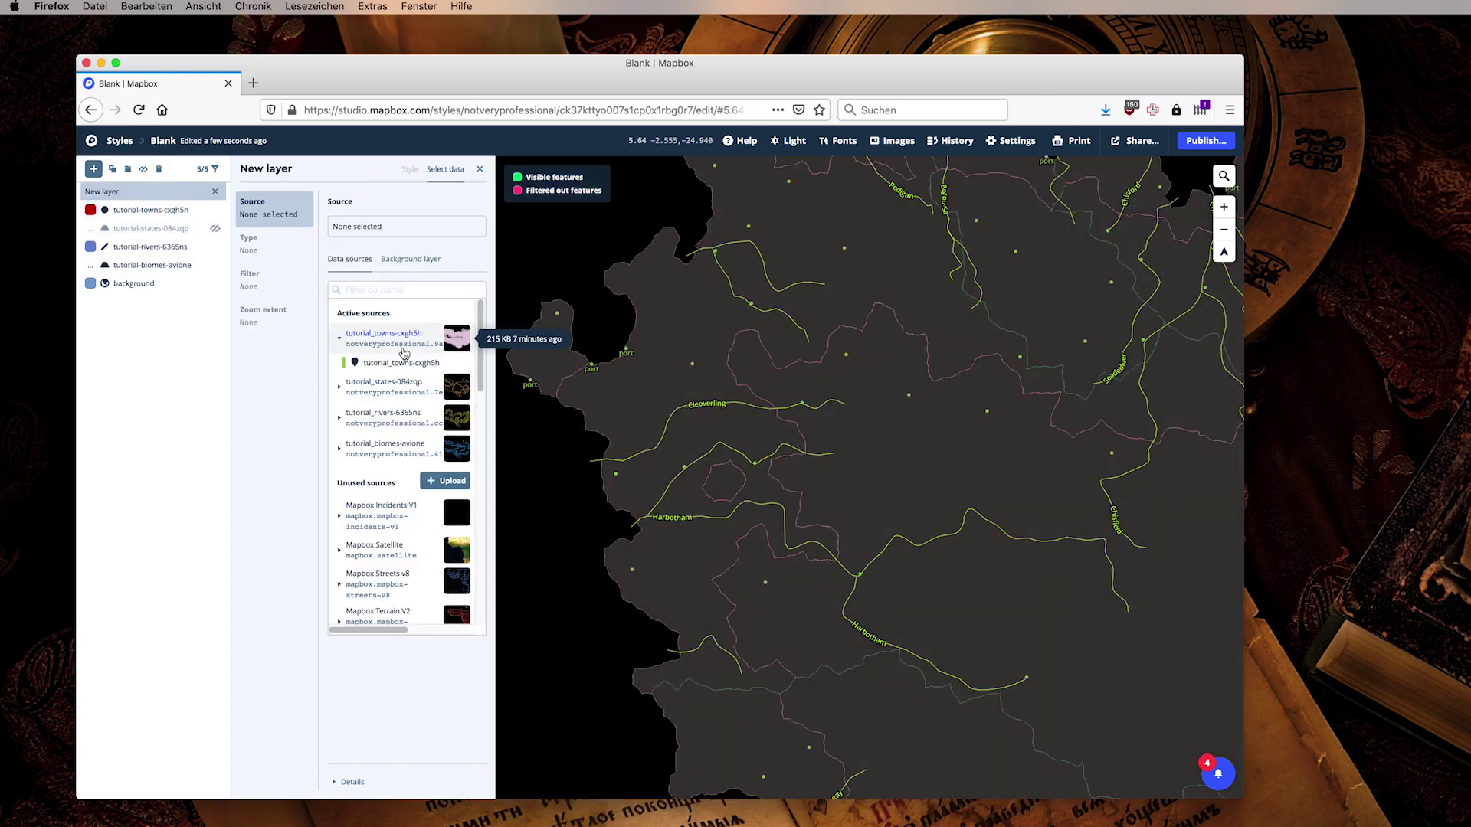
left_click(401, 363)
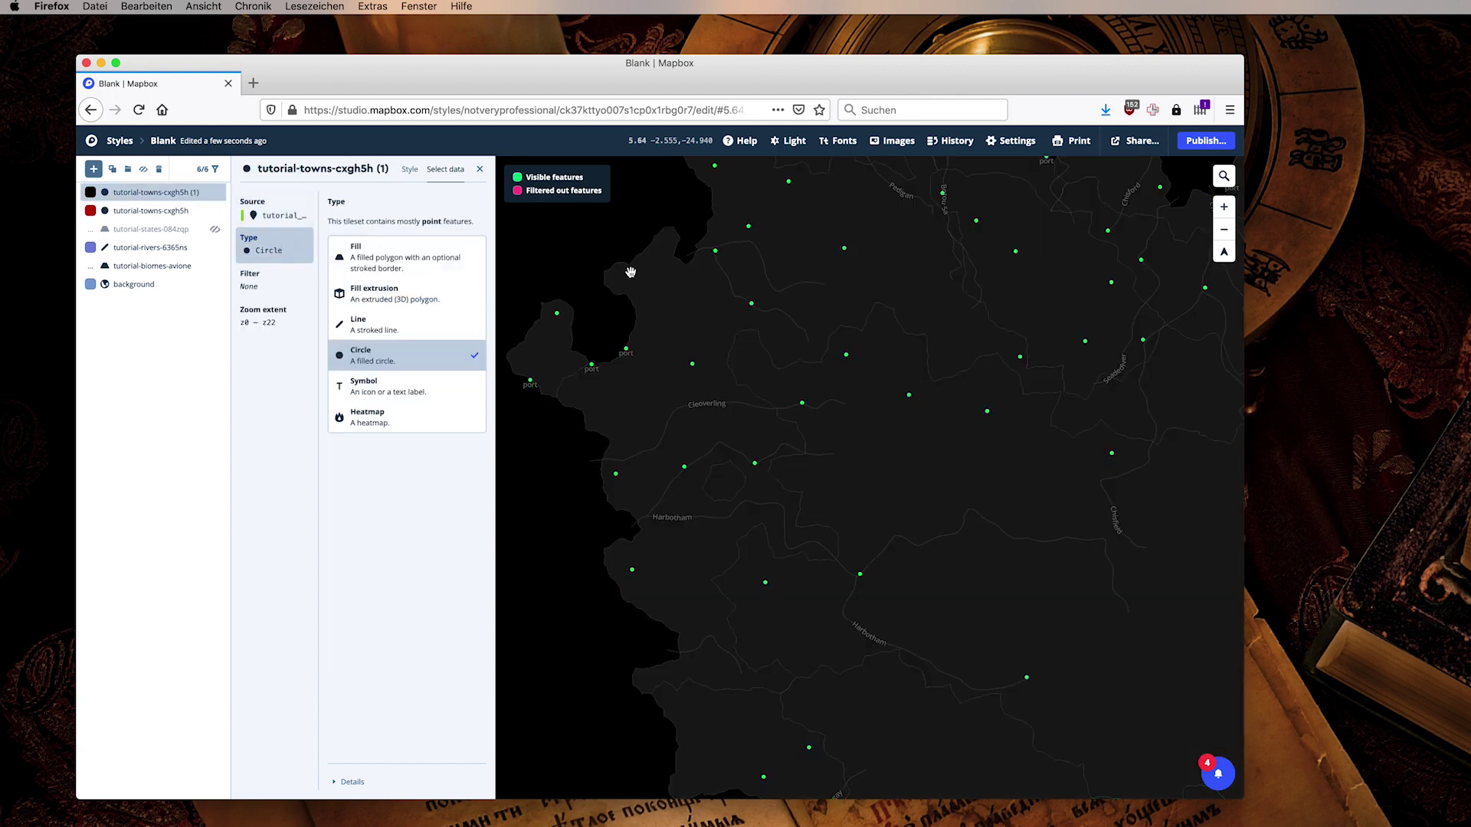
left_click(402, 396)
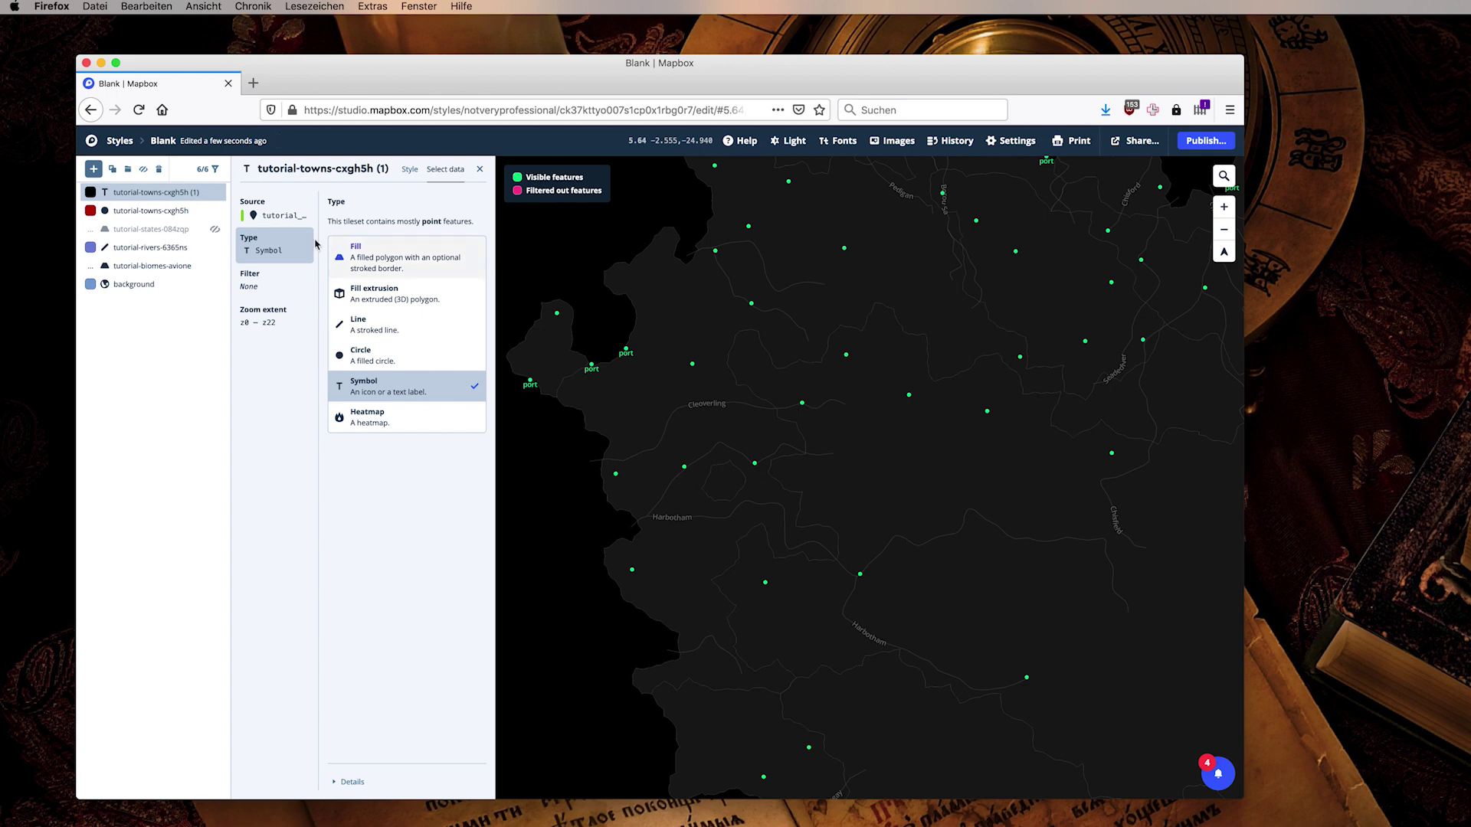
left_click(410, 168)
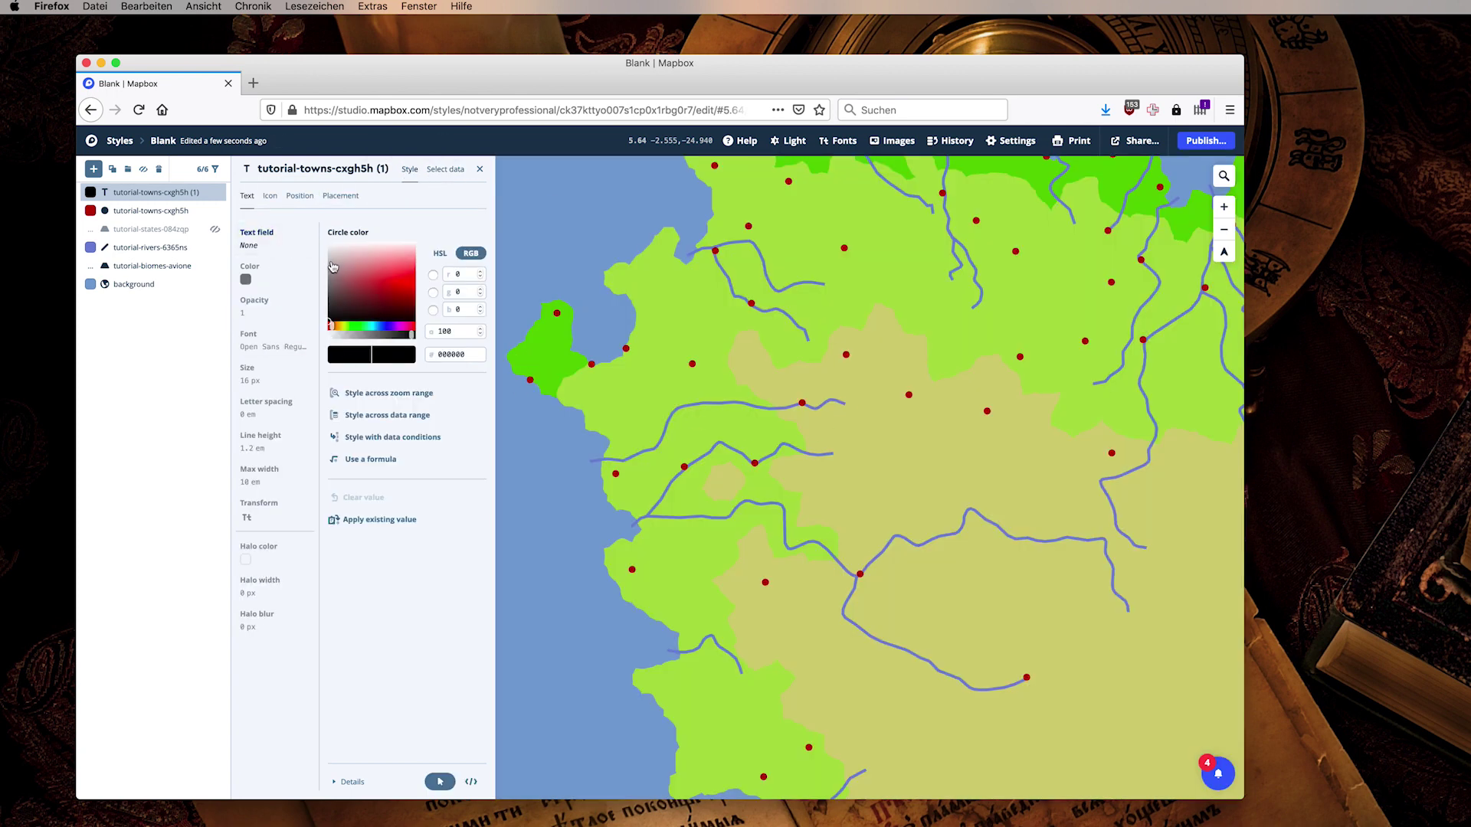
left_click(274, 246)
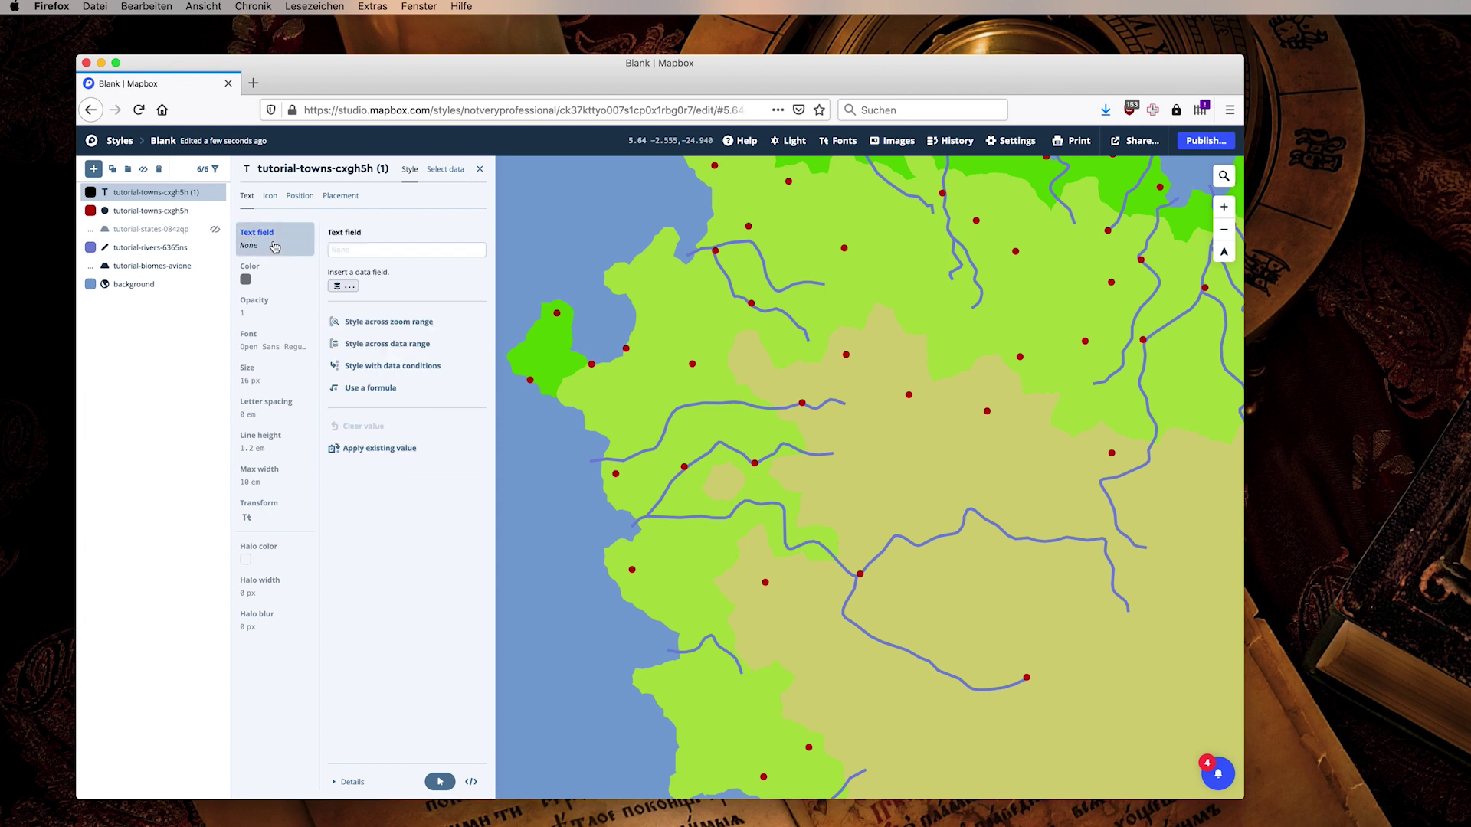
Step: Set the label text field to the Burg data field and zoom into the Seichien area
left_click(344, 286)
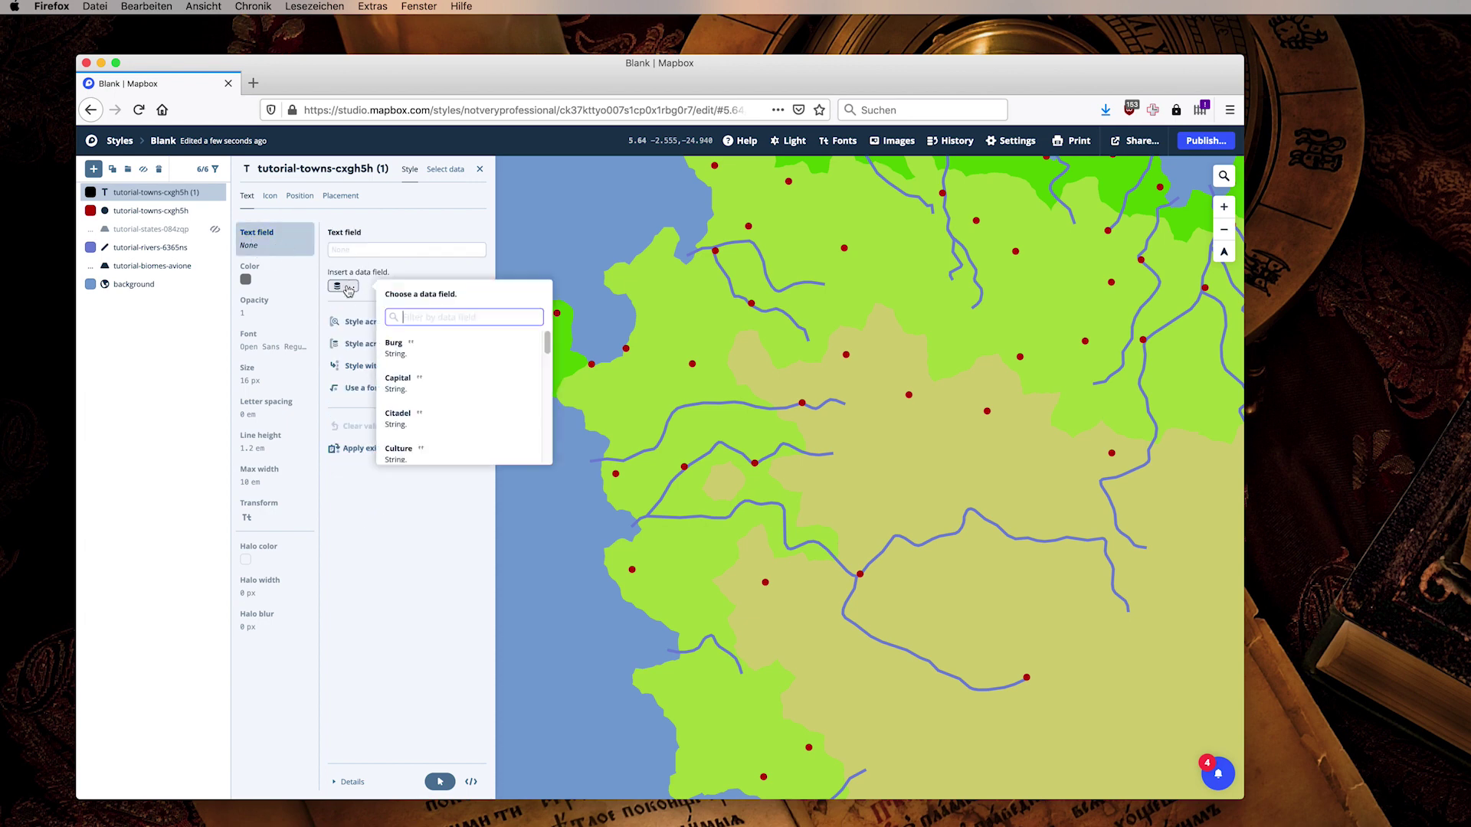
left_click(411, 358)
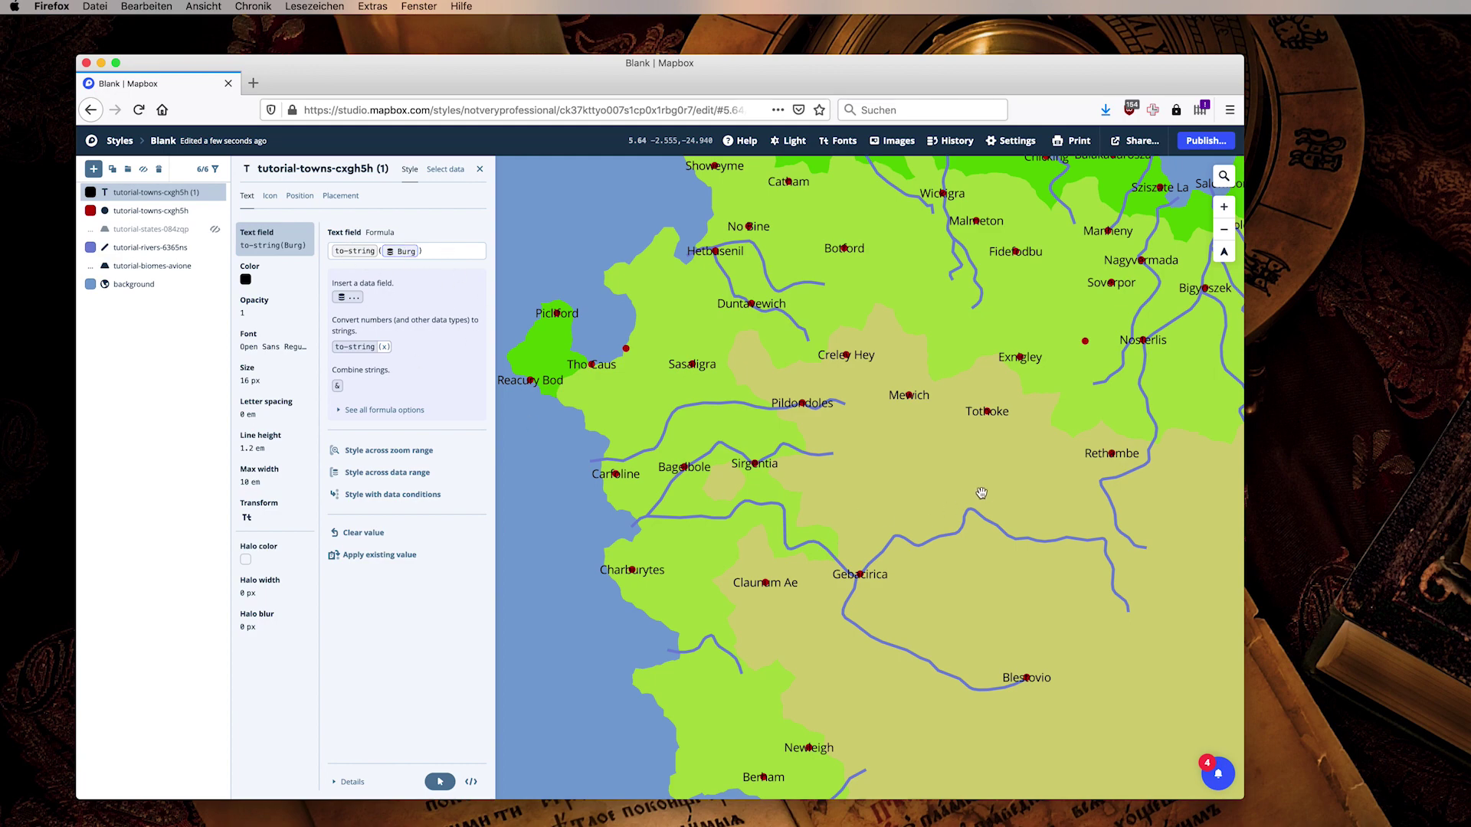
scroll(981, 493, "down", 5)
mouse_move(985, 498)
left_mouse_down()
mouse_move(1019, 552)
mouse_move(982, 480)
left_mouse_up()
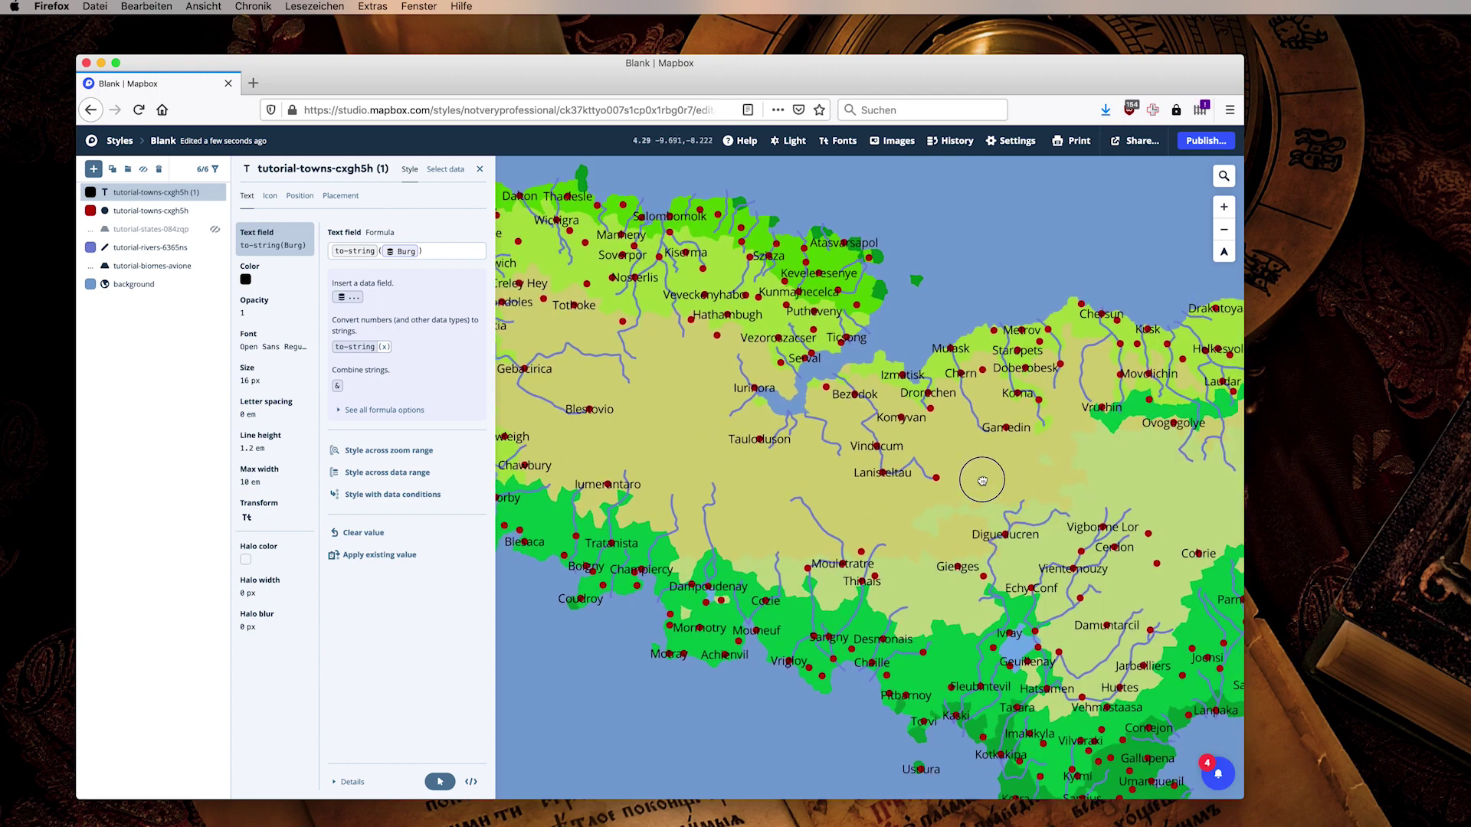
scroll(983, 481, "up", 5)
left_click_drag(743, 398, 805, 401)
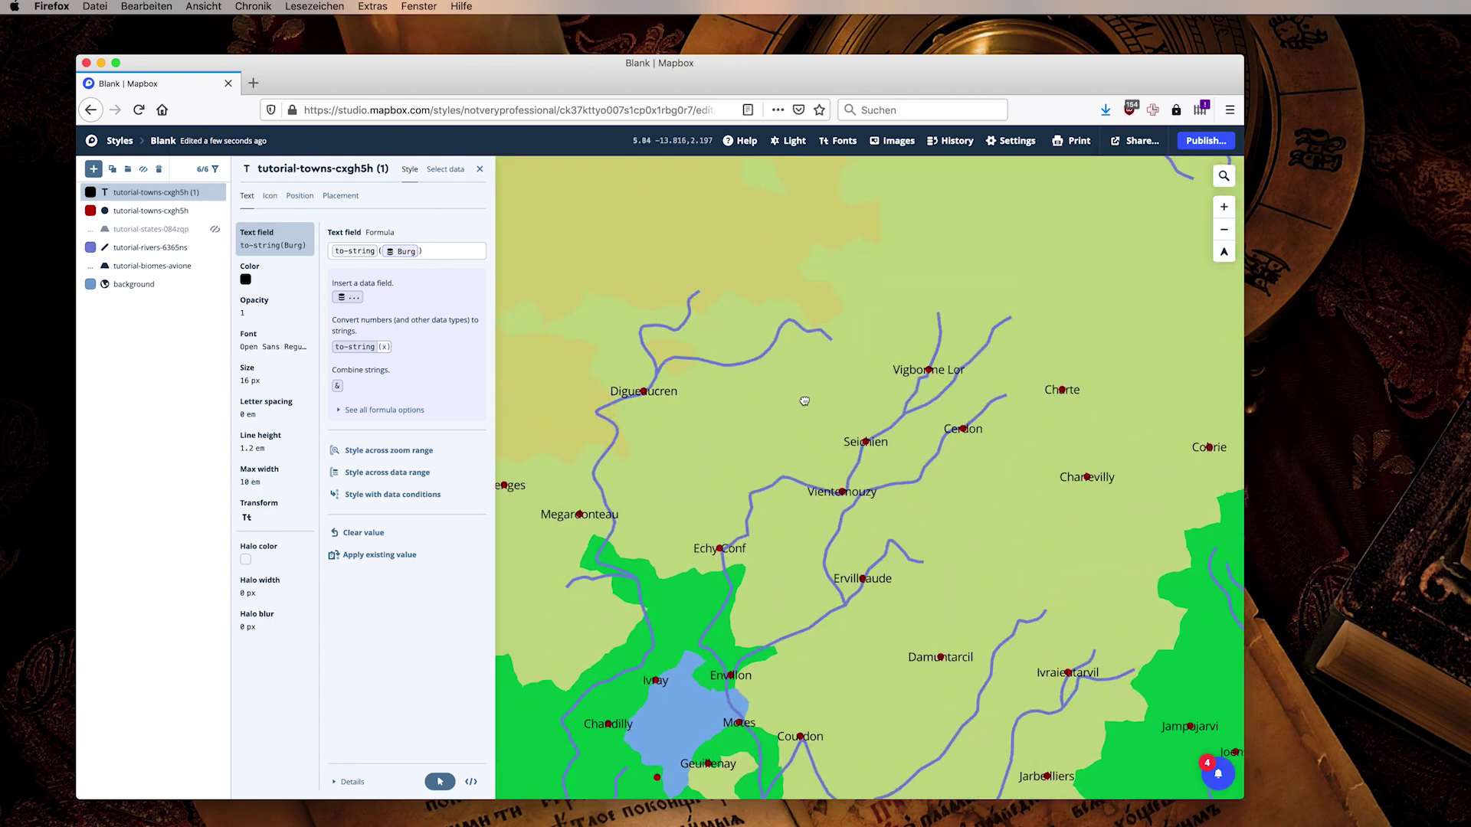
scroll(827, 406, "up", 3)
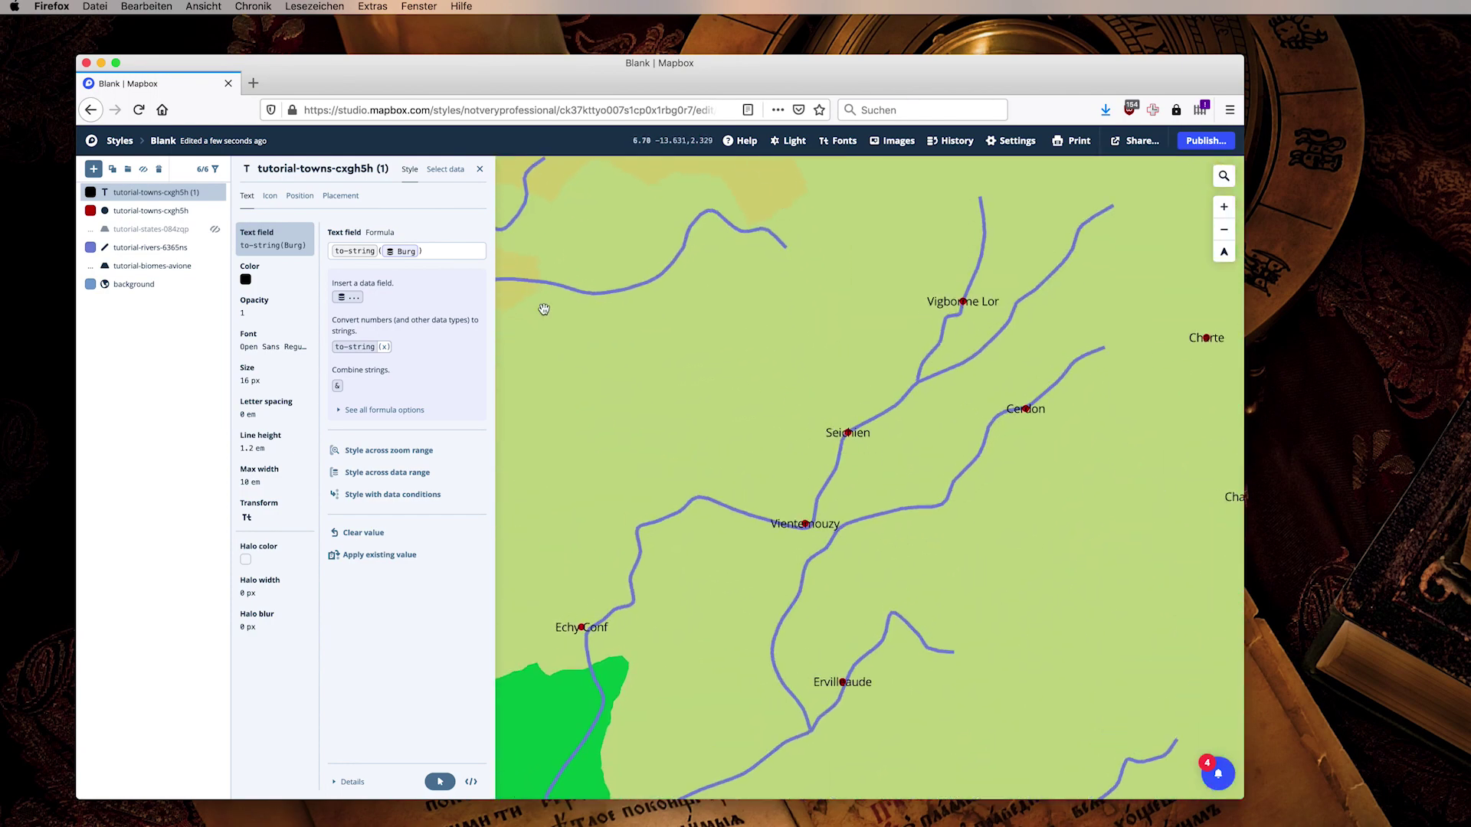
left_click(339, 197)
Step: Set the town labels' text anchor to top so names sit below their red dots, then check the western coast
left_click(301, 197)
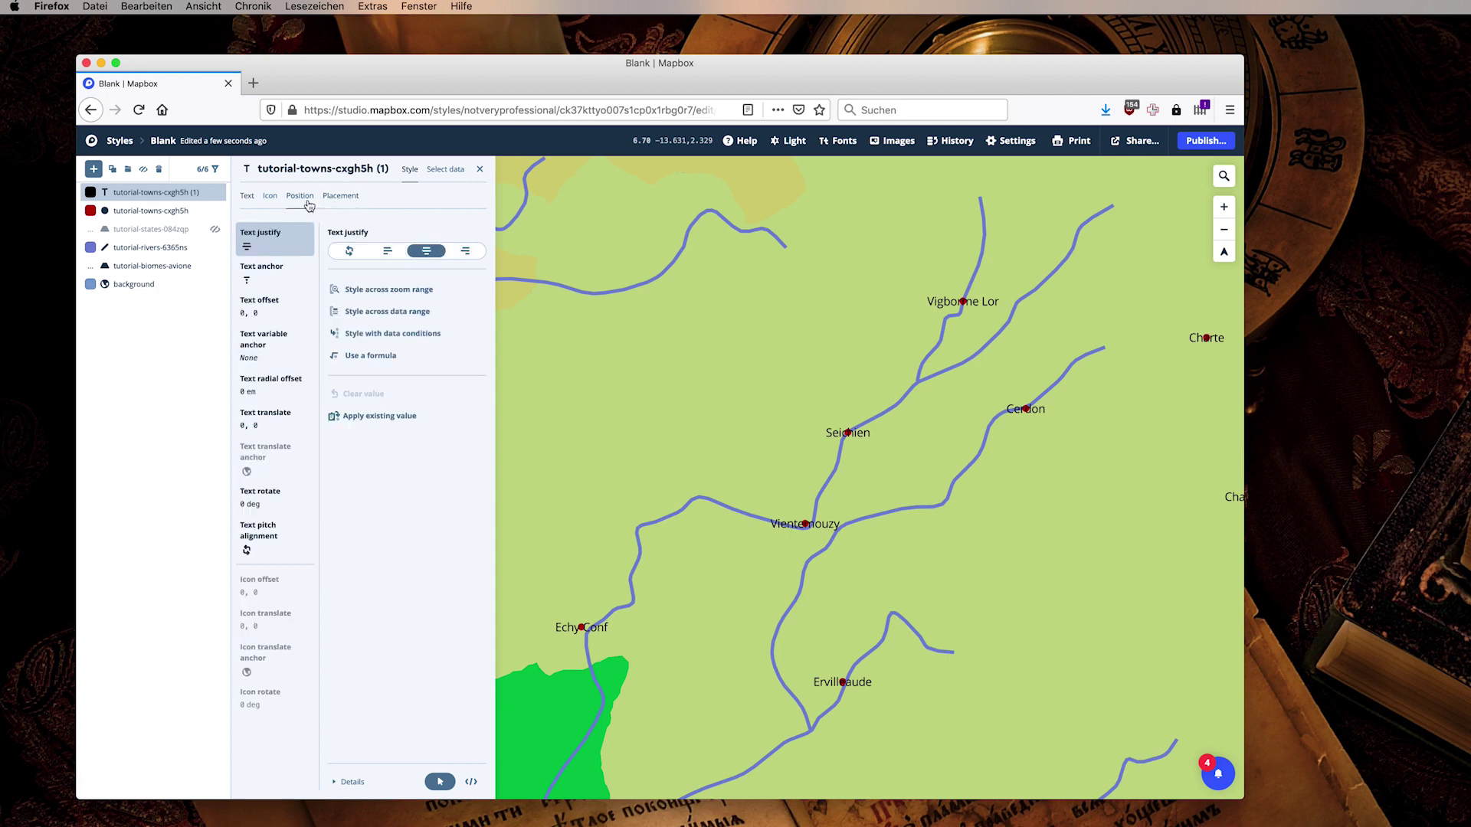
left_click(275, 271)
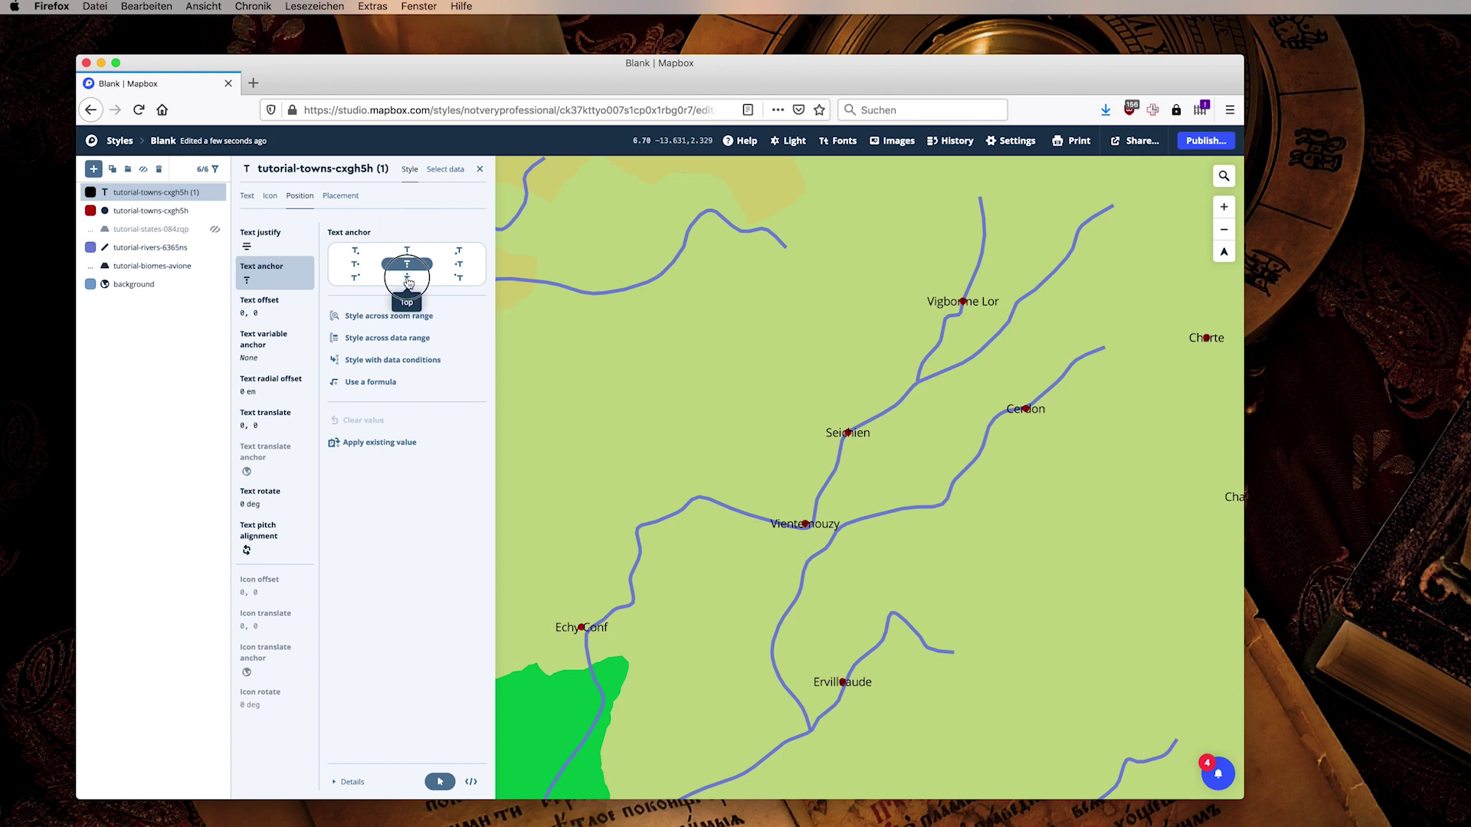
left_click(408, 279)
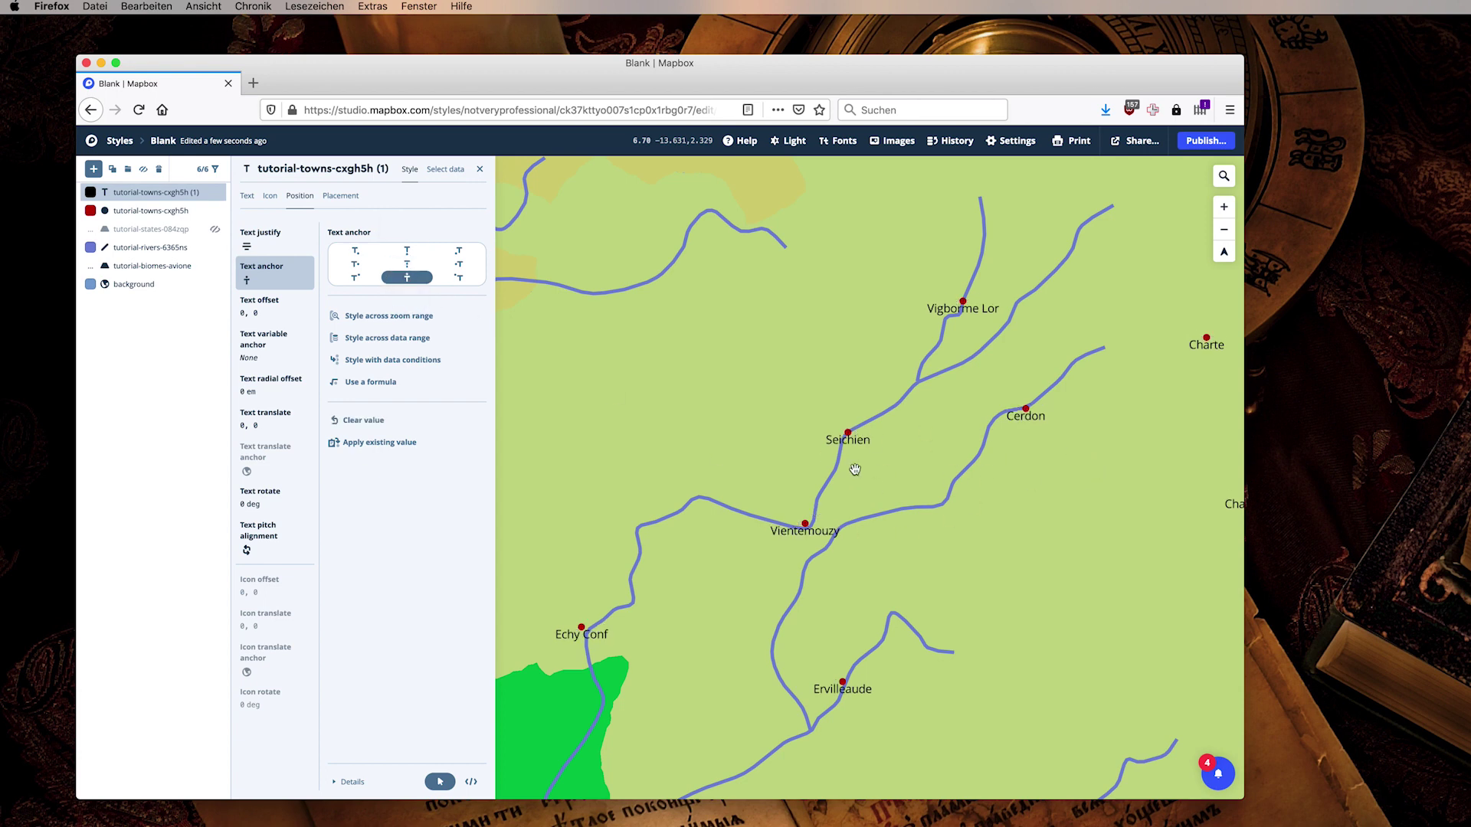
left_click_drag(721, 432, 988, 459)
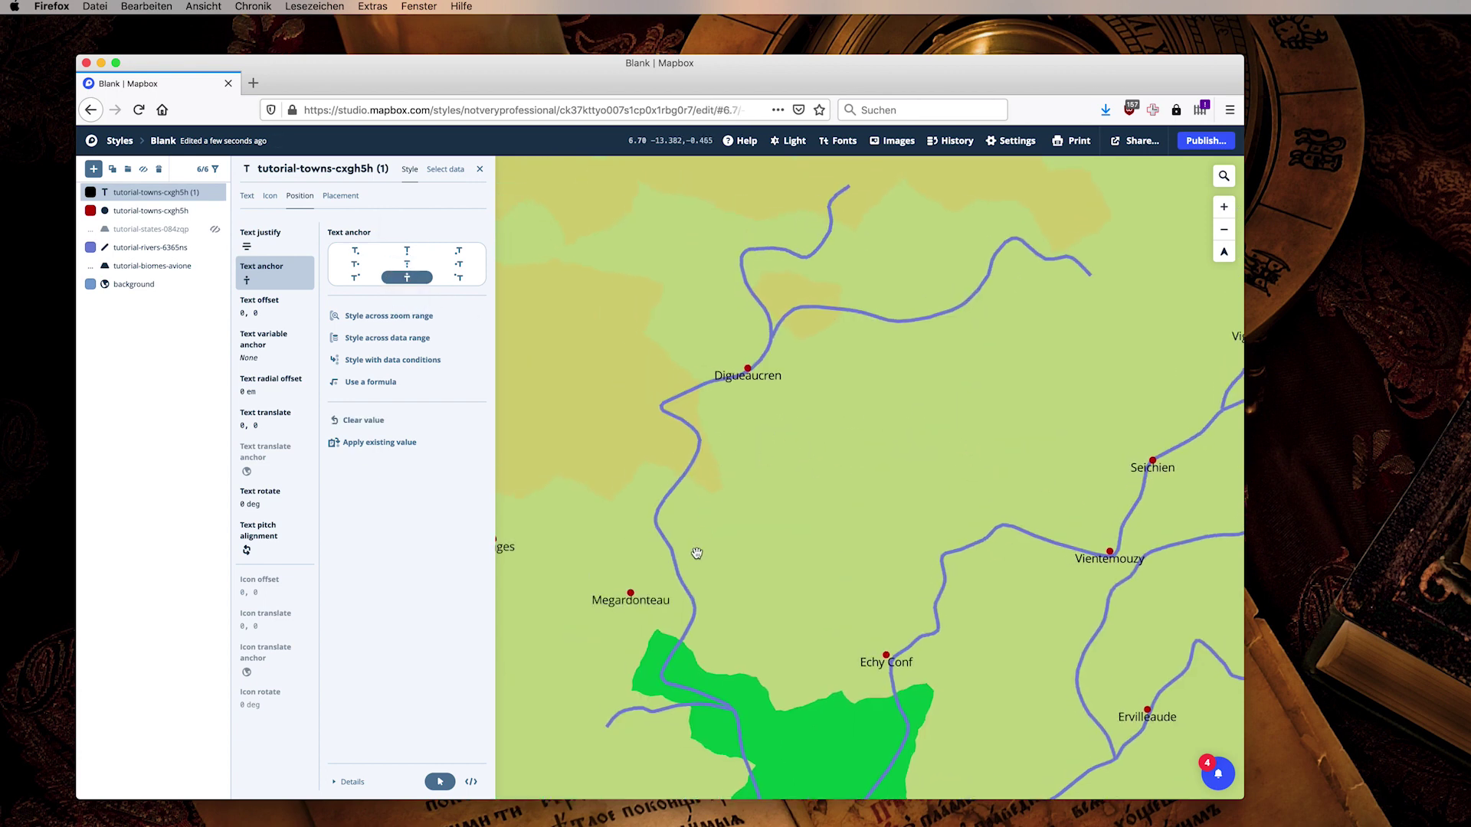
left_click_drag(693, 457, 1000, 591)
scroll(850, 516, "down", 5)
left_click_drag(537, 306, 732, 376)
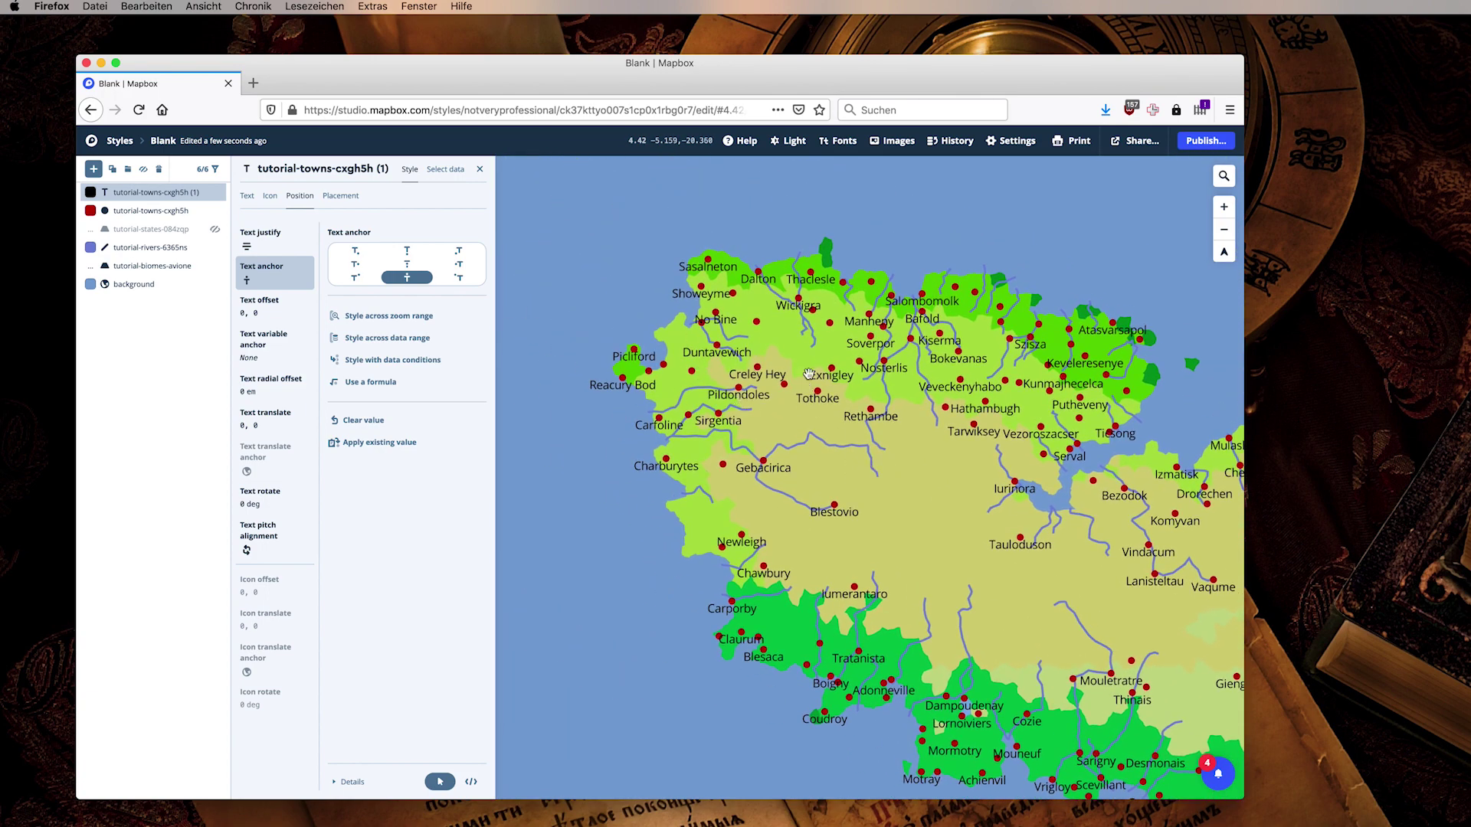
scroll(705, 377, "up", 4)
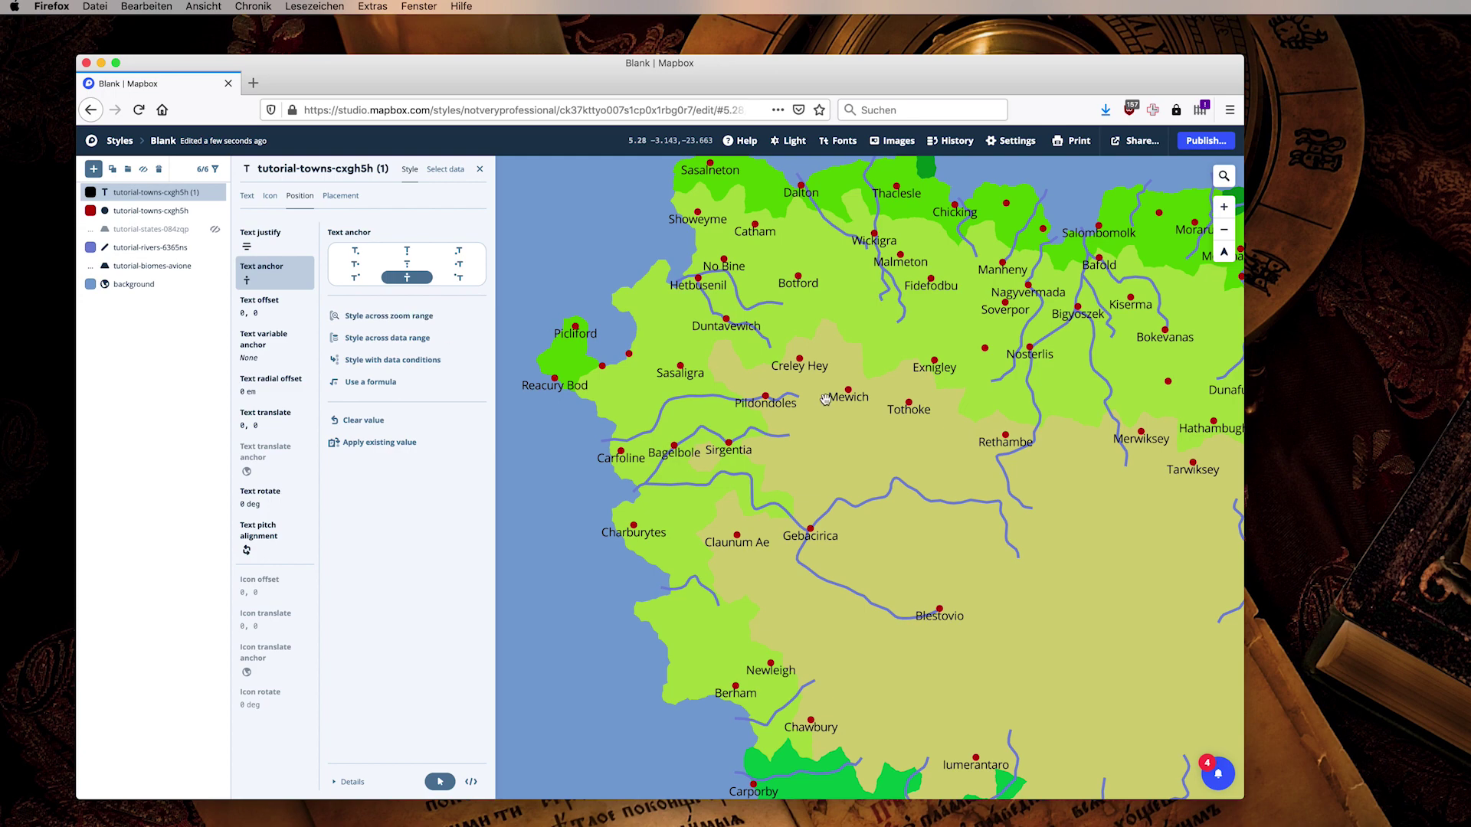
scroll(821, 398, "down", 8)
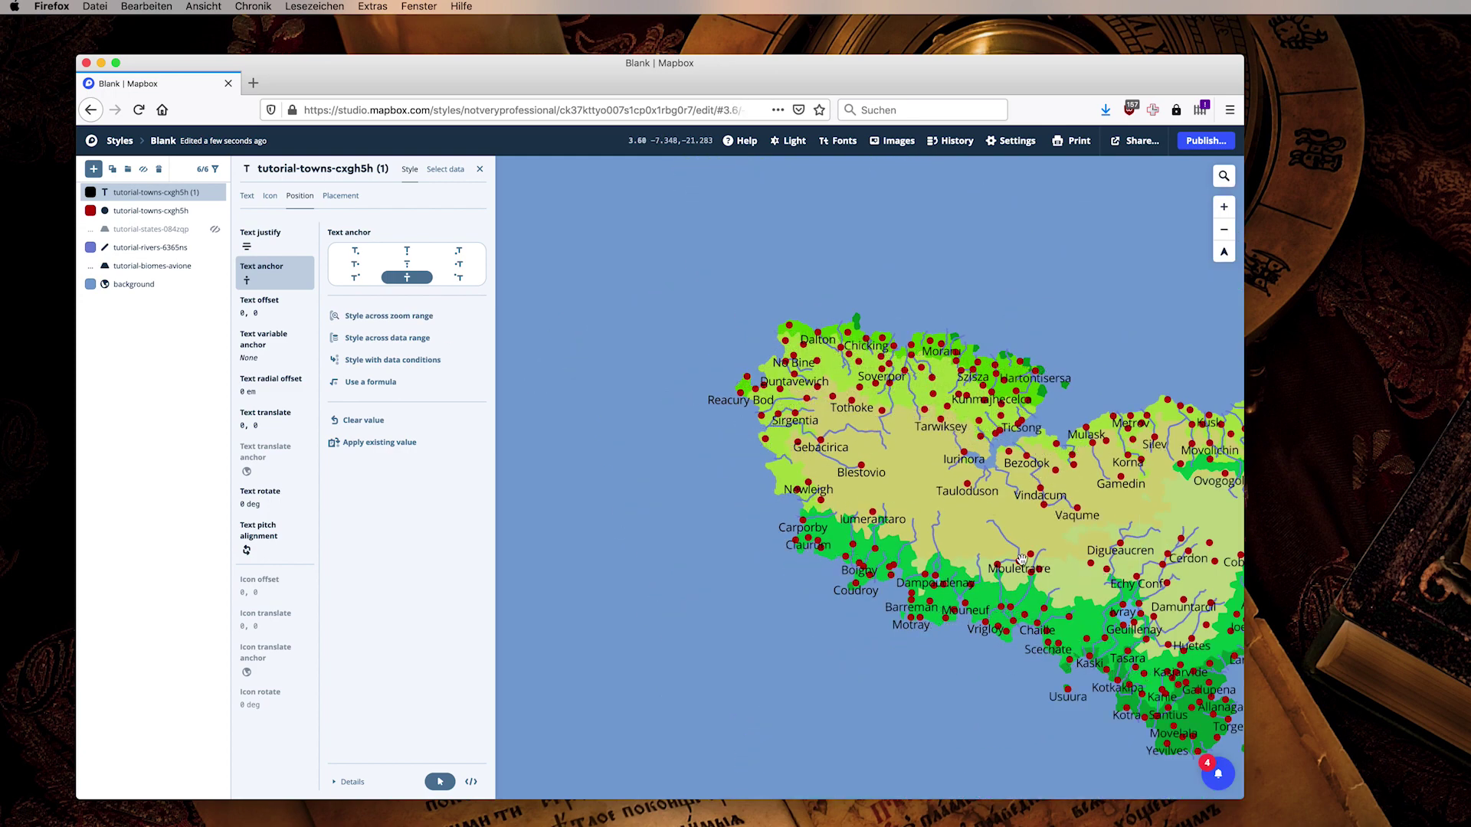
scroll(770, 388, "up", 10)
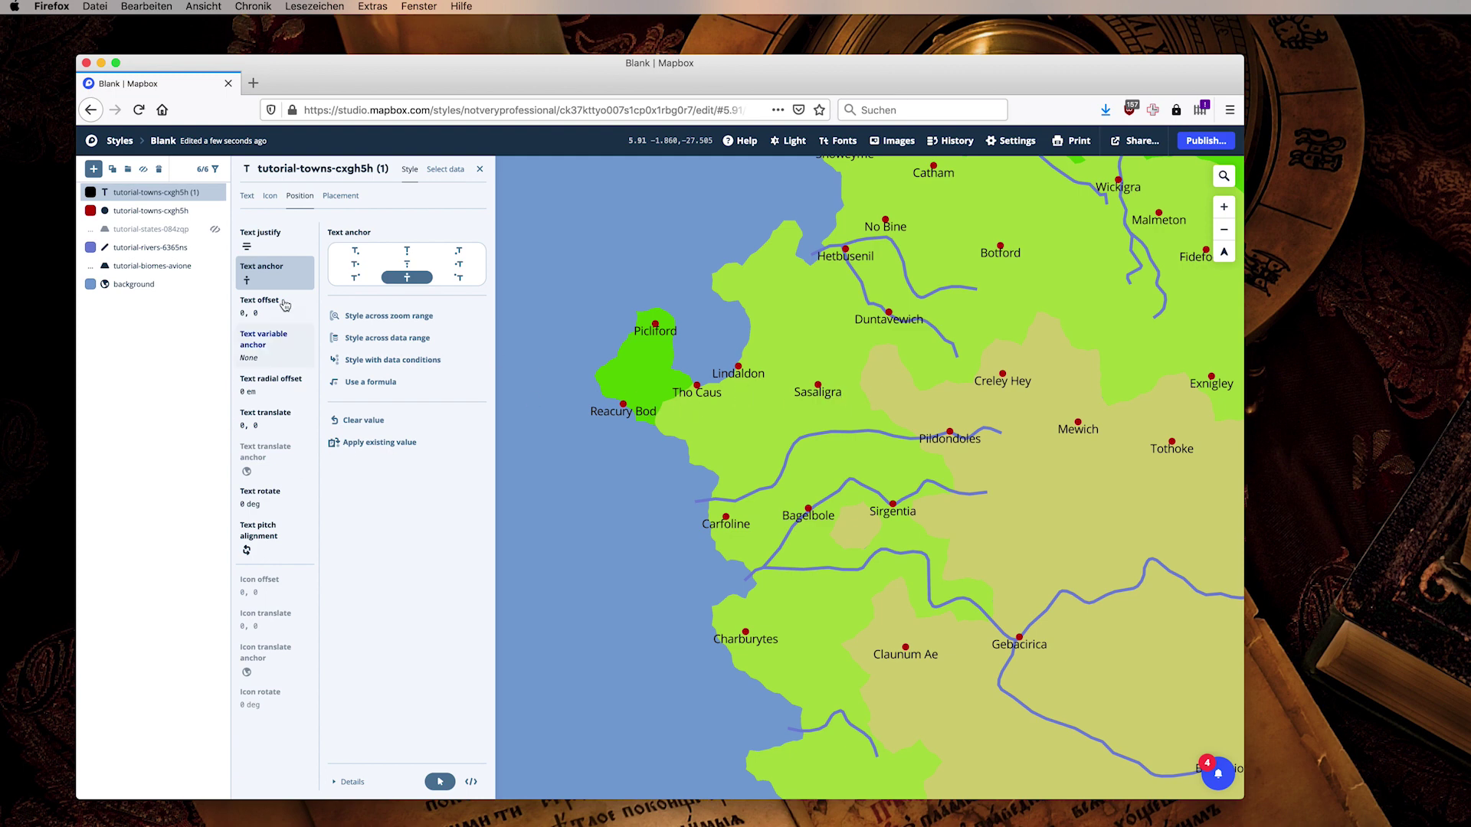
left_click(270, 195)
Step: Try Overpass Light Italic, then set the town label font to Caveat Bold
left_click(247, 195)
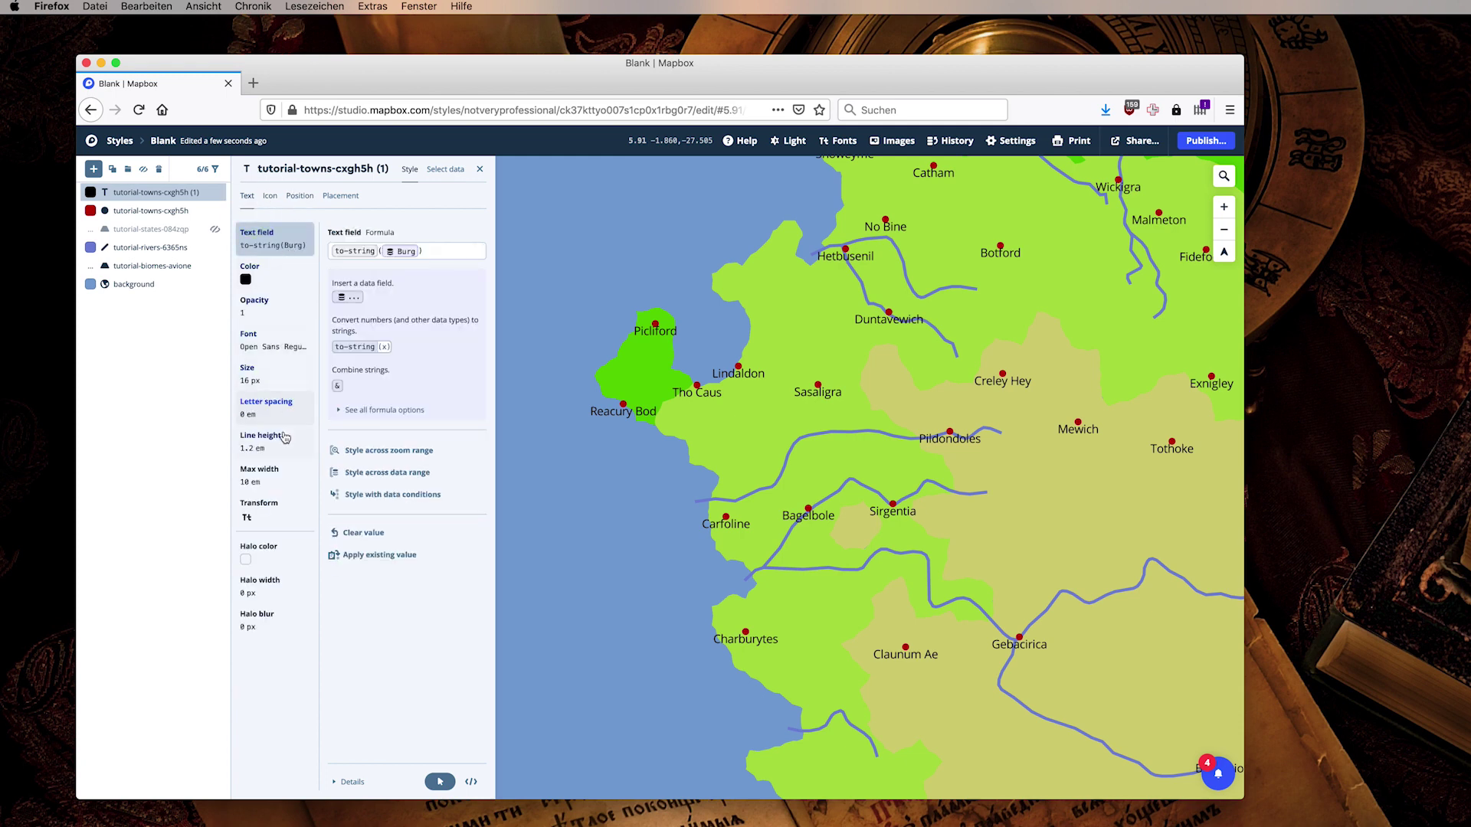
left_click(274, 341)
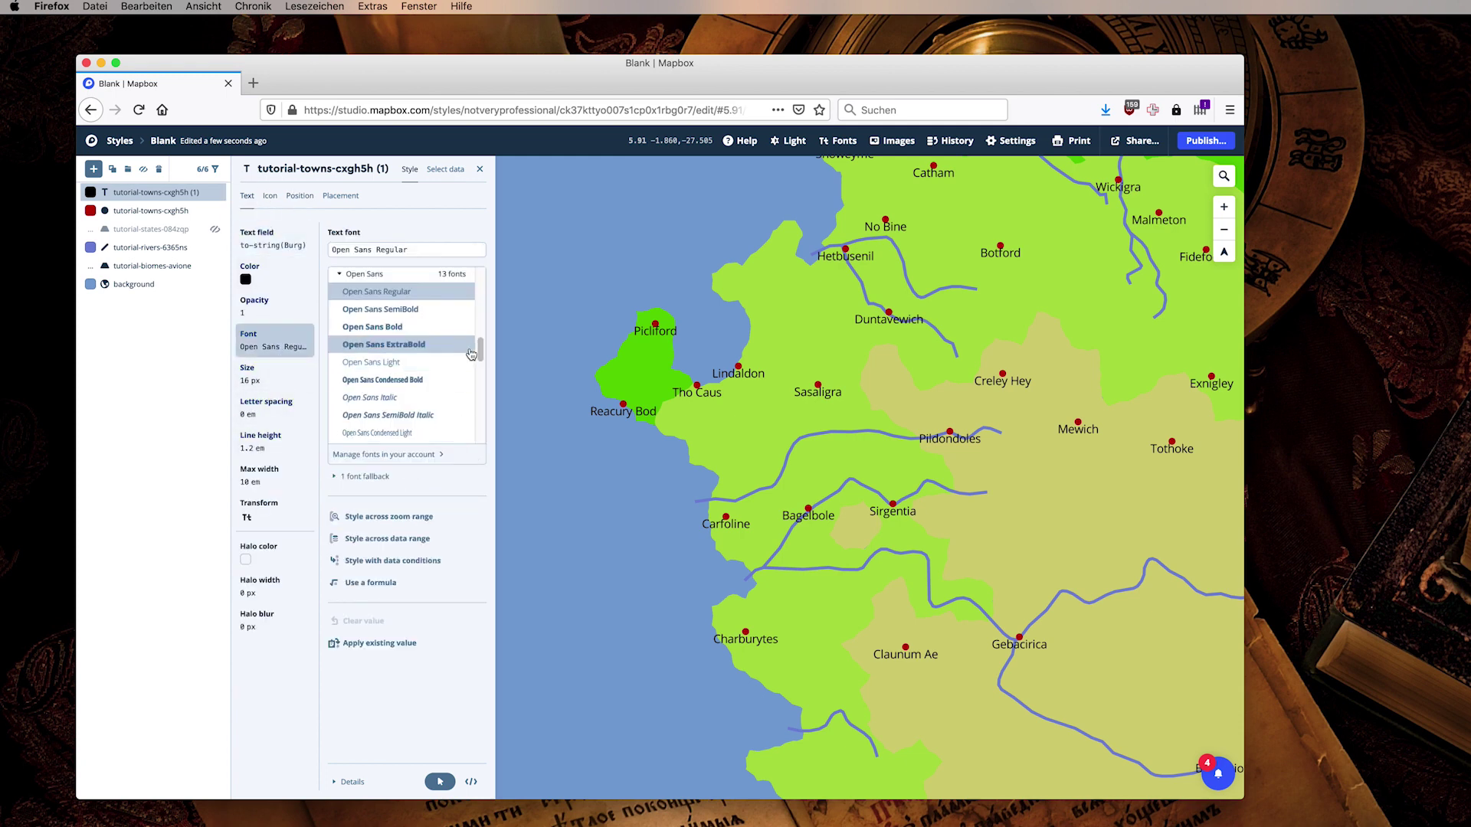
left_click_drag(479, 349, 480, 388)
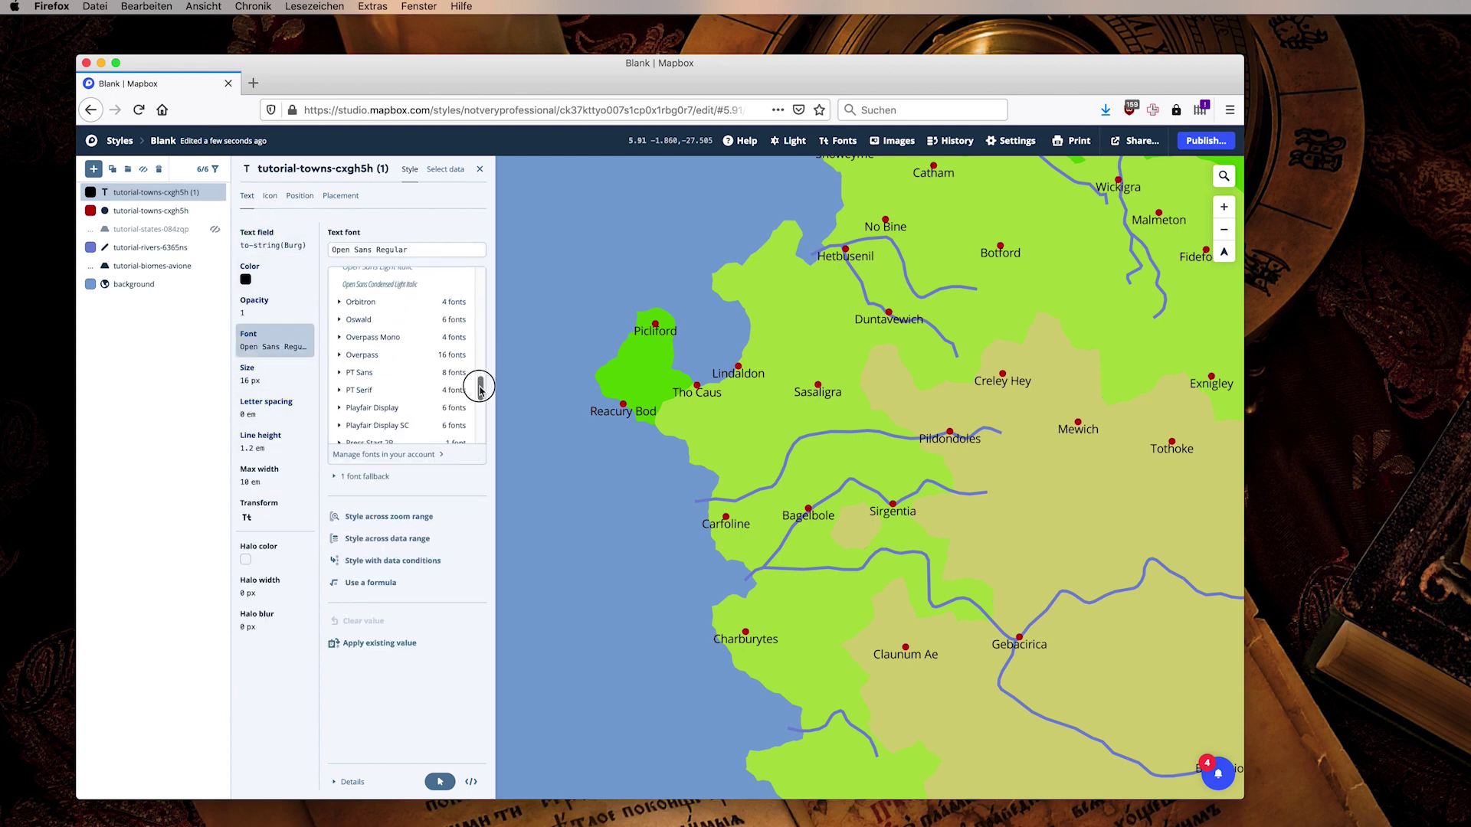
left_click(339, 355)
left_click(408, 372)
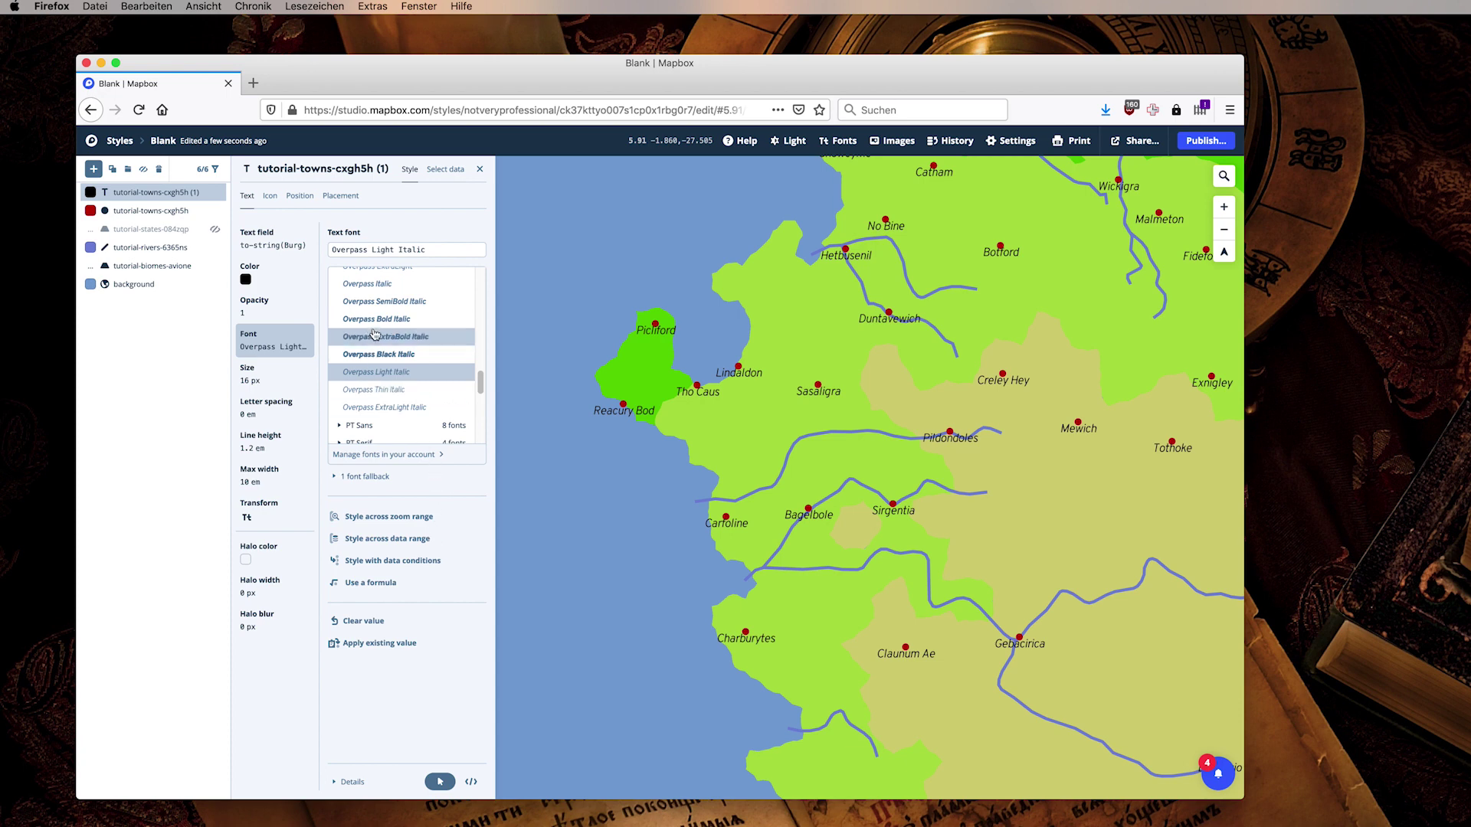
scroll(367, 330, "up", 10)
left_click(340, 304)
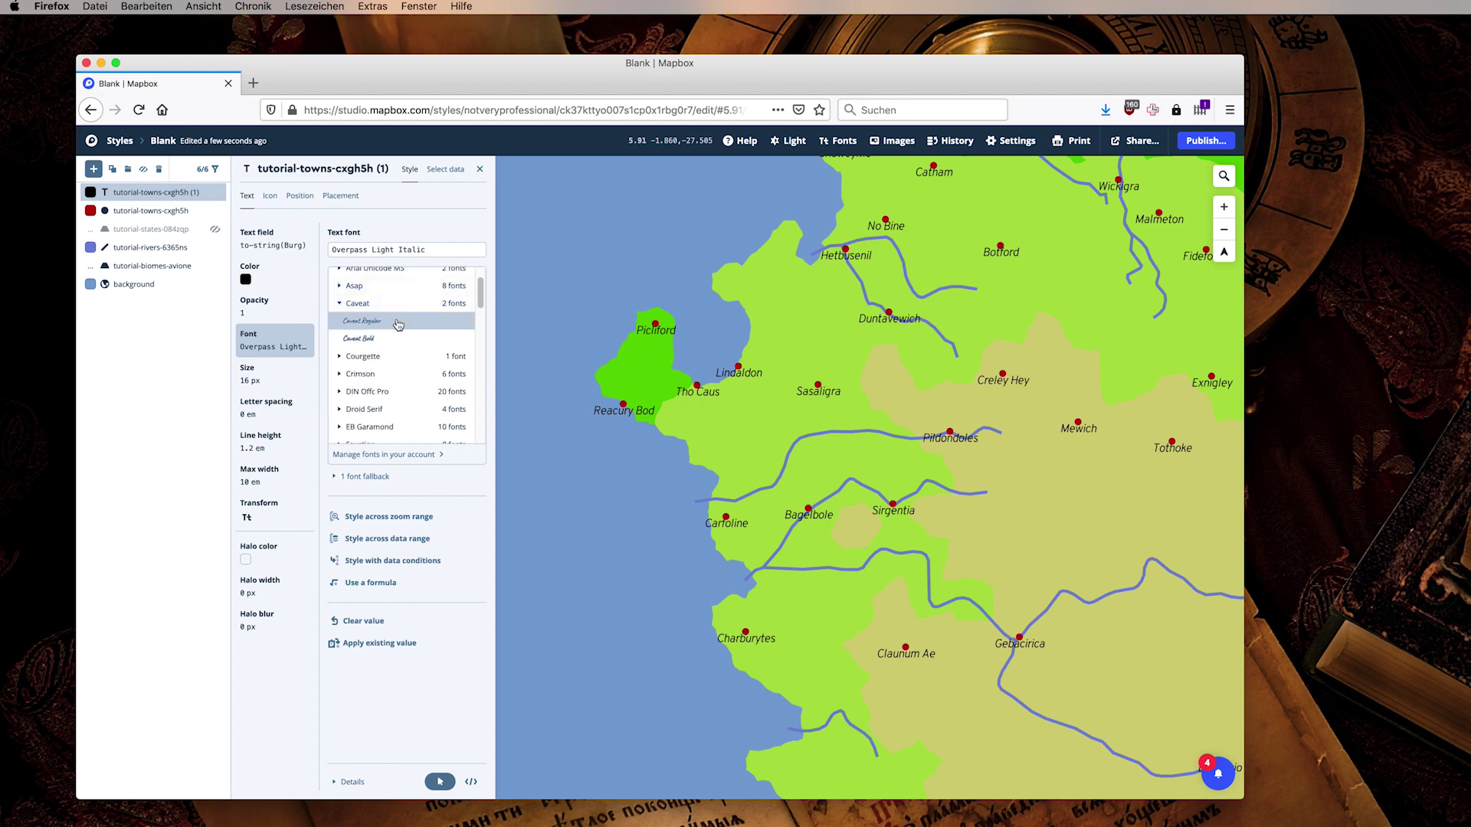
left_click(385, 339)
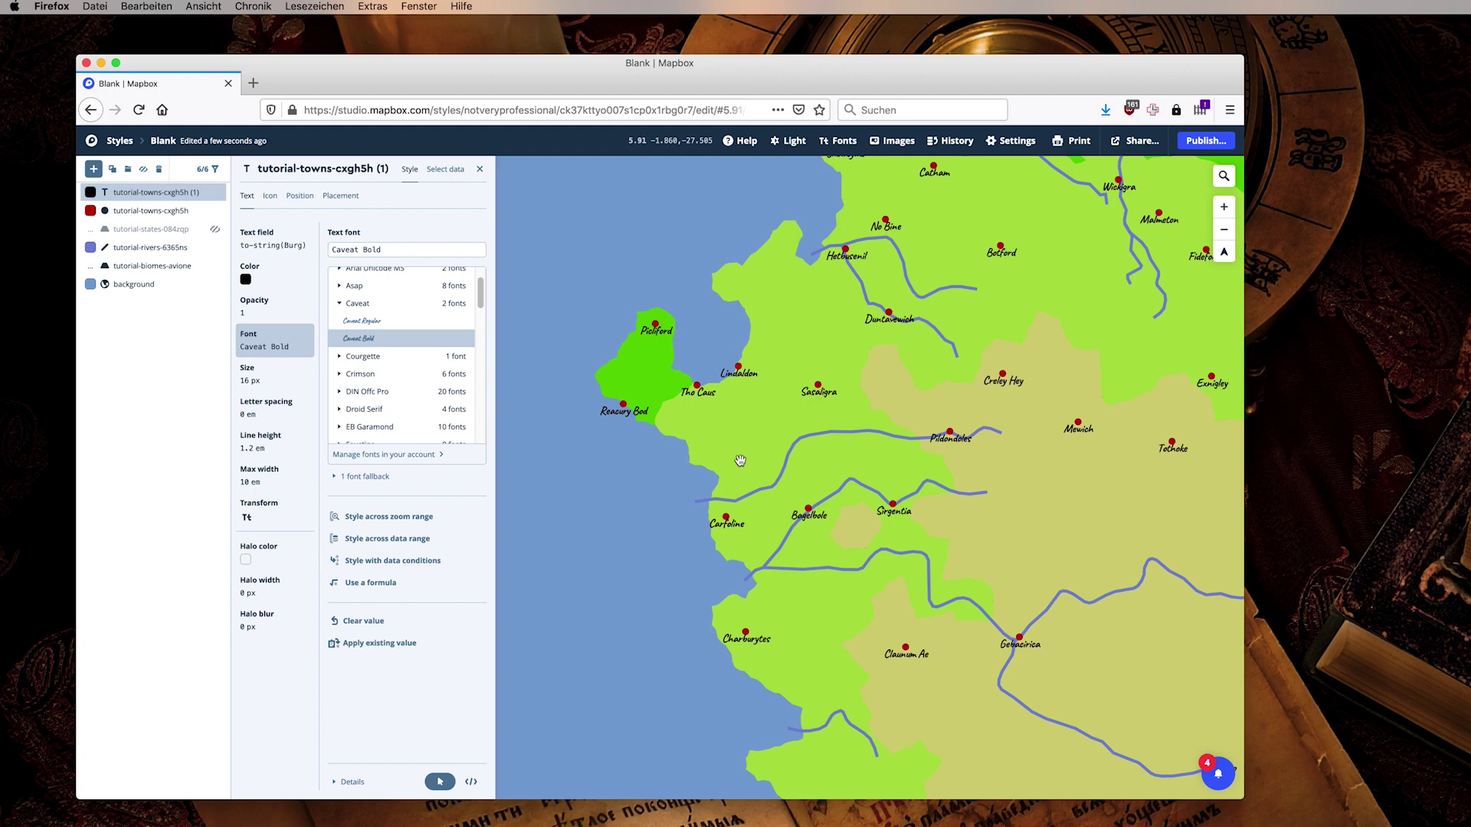
scroll(881, 447, "down", 5)
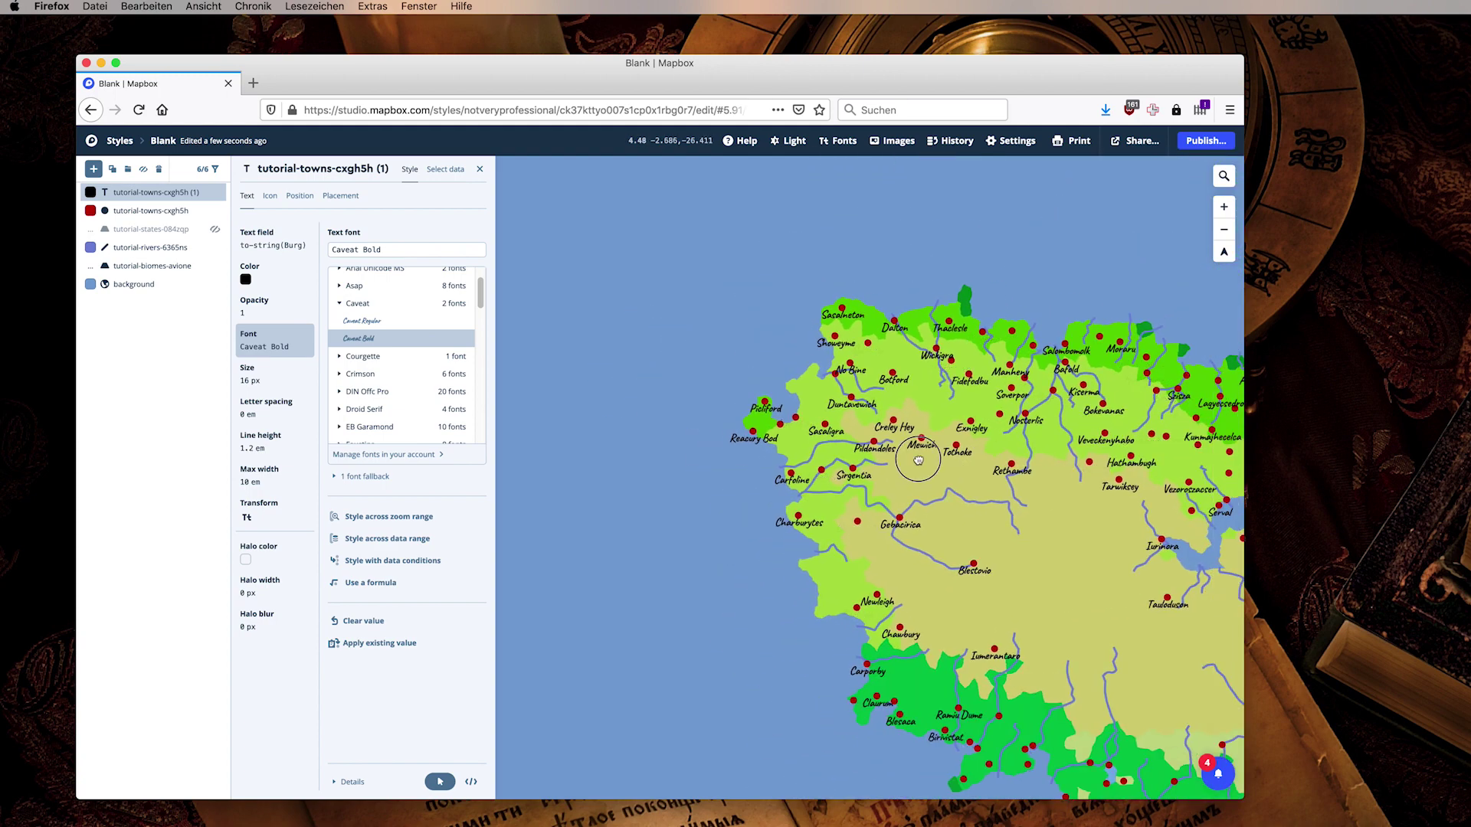
Step: Pan and zoom across the island to review the Caveat Bold town labels along the coasts
left_click_drag(880, 448, 702, 395)
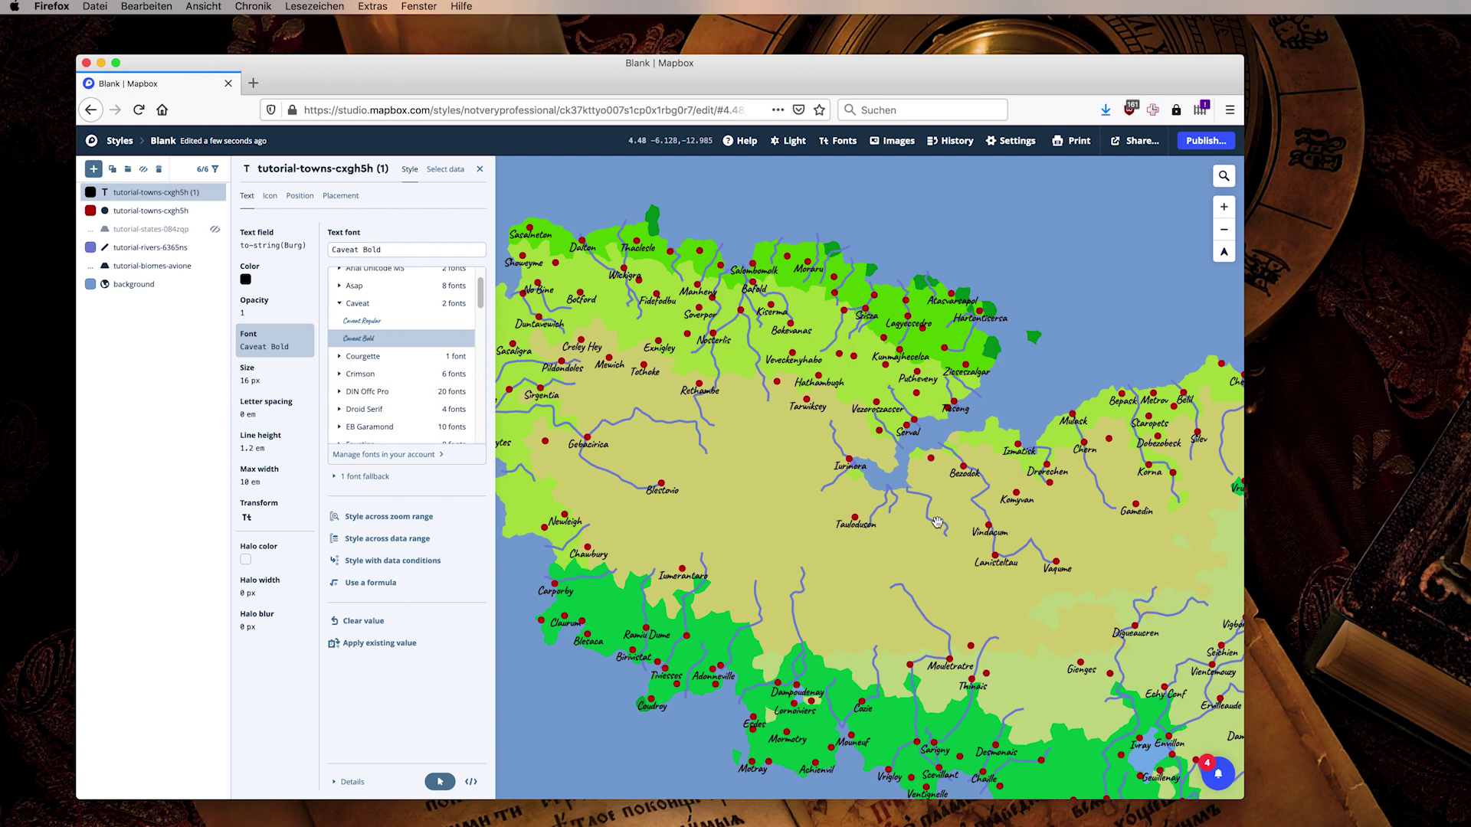
left_click_drag(729, 500, 871, 494)
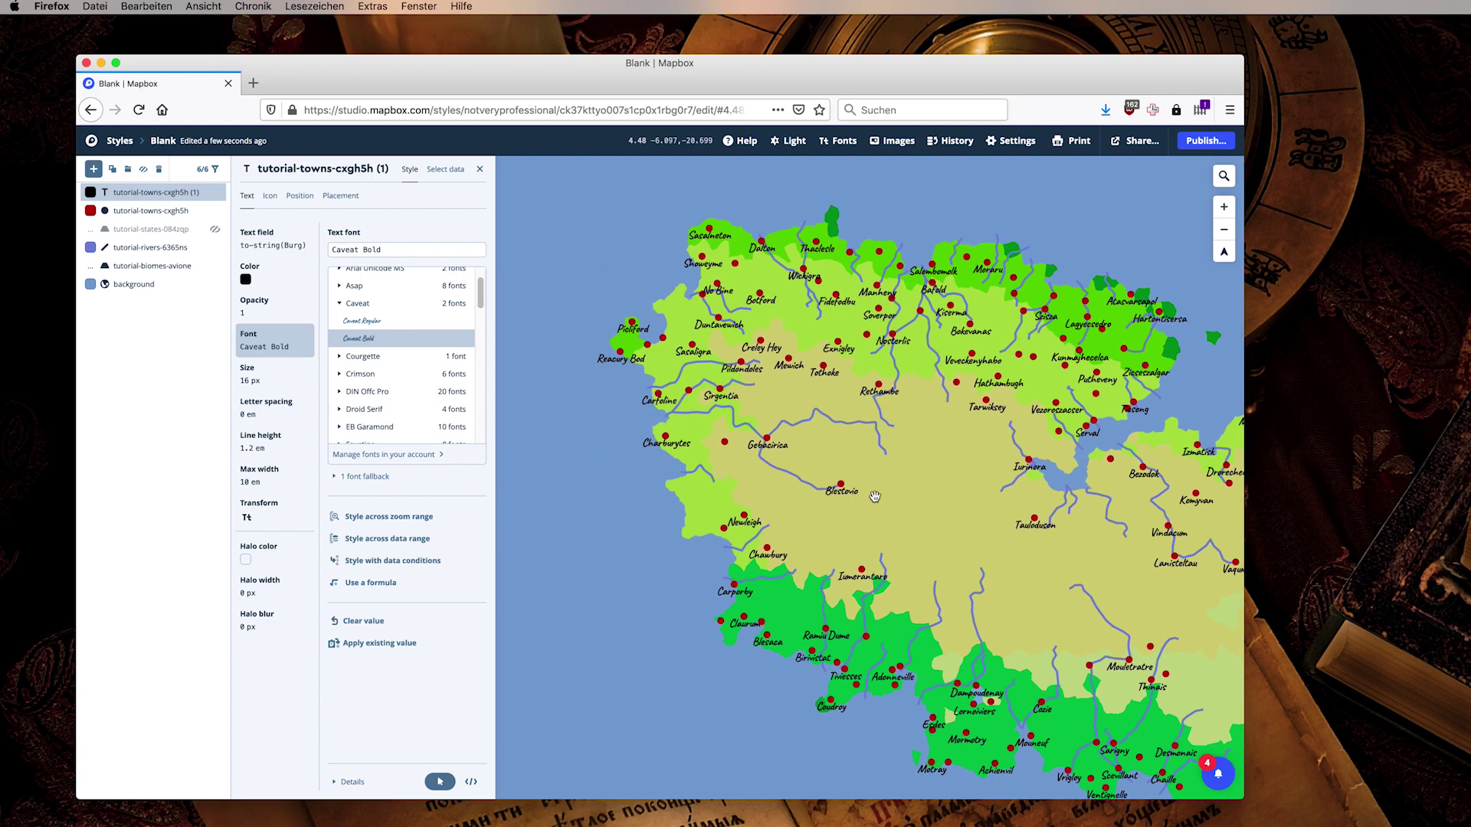
scroll(840, 490, "up", 10)
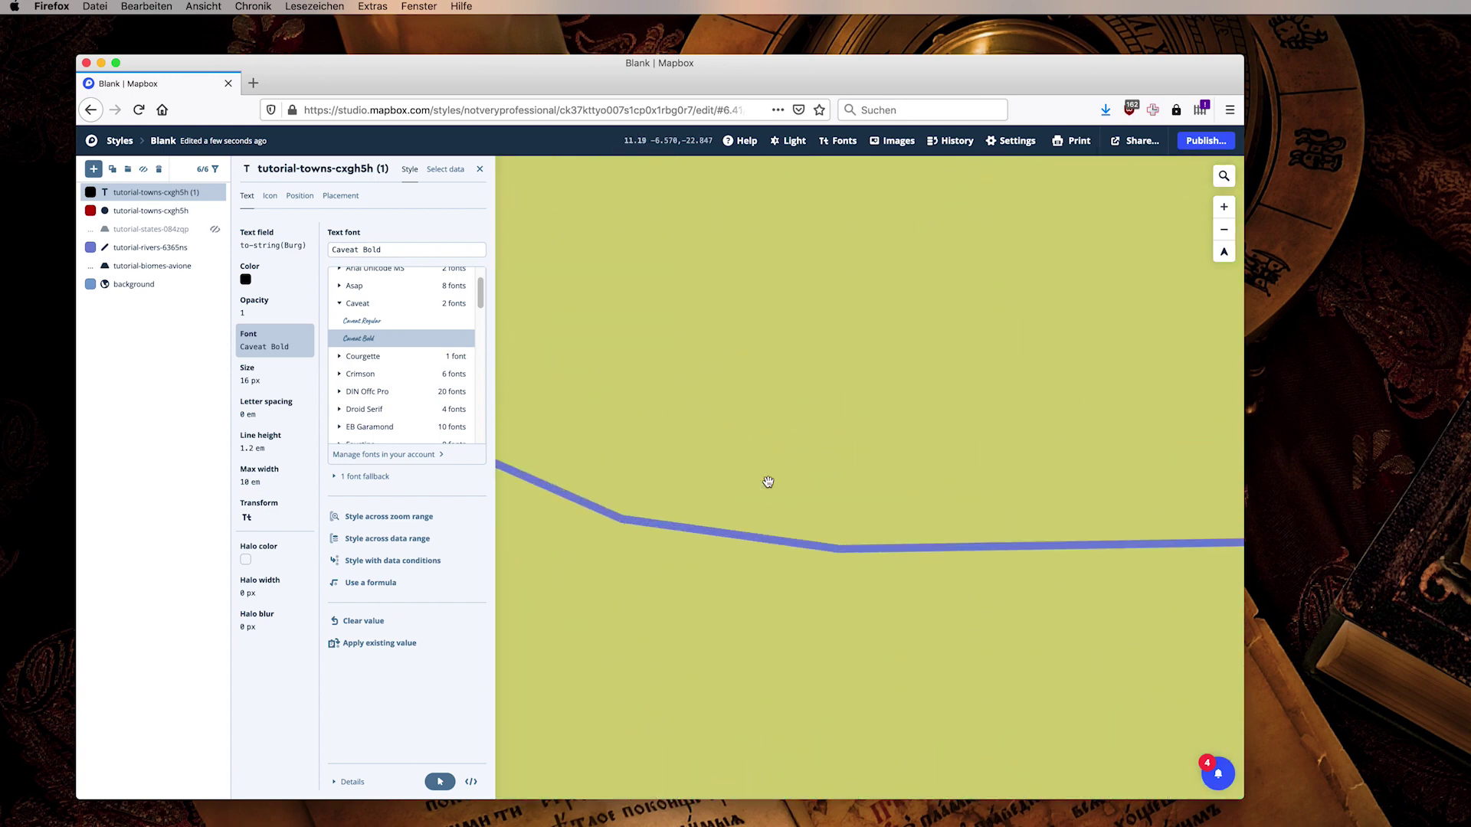
scroll(769, 482, "down", 8)
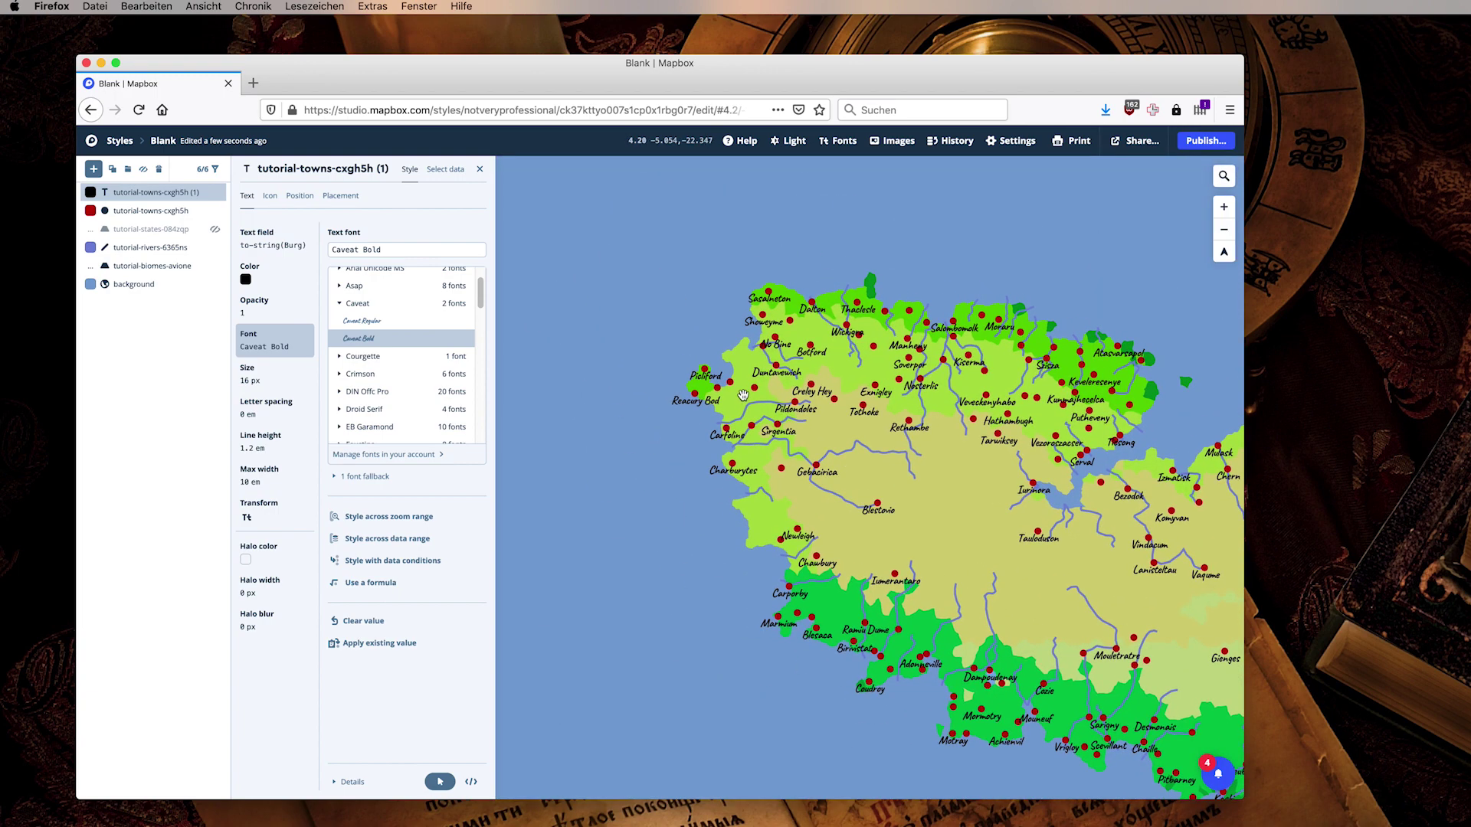
left_click_drag(737, 388, 779, 516)
left_click_drag(755, 291, 755, 529)
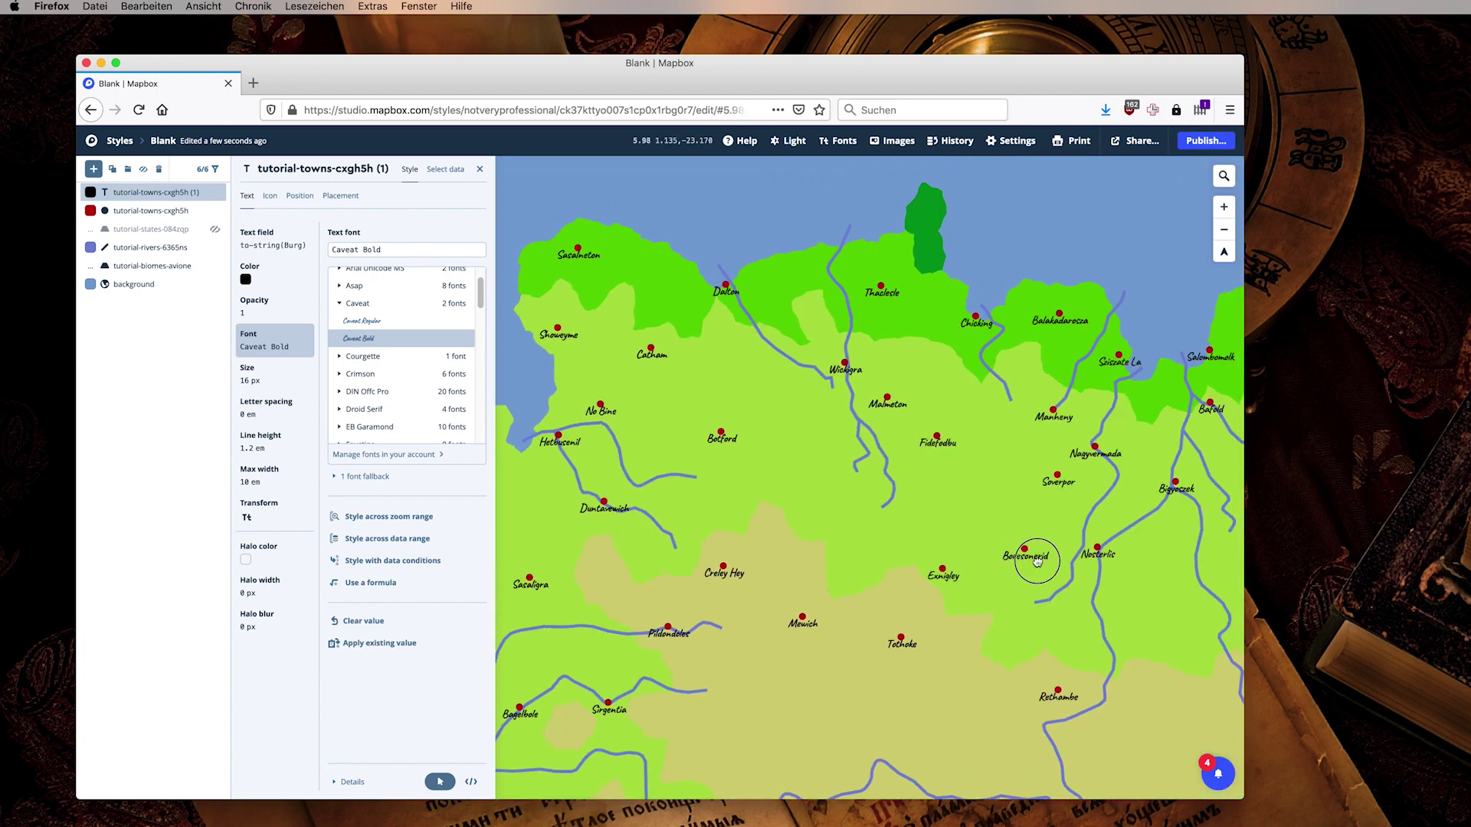
left_click_drag(988, 383, 644, 605)
left_click_drag(930, 434, 725, 552)
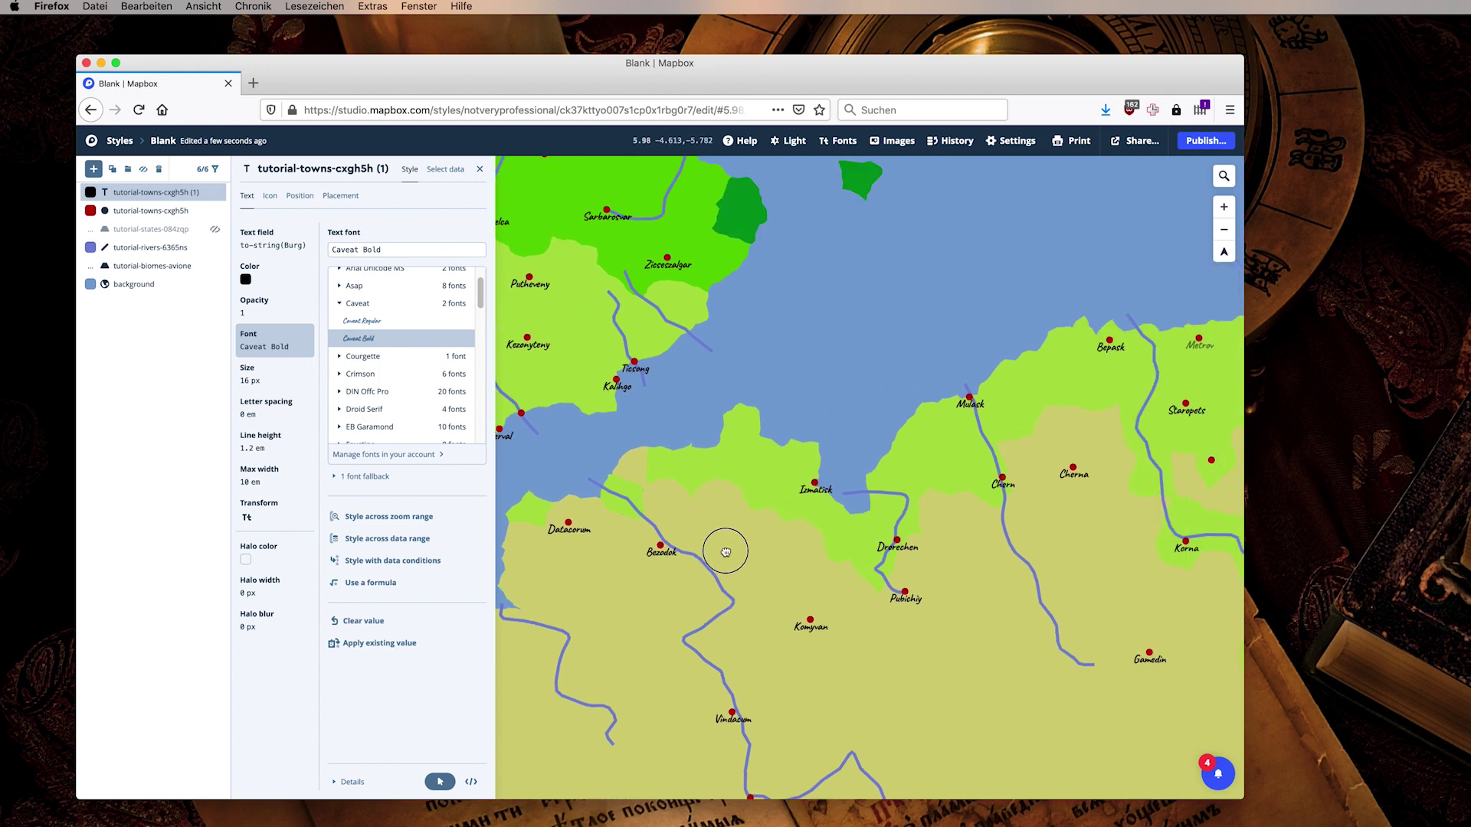
left_click_drag(1053, 498, 913, 507)
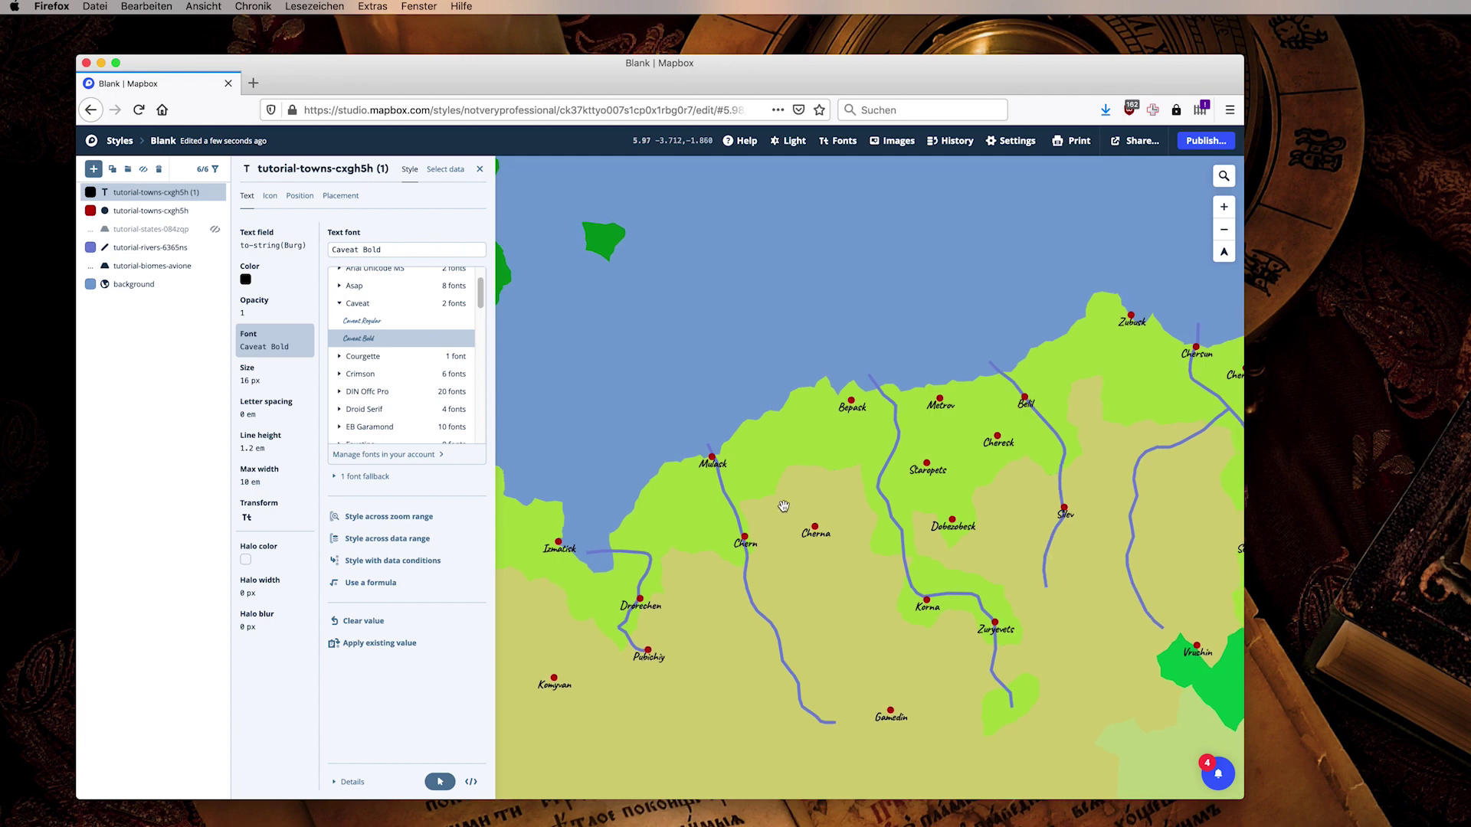
scroll(784, 507, "down", 5)
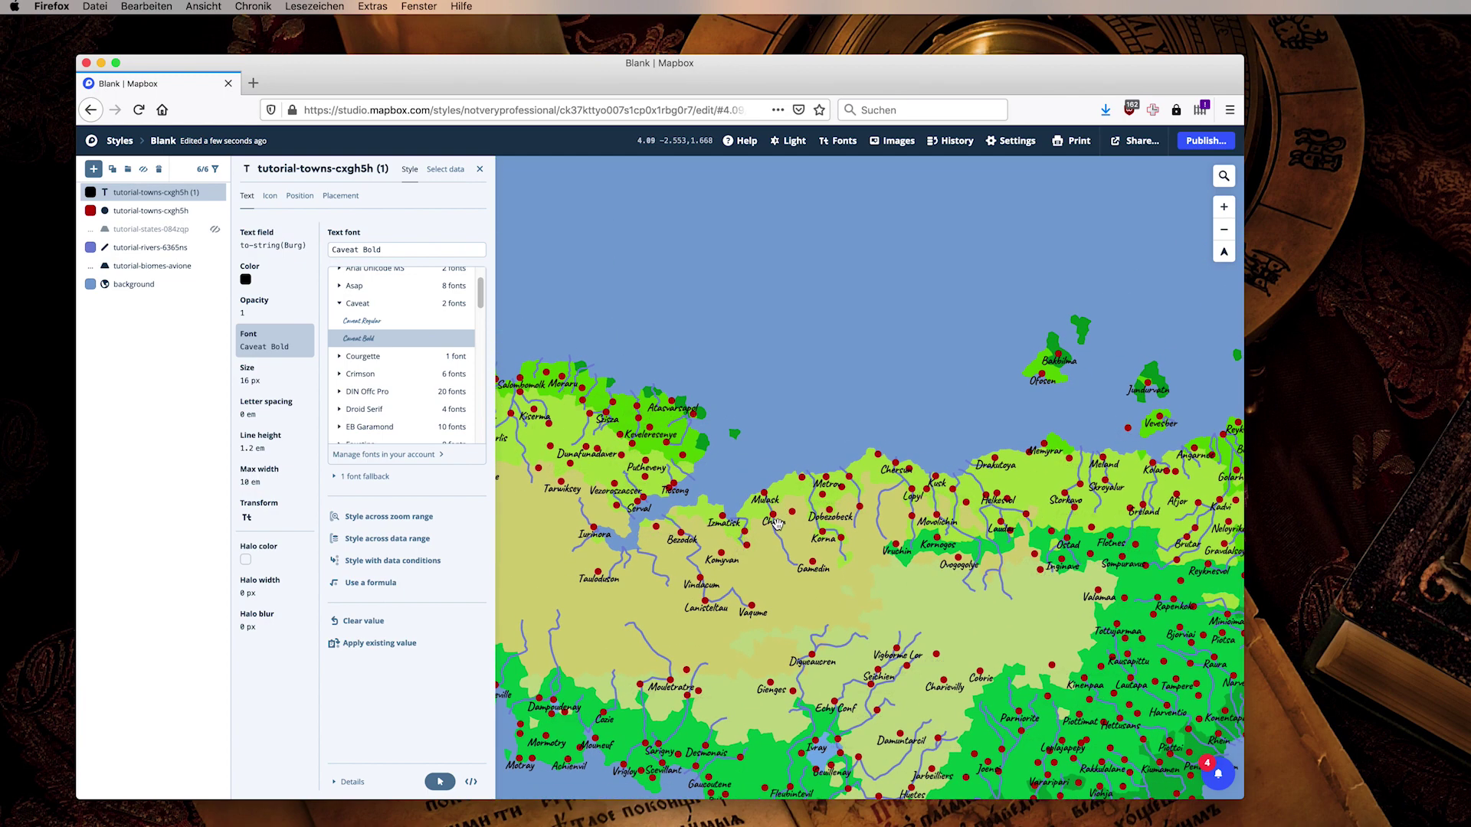
key("ctrl+super+Escape")
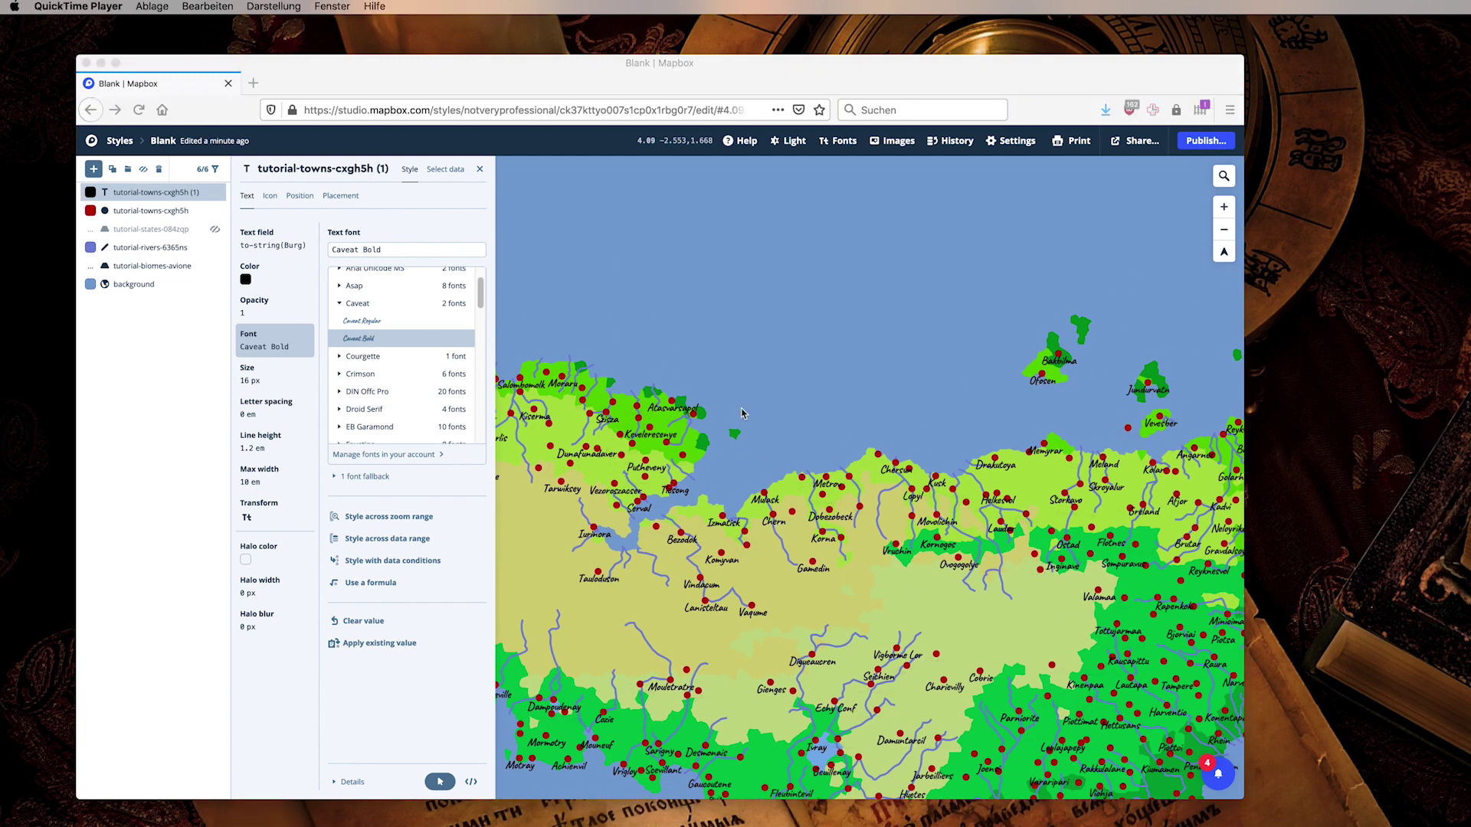
left_click(117, 146)
Step: Open the finished Auseka style from the saved styles list for comparison
left_click(119, 143)
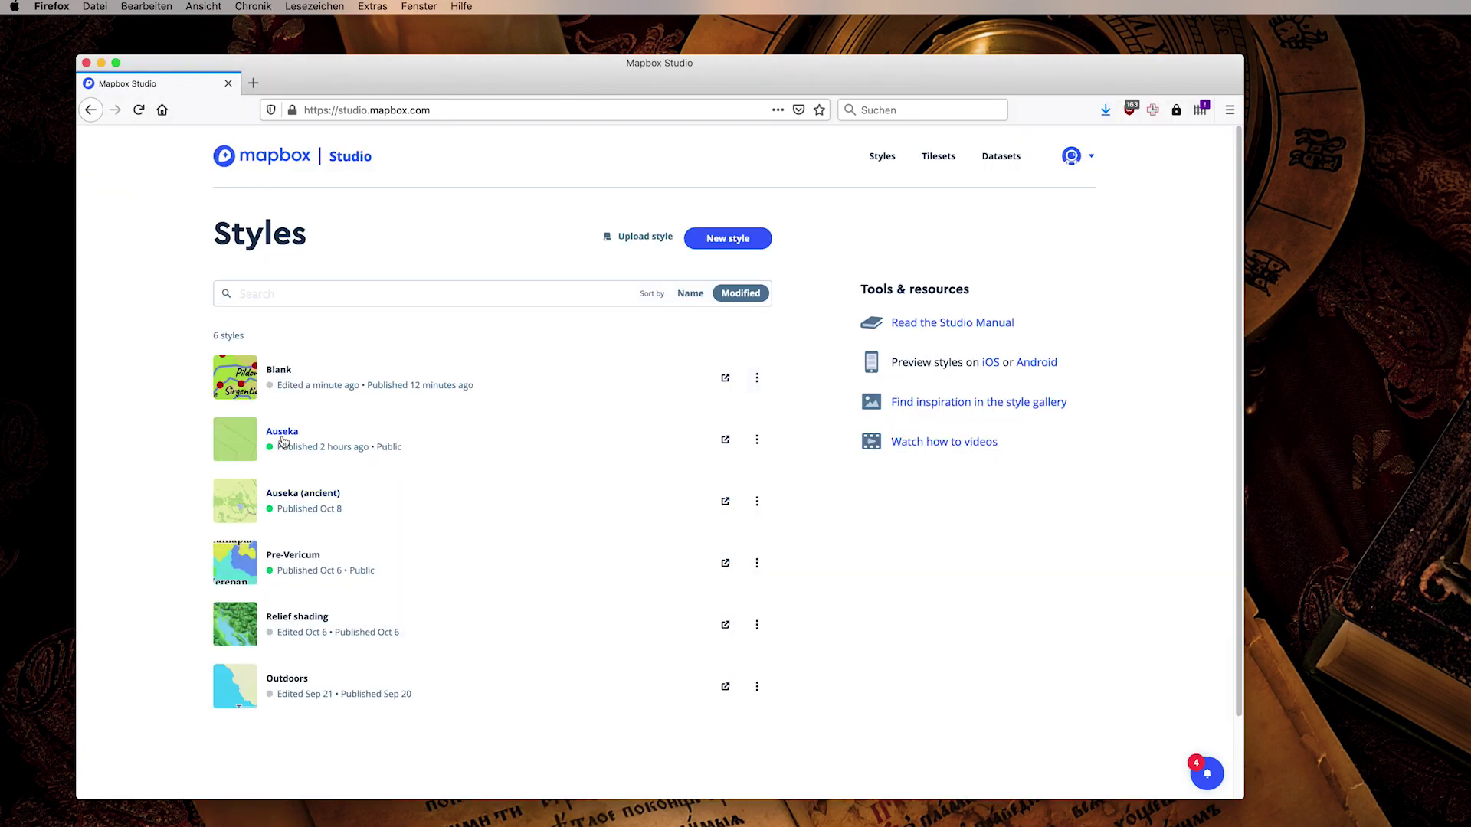
left_click(280, 435)
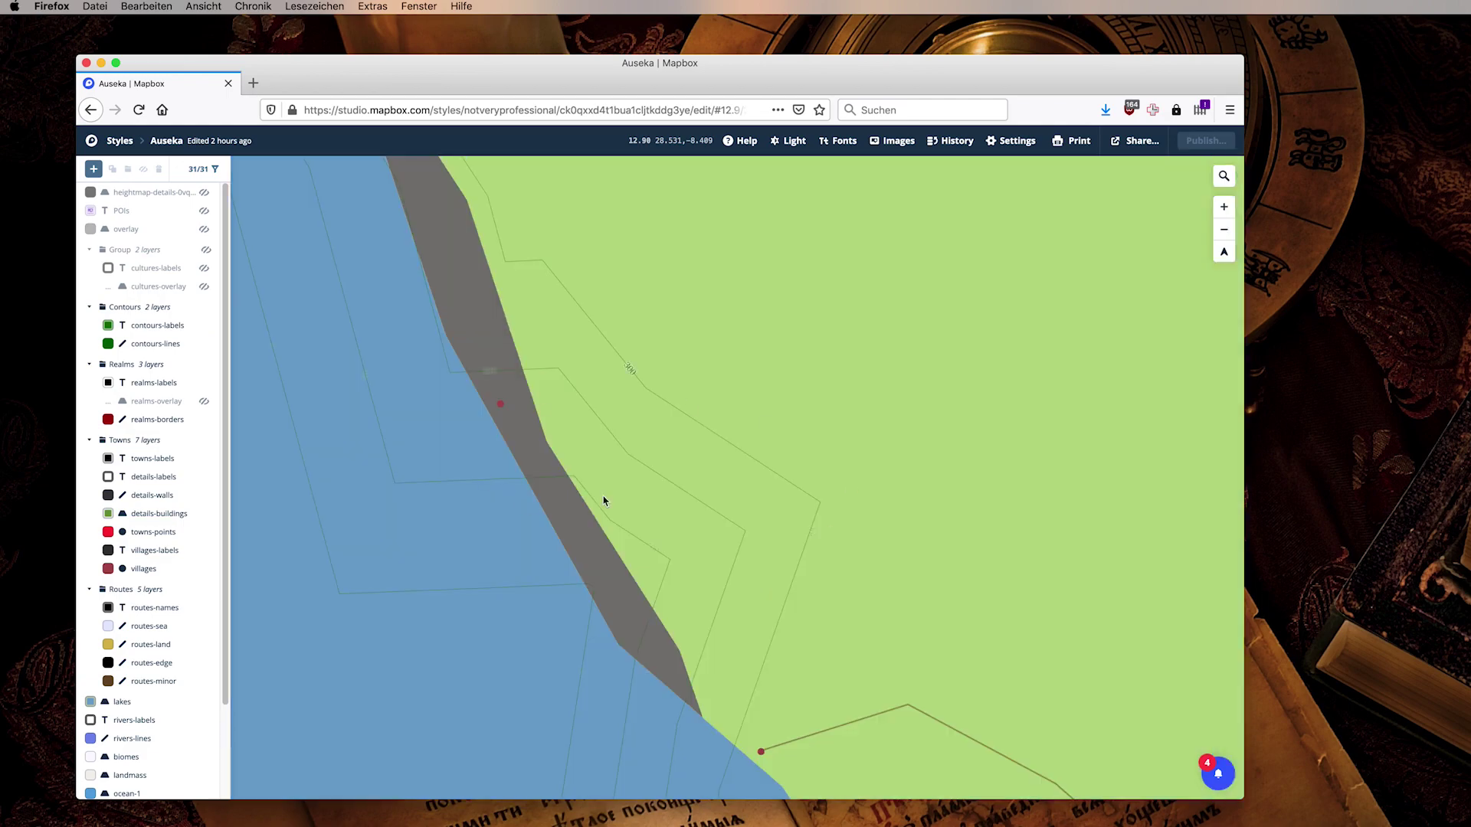
scroll(633, 440, "down", 10)
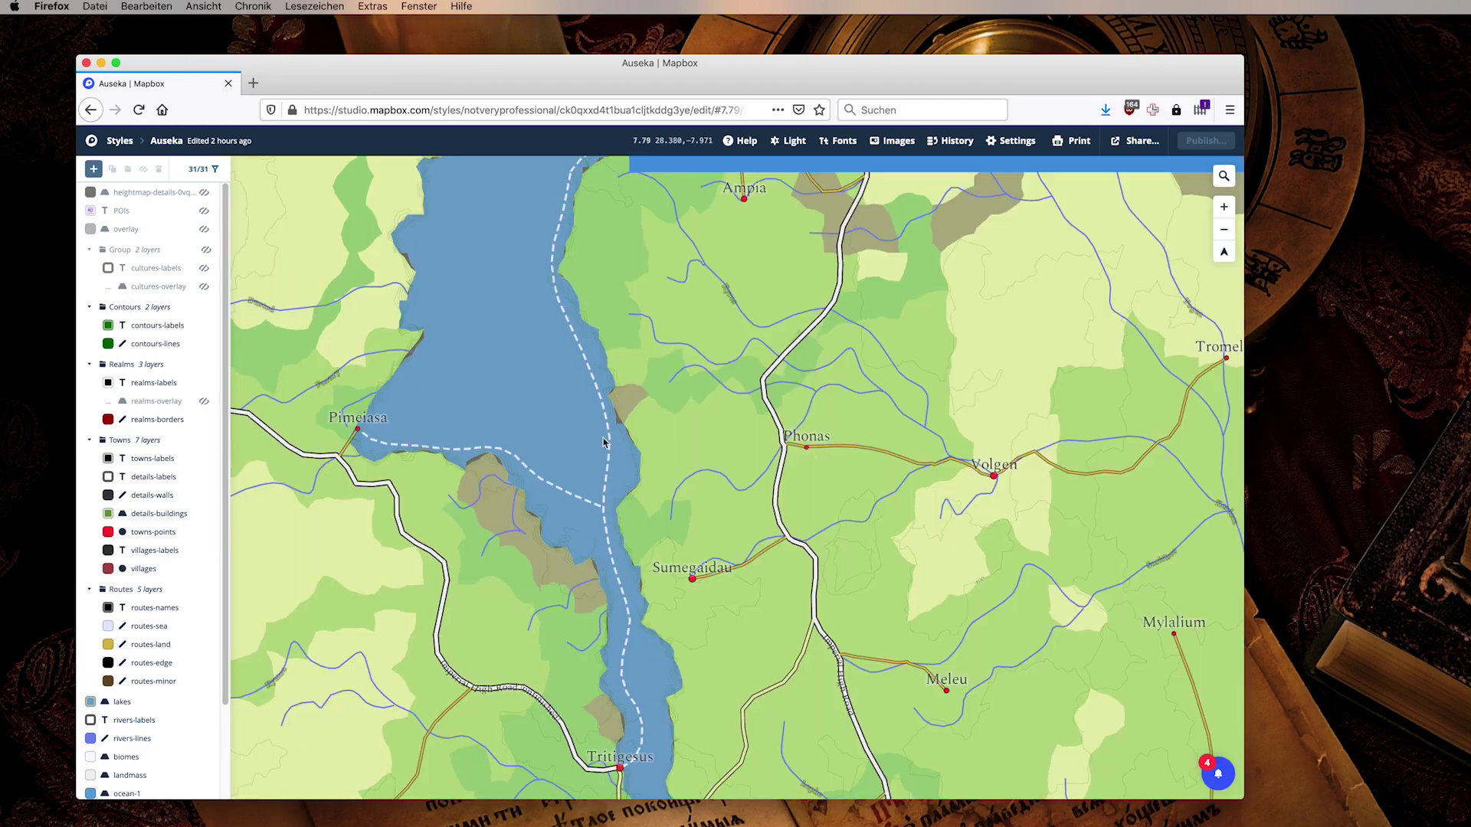
scroll(759, 451, "down", 6)
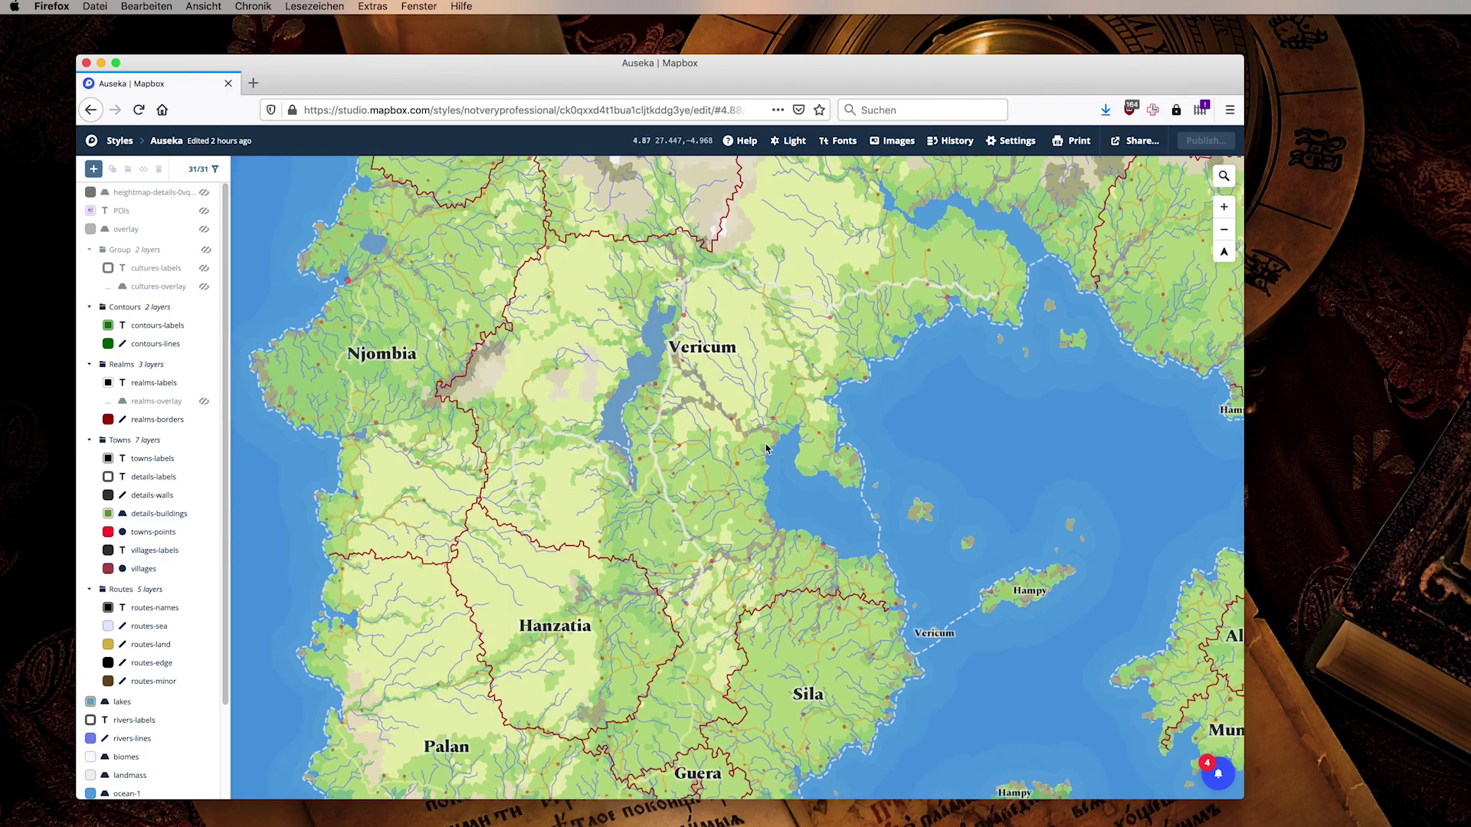
scroll(750, 452, "down", 2)
Step: Center the island and zoom into the western region until blue river name labels appear
left_click_drag(736, 417, 667, 484)
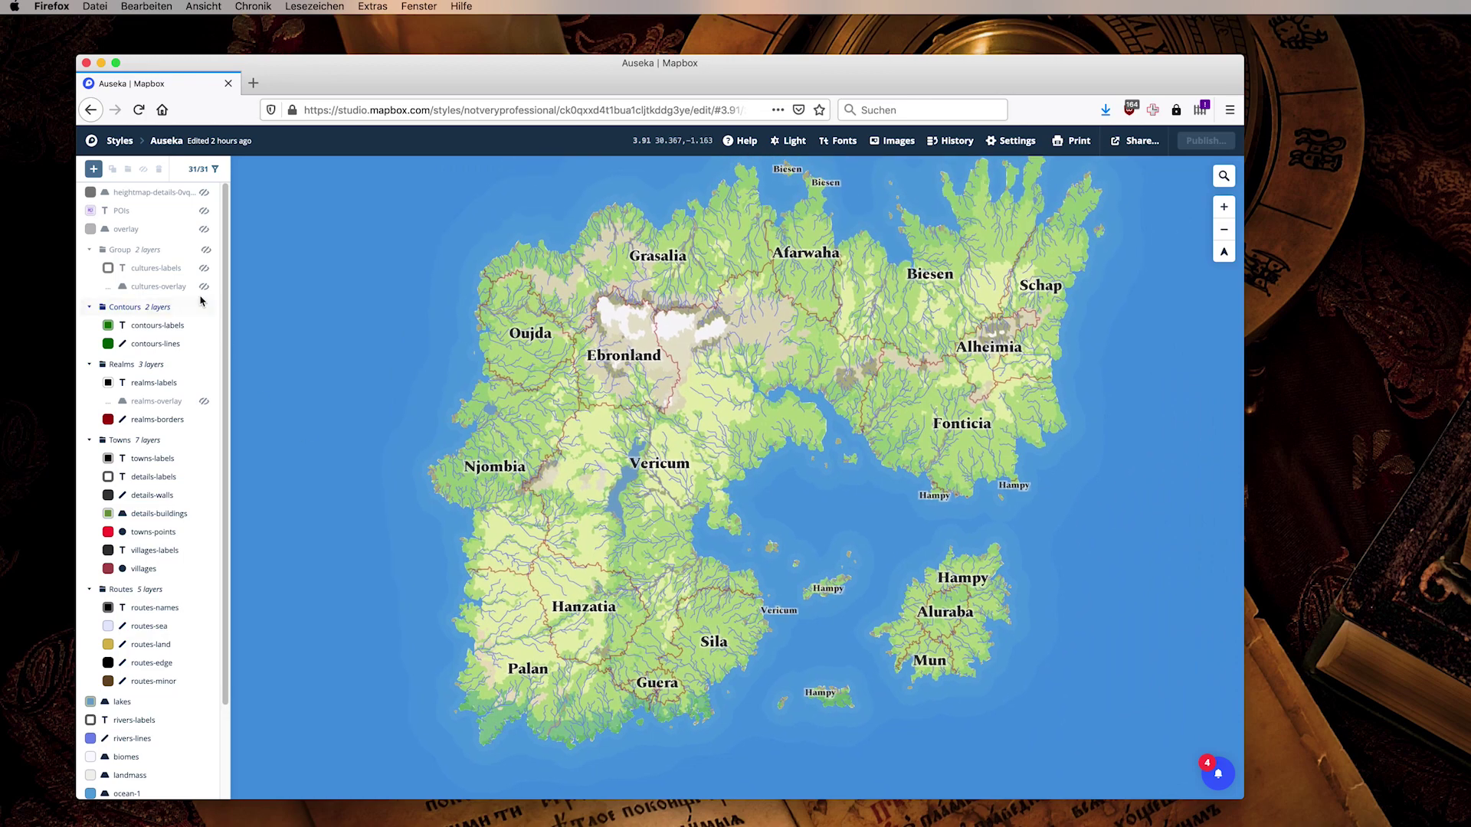
scroll(229, 403, "down", 3)
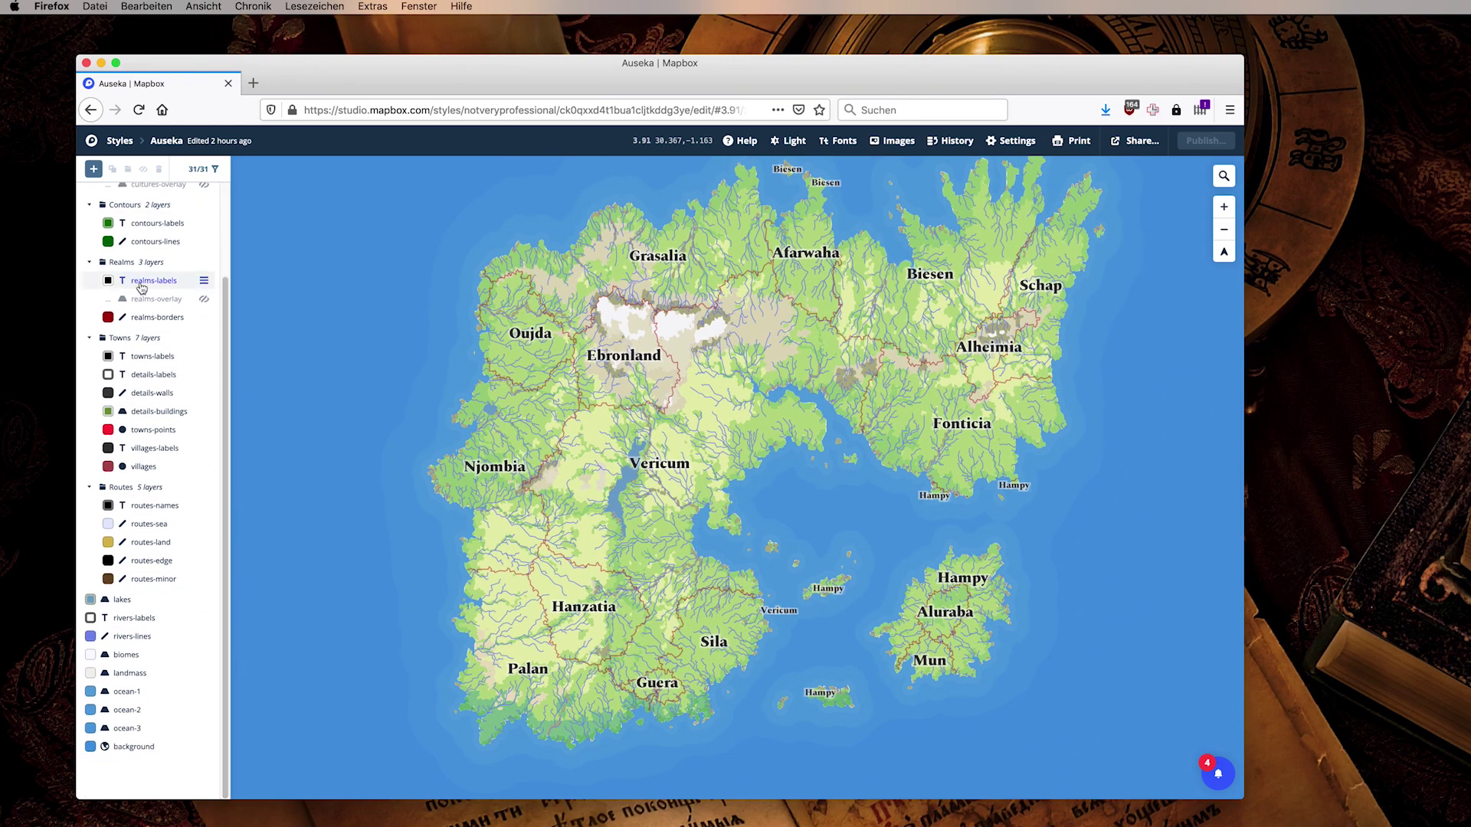
scroll(429, 640, "up", 5)
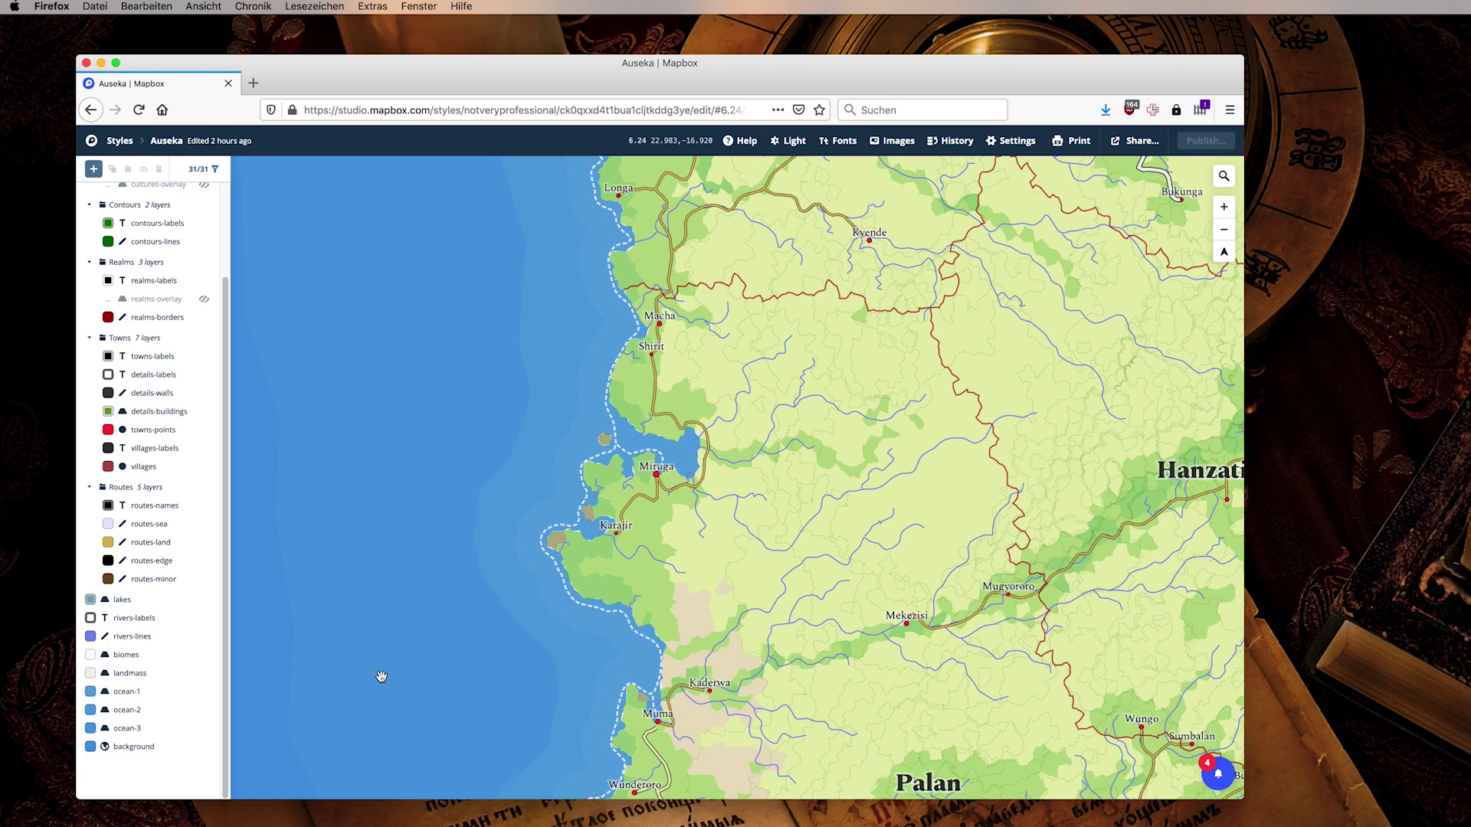
scroll(382, 677, "down", 2)
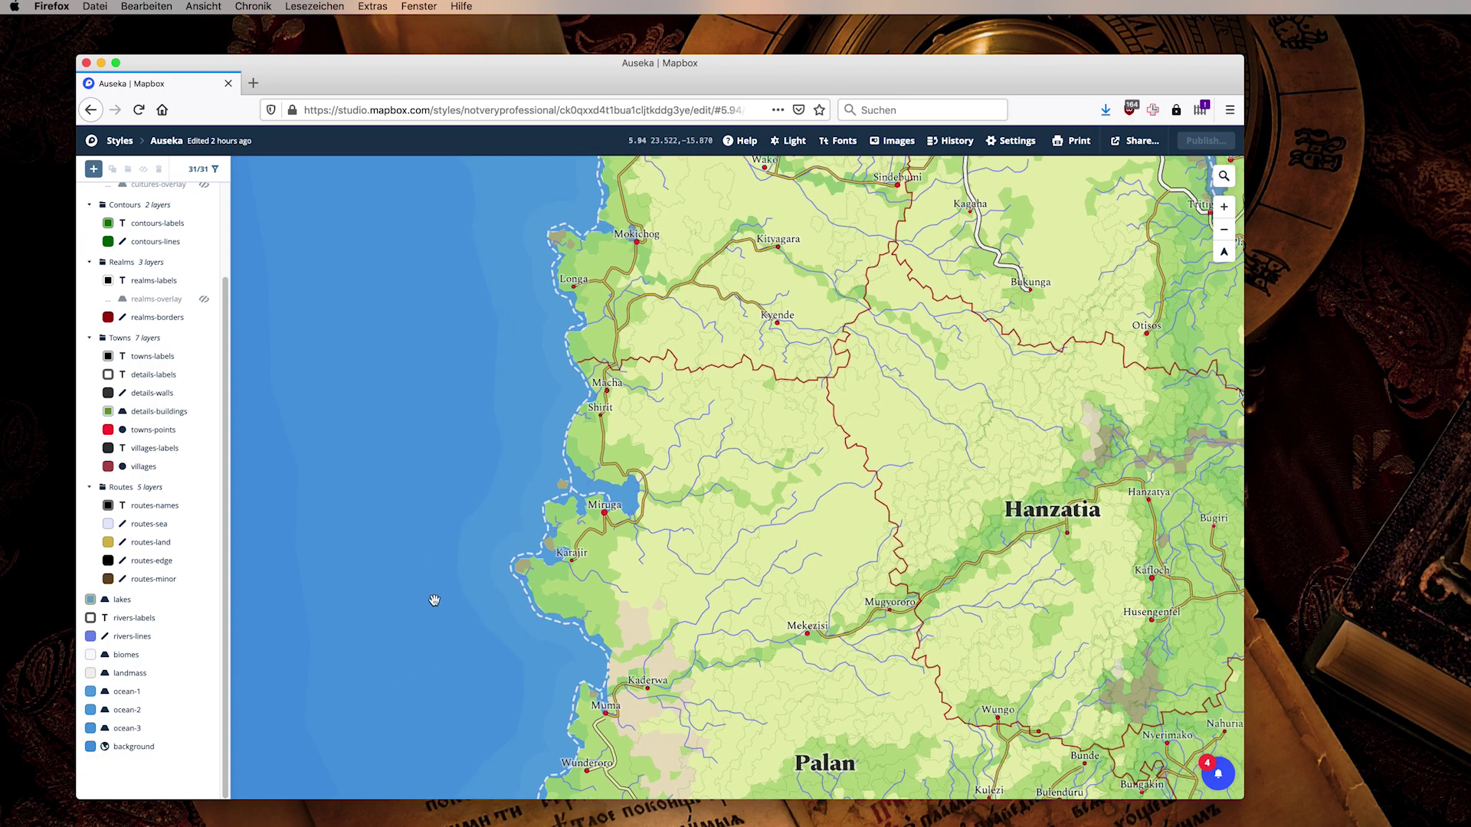
scroll(492, 636, "down", 6)
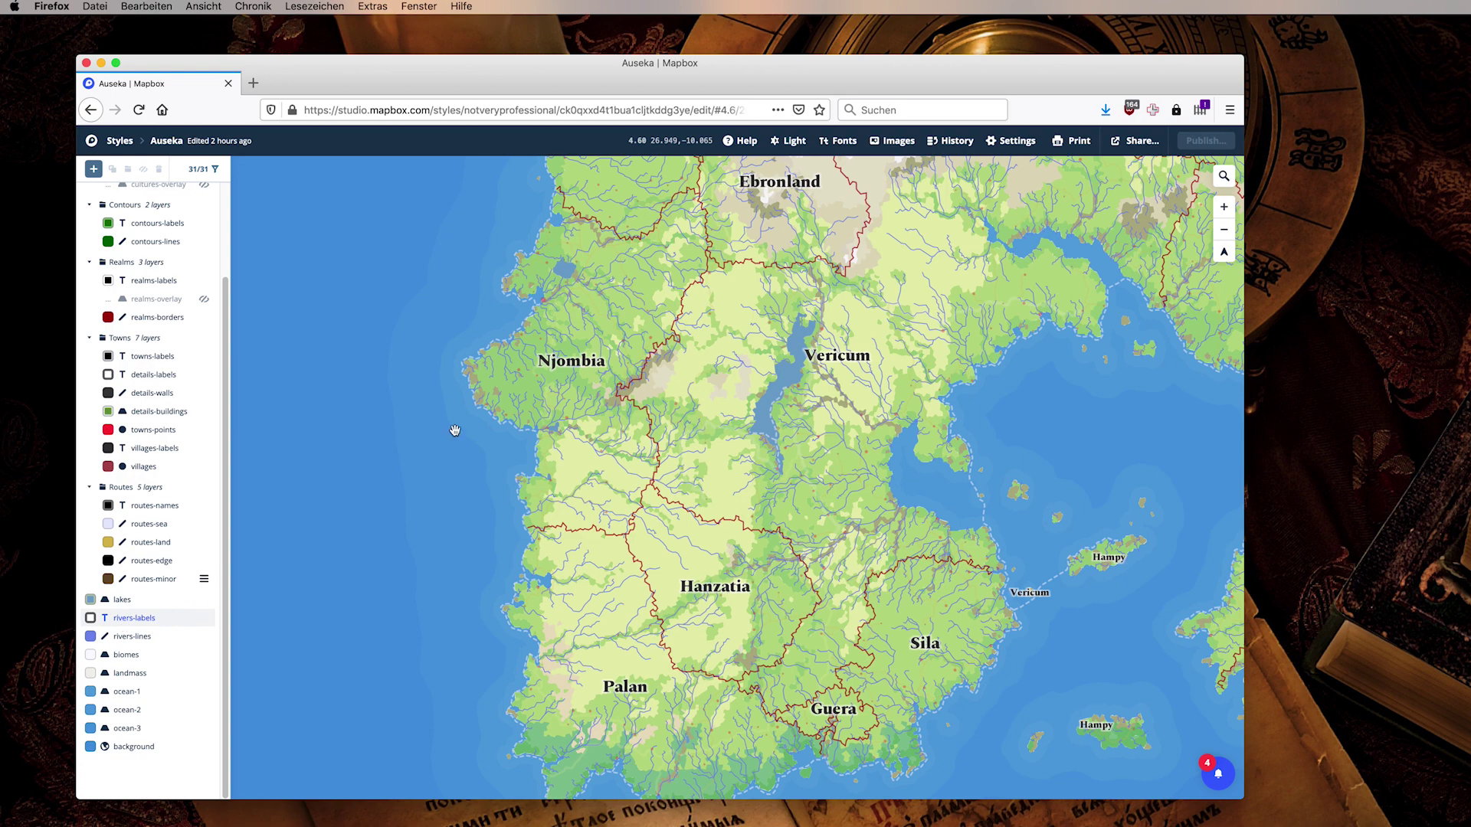
scroll(703, 513, "up", 10)
scroll(703, 512, "up", 3)
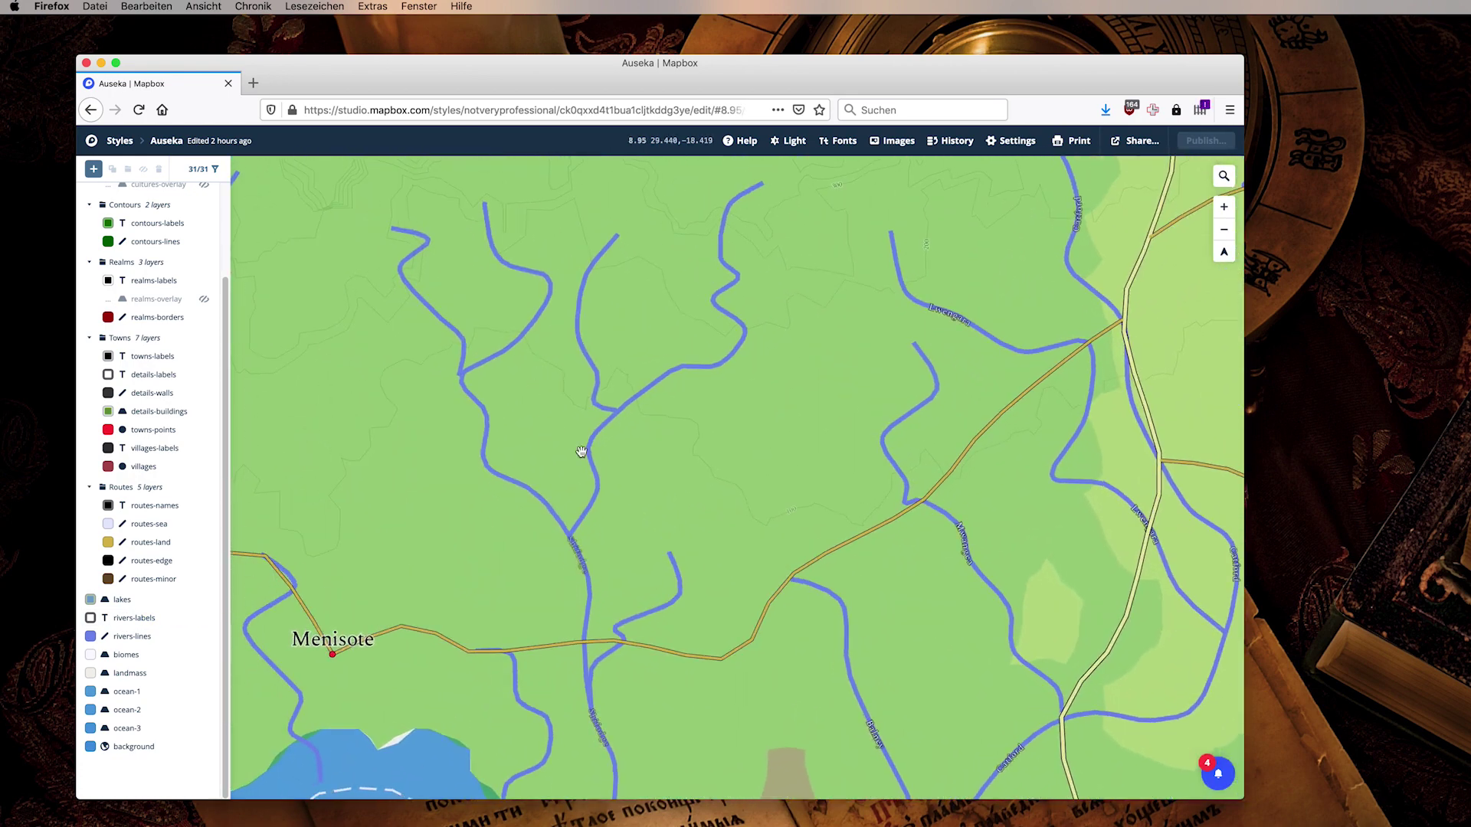
Step: Open the rivers-labels layer styling, whose text field is to-string(River)
left_click(139, 619)
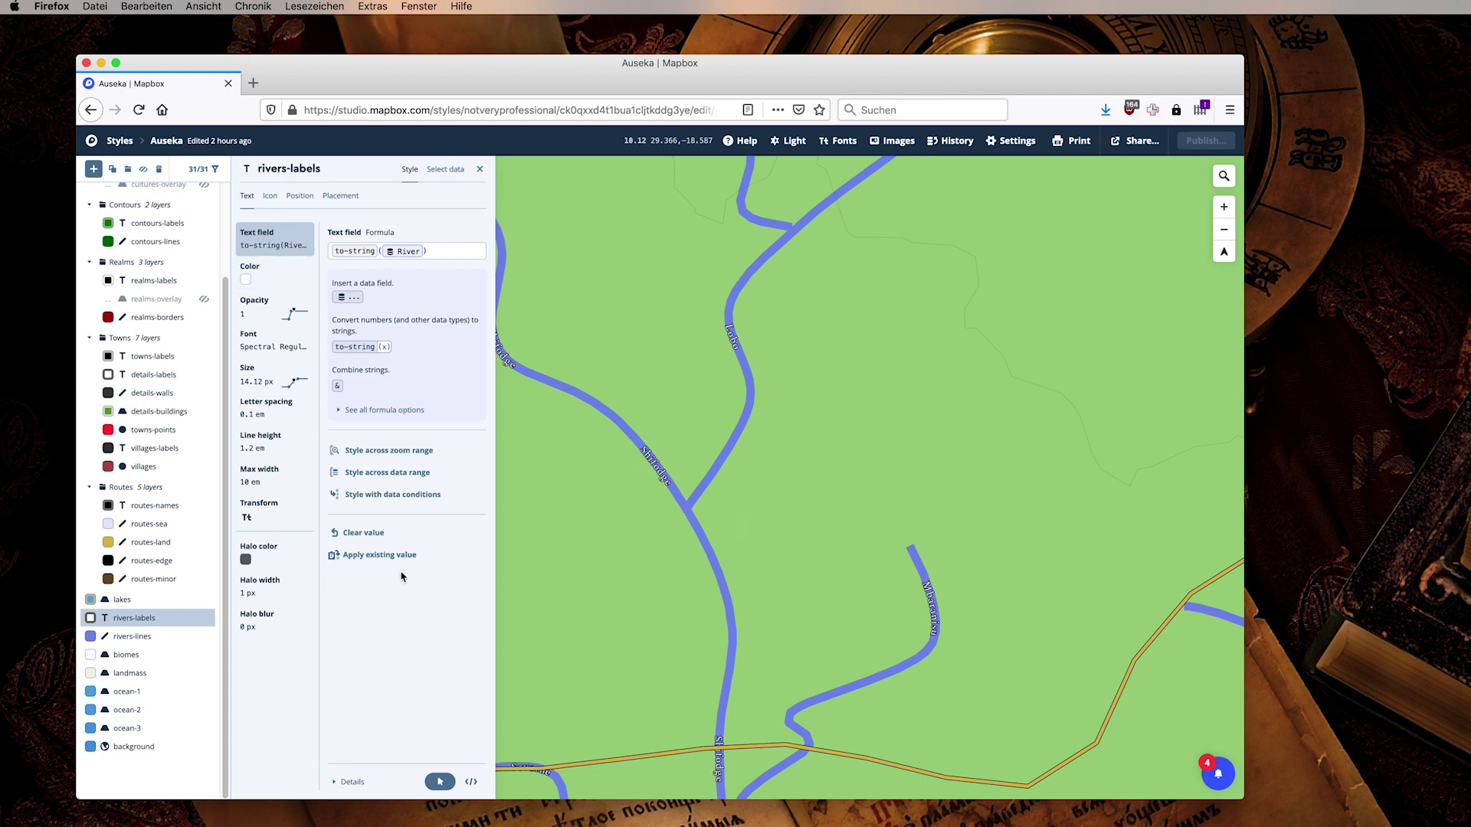
scroll(1015, 456, "down", 5)
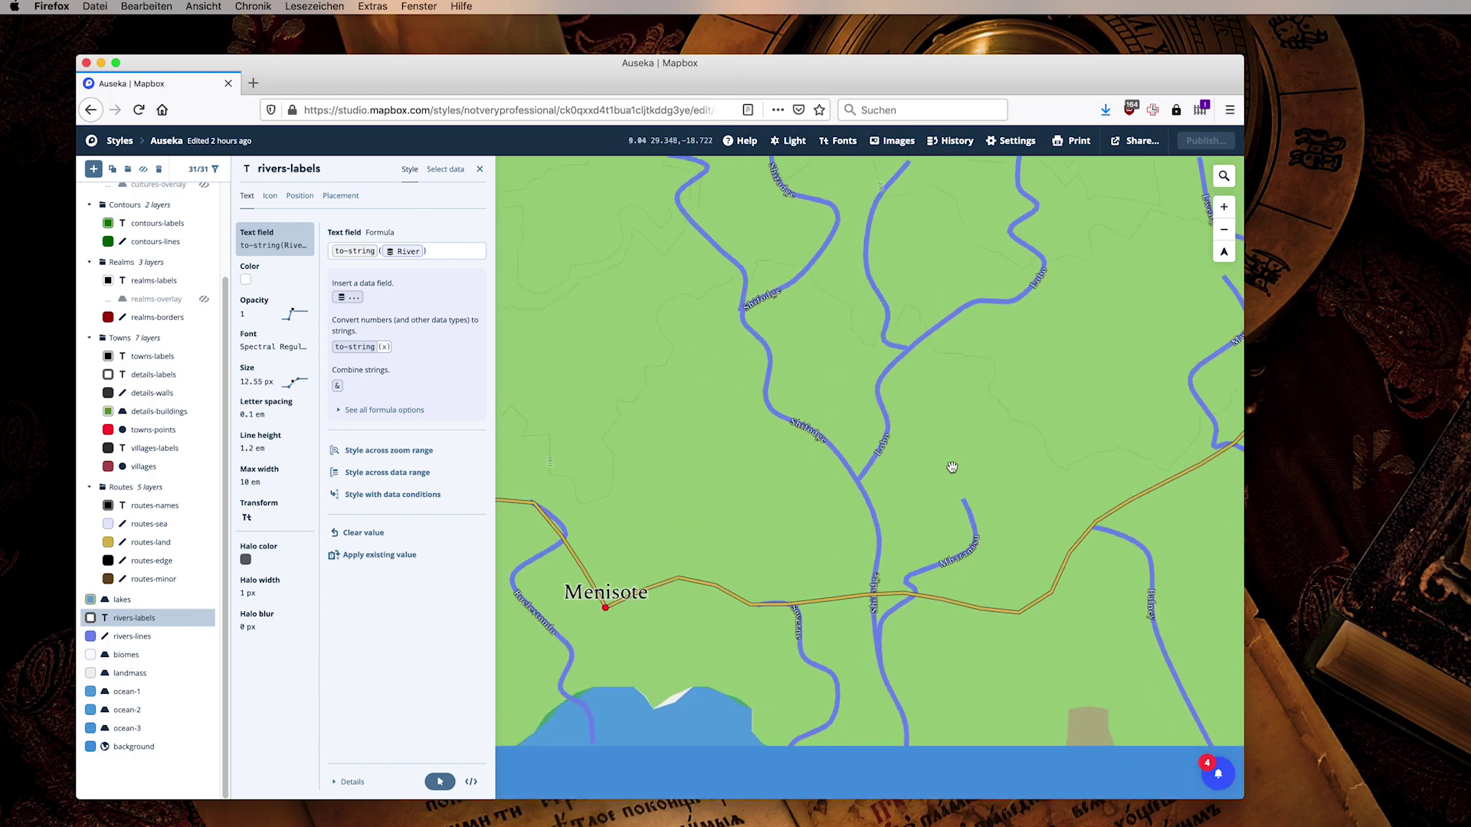
left_click_drag(952, 467, 1108, 466)
scroll(646, 402, "down", 2)
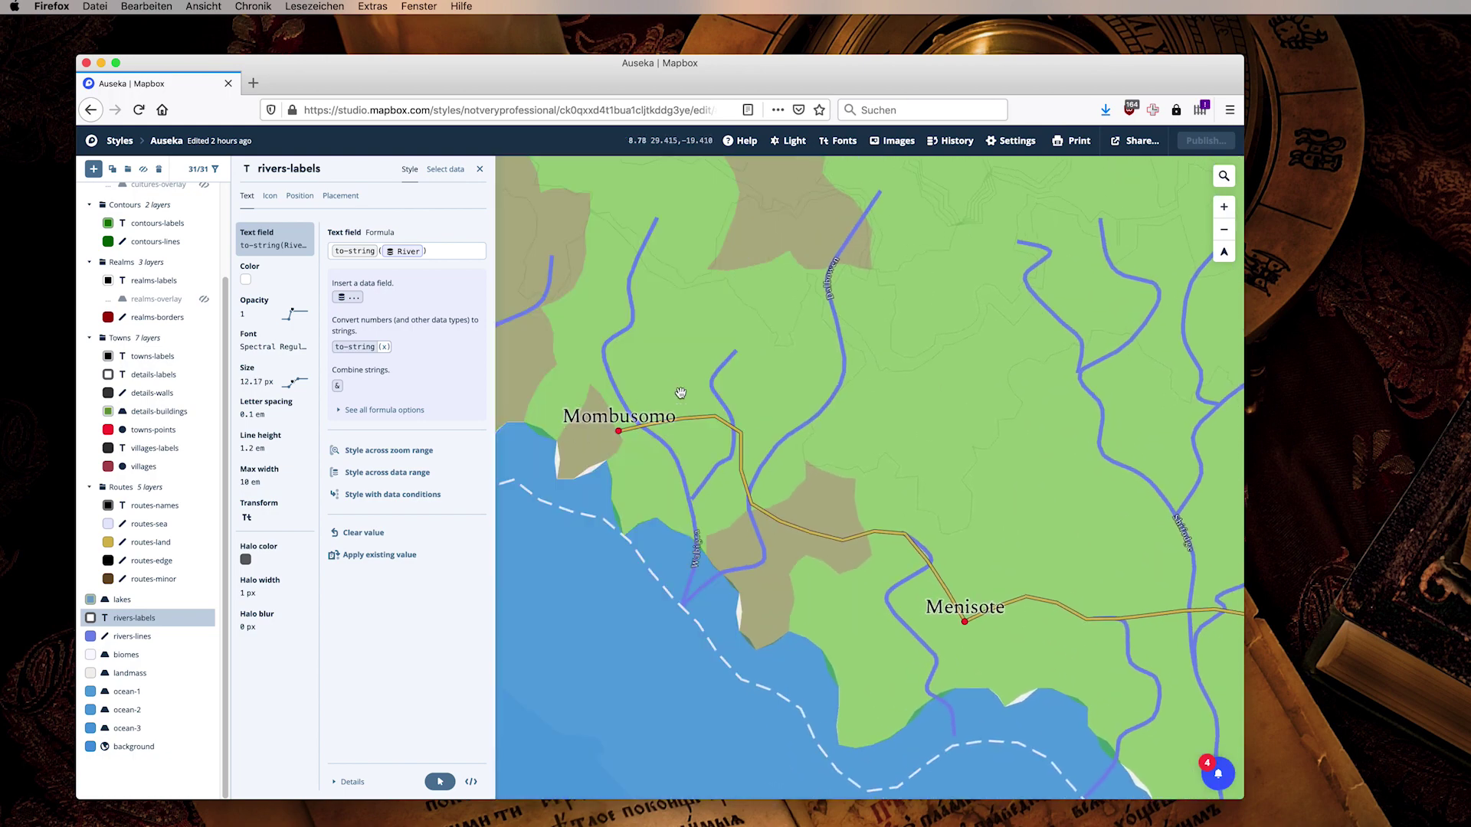
Step: Pan and zoom the map past Adha and Hanzatia to center on Phonas
left_click_drag(1053, 558, 420, 549)
left_click_drag(985, 470, 870, 371)
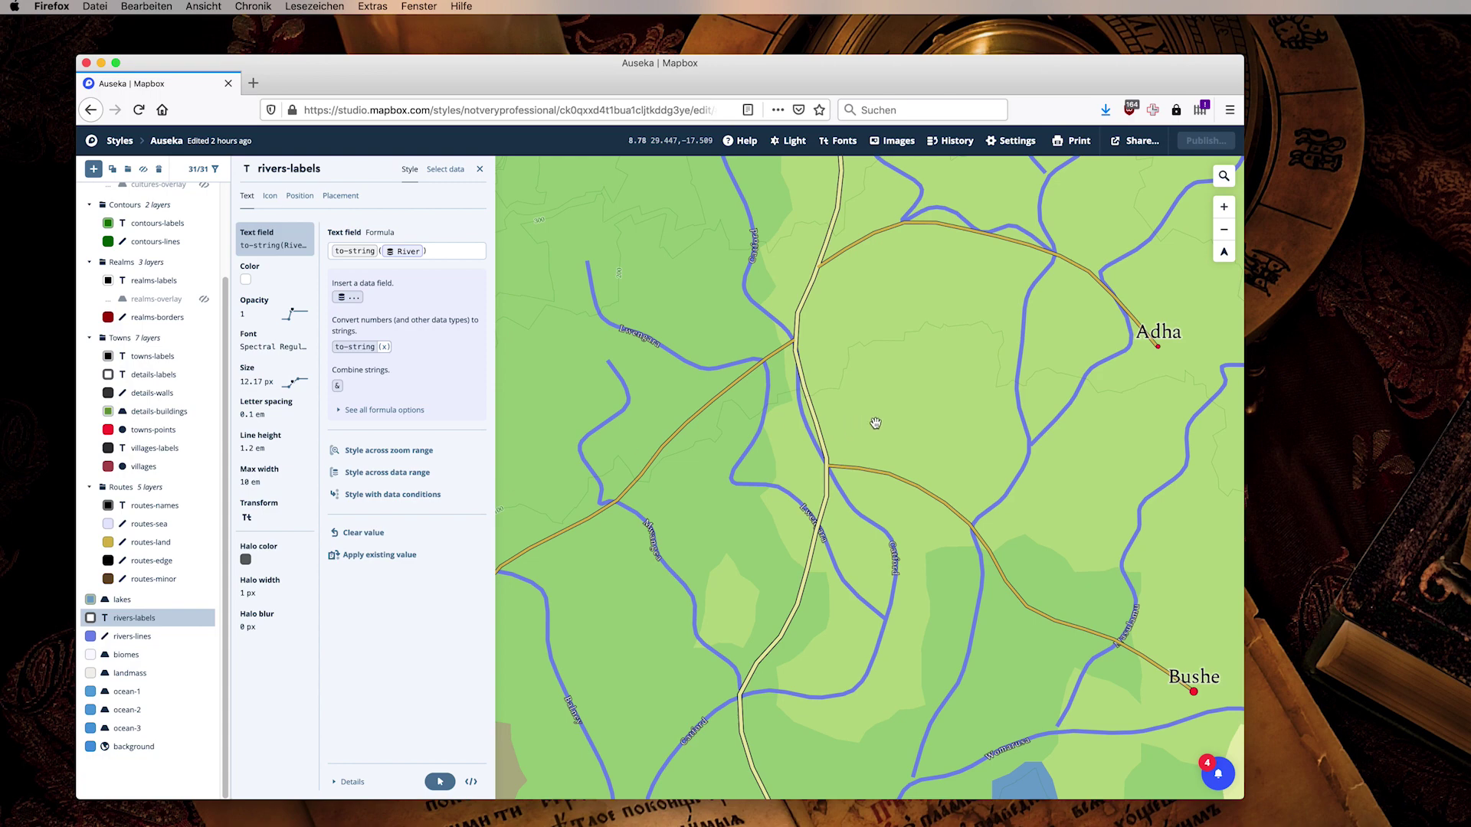
left_click_drag(859, 244, 812, 460)
scroll(806, 464, "down", 2)
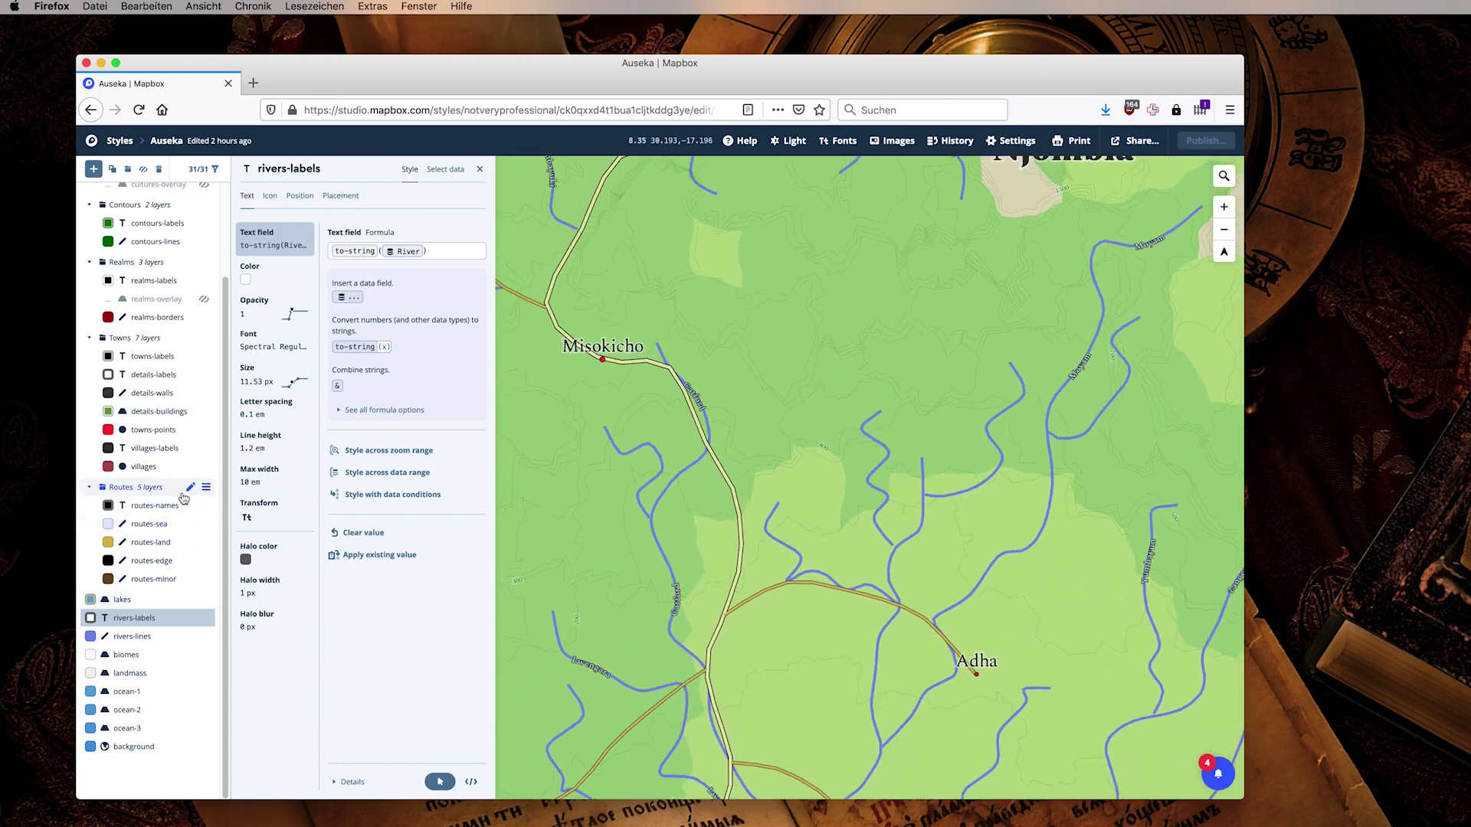
left_click_drag(812, 606, 609, 420)
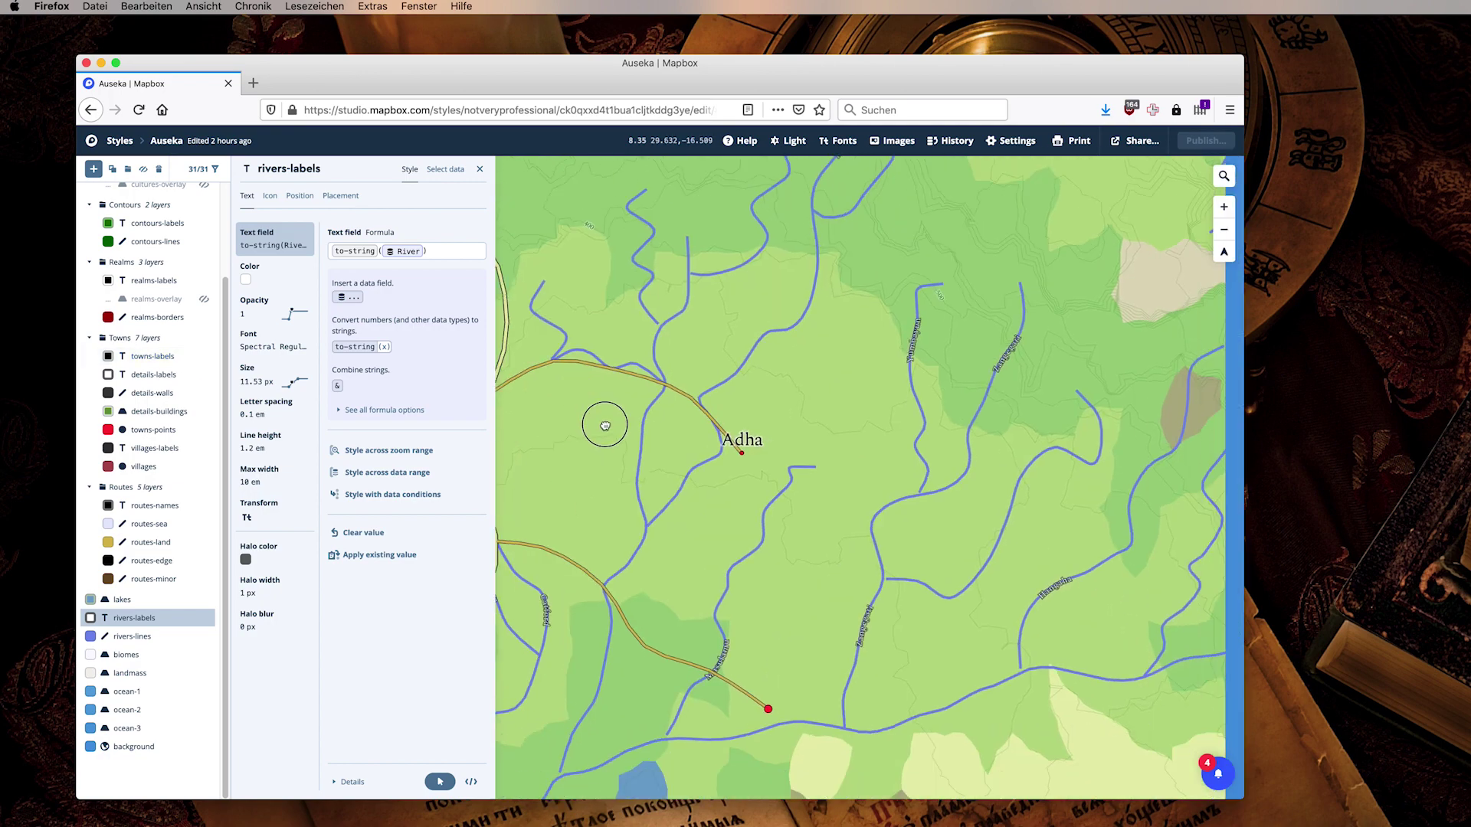
scroll(690, 344, "up", 5)
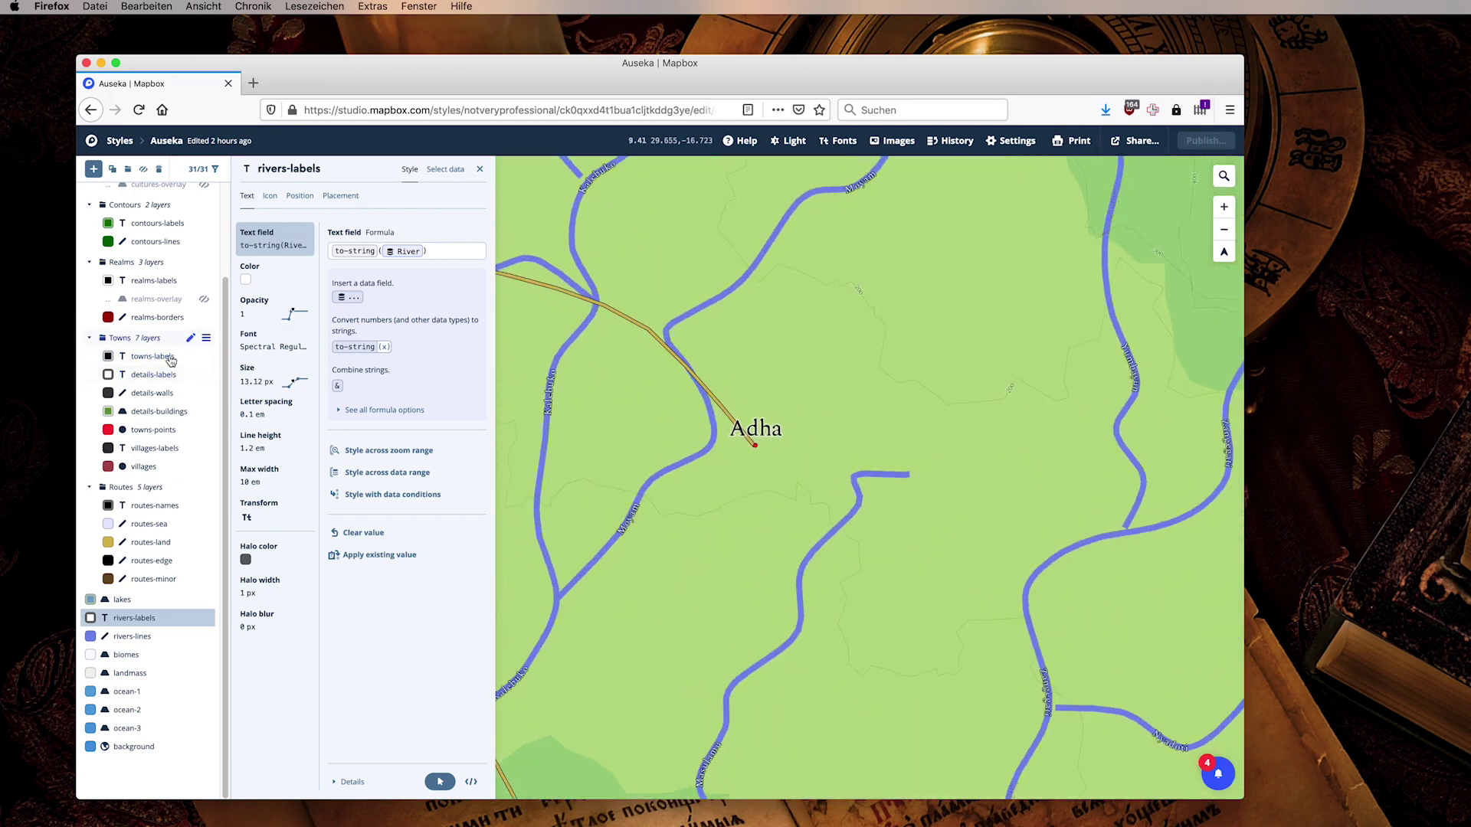
scroll(883, 343, "down", 5)
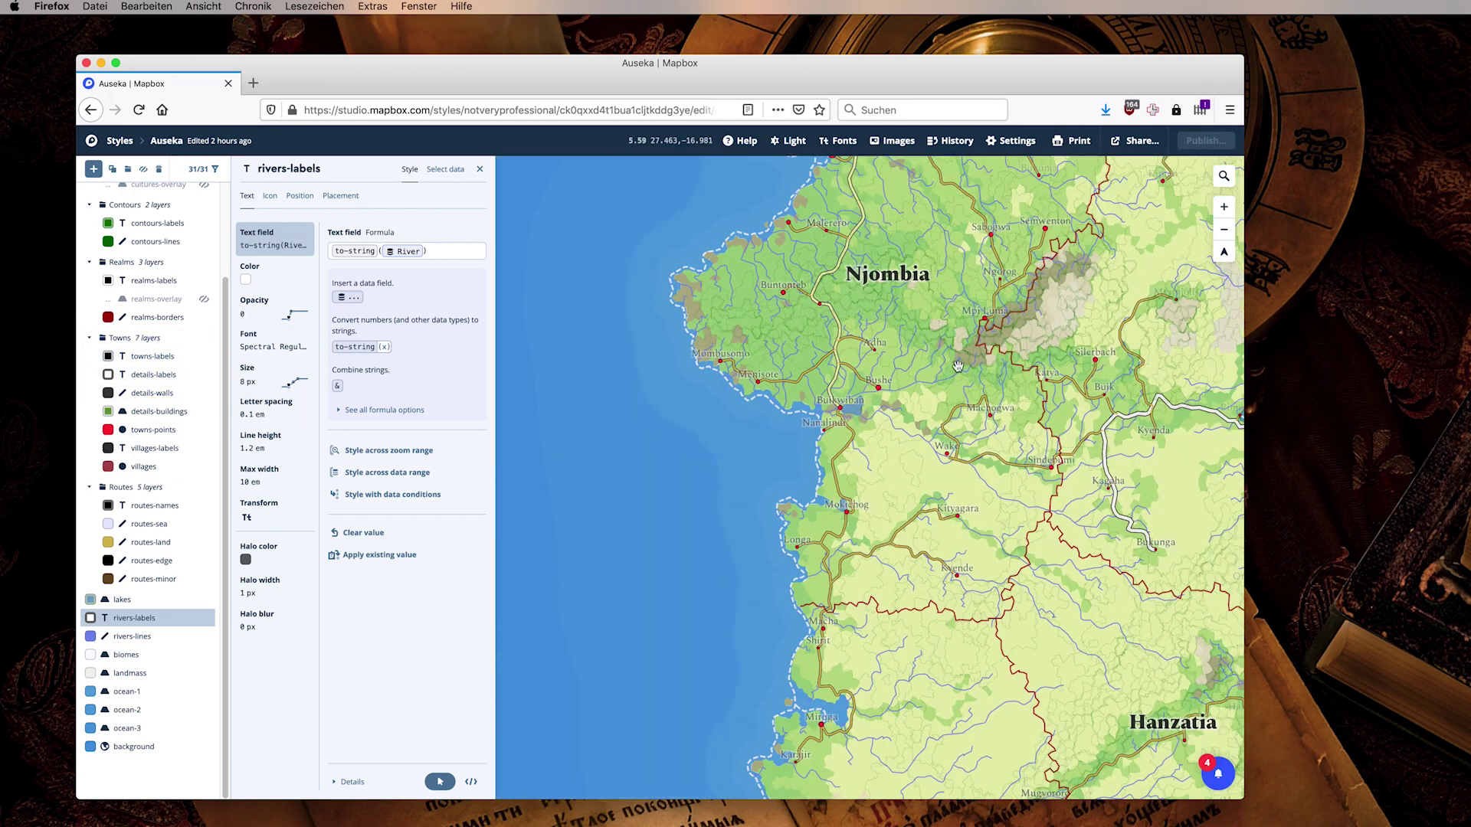
scroll(619, 475, "up", 3)
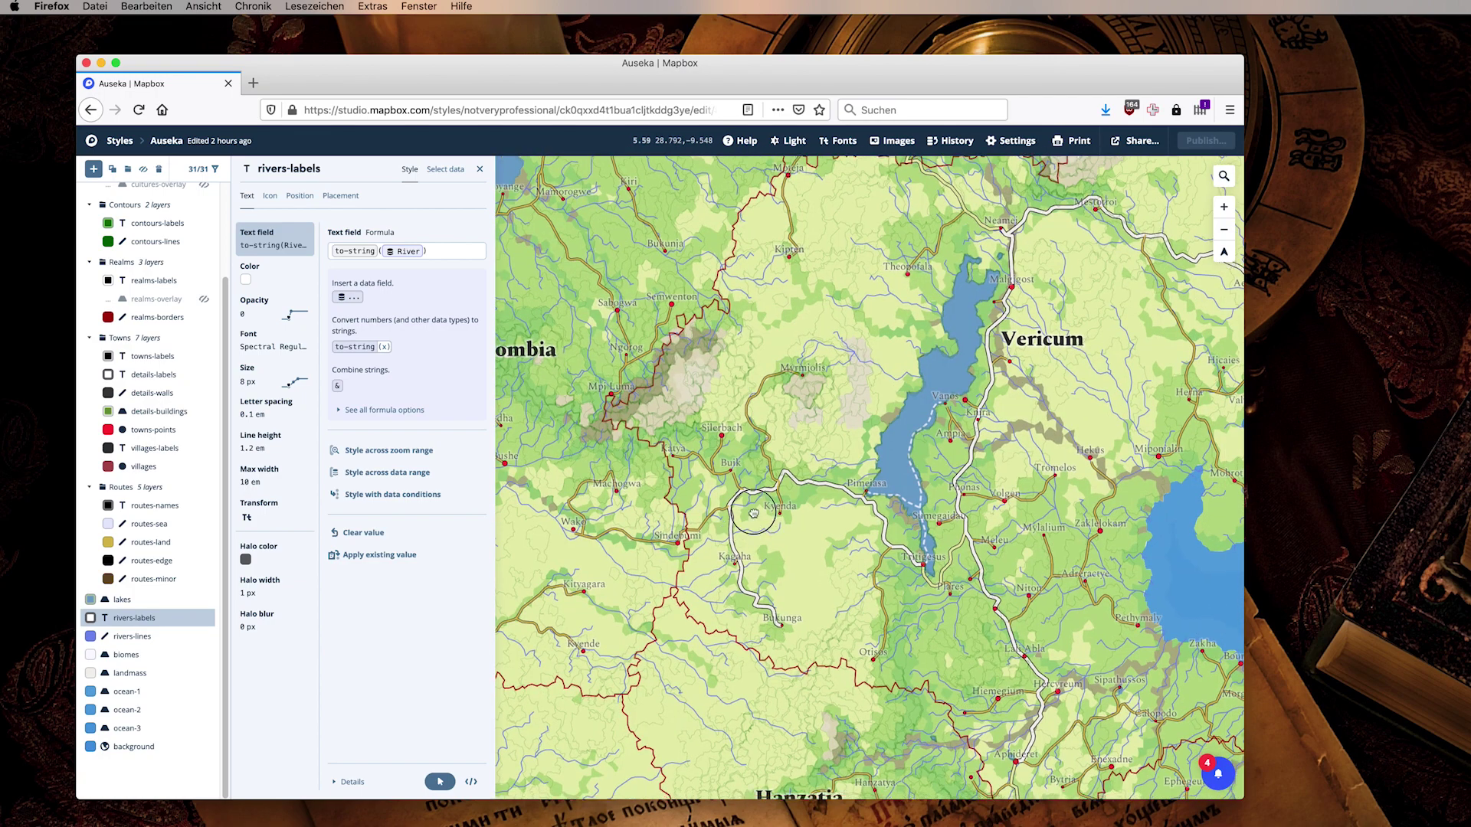
left_click_drag(742, 527, 821, 395)
scroll(1026, 463, "up", 5)
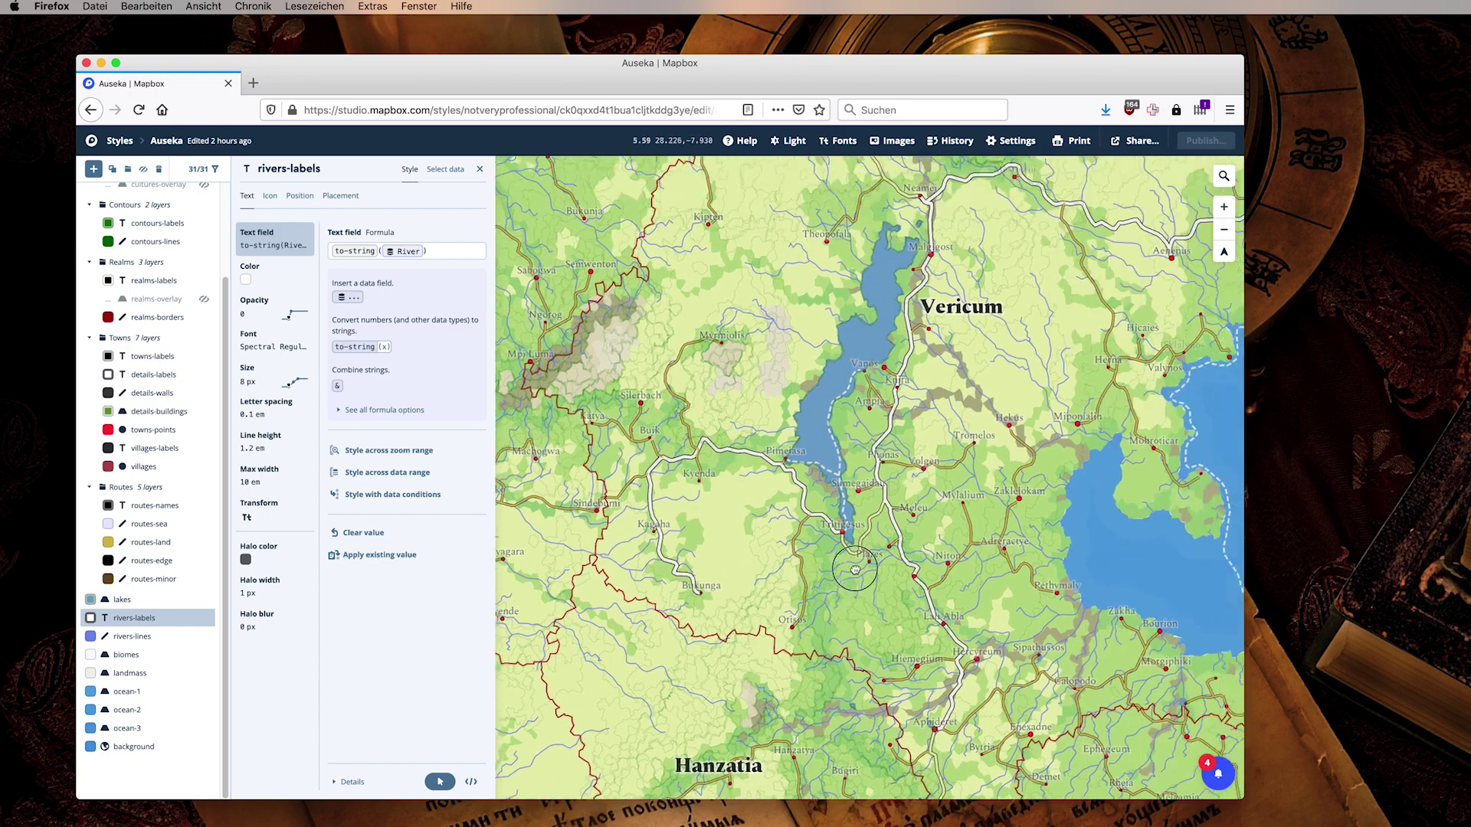
scroll(879, 433, "up", 6)
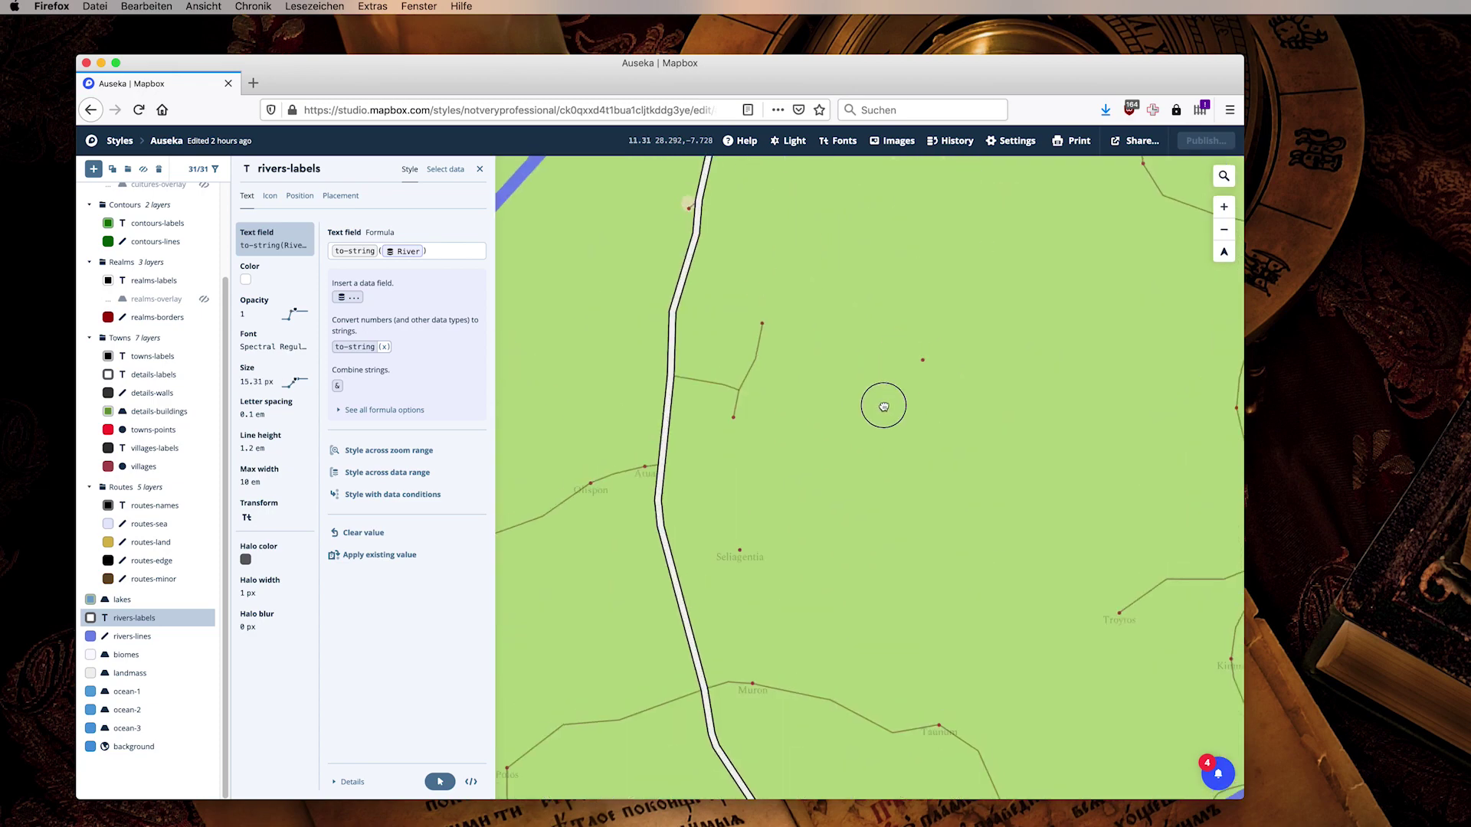
left_click_drag(786, 634, 848, 479)
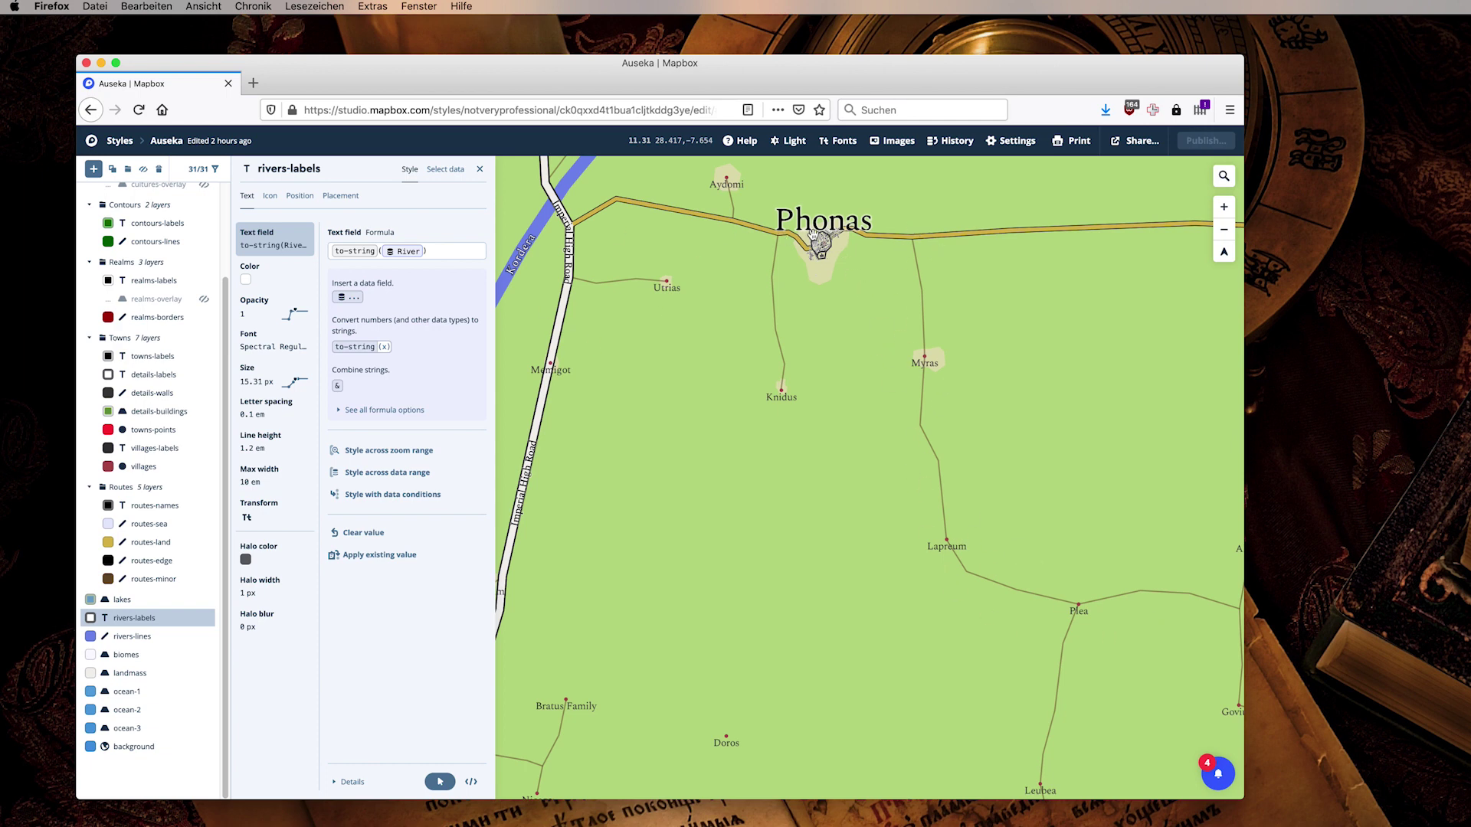
Step: Zoom in on Phonas, then zoom back out to show the whole island continent with region names
scroll(820, 244, "up", 10)
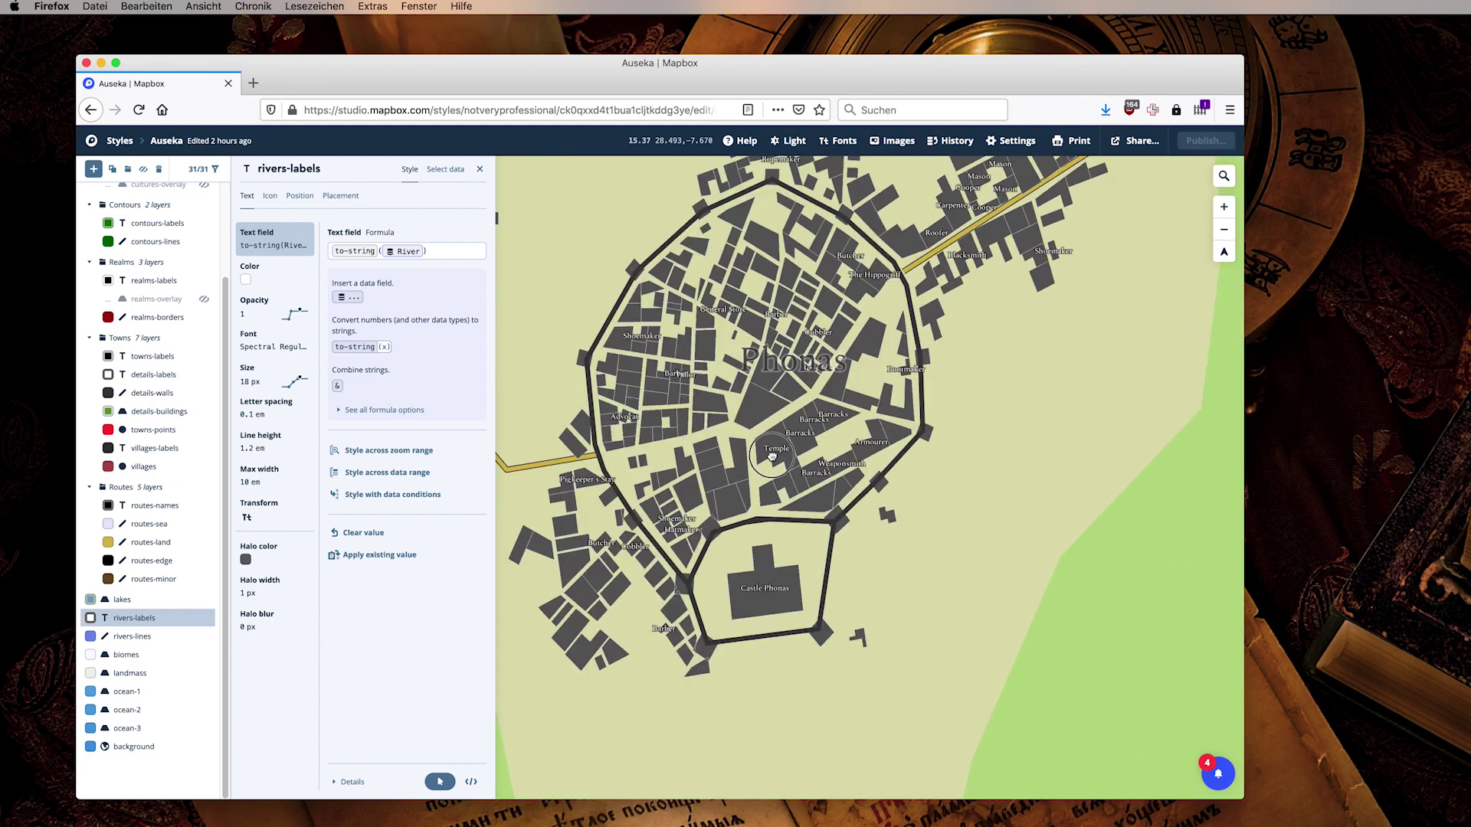
scroll(773, 456, "up", 2)
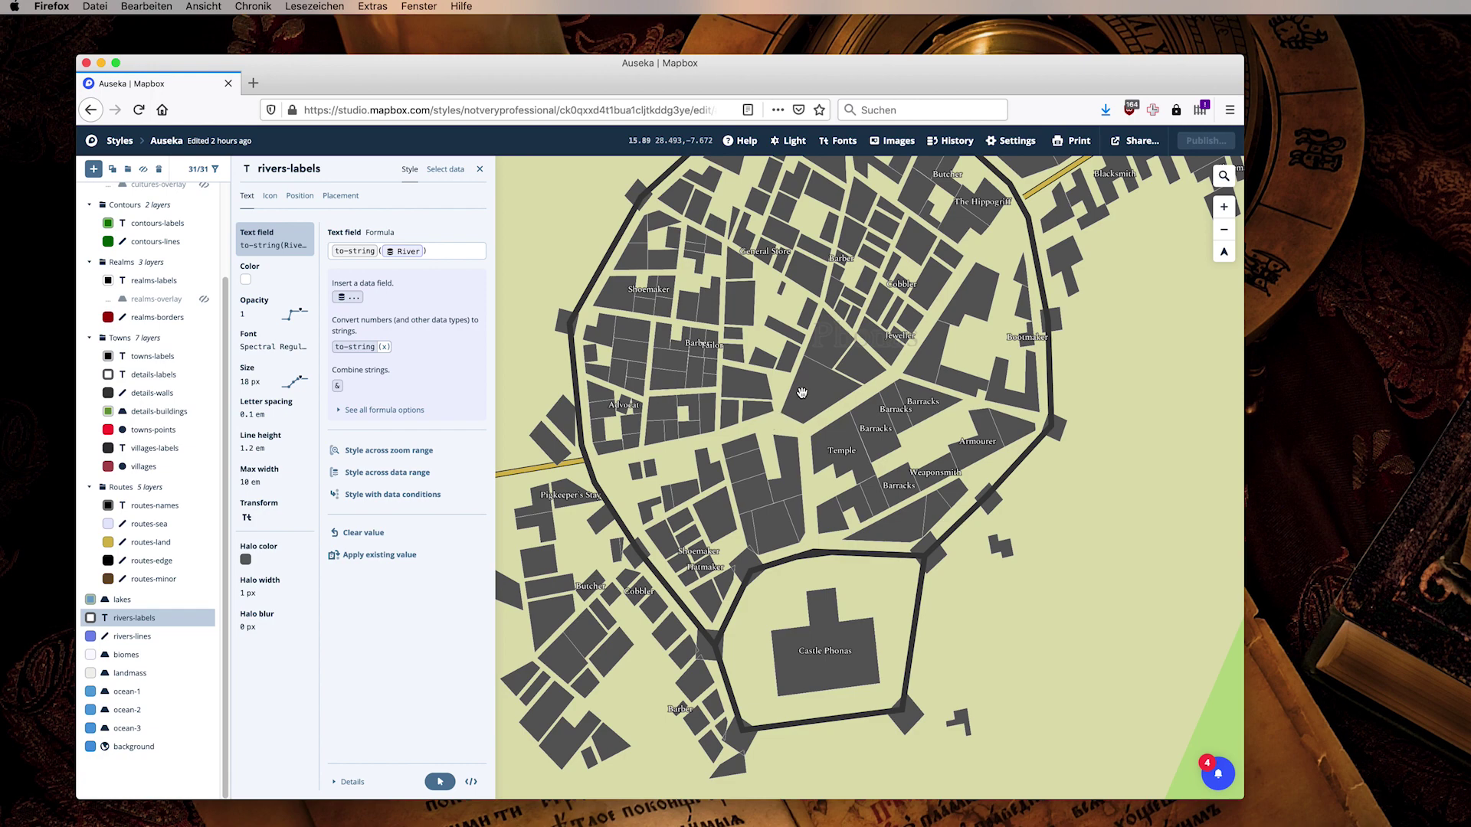
scroll(802, 392, "down", 6)
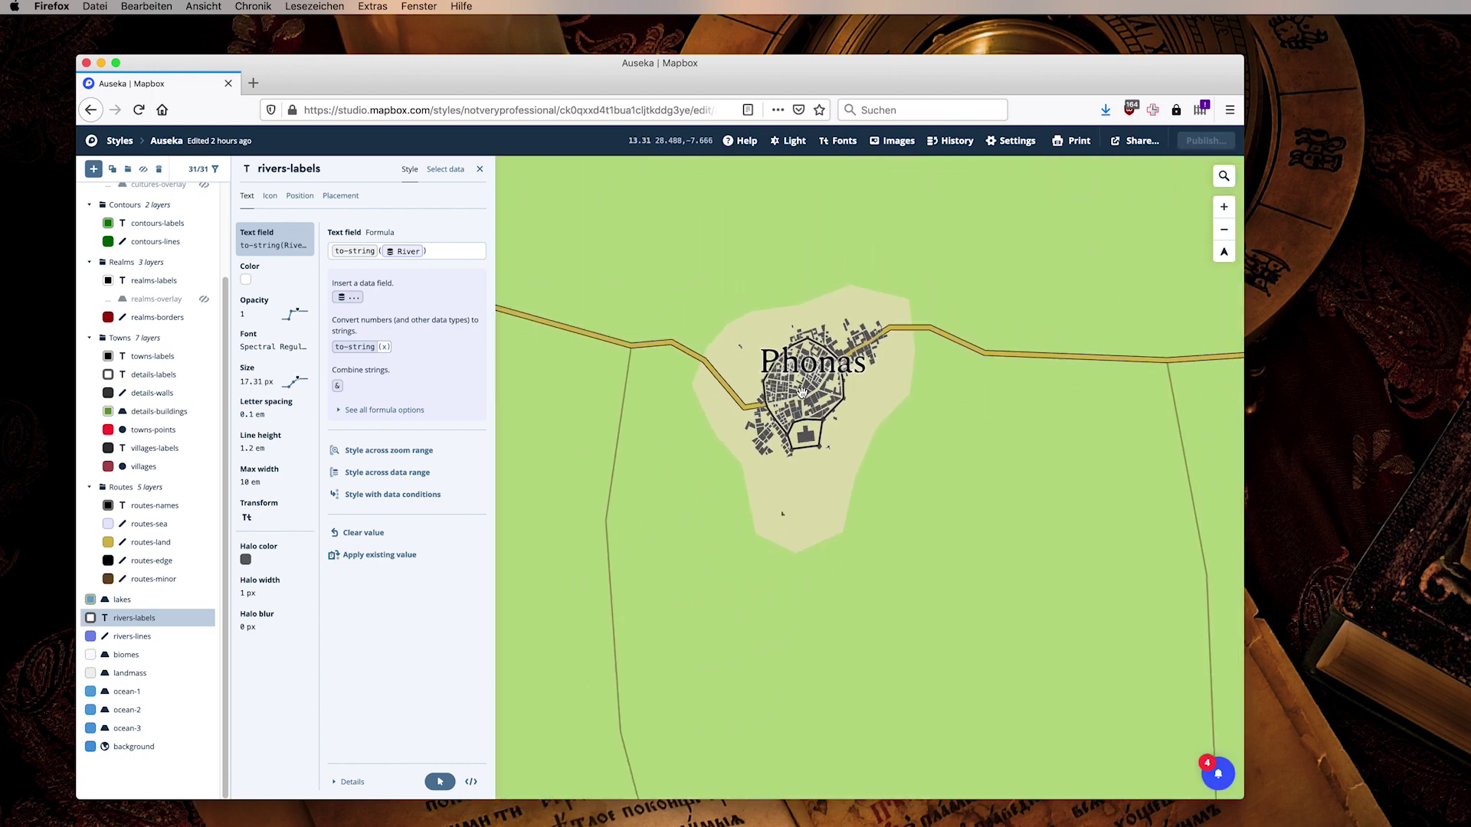
scroll(802, 392, "down", 15)
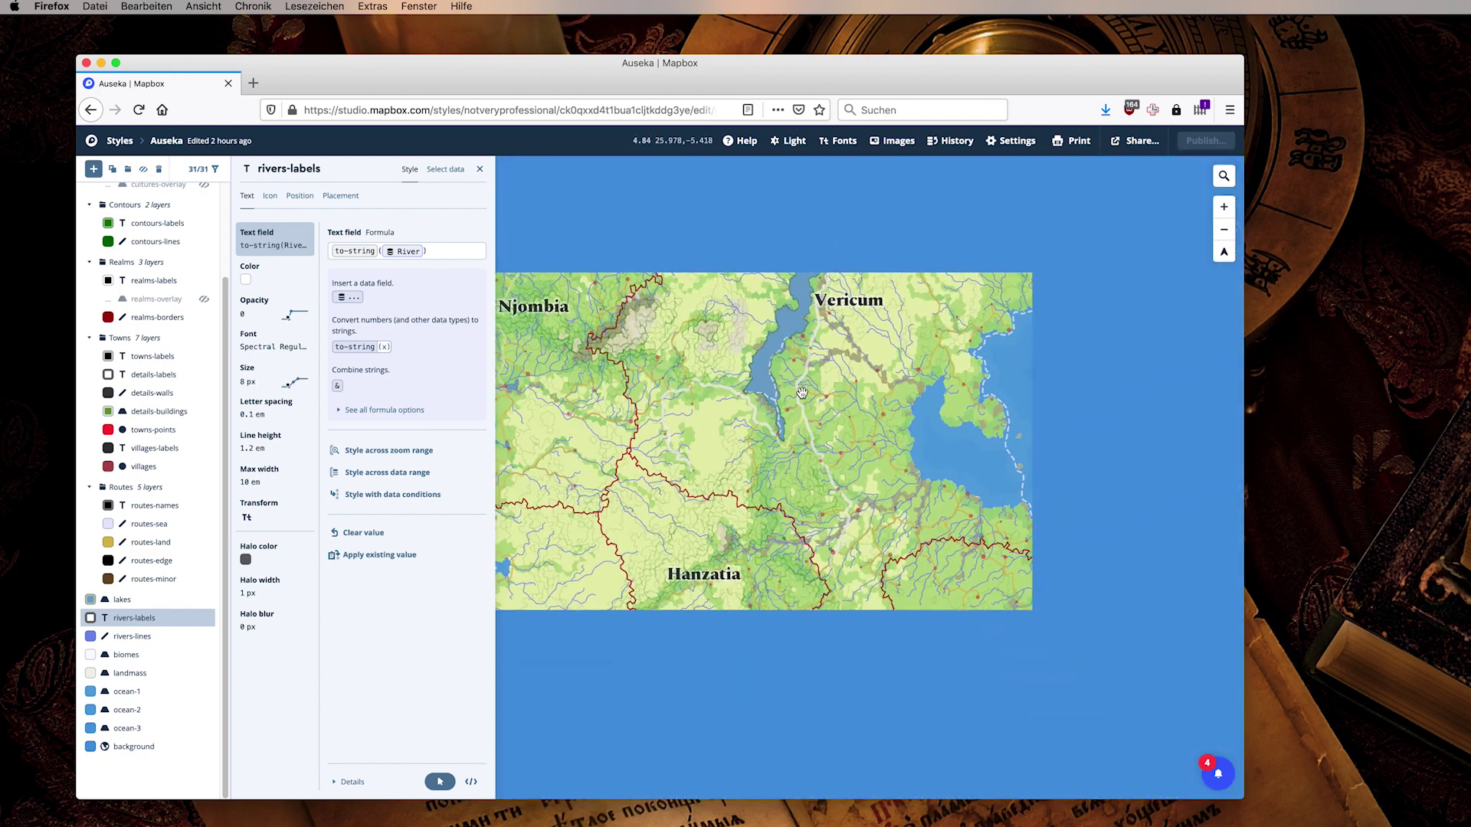
left_click_drag(876, 351, 837, 477)
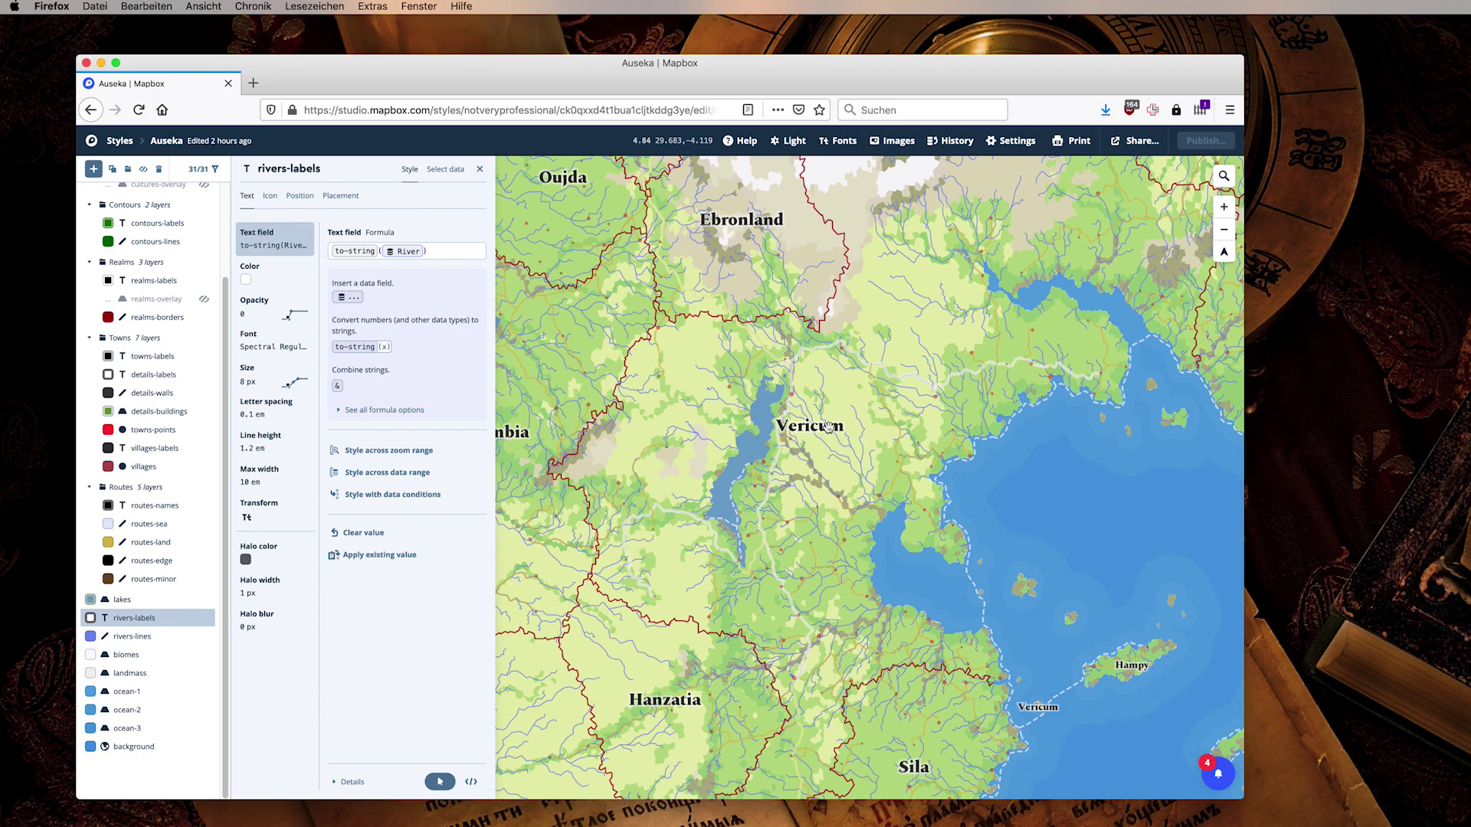
scroll(835, 467, "down", 5)
left_click_drag(838, 459, 820, 503)
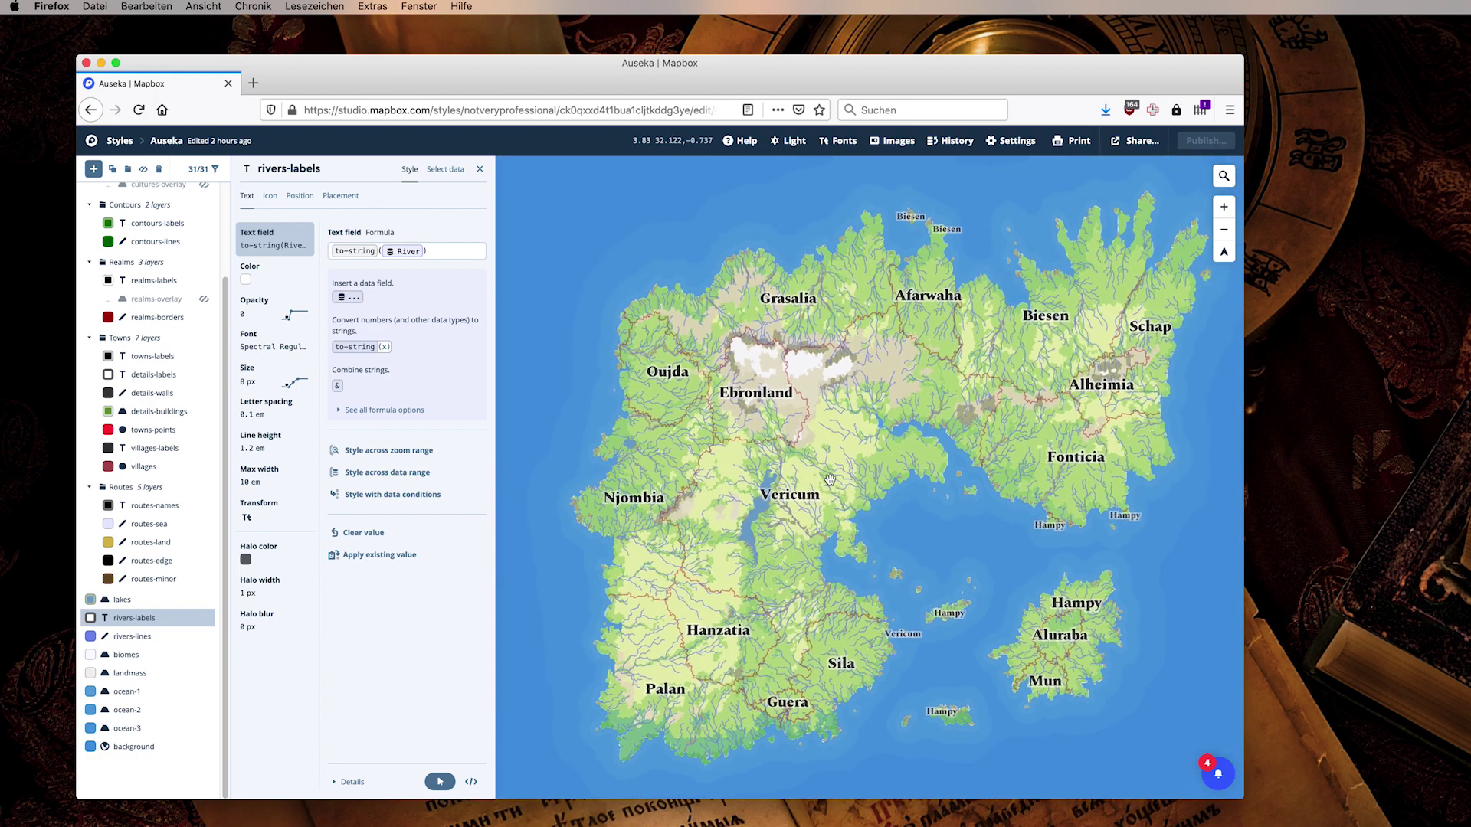
scroll(219, 334, "up", 1)
scroll(220, 333, "up", 3)
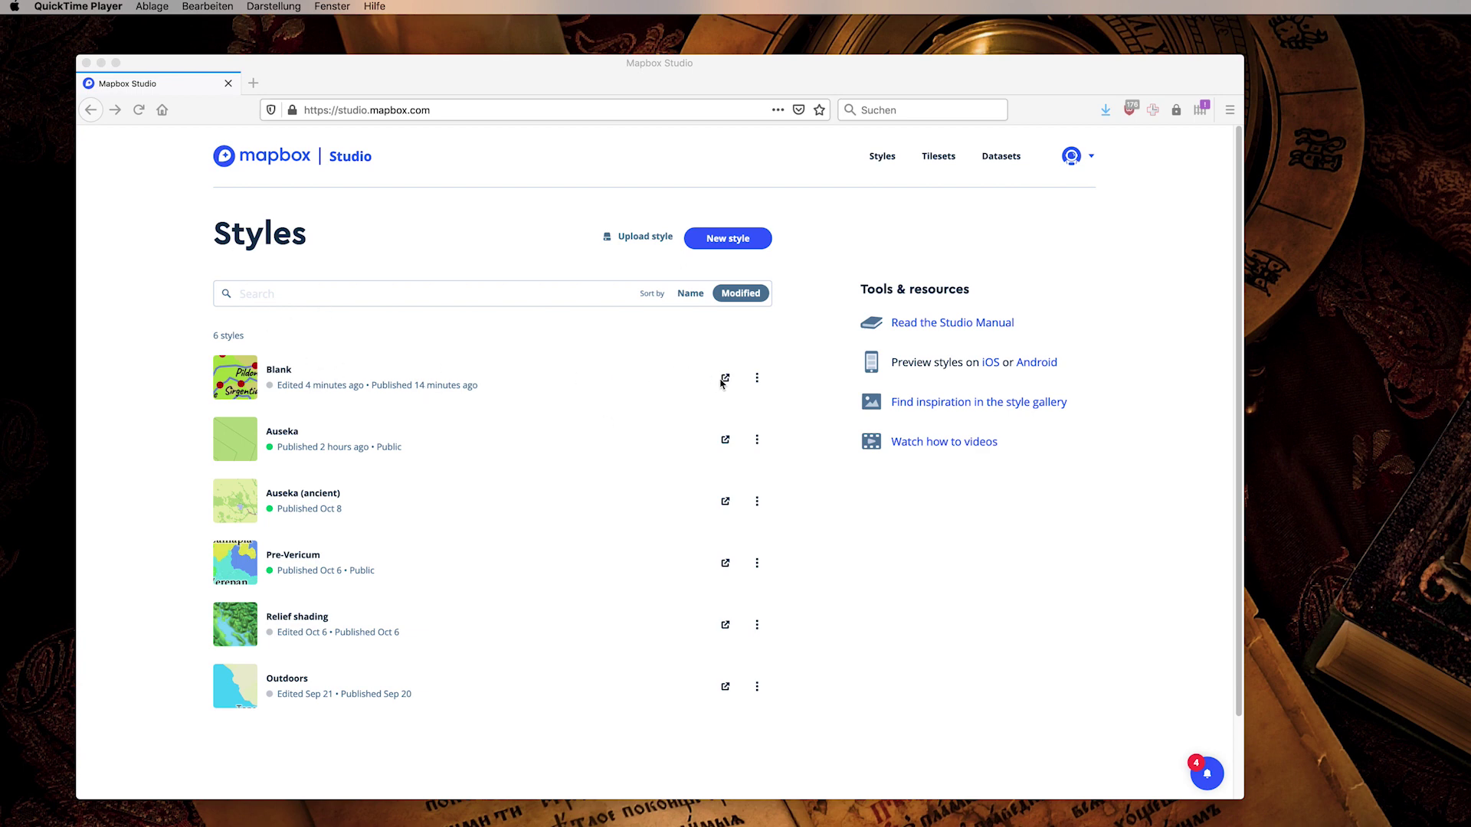
Step: Copy the Blank style's preview-only share link from Share & develop
left_click(725, 381)
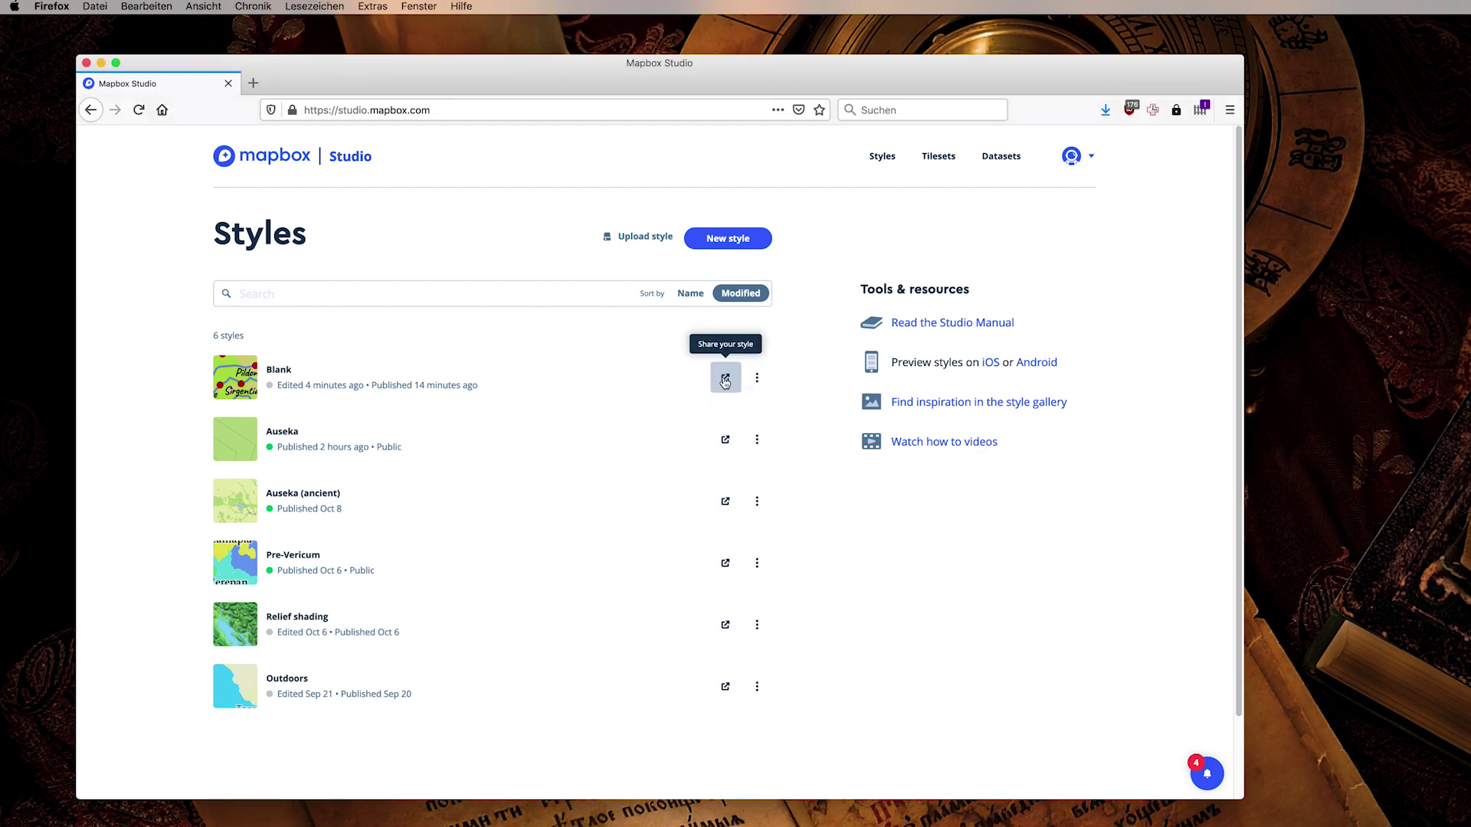
left_click(725, 380)
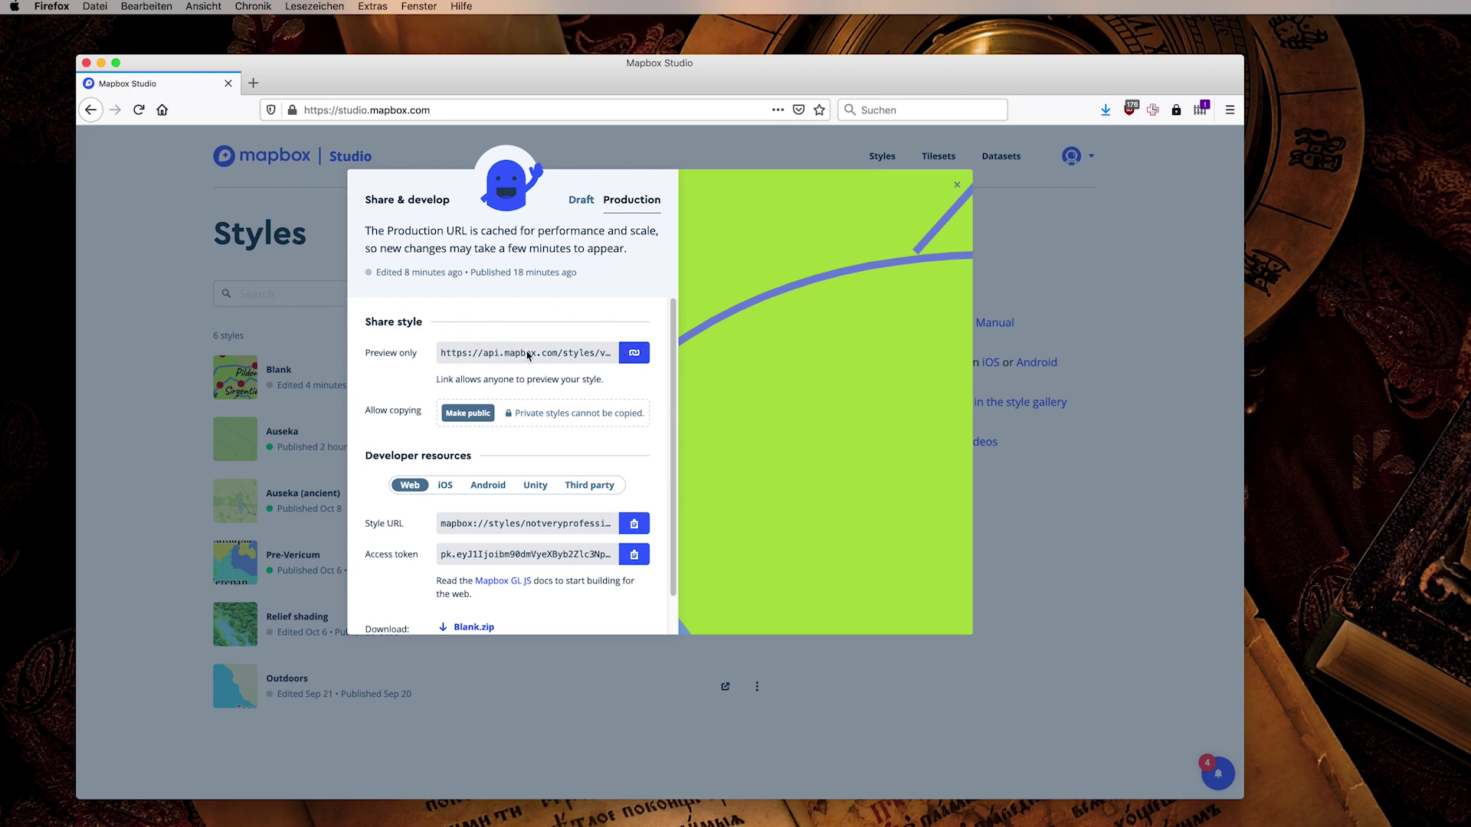
left_click(633, 354)
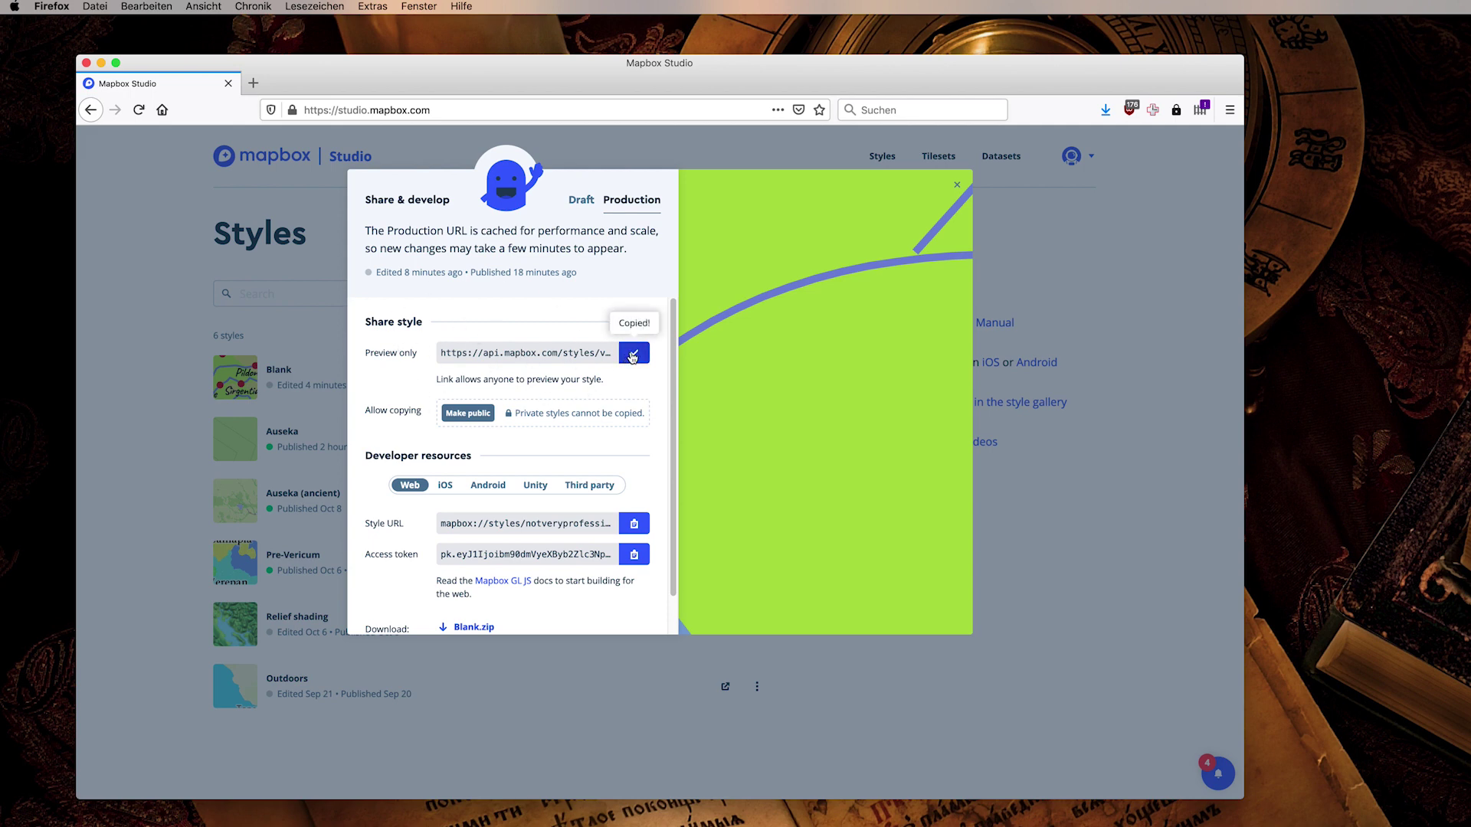
key("super+t")
Step: Load the copied preview link in the new tab and pan to the island's west coast
key("super+v")
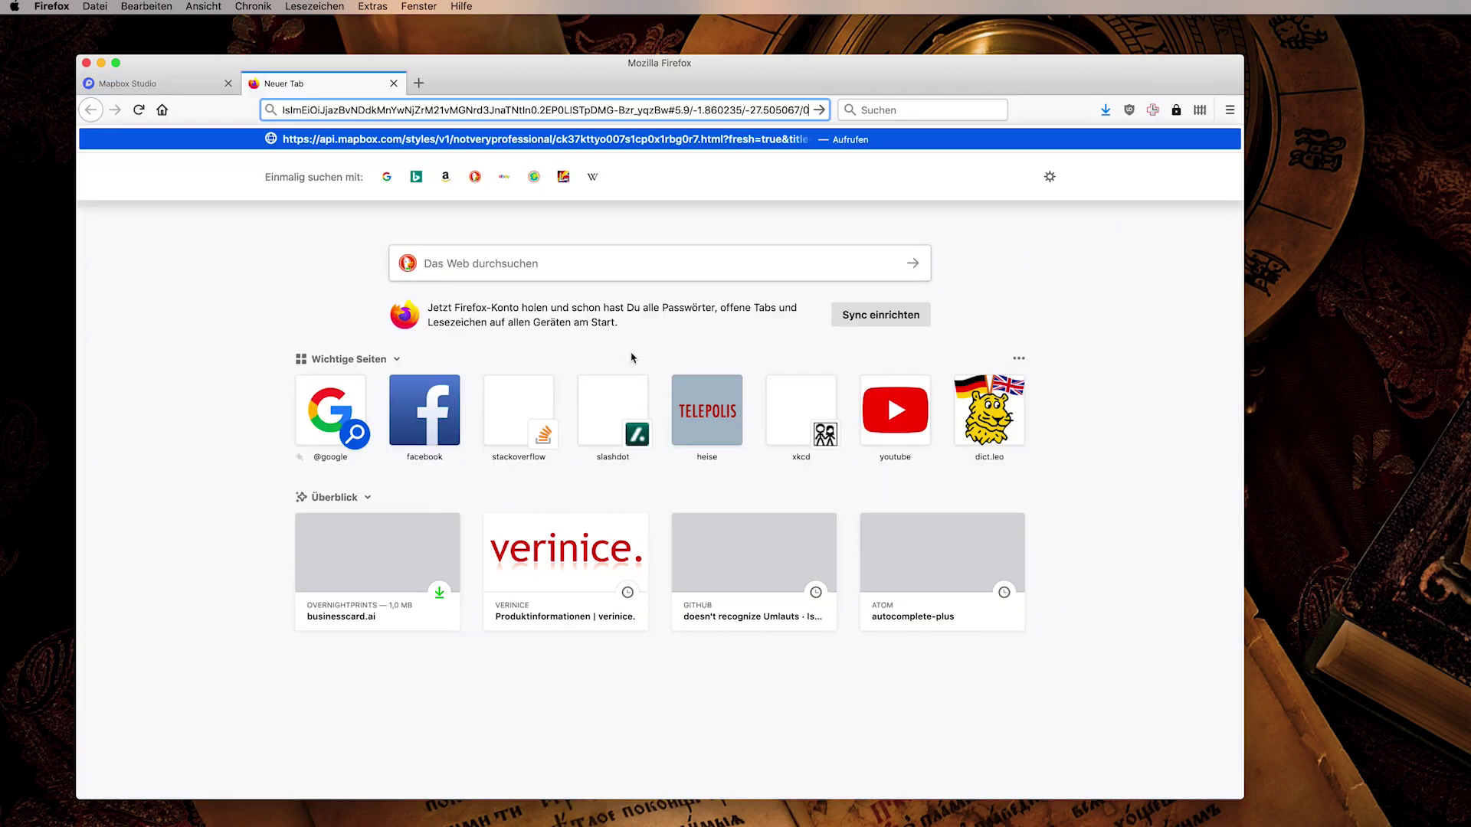
key("Return")
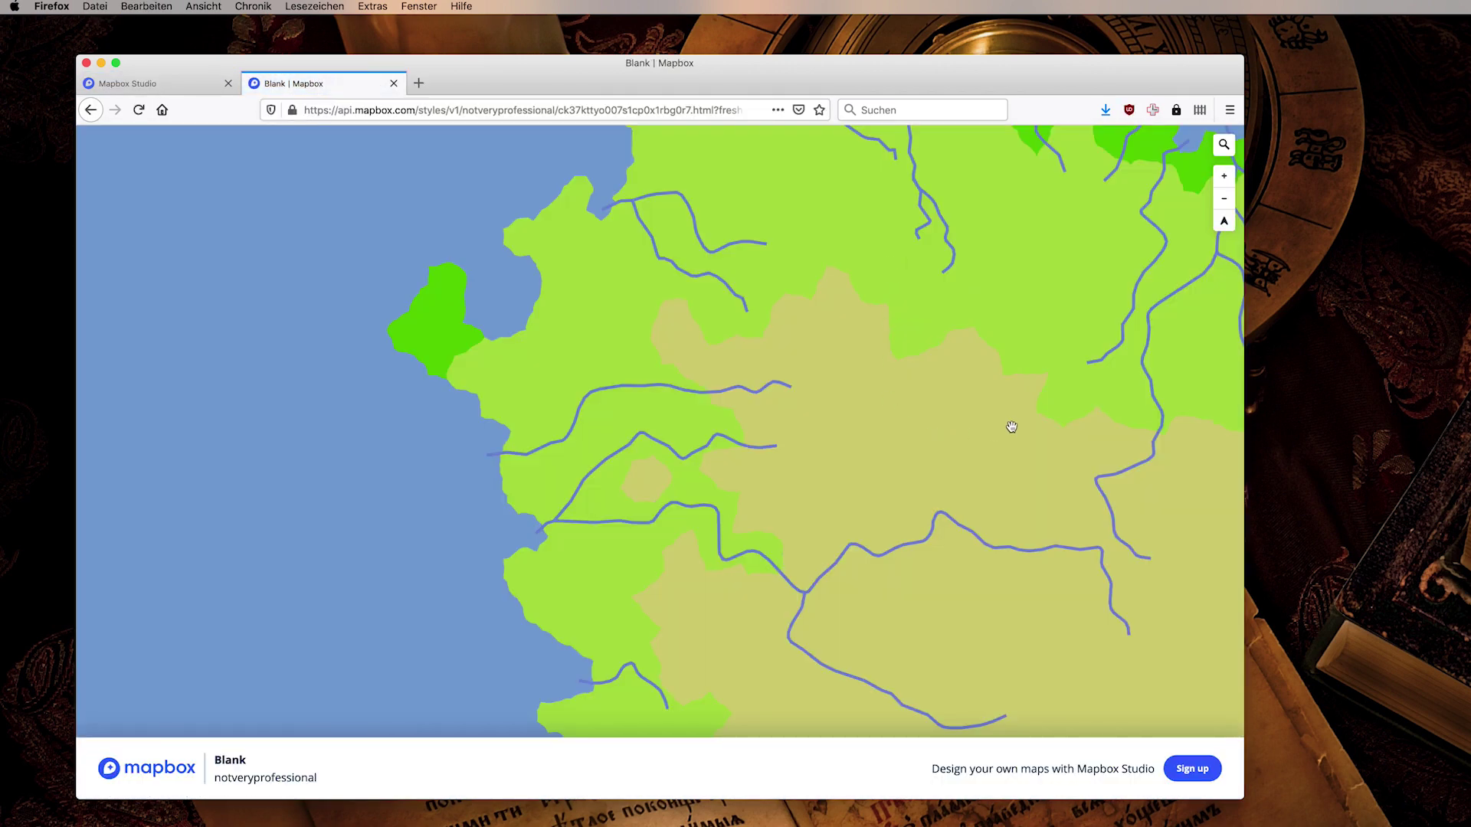
scroll(545, 357, "down", 10)
scroll(672, 402, "up", 5)
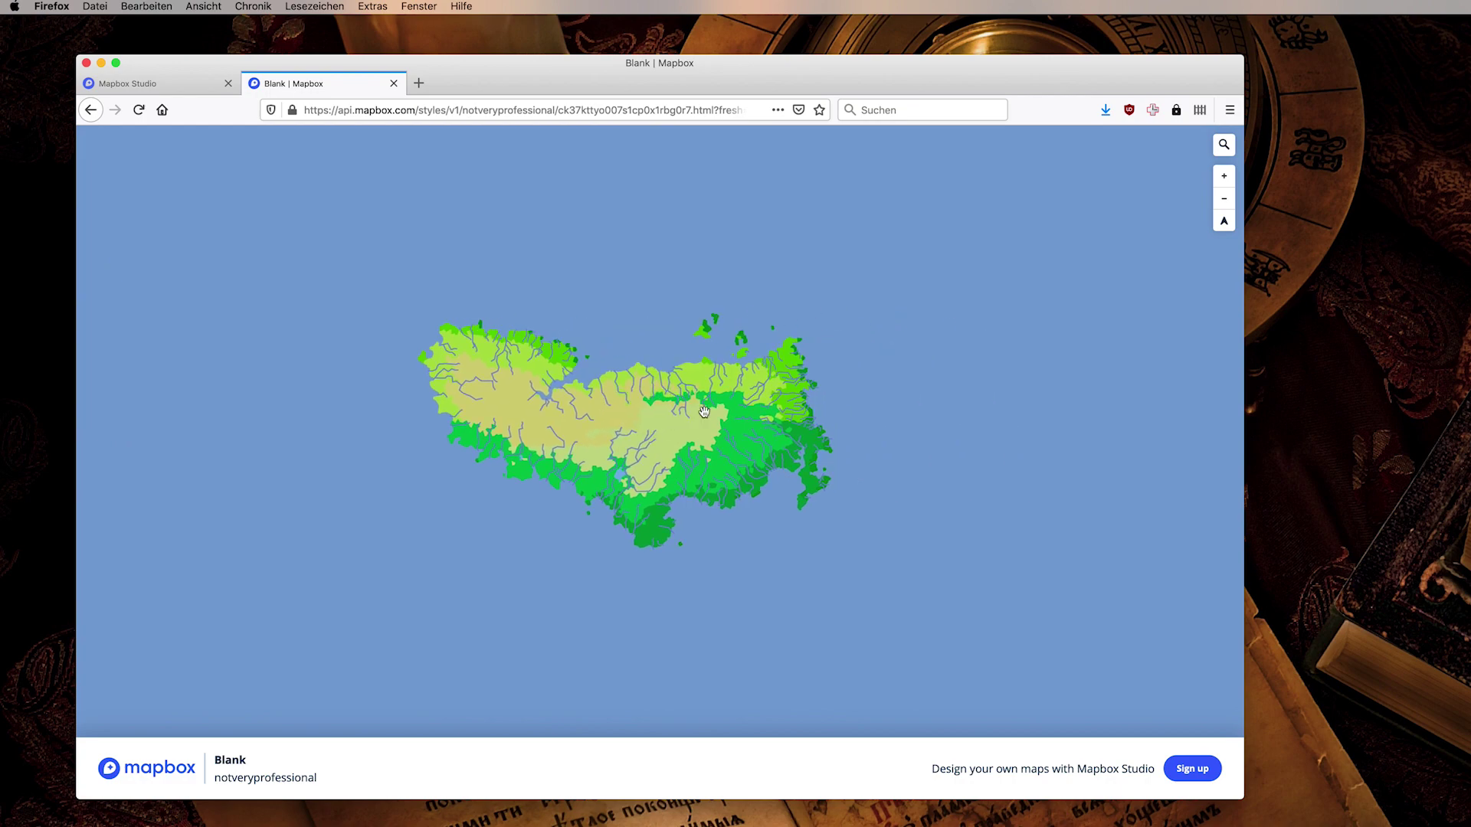
scroll(672, 402, "up", 5)
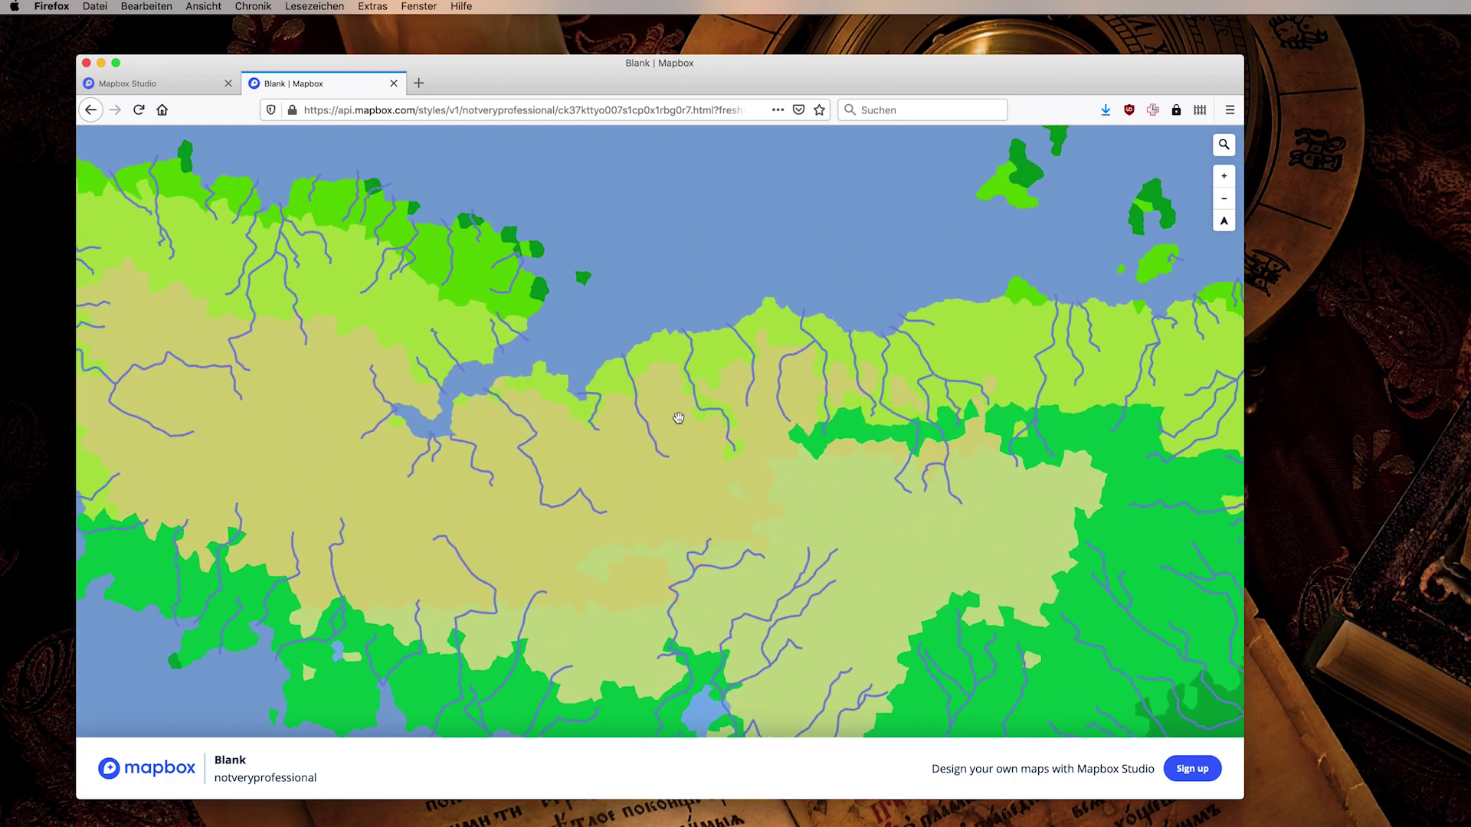
left_click_drag(544, 401, 813, 367)
left_click_drag(471, 354, 602, 391)
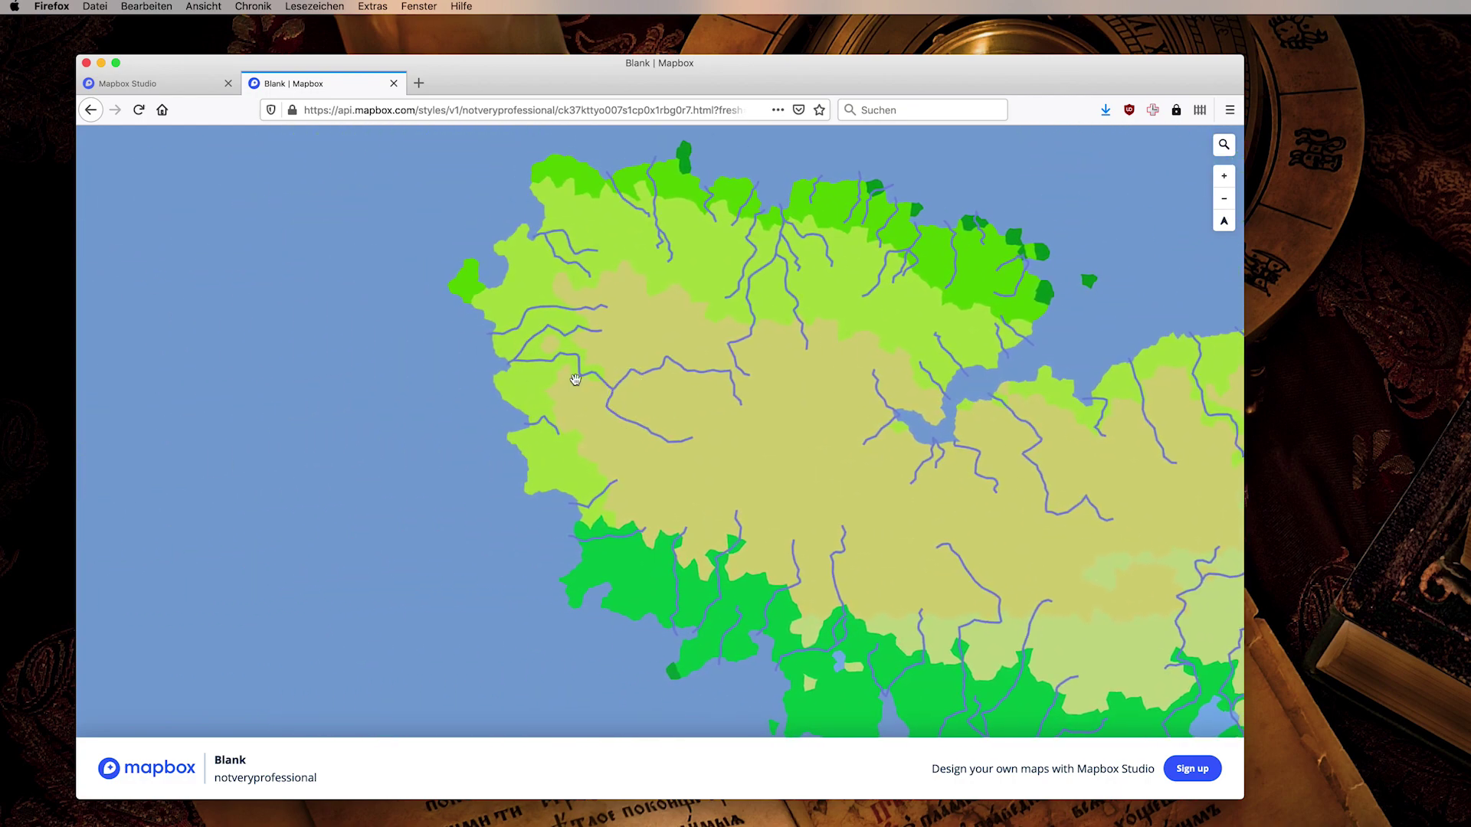
left_click(163, 94)
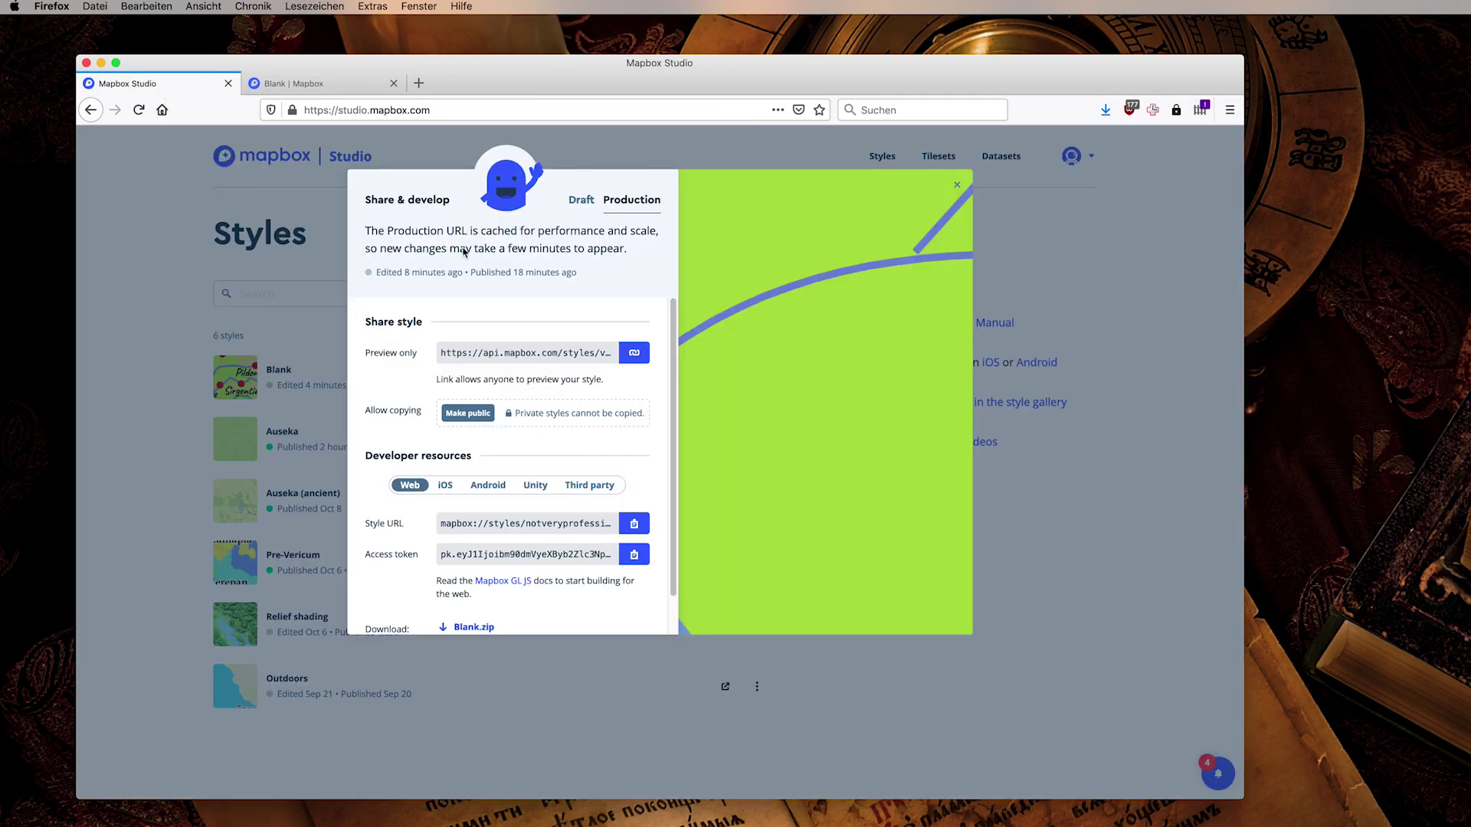
Step: Publish the Blank style's draft changes to production, rating the experience Good
left_click(957, 184)
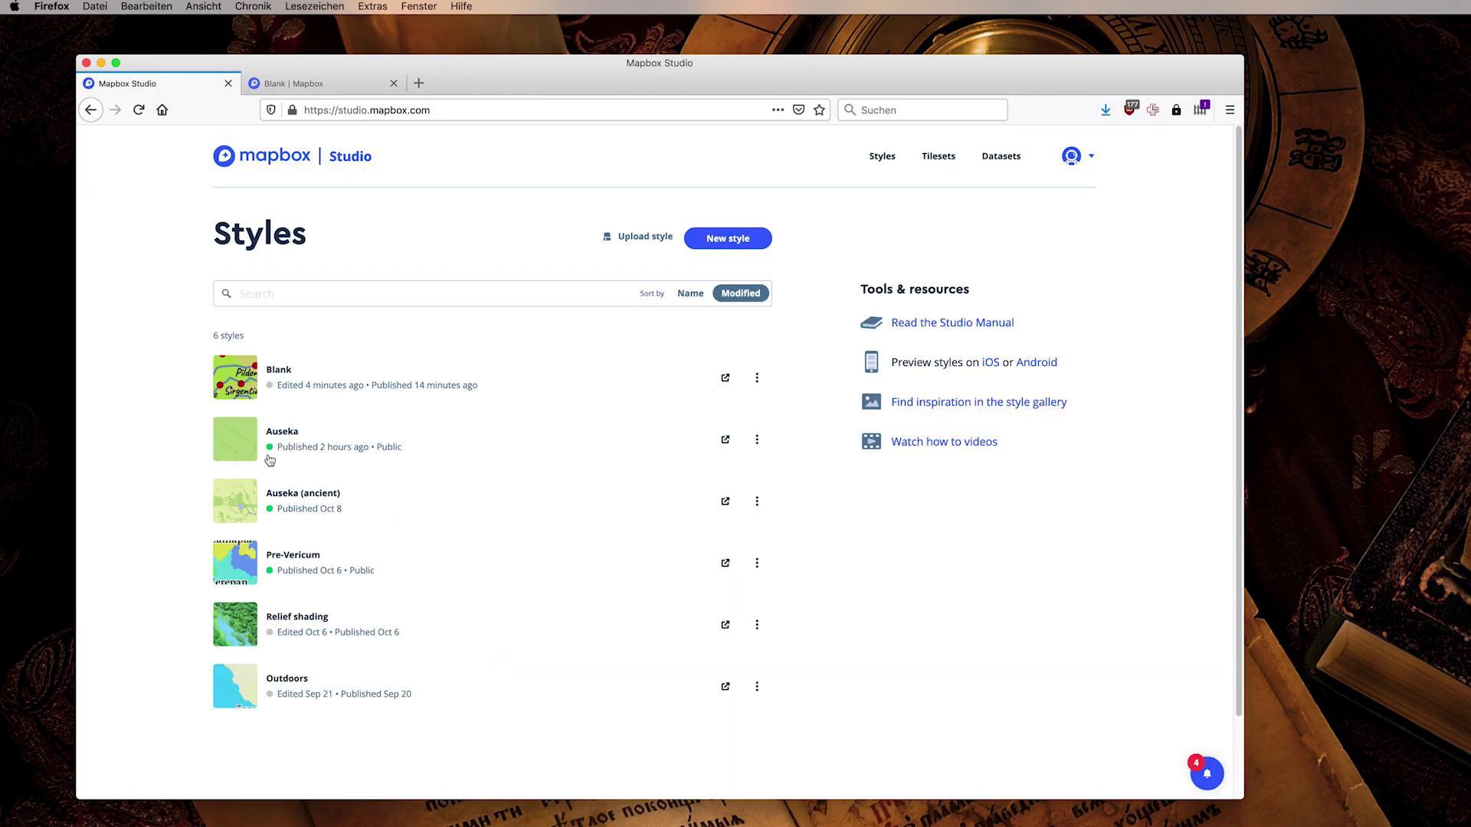
left_click(256, 379)
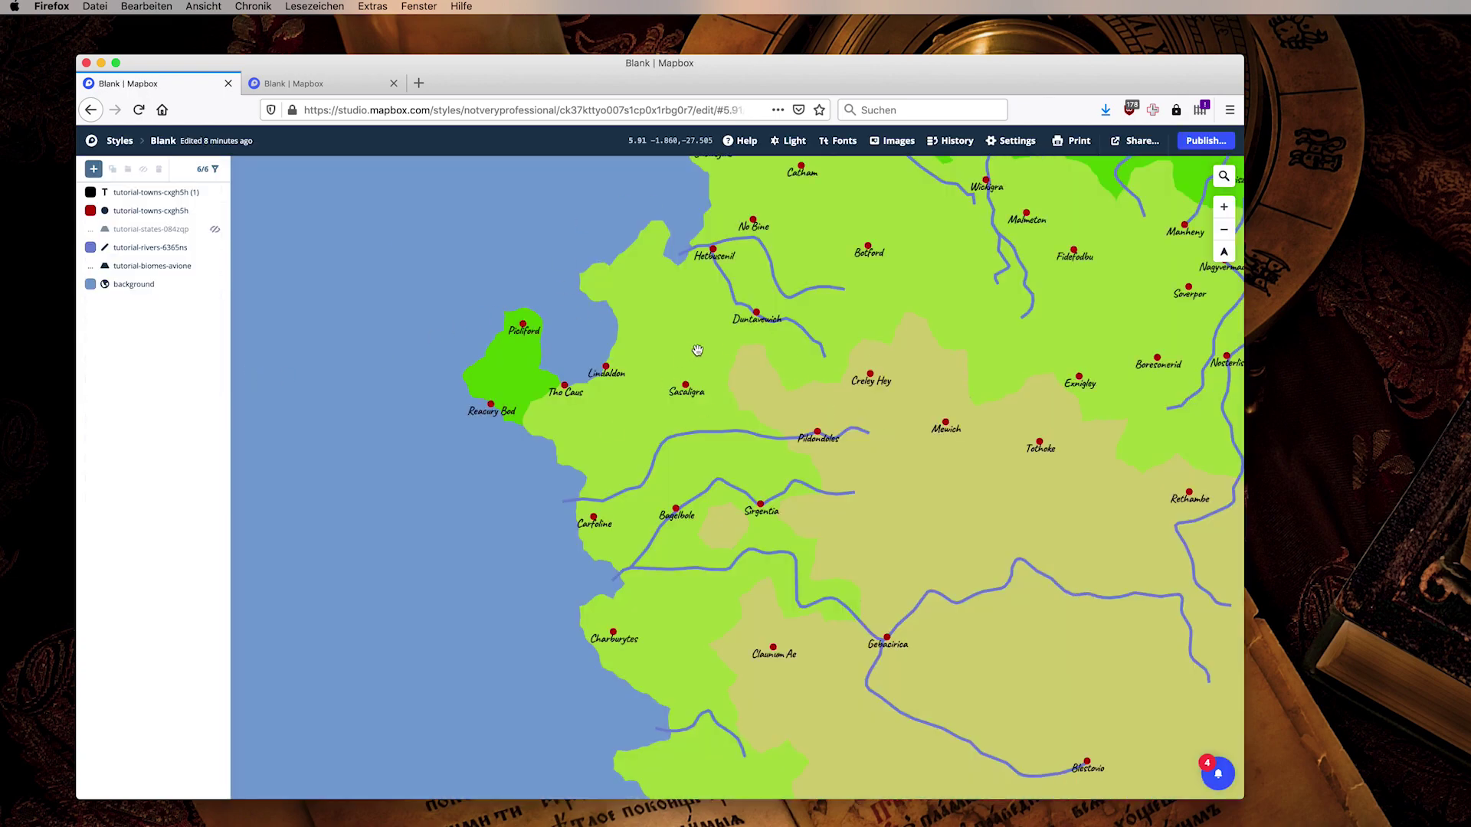
left_click(1206, 140)
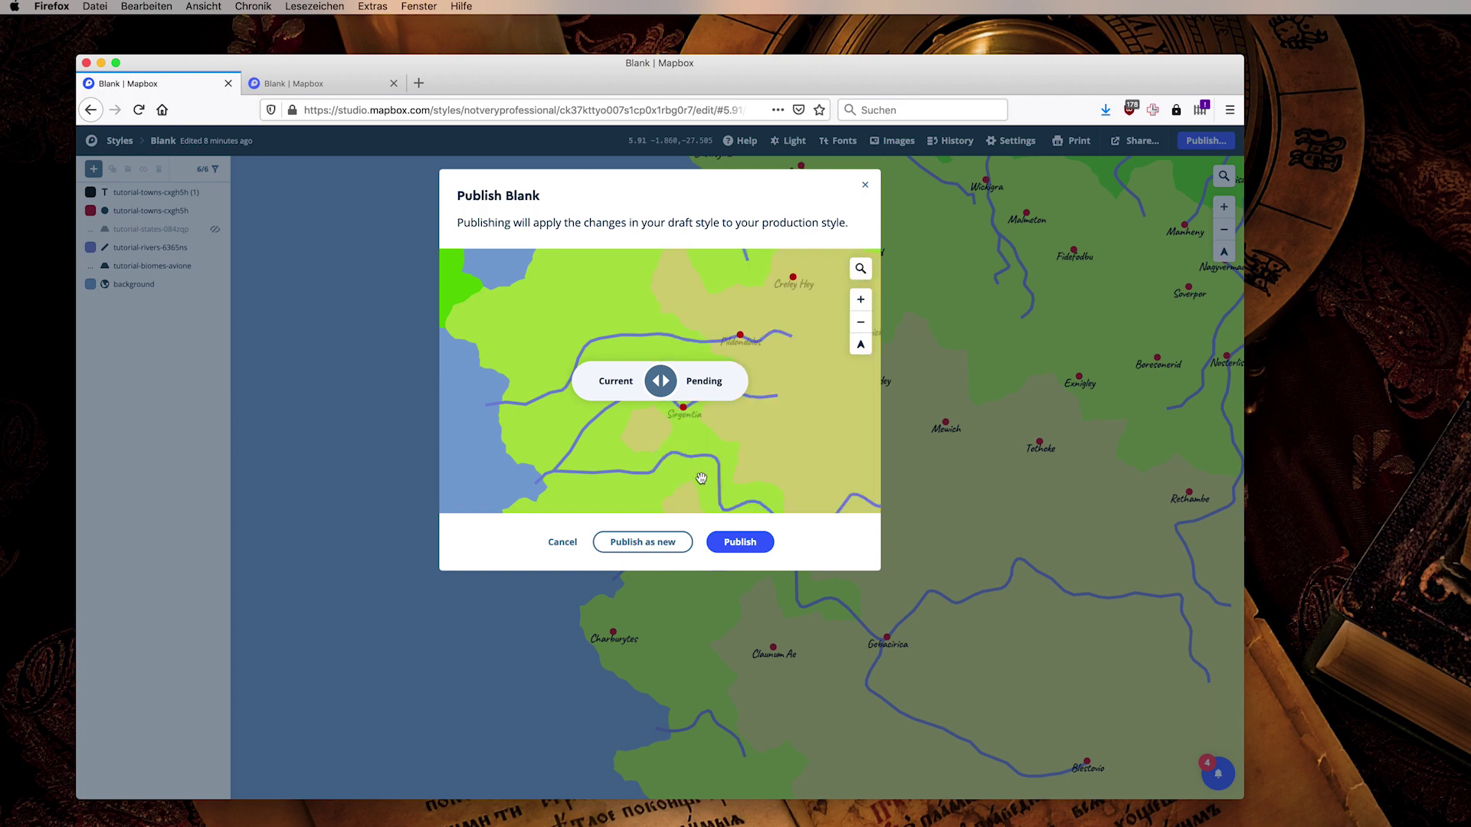
left_click(737, 542)
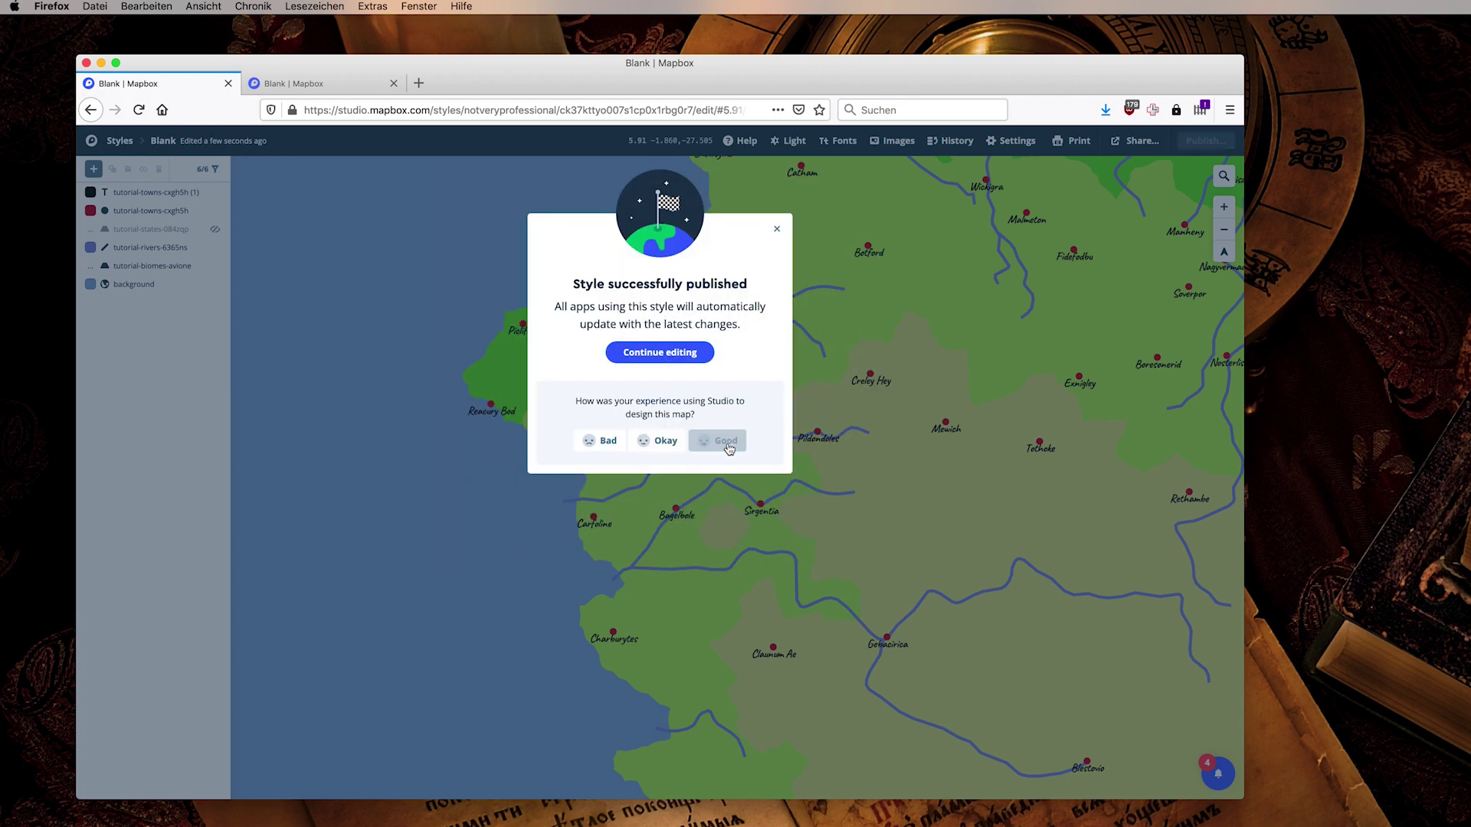
left_click(728, 450)
left_click(777, 228)
left_click(322, 83)
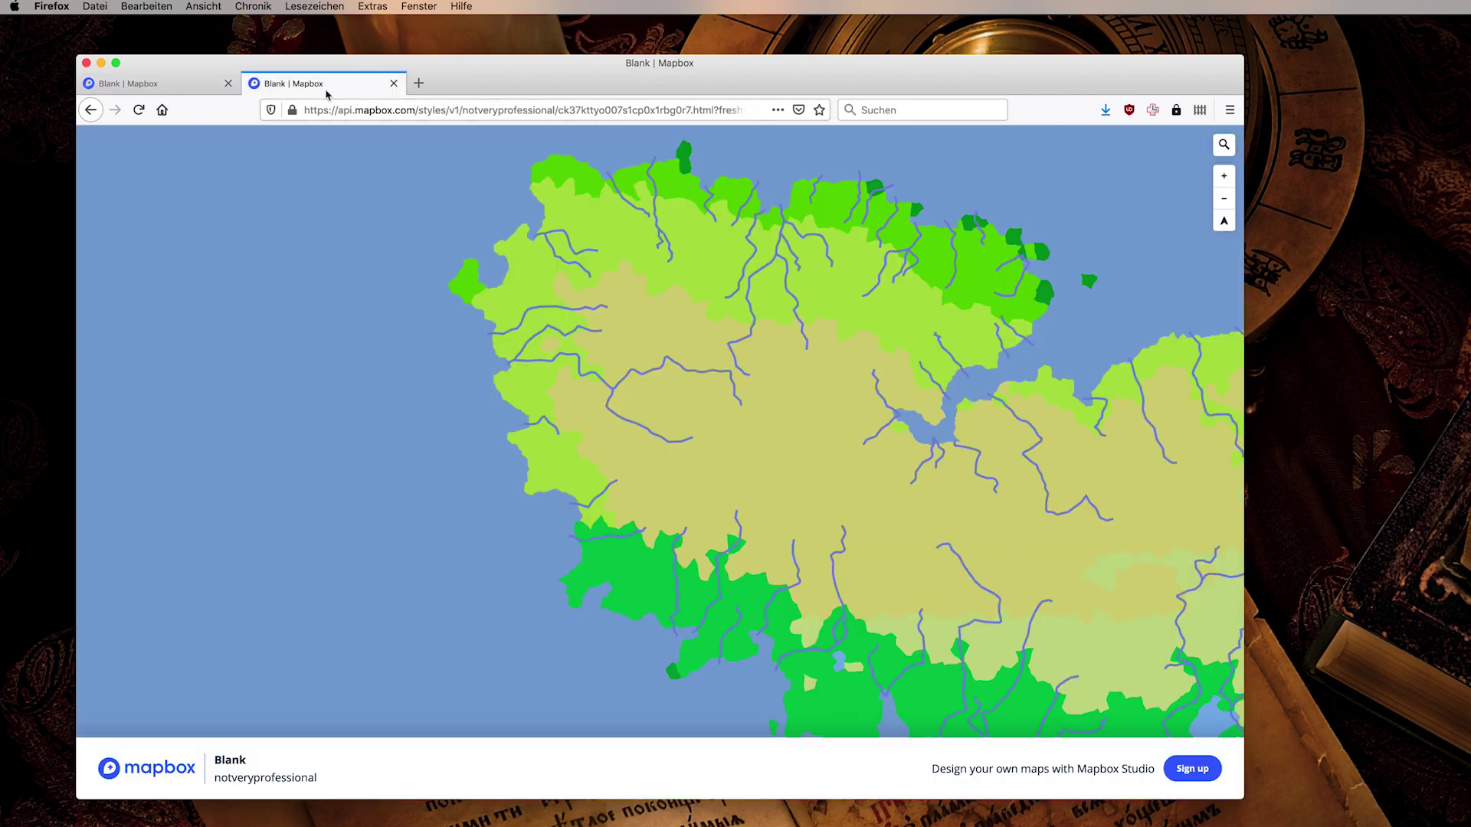
Step: Reload the public preview and pan east to check the labeled red town dots
key("super+r")
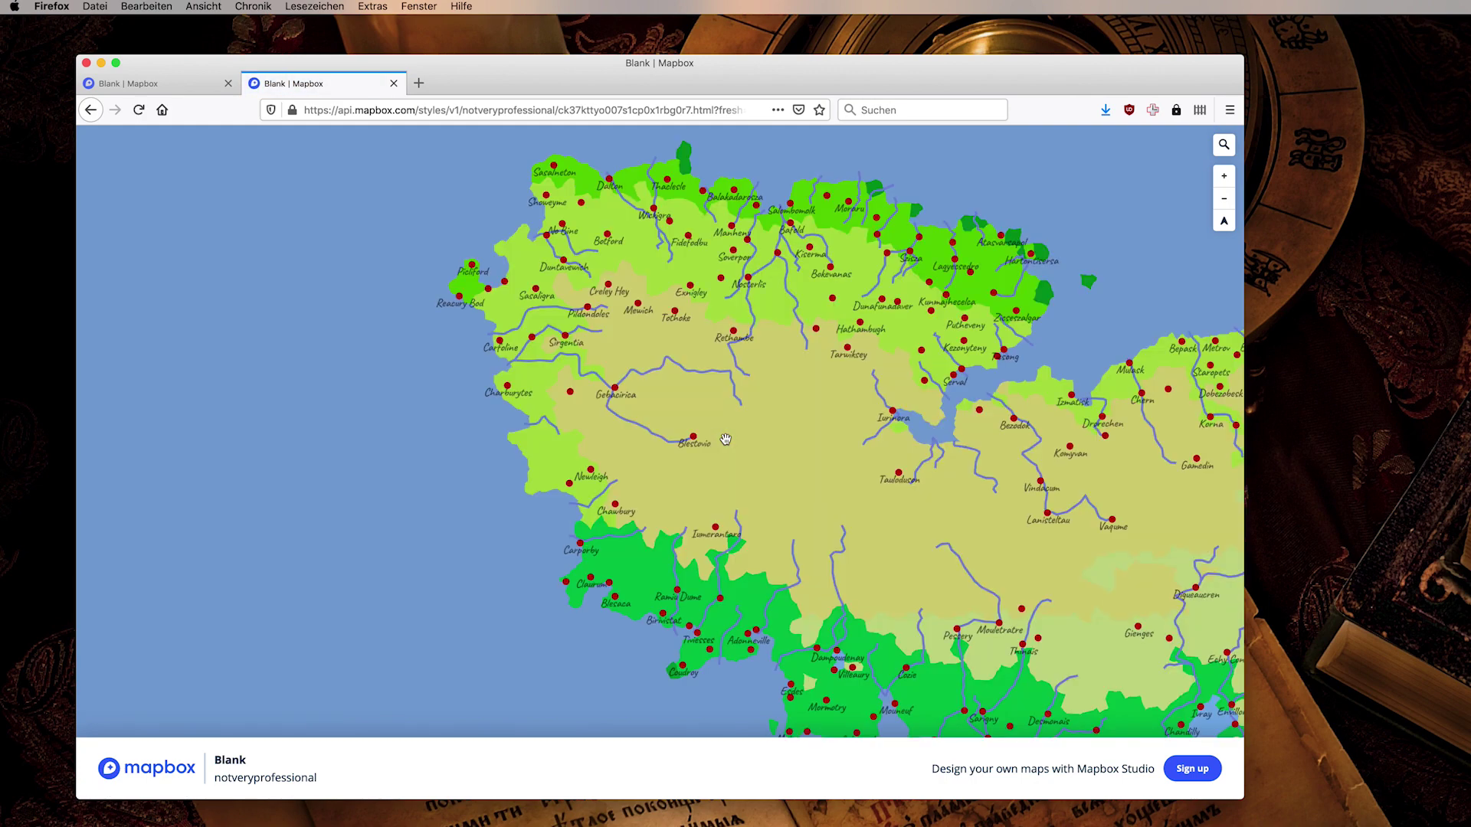
left_click_drag(725, 439, 475, 375)
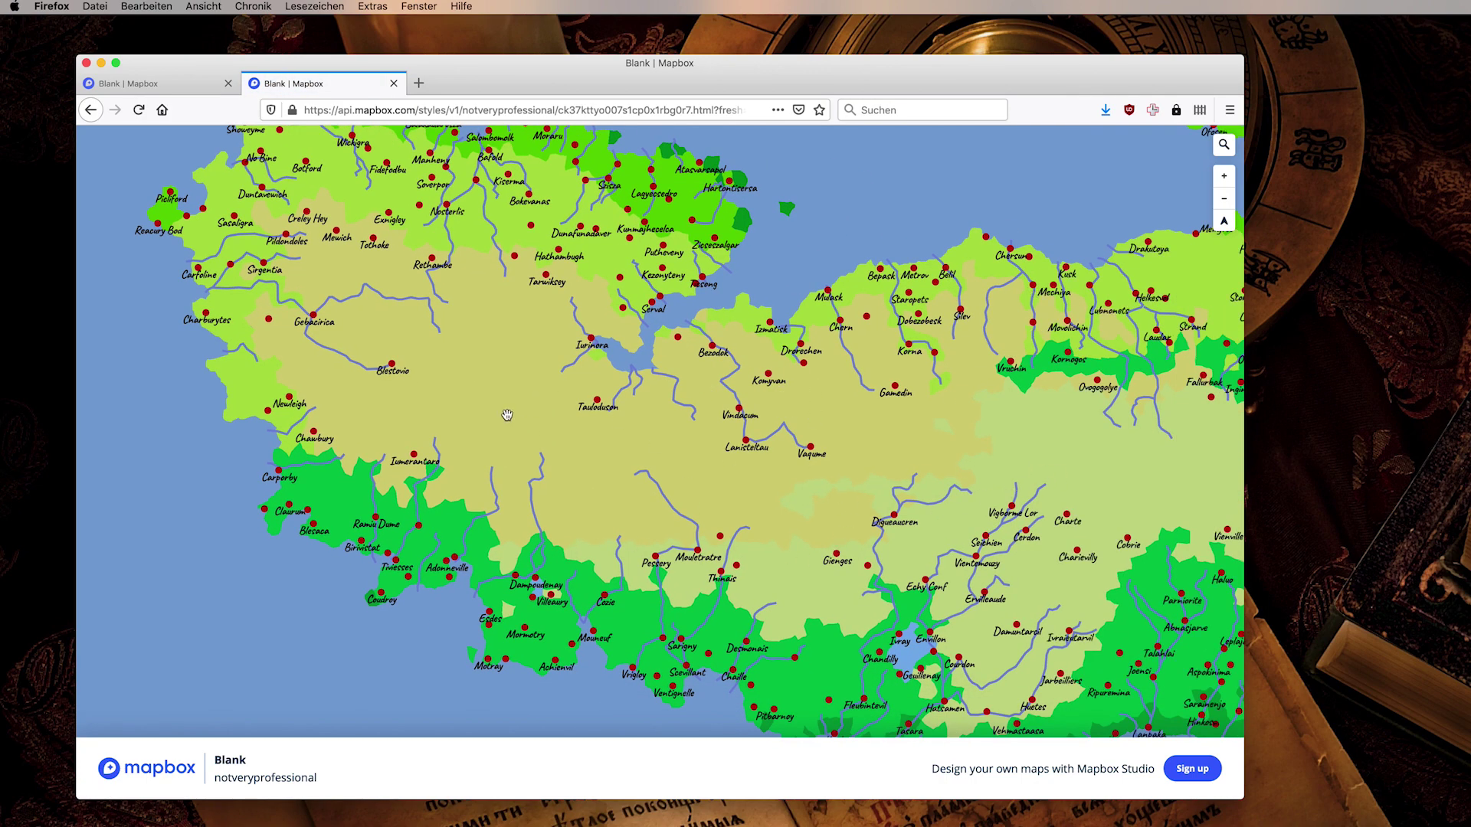
left_click_drag(469, 392, 523, 387)
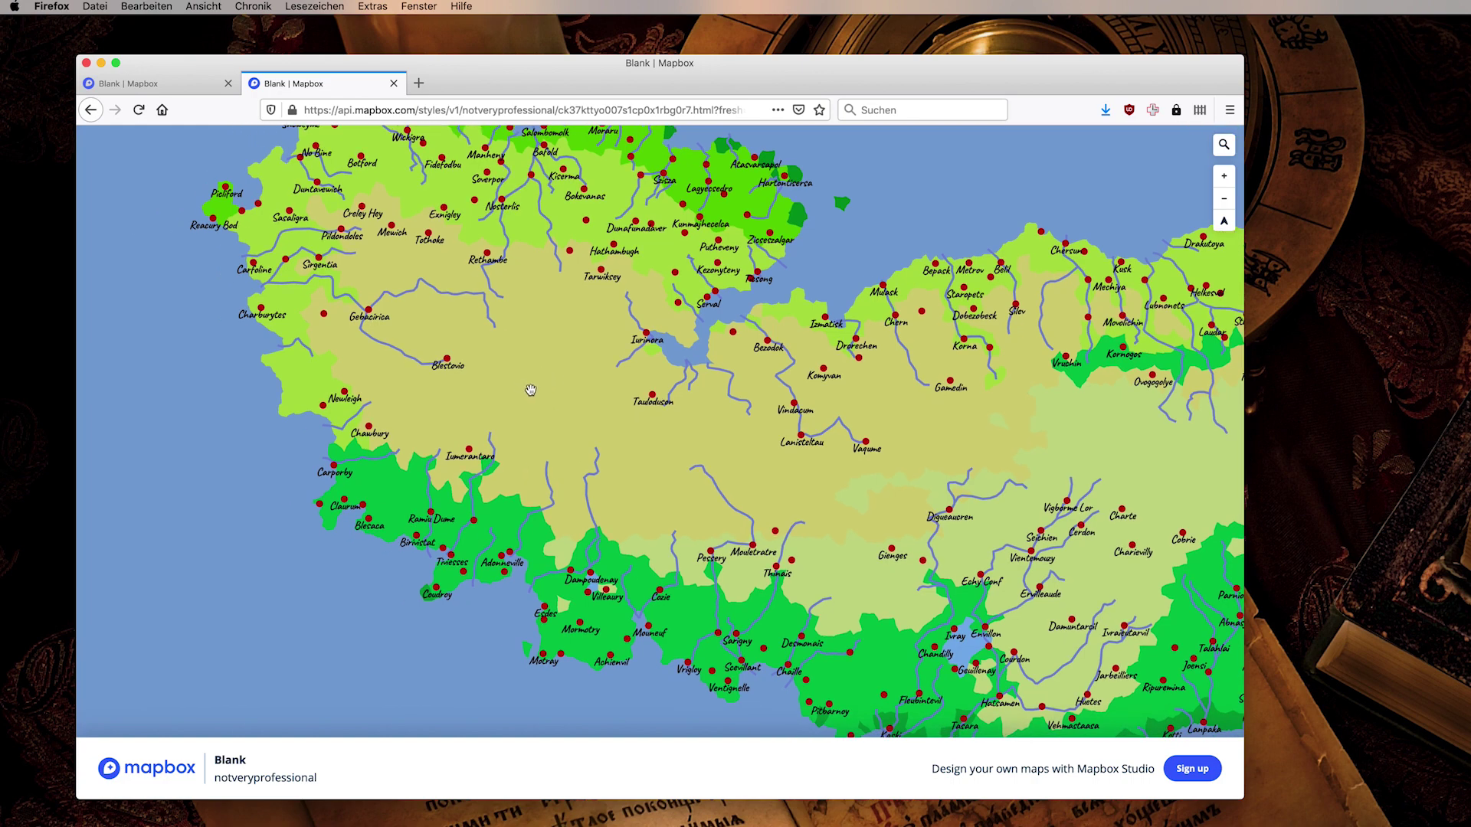
left_click_drag(838, 428, 677, 462)
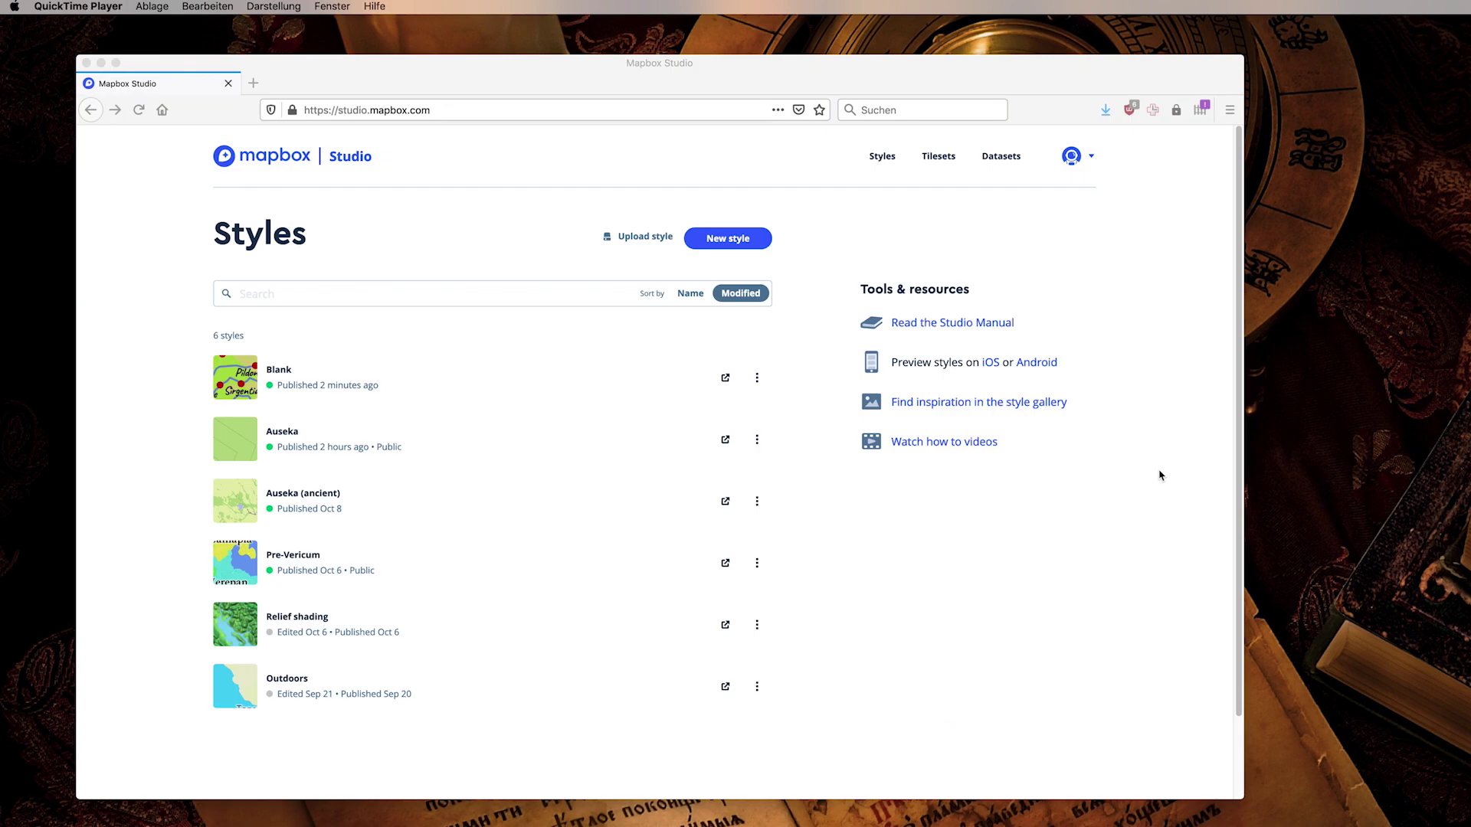
Step: Open the Web applications docs page from the Mapbox website's Products menu
left_click(263, 159)
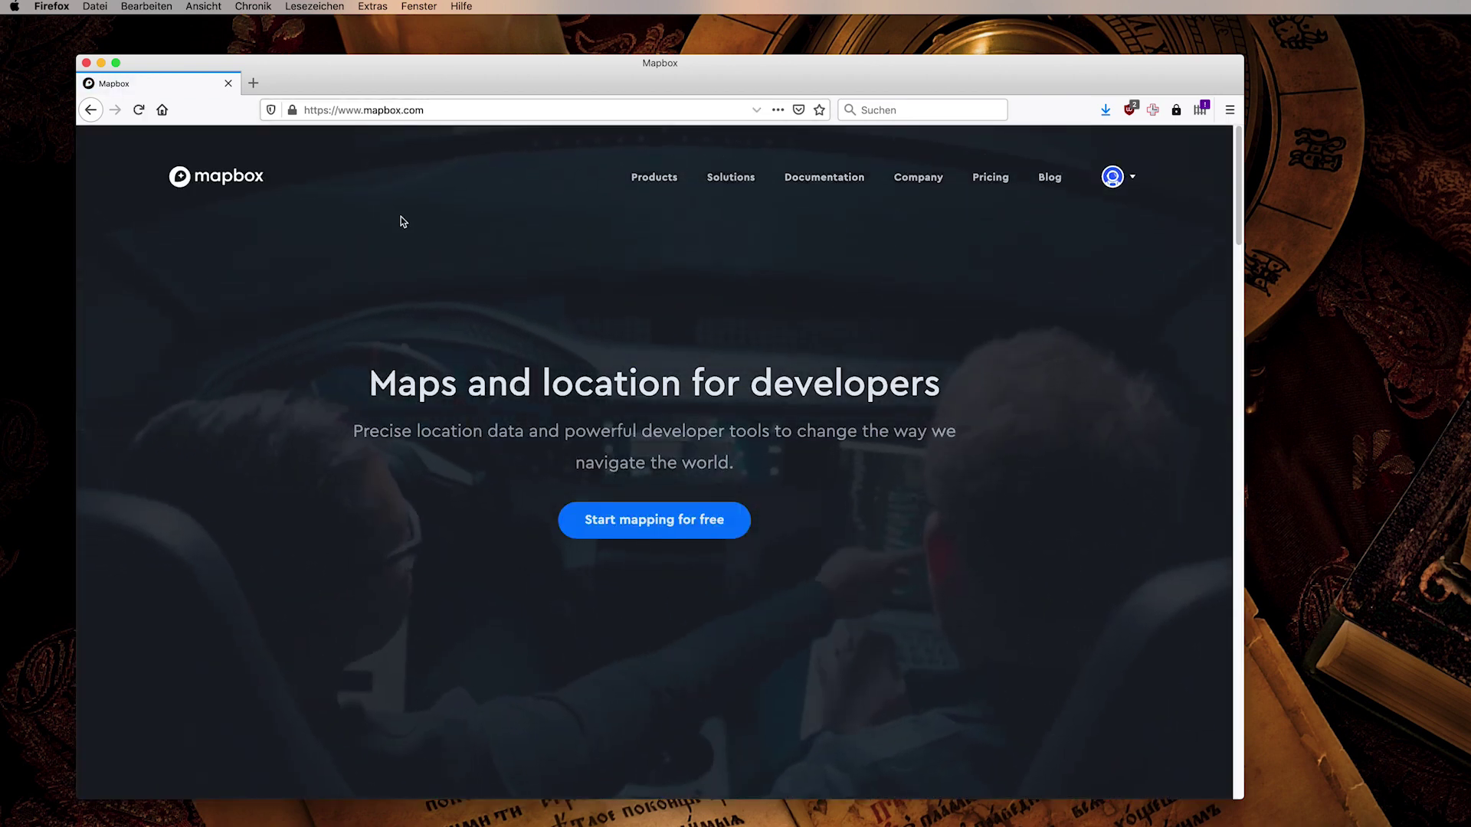
mouse_move(656, 177)
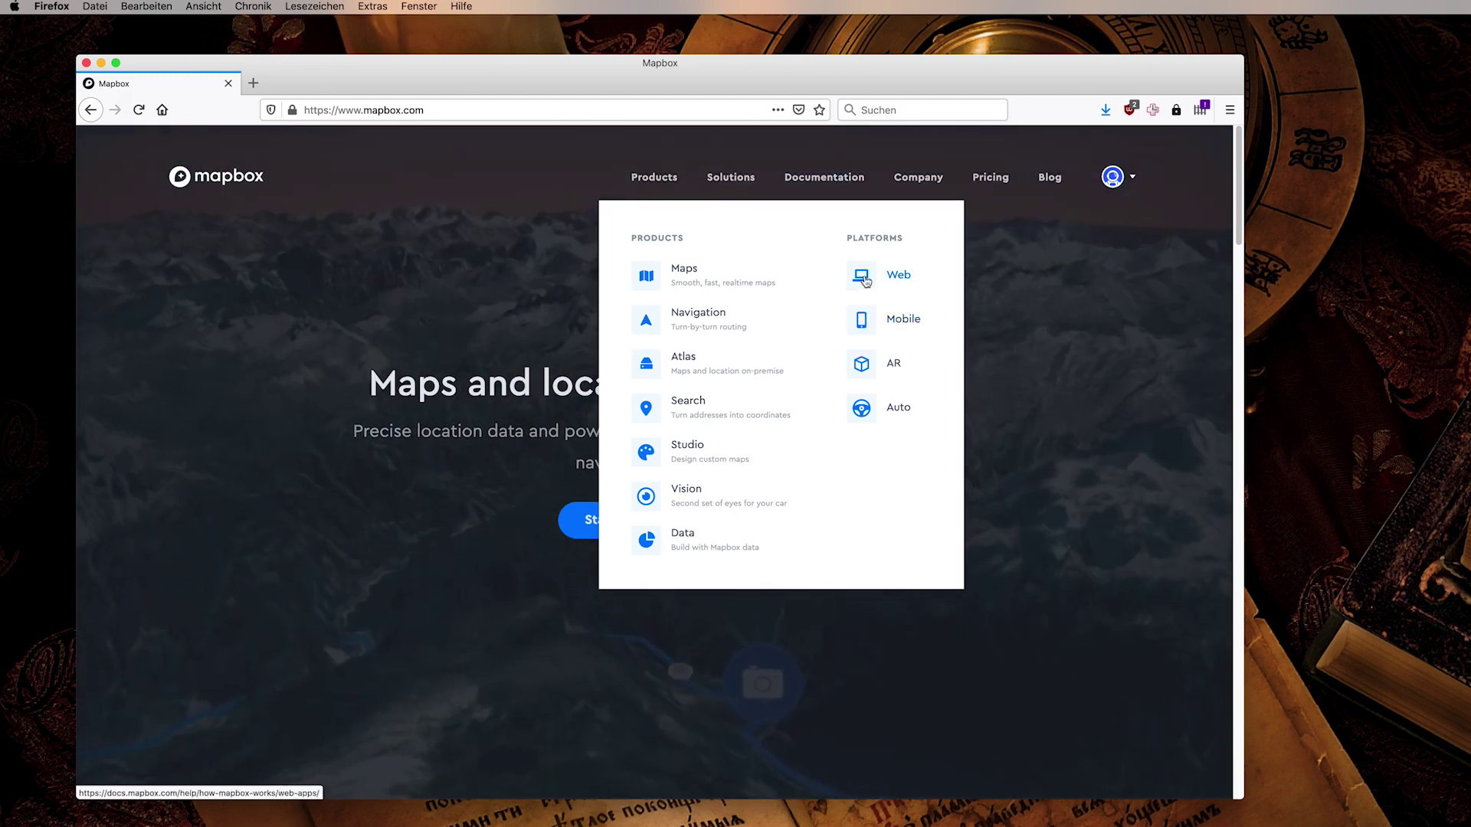
left_click(866, 280)
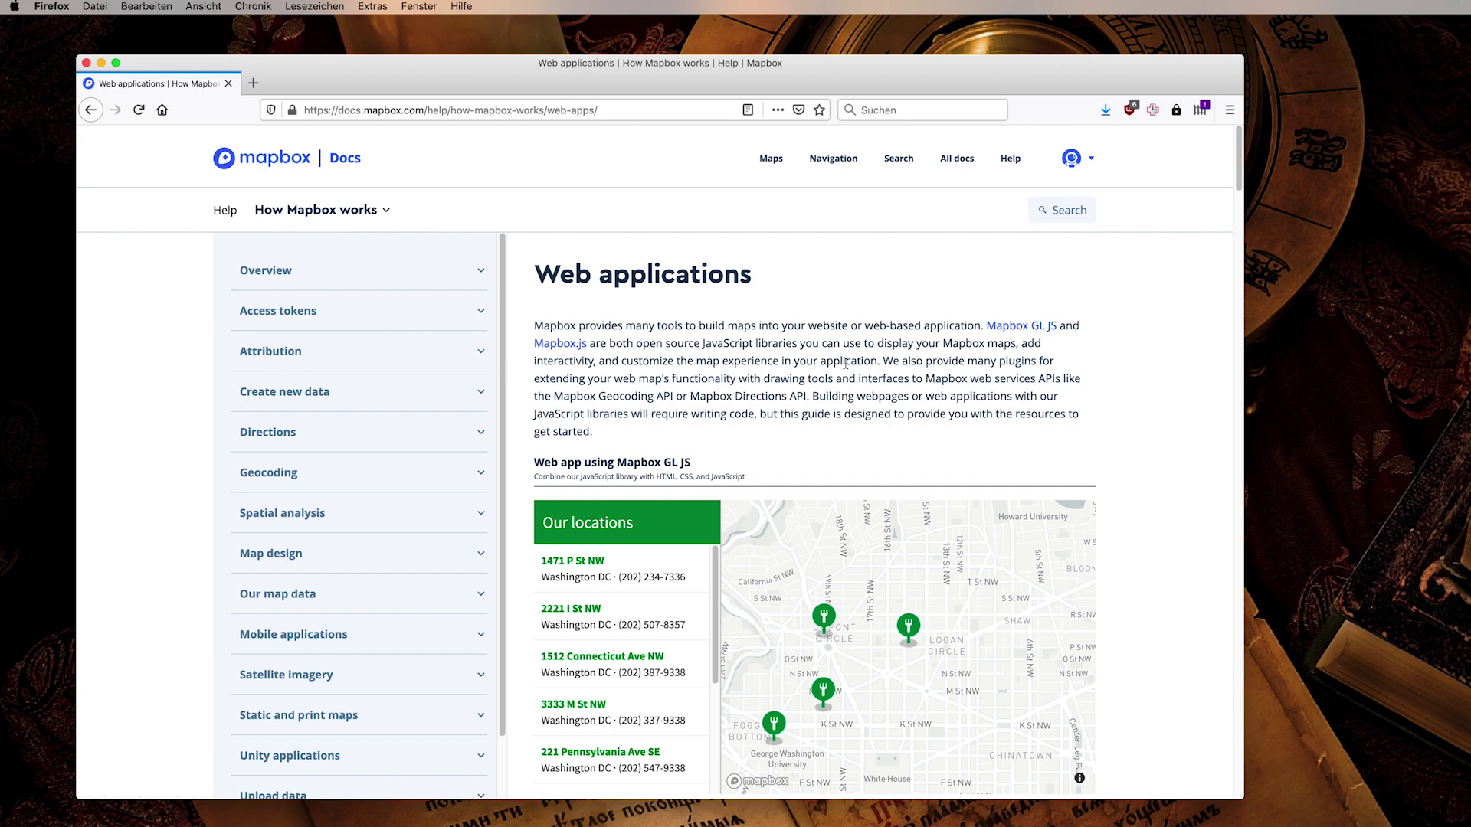
scroll(1145, 412, "down", 5)
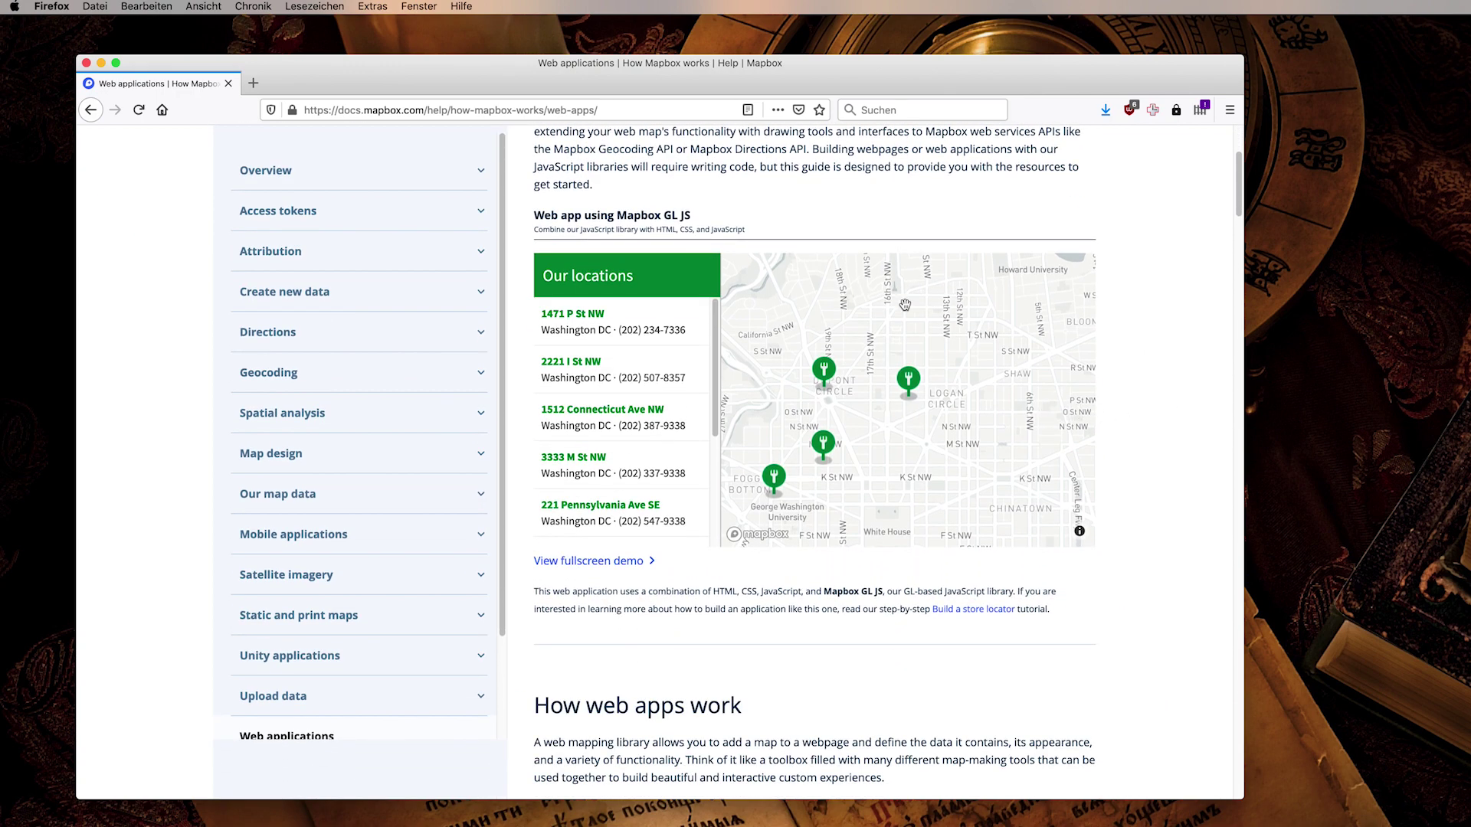
scroll(954, 384, "down", 2)
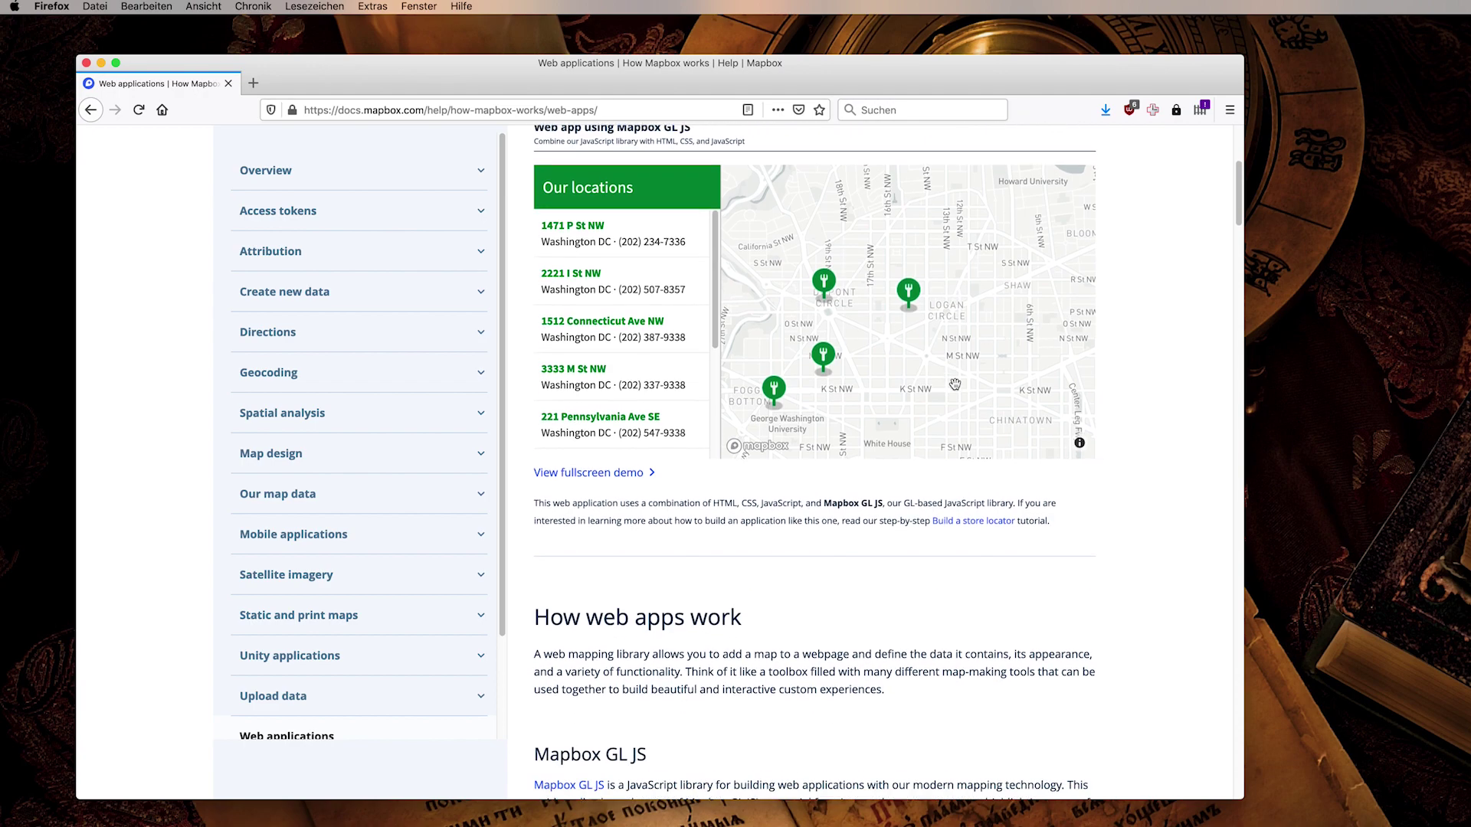
left_click_drag(963, 399, 876, 376)
scroll(875, 375, "down", 7)
scroll(953, 588, "up", 12)
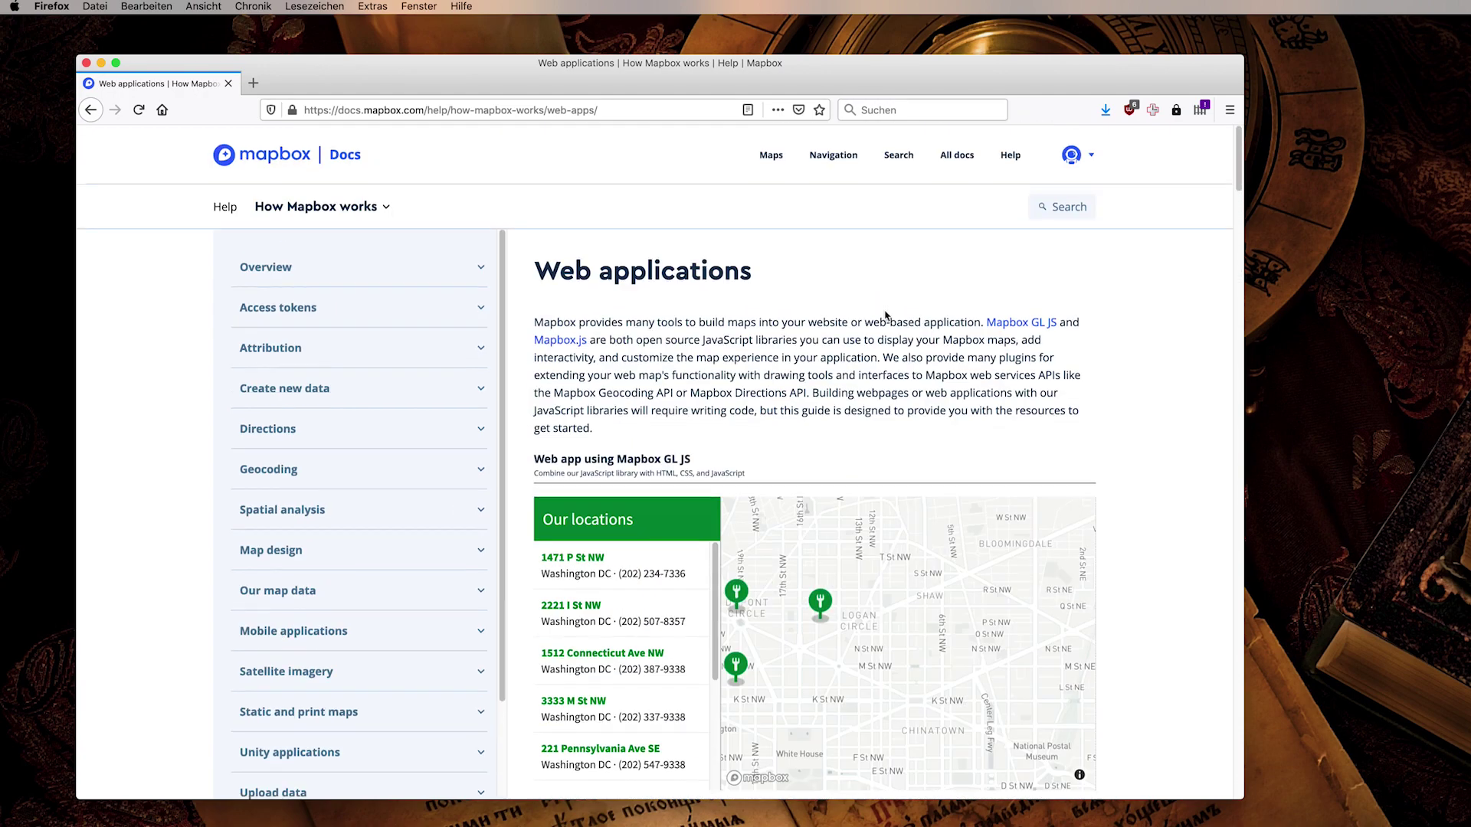
scroll(952, 587, "down", 5)
left_click_drag(853, 452, 931, 430)
scroll(931, 431, "up", 3)
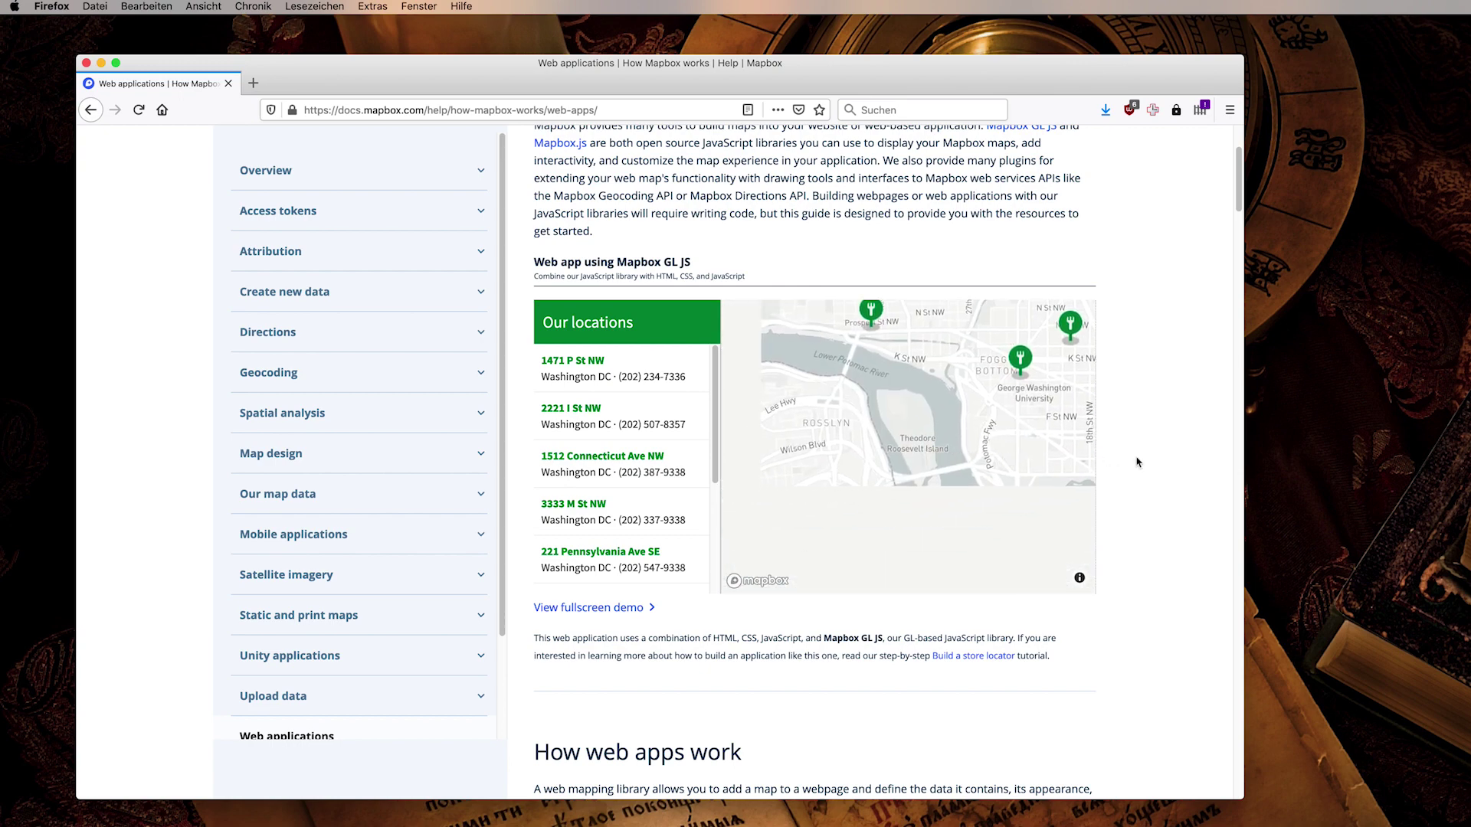
scroll(1142, 465, "down", 10)
scroll(1147, 467, "down", 12)
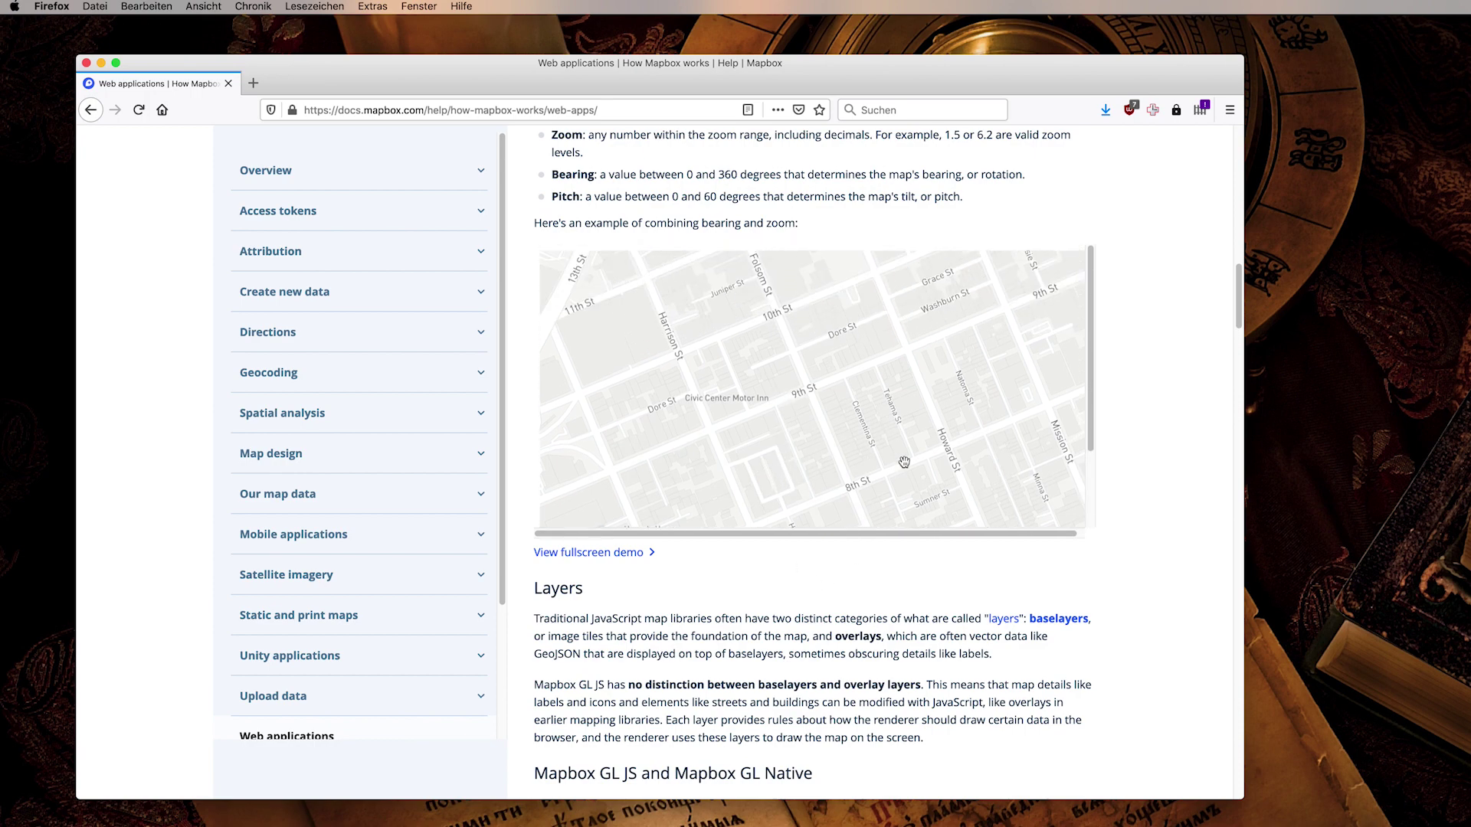
scroll(1135, 528, "down", 10)
scroll(1133, 500, "down", 12)
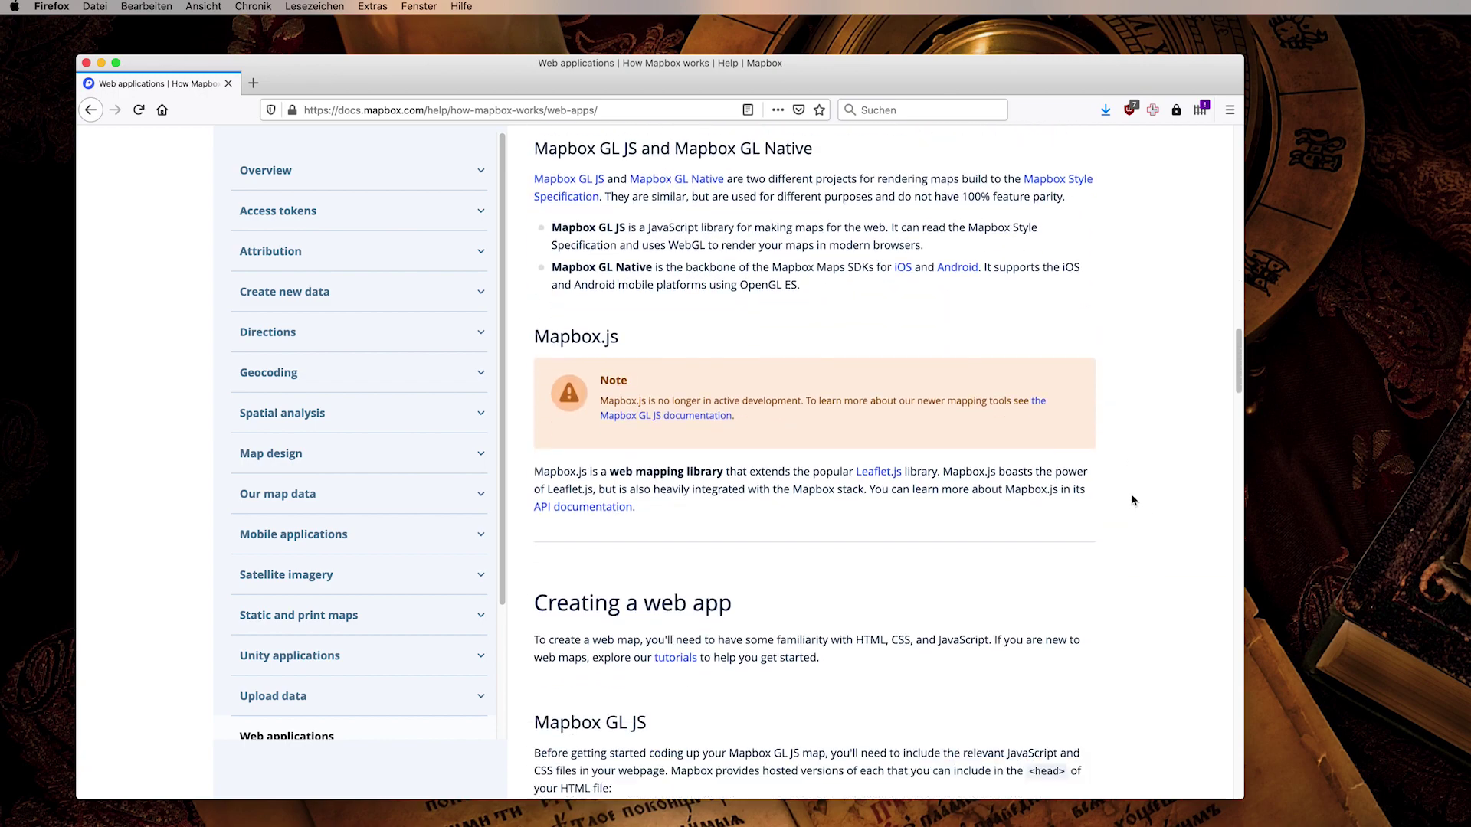
scroll(1132, 501, "down", 15)
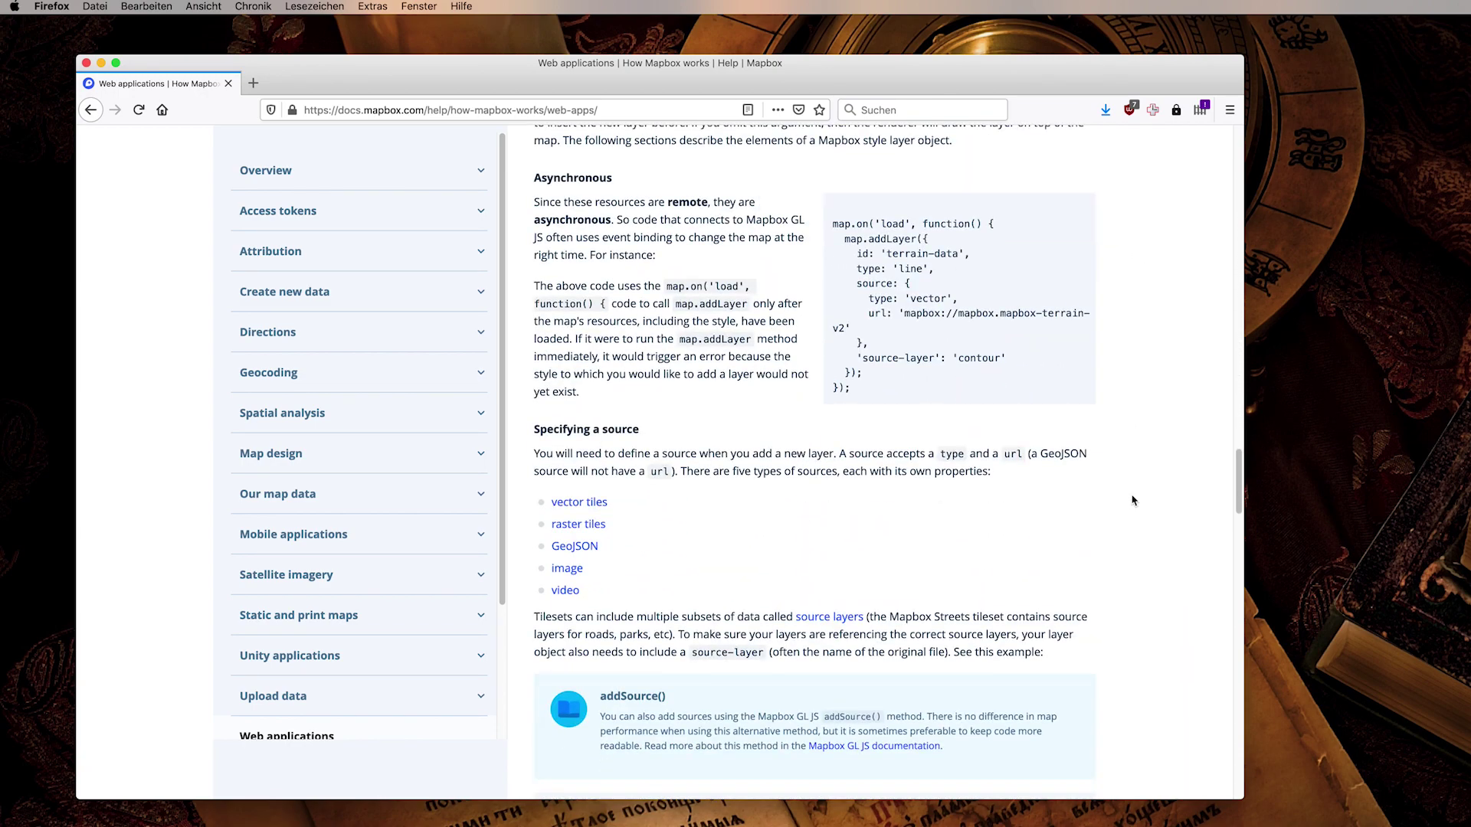